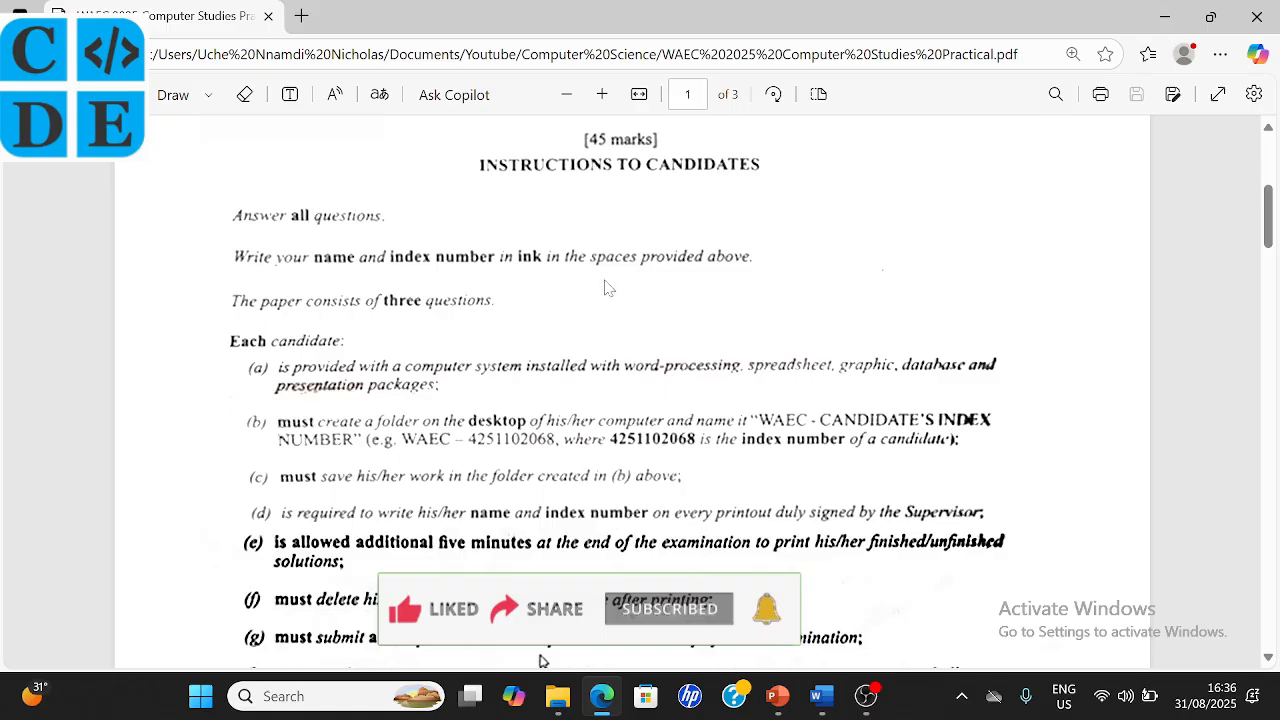
- Scroll through the exam PDF to read the instructions
scroll(666, 287, up, 3)
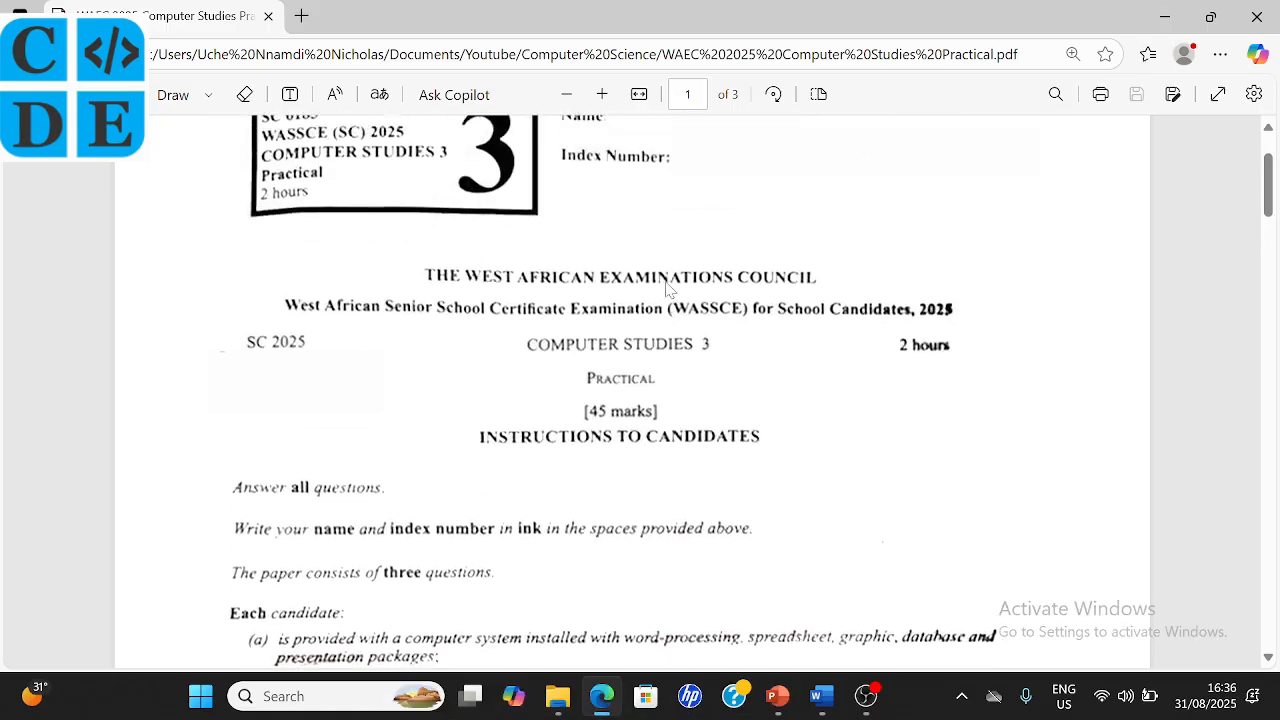
scroll(666, 287, up, 1)
scroll(573, 410, down, 2)
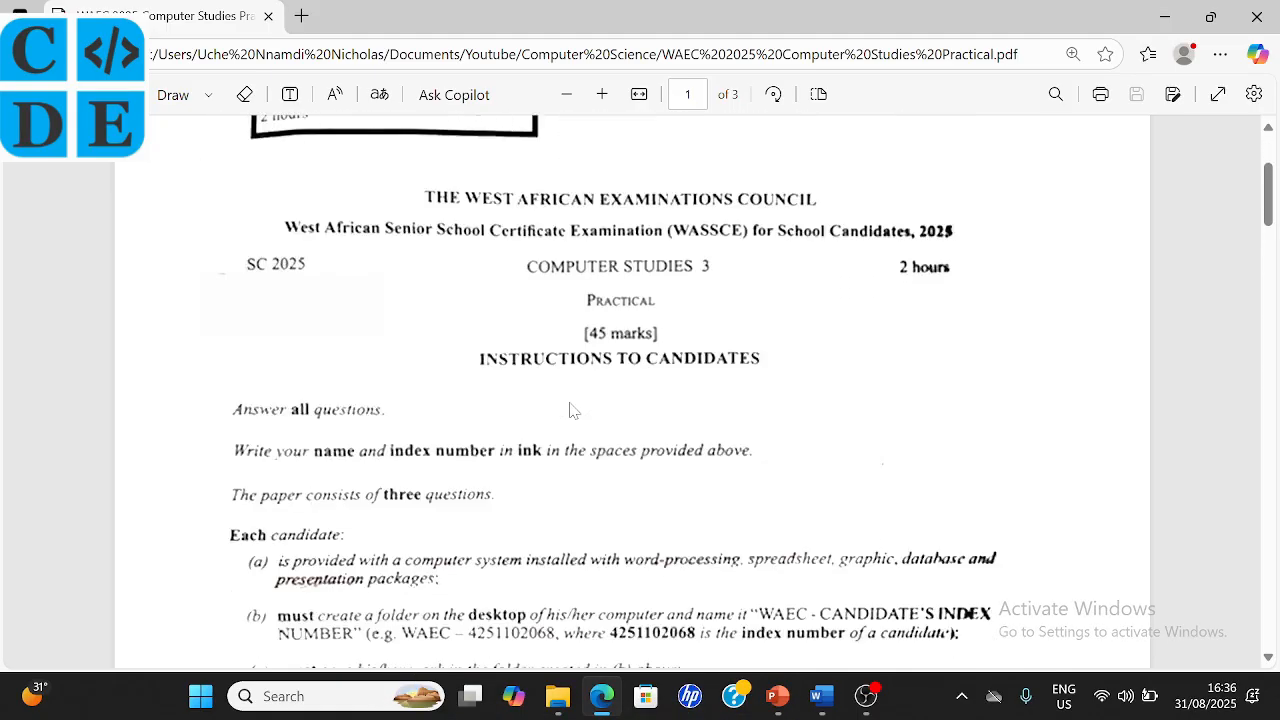
scroll(573, 410, down, 1)
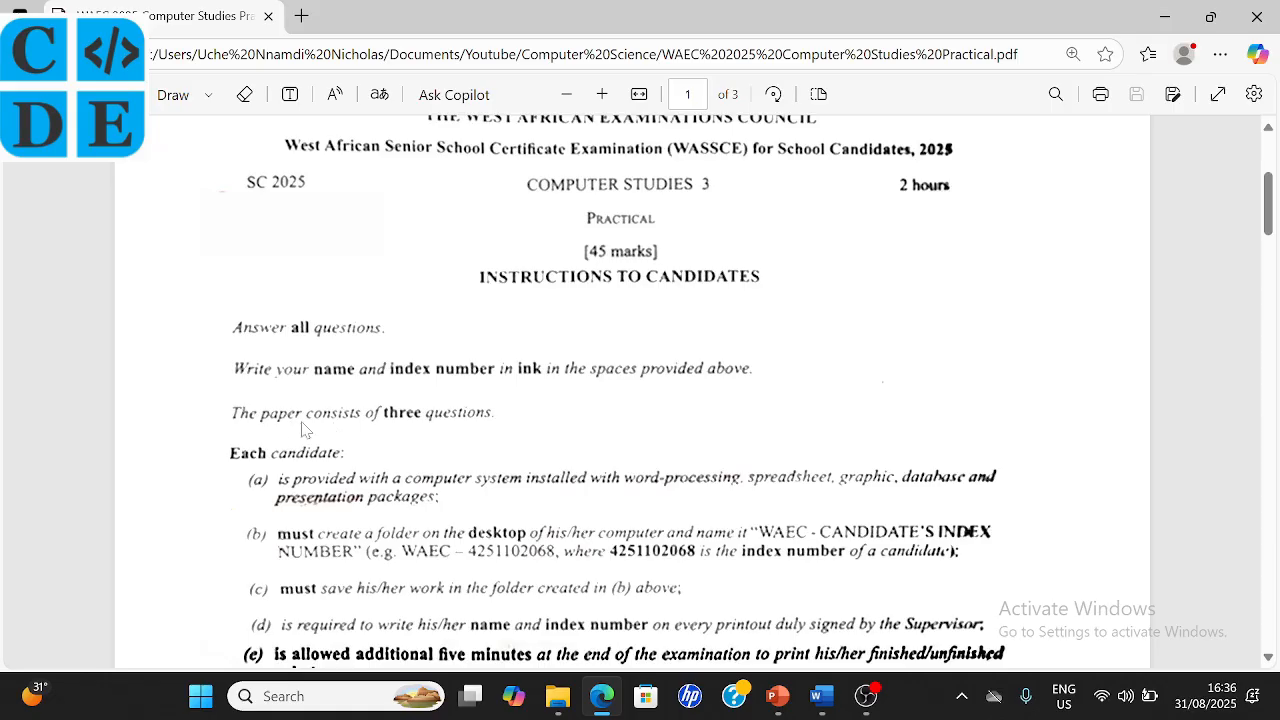
scroll(459, 454, down, 2)
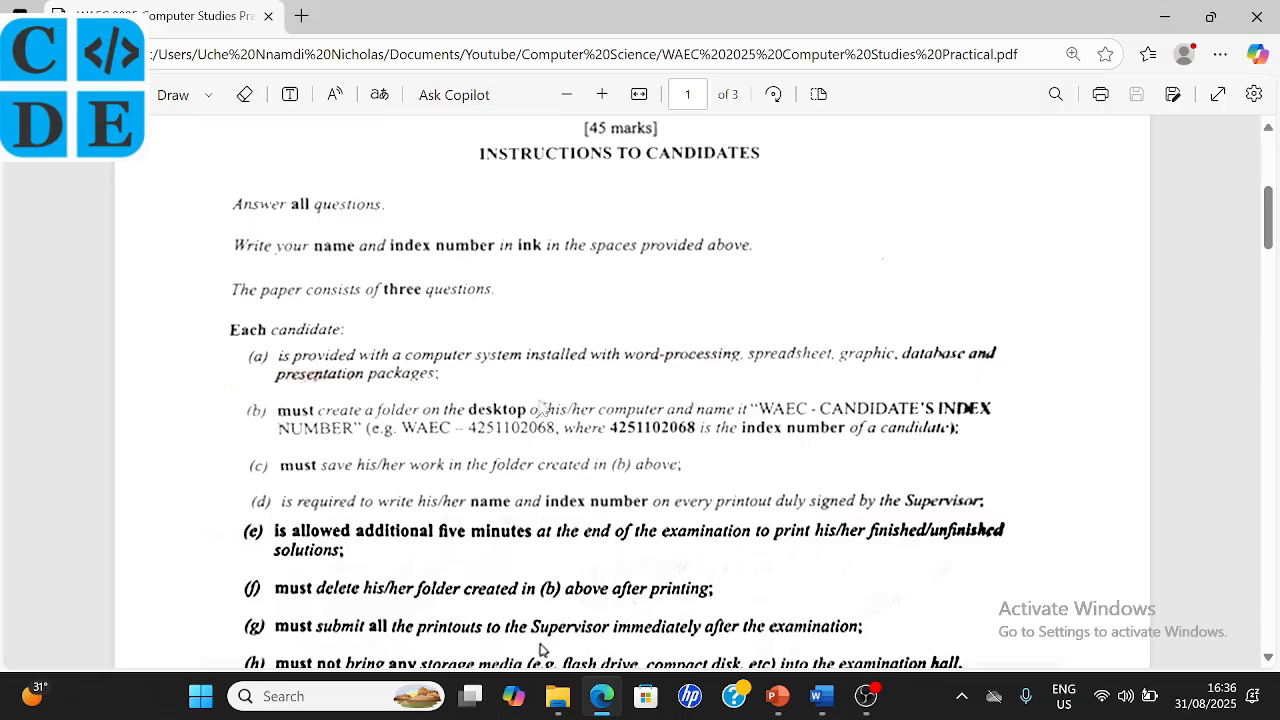
scroll(447, 396, down, 1)
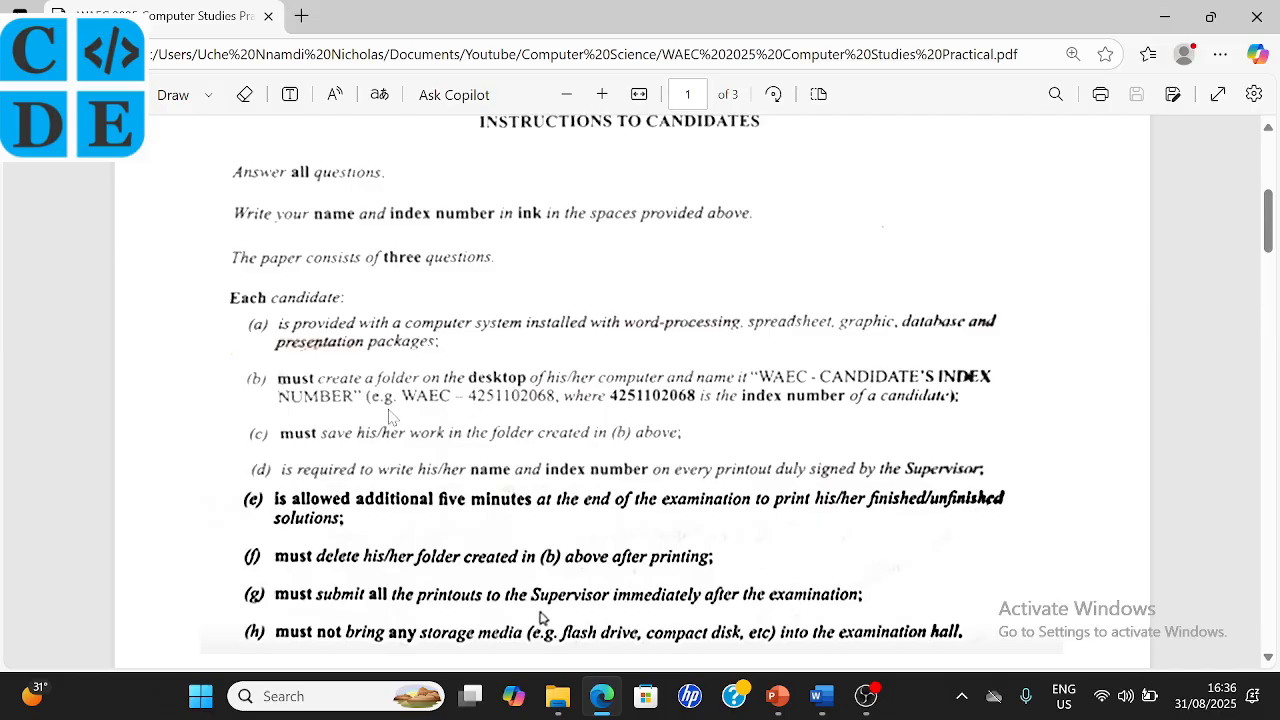
scroll(392, 415, down, 1)
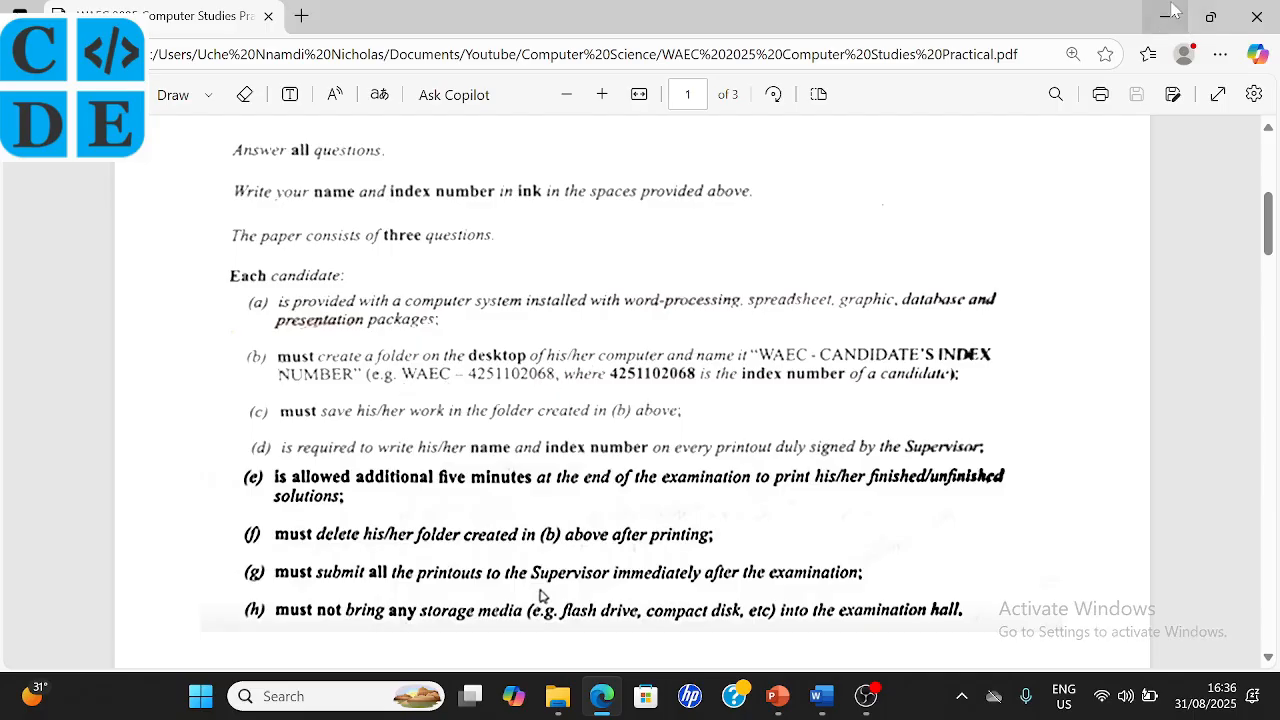
- Create a desktop folder named 'WAIC - ' plus the candidate's index number, then return to the PDF
click(1172, 12)
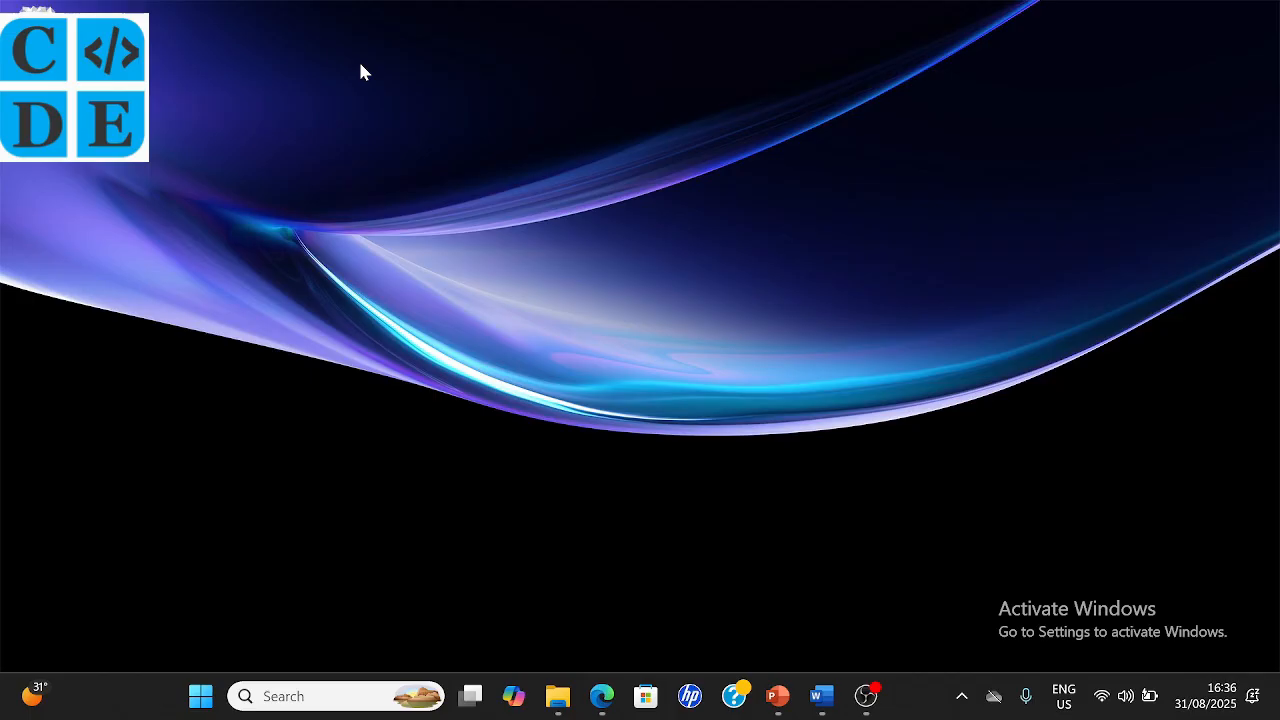
right_click(320, 143)
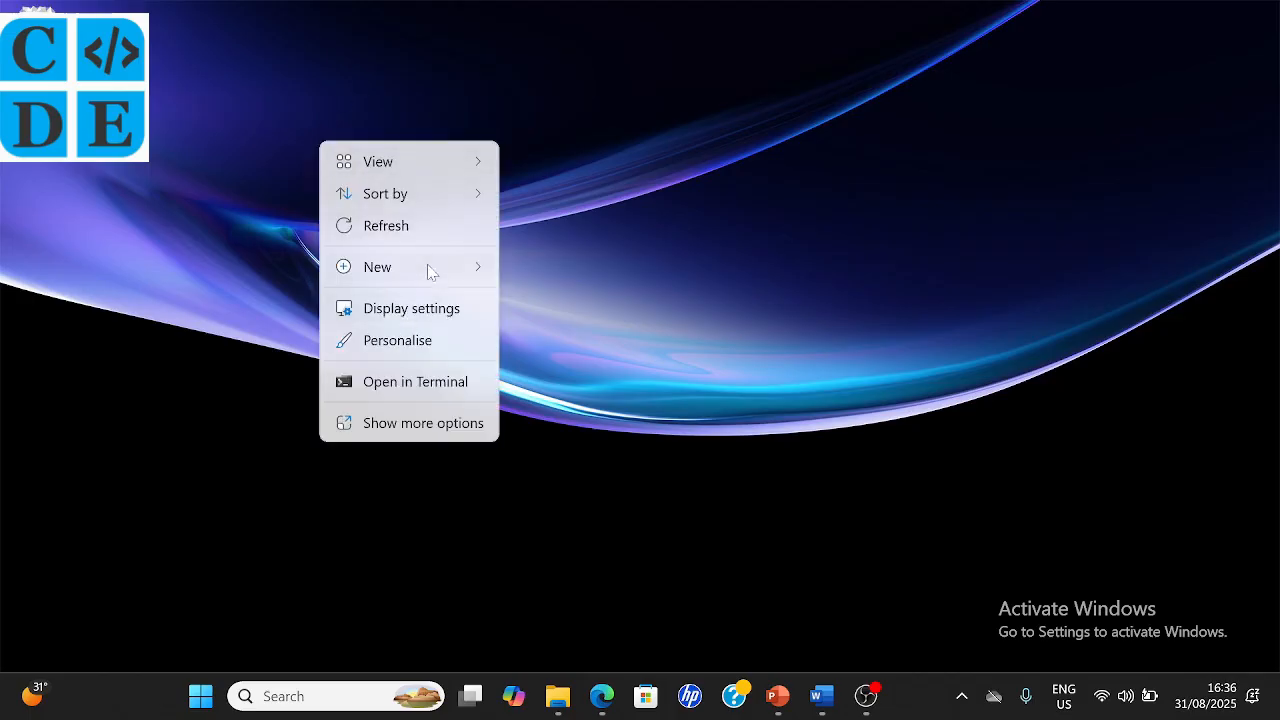
mouse_move(428, 266)
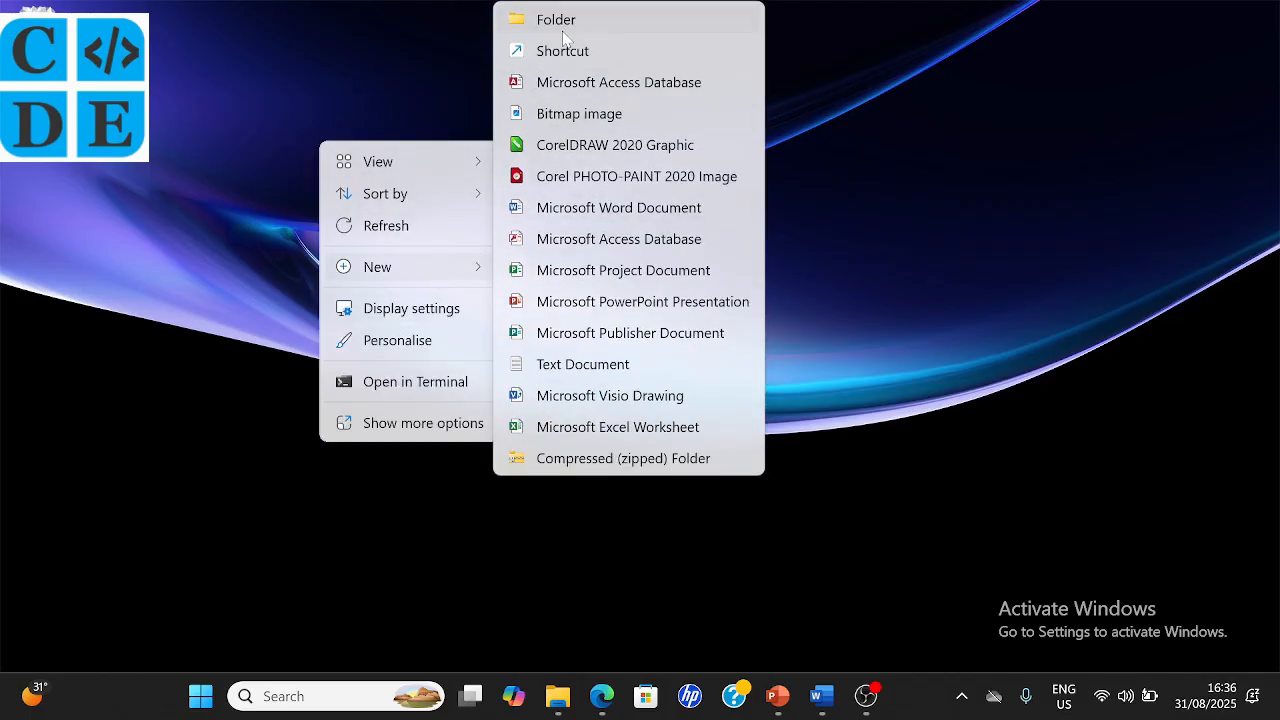
click(563, 22)
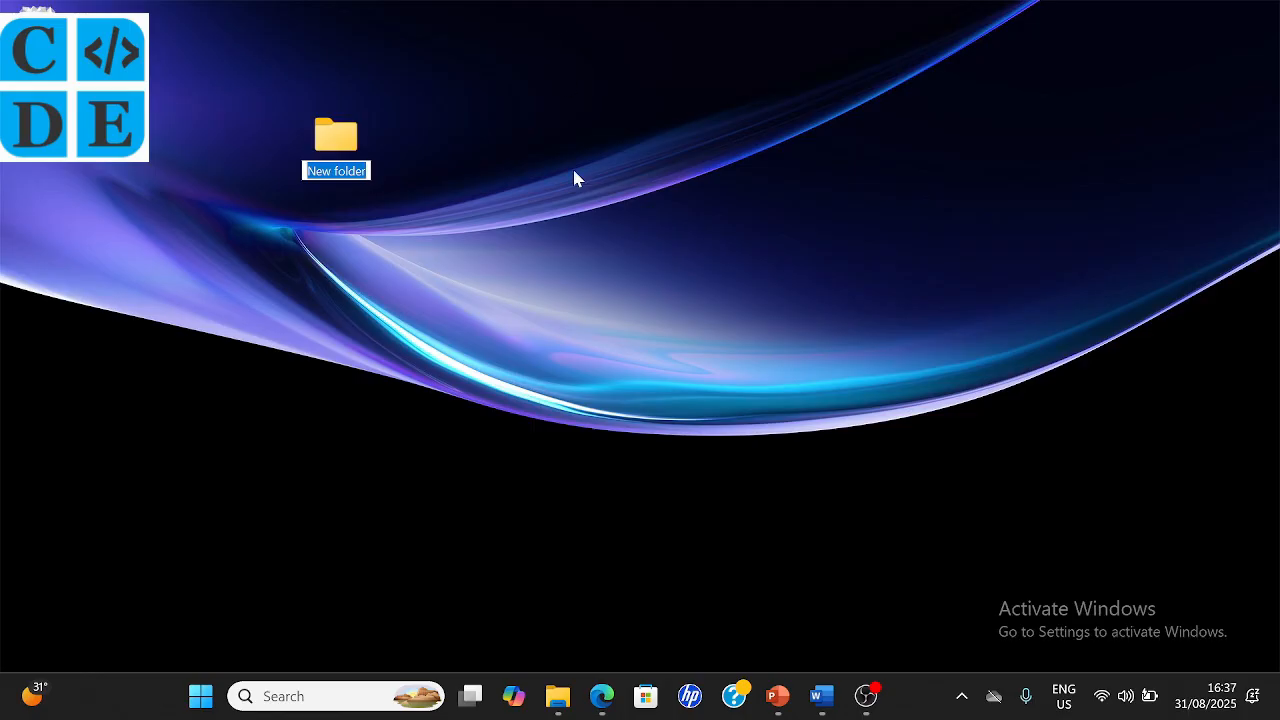
text(WAIC)
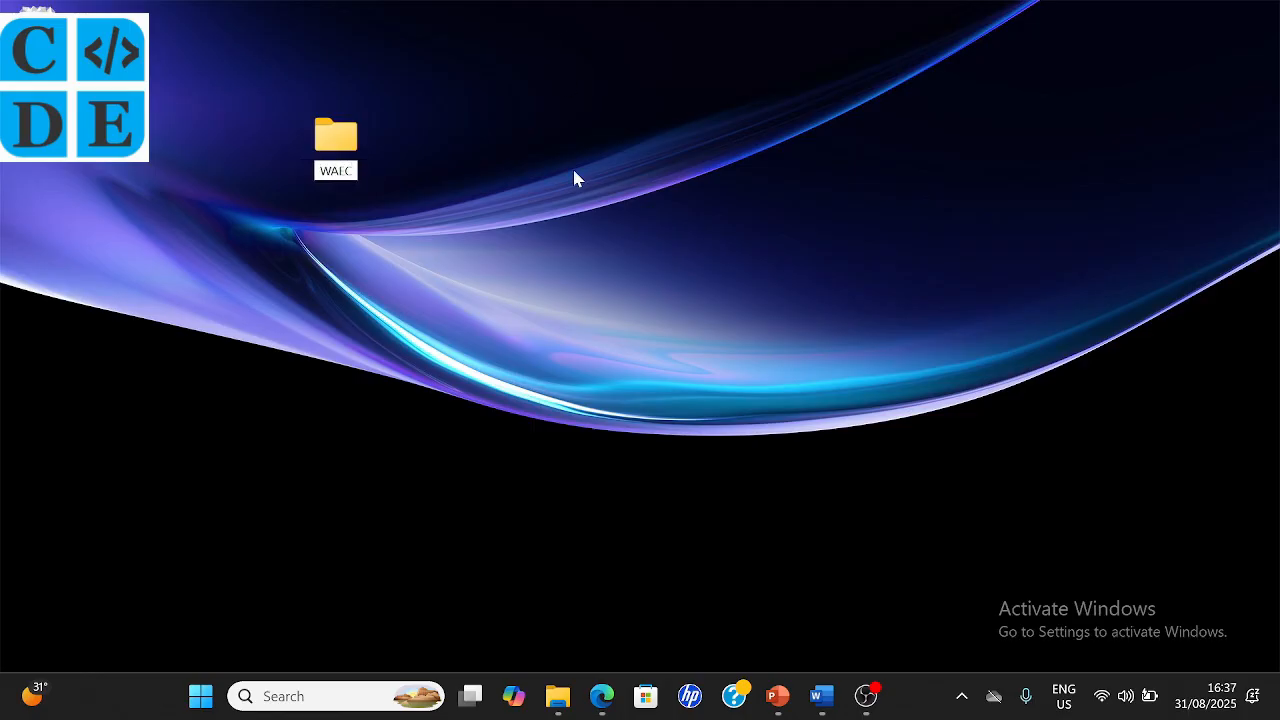
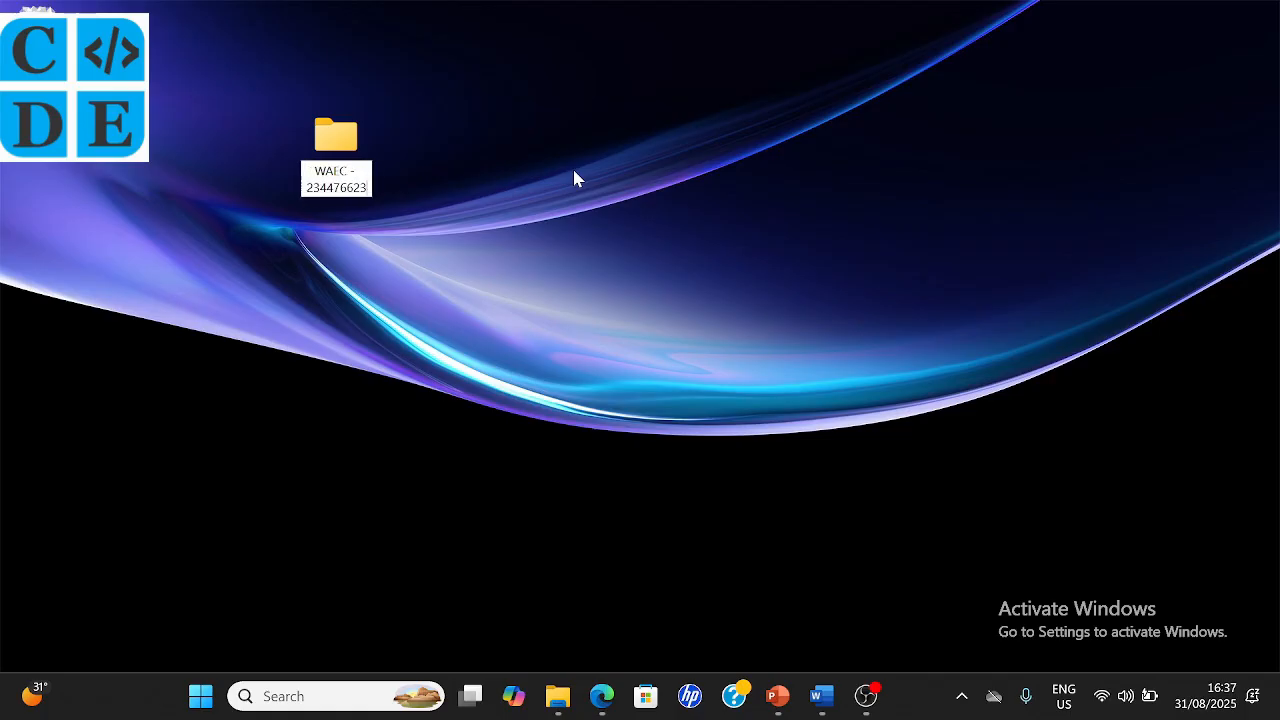
key(Return)
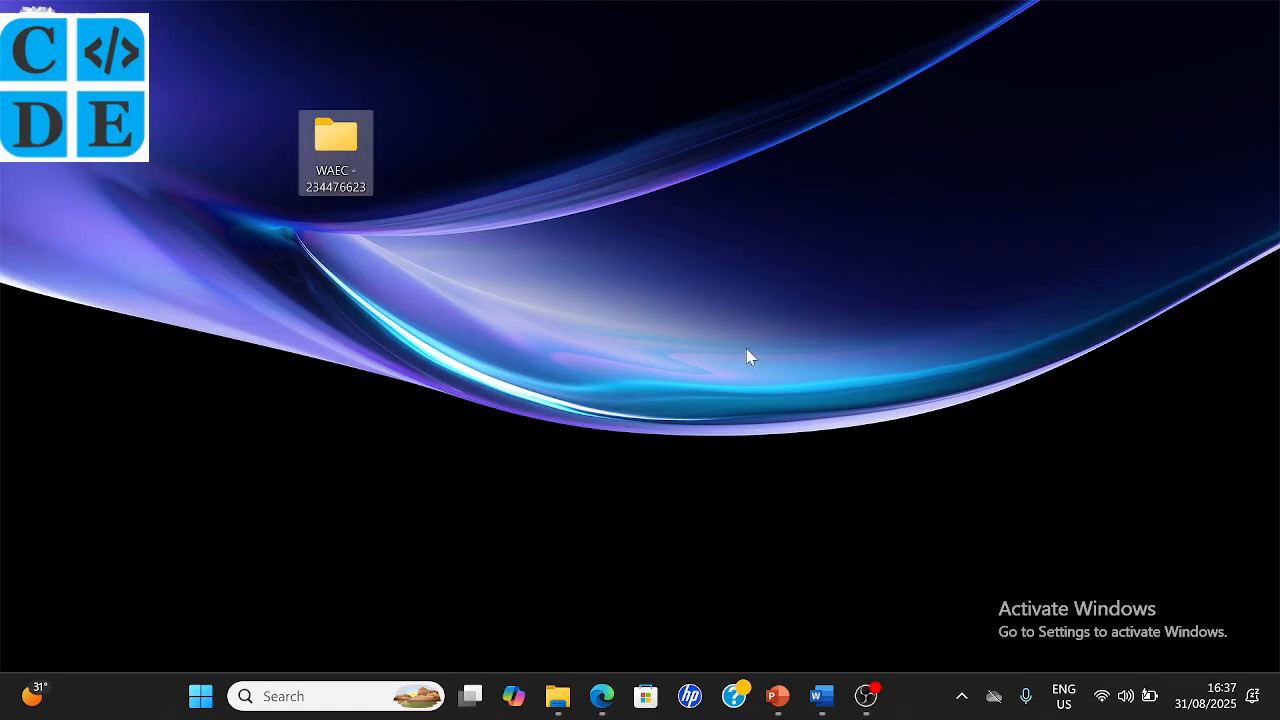
key(alt+Tab)
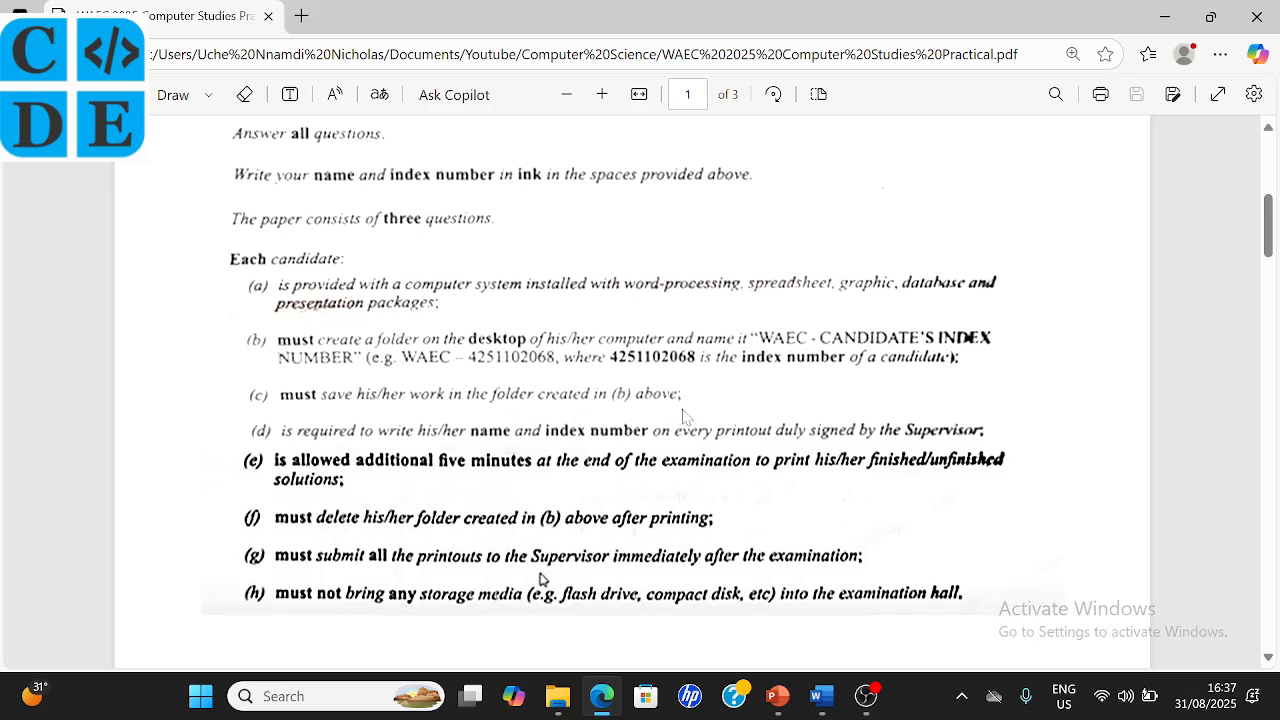
scroll(685, 416, down, 1)
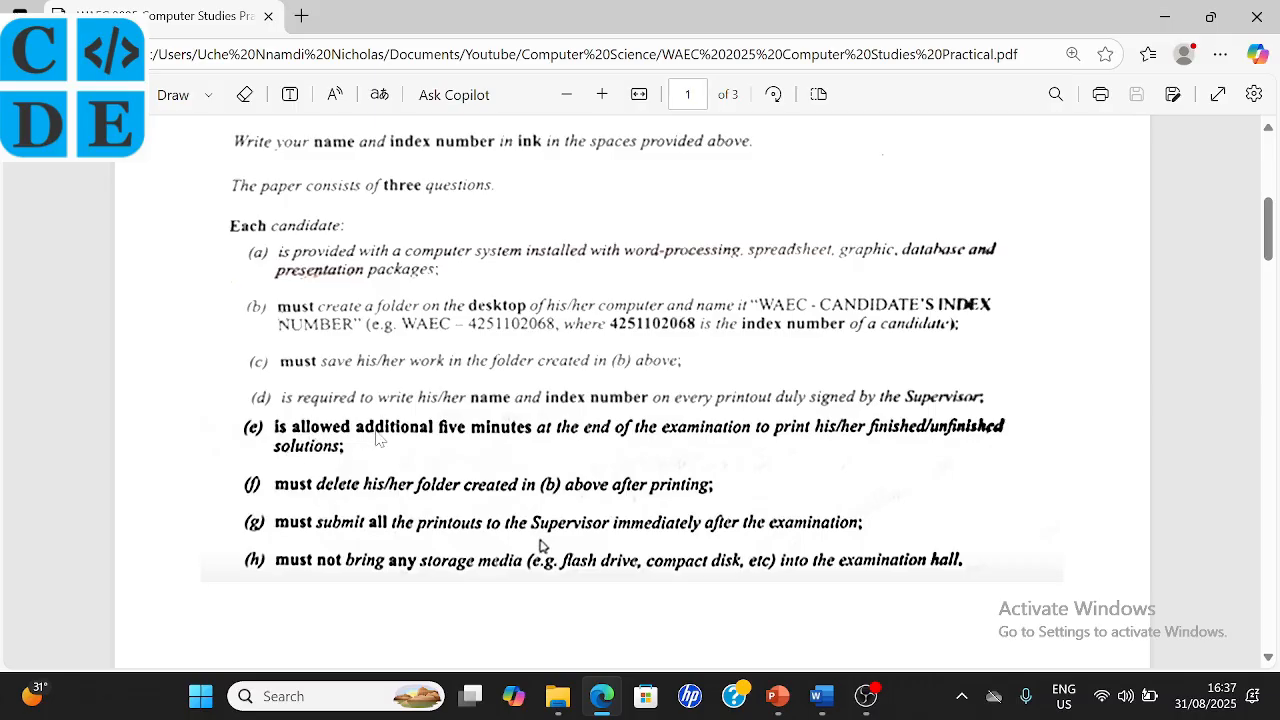
scroll(604, 447, down, 1)
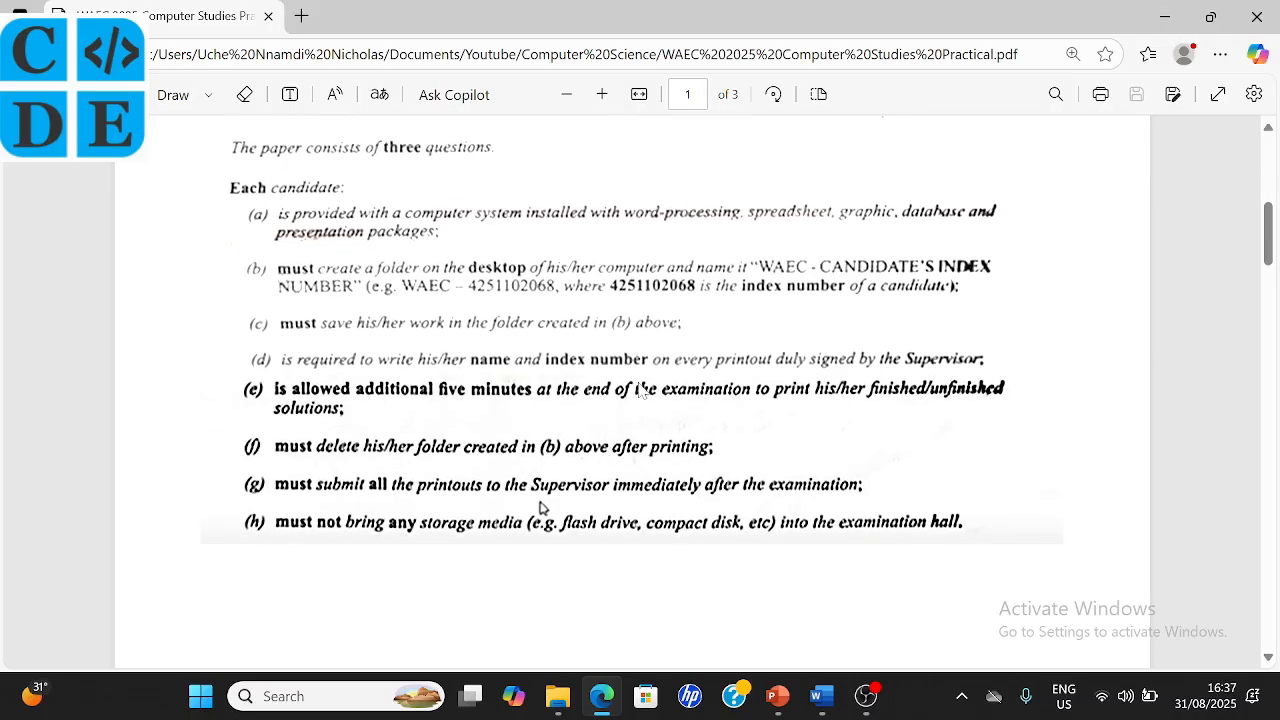
scroll(503, 408, down, 1)
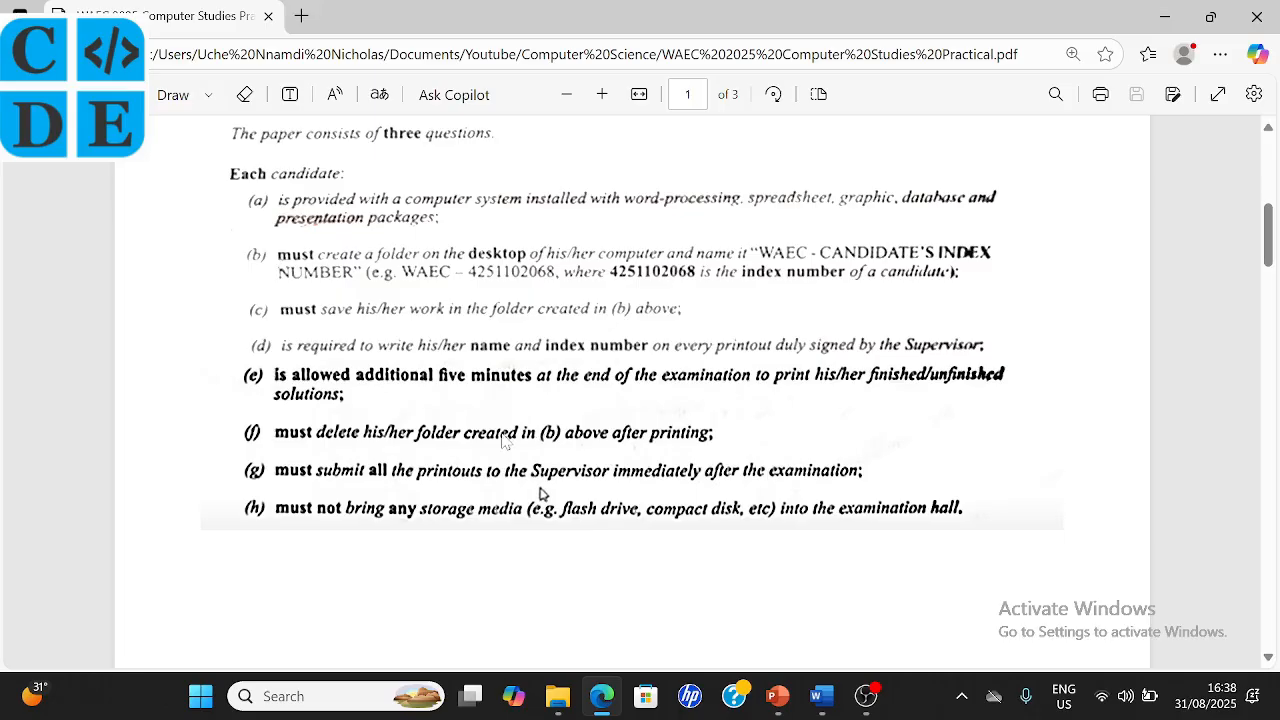
scroll(505, 440, down, 1)
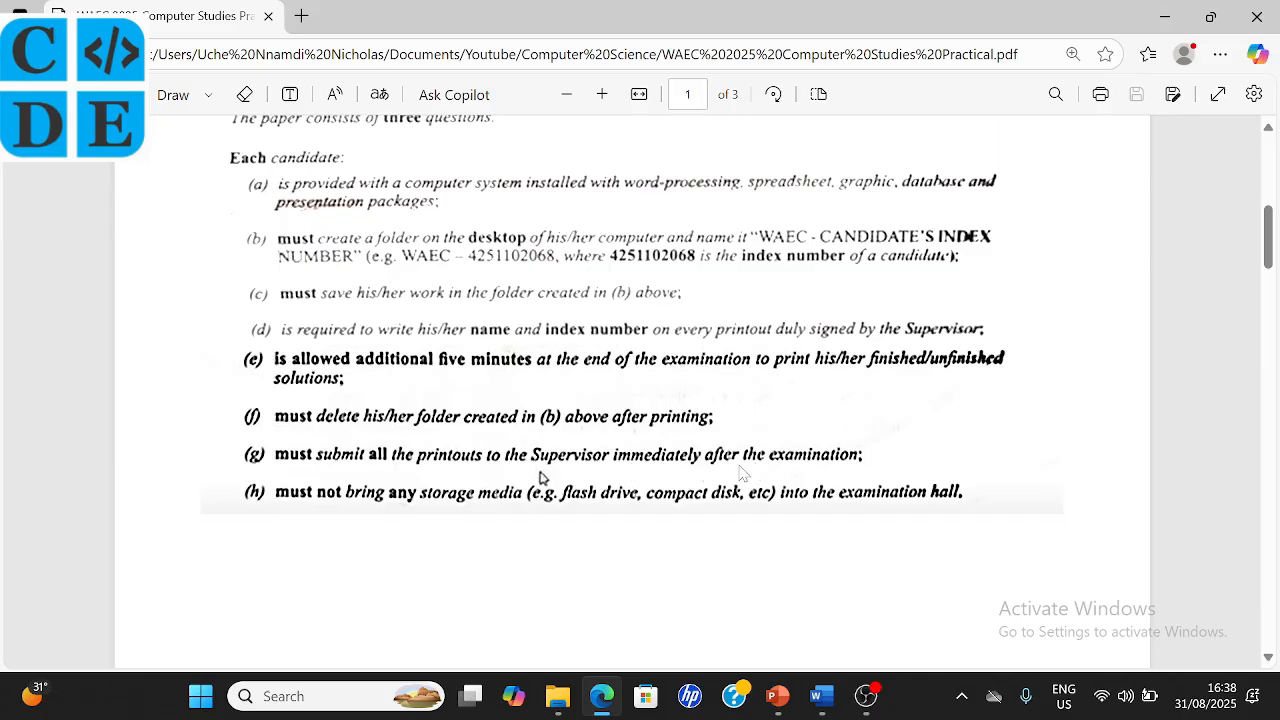
scroll(663, 453, down, 1)
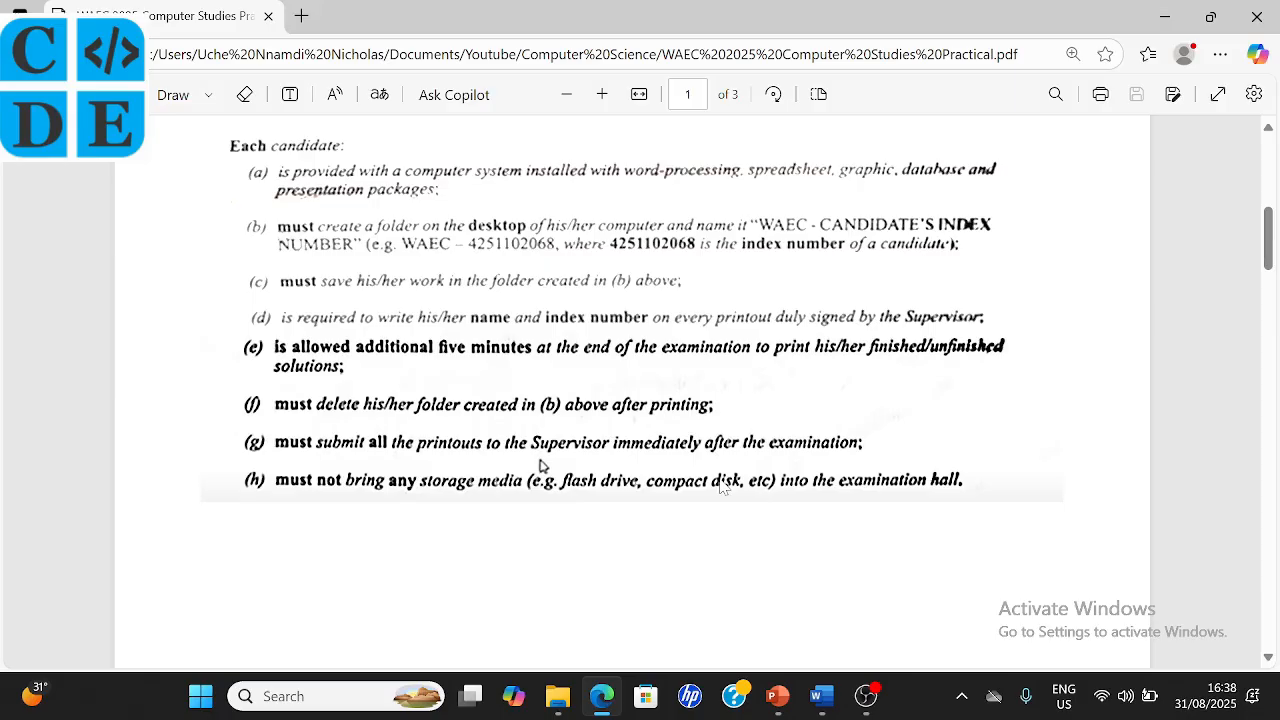
scroll(722, 485, down, 5)
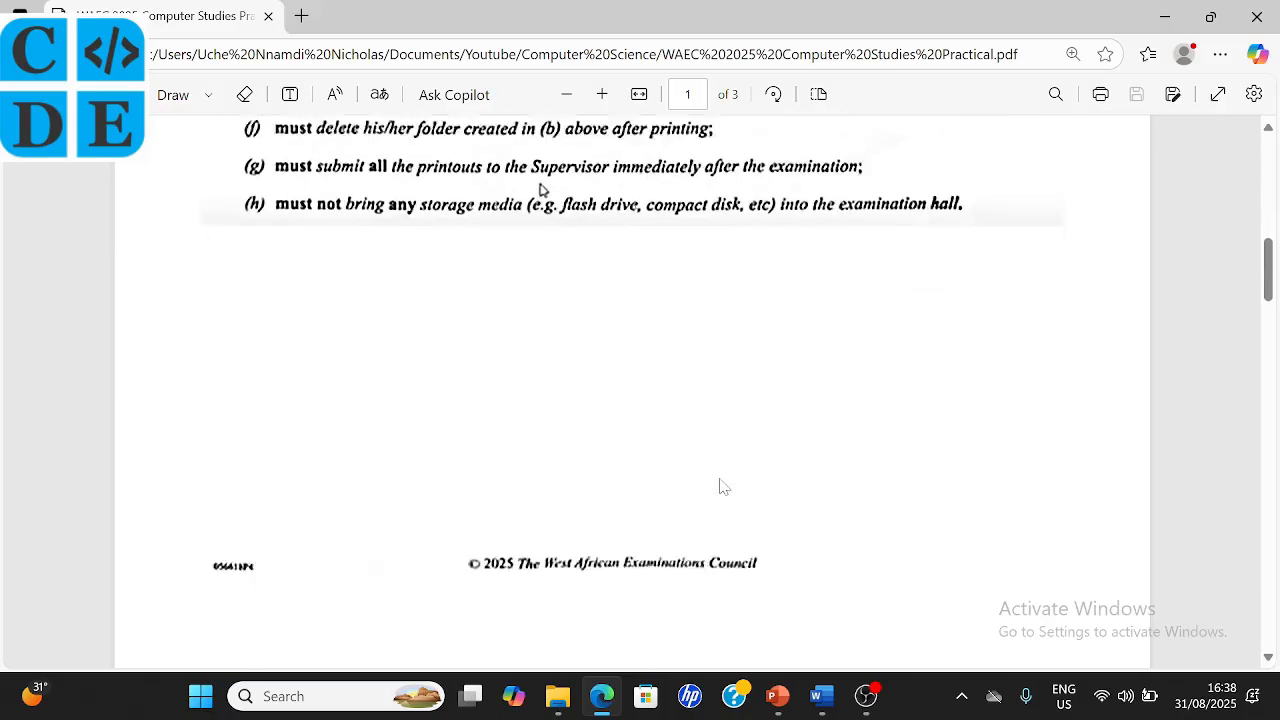
scroll(724, 486, down, 5)
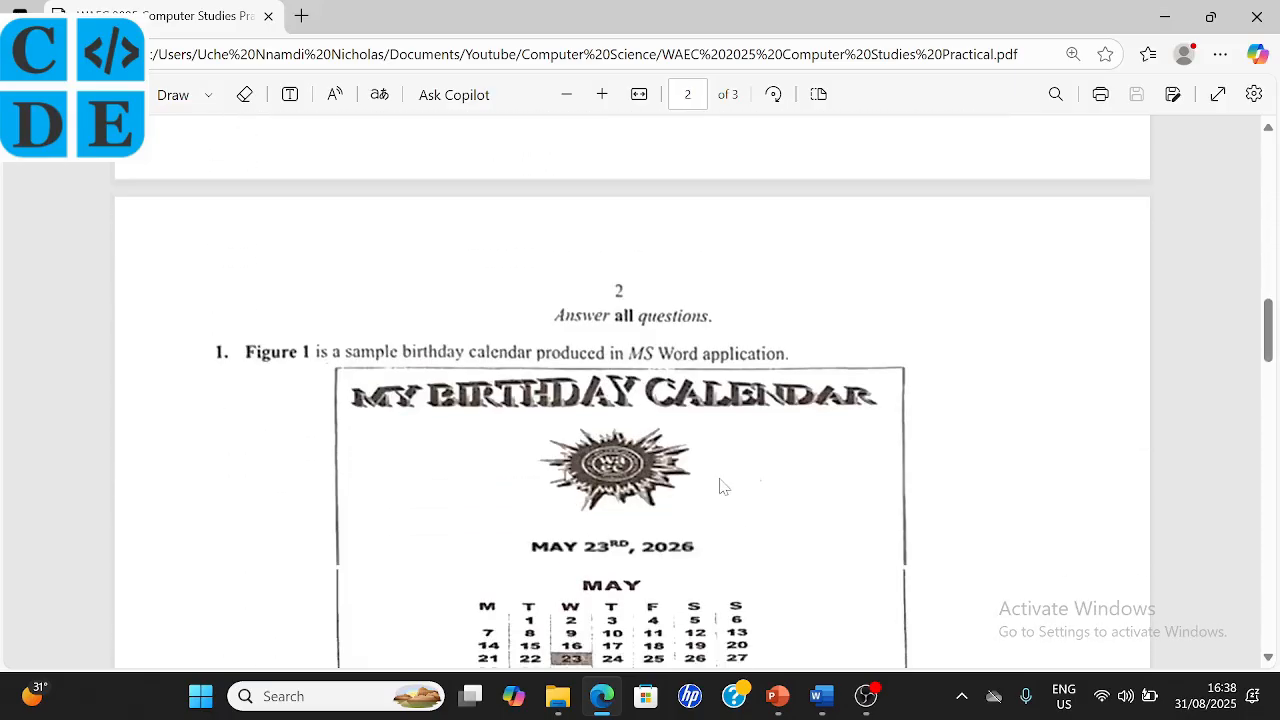
- Scroll up and down through the PDF's birthday calendar questions
scroll(722, 487, down, 1)
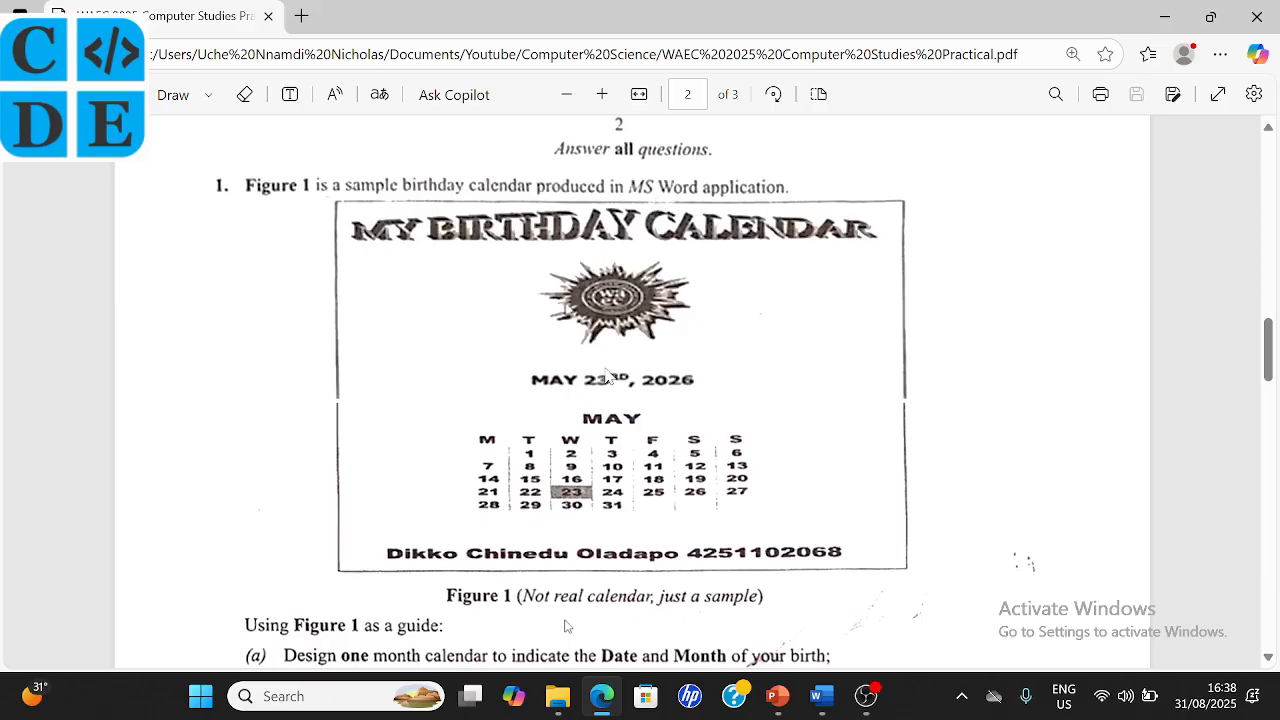
scroll(606, 375, down, 1)
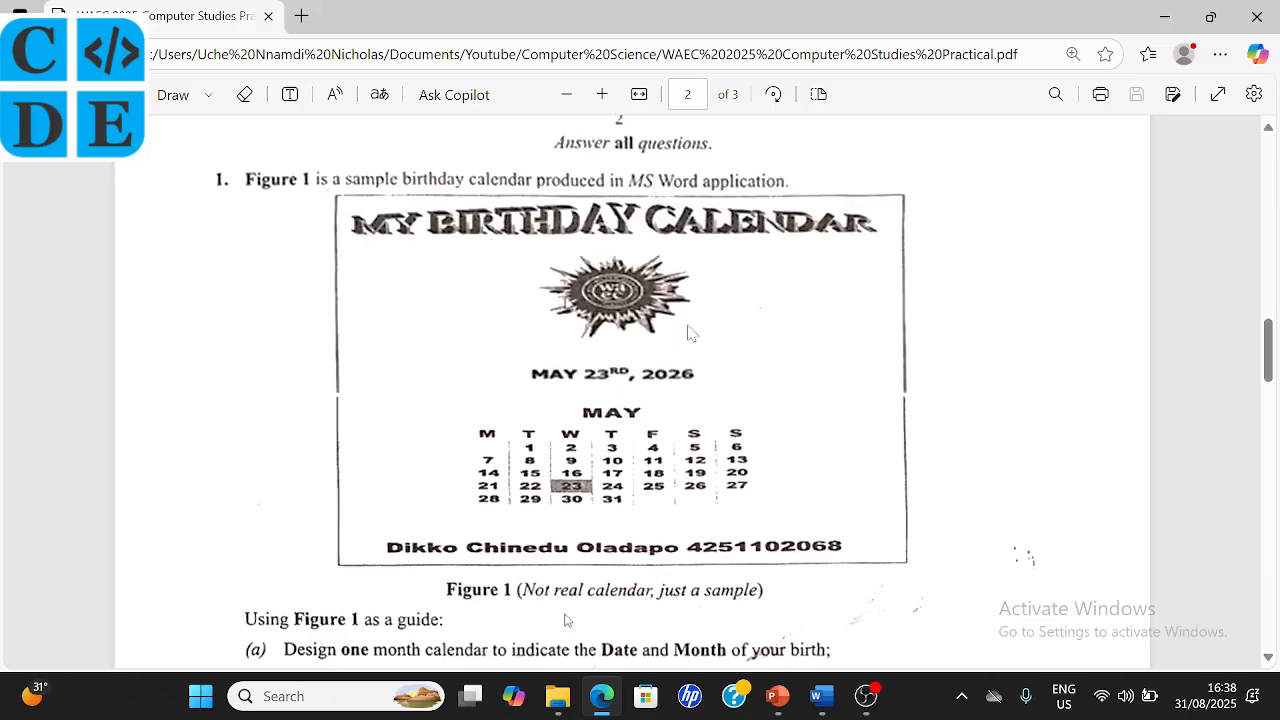
scroll(585, 420, down, 1)
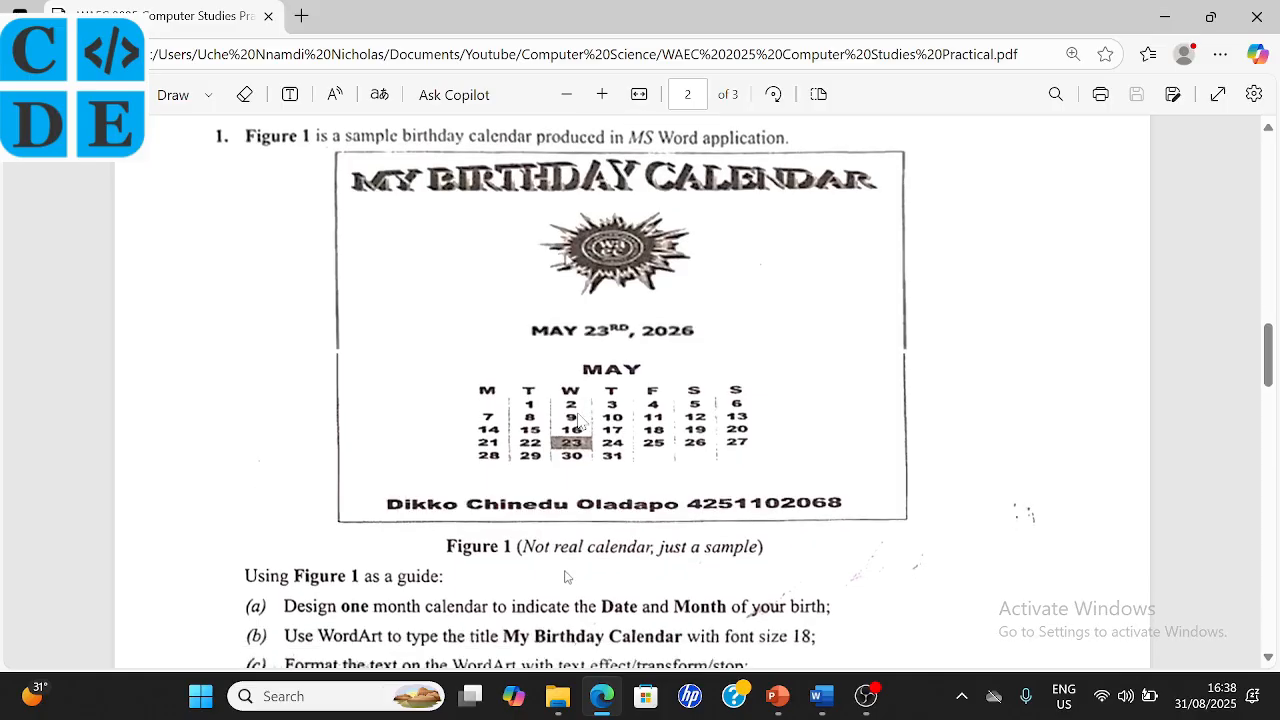
scroll(578, 420, down, 5)
scroll(578, 420, up, 3)
scroll(580, 418, up, 1)
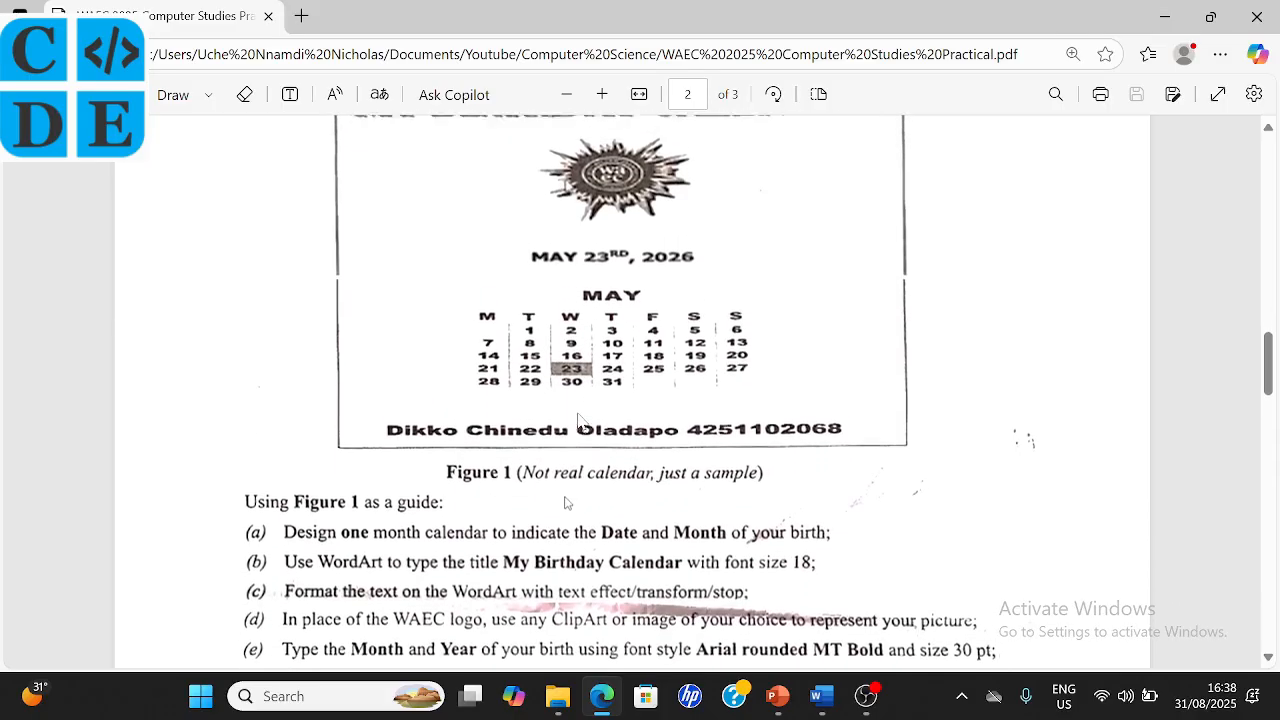
scroll(585, 412, down, 3)
scroll(590, 404, up, 3)
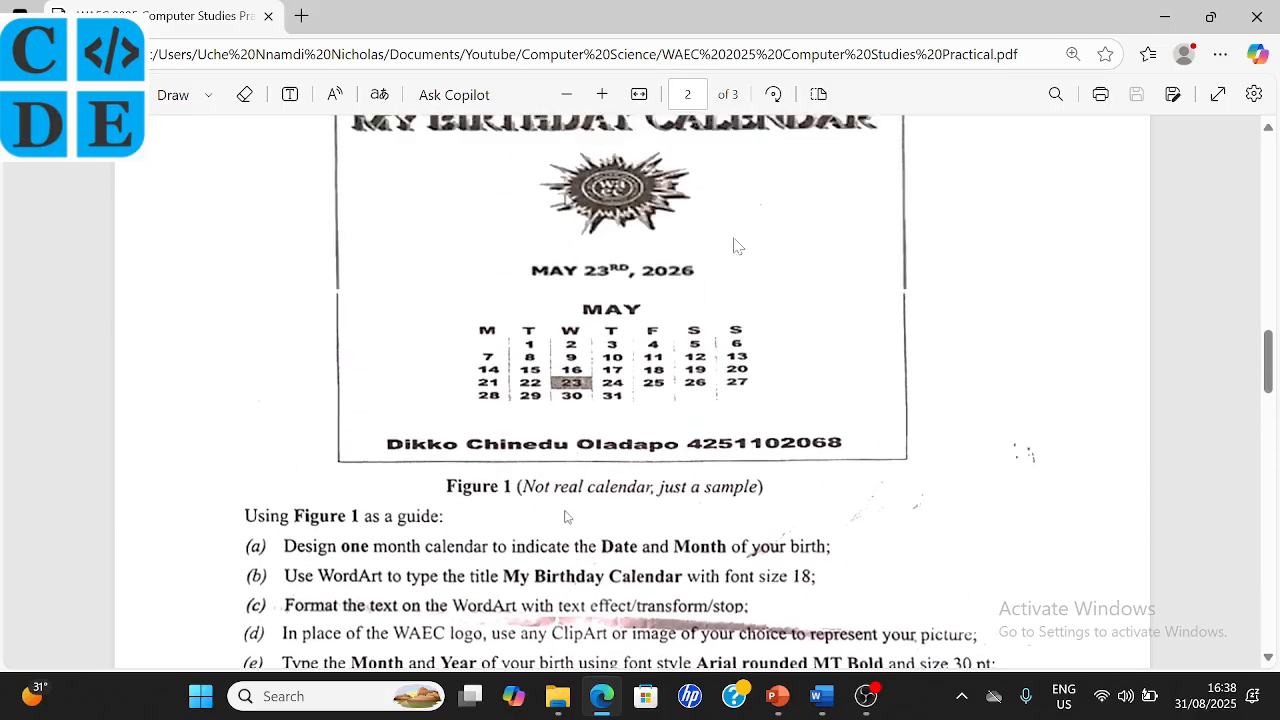
scroll(620, 315, up, 1)
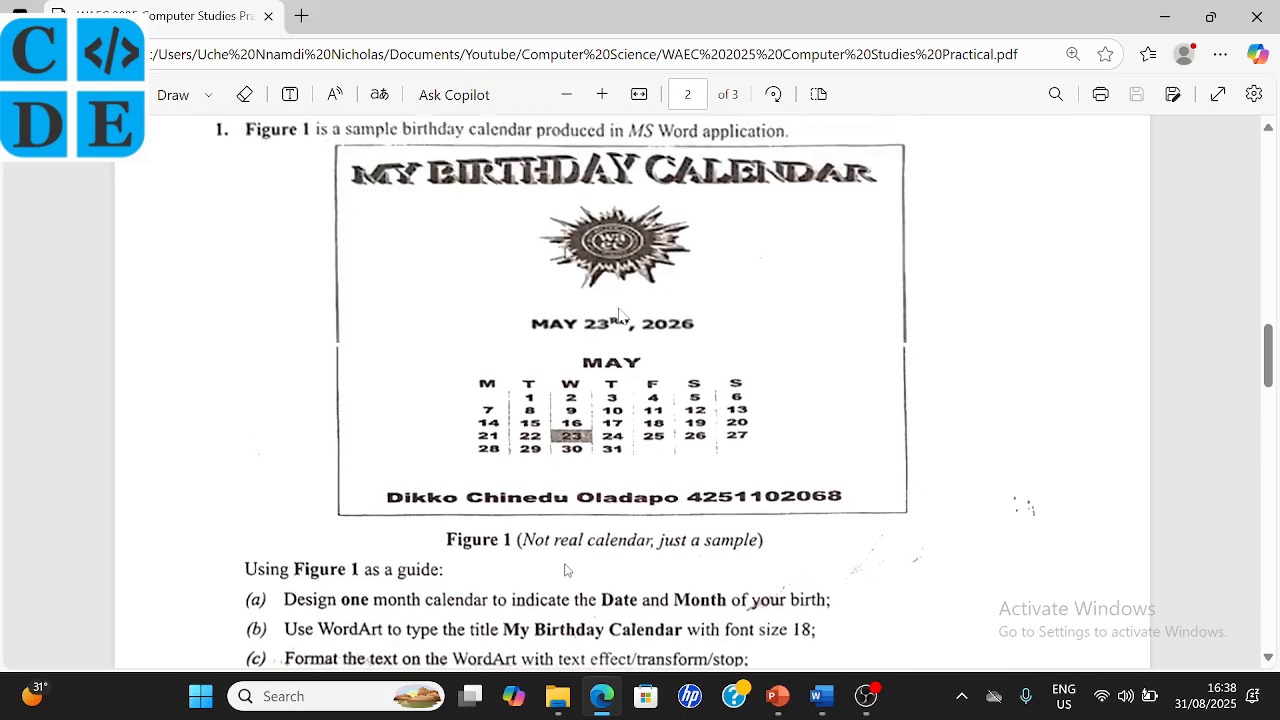
scroll(566, 328, down, 2)
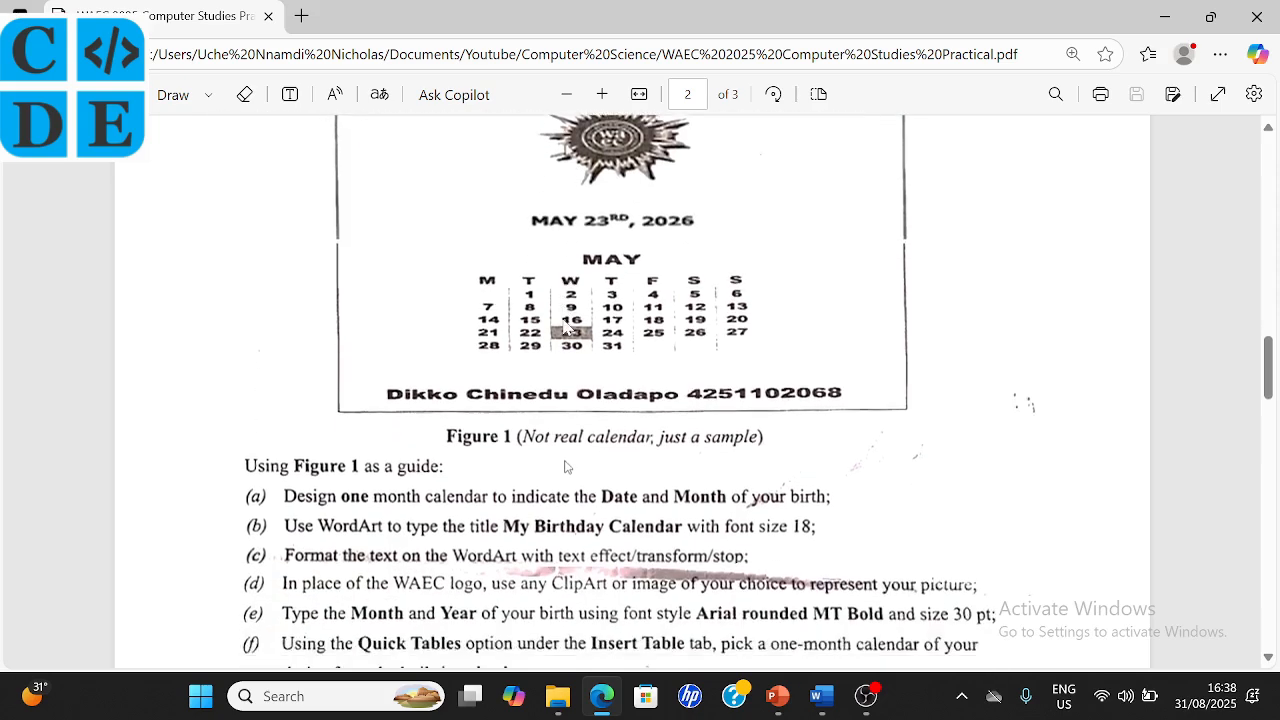
scroll(565, 467, down, 3)
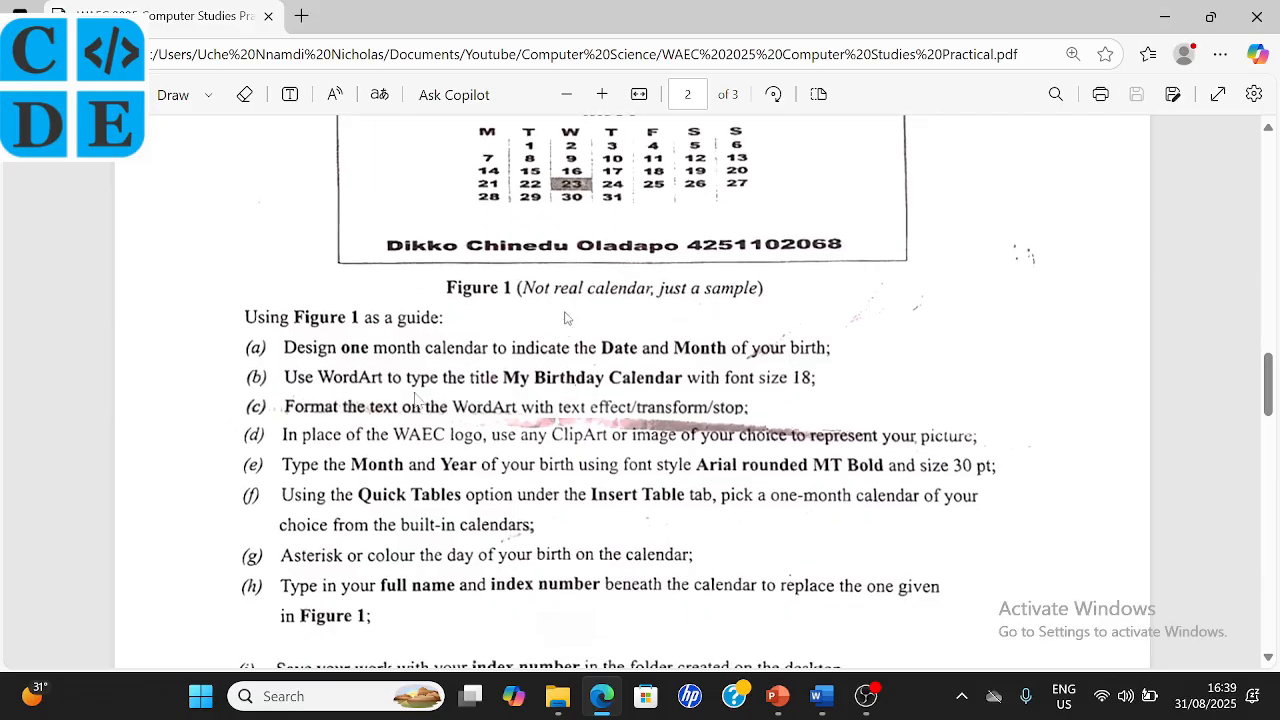
scroll(413, 399, down, 1)
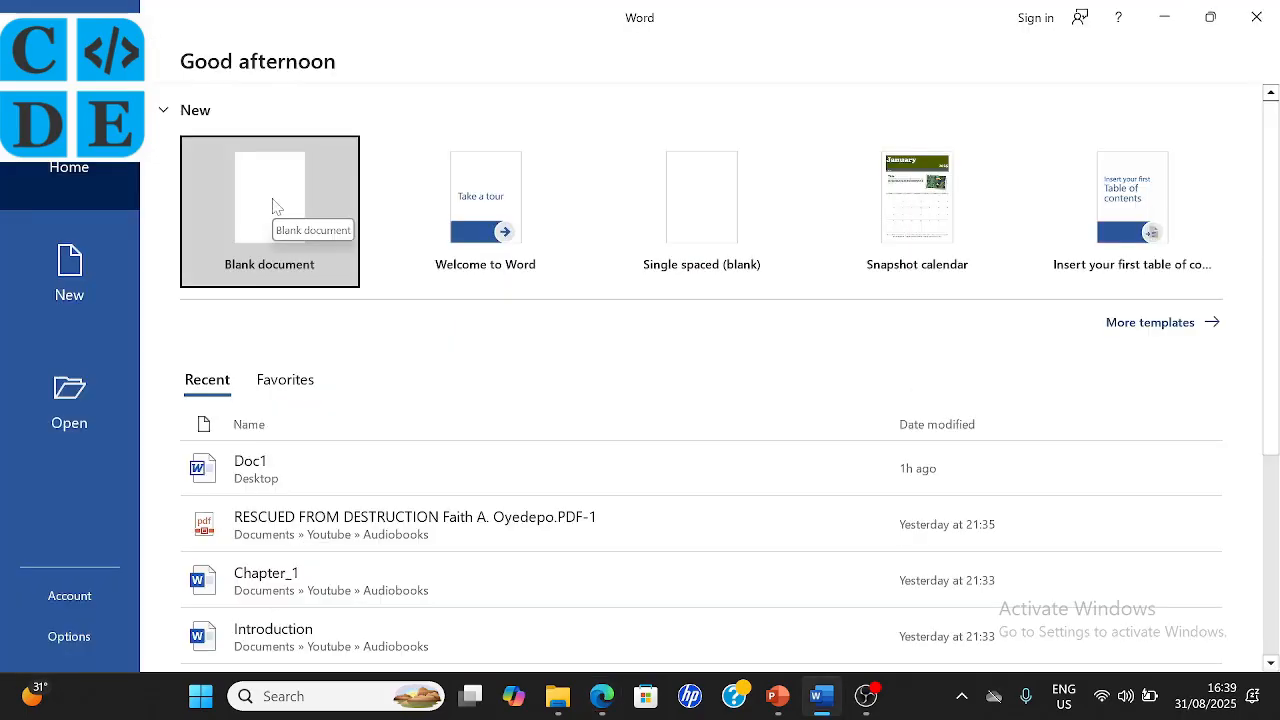
- Create a blank Word document and browse the WordArt styles
click(277, 207)
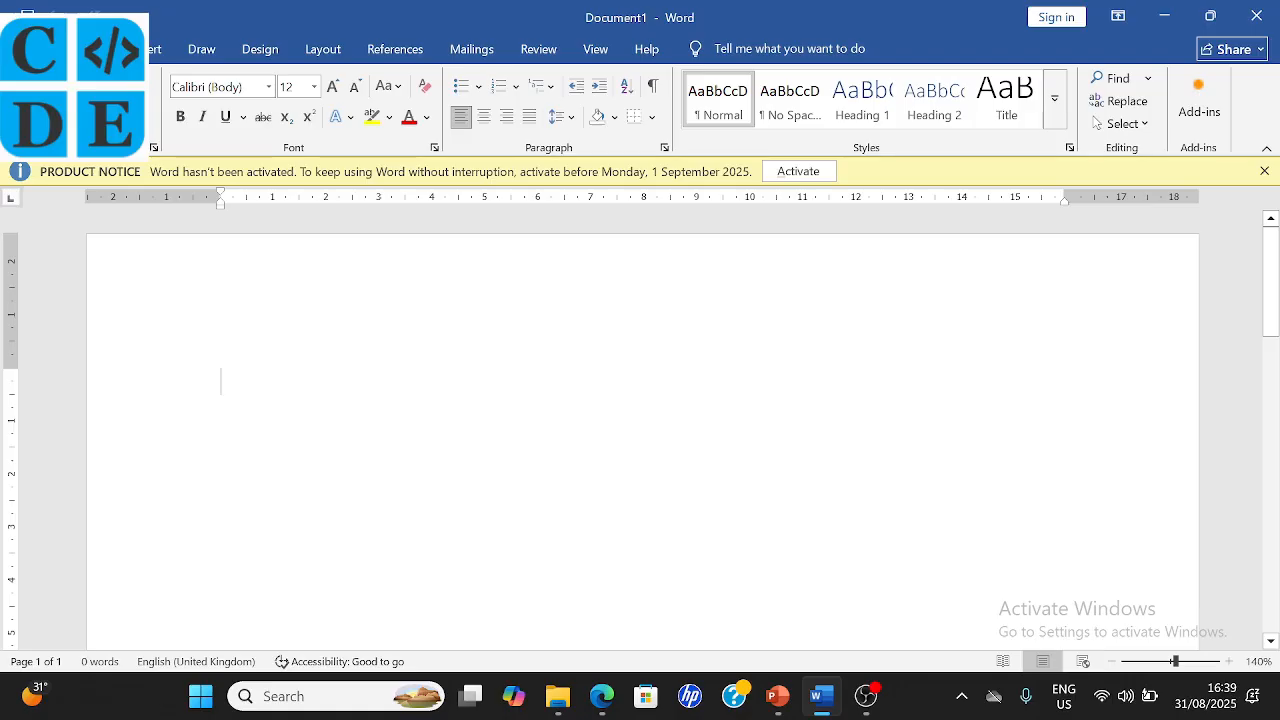
click(150, 49)
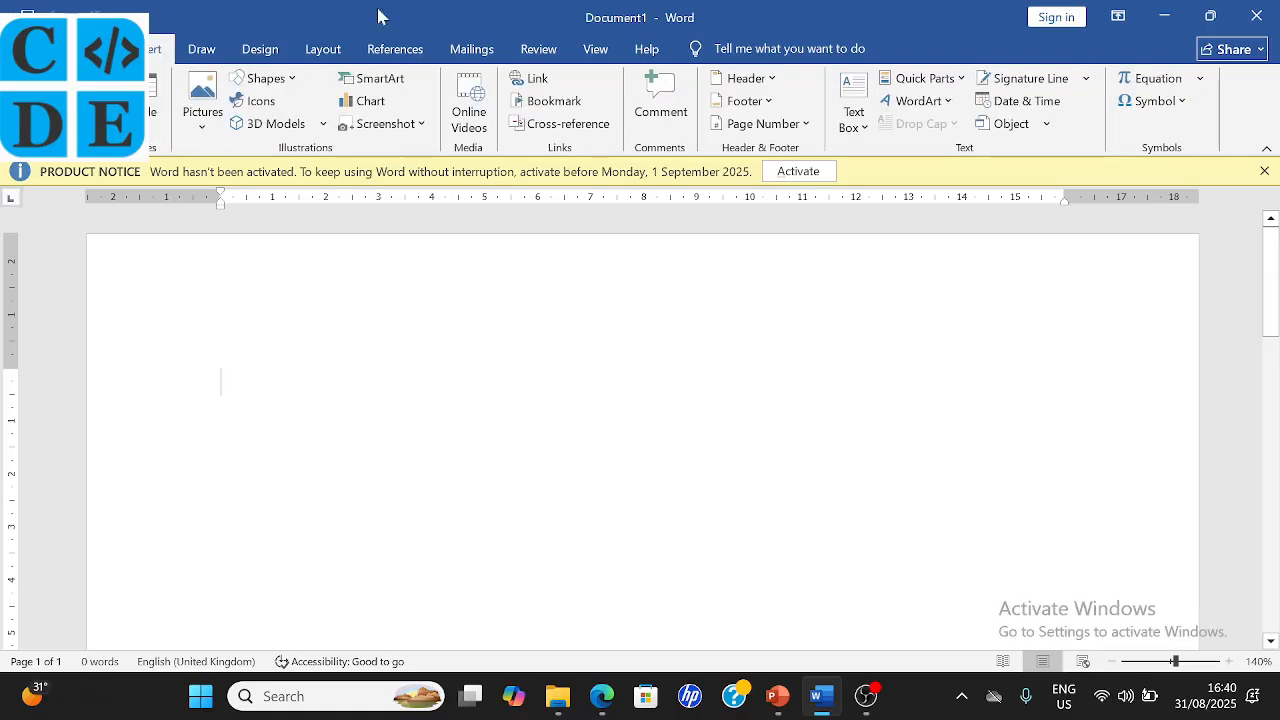
click(945, 104)
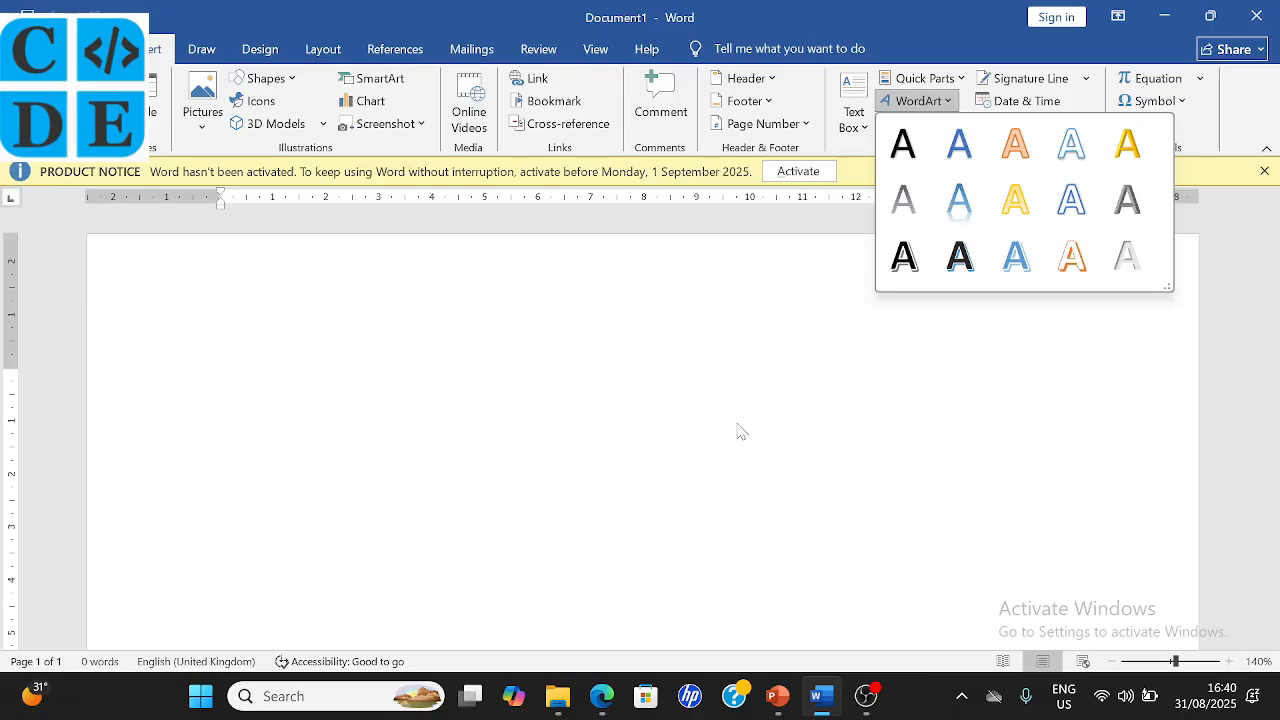
- Check the exam PDF in Edge, then return to Word's File view
click(601, 696)
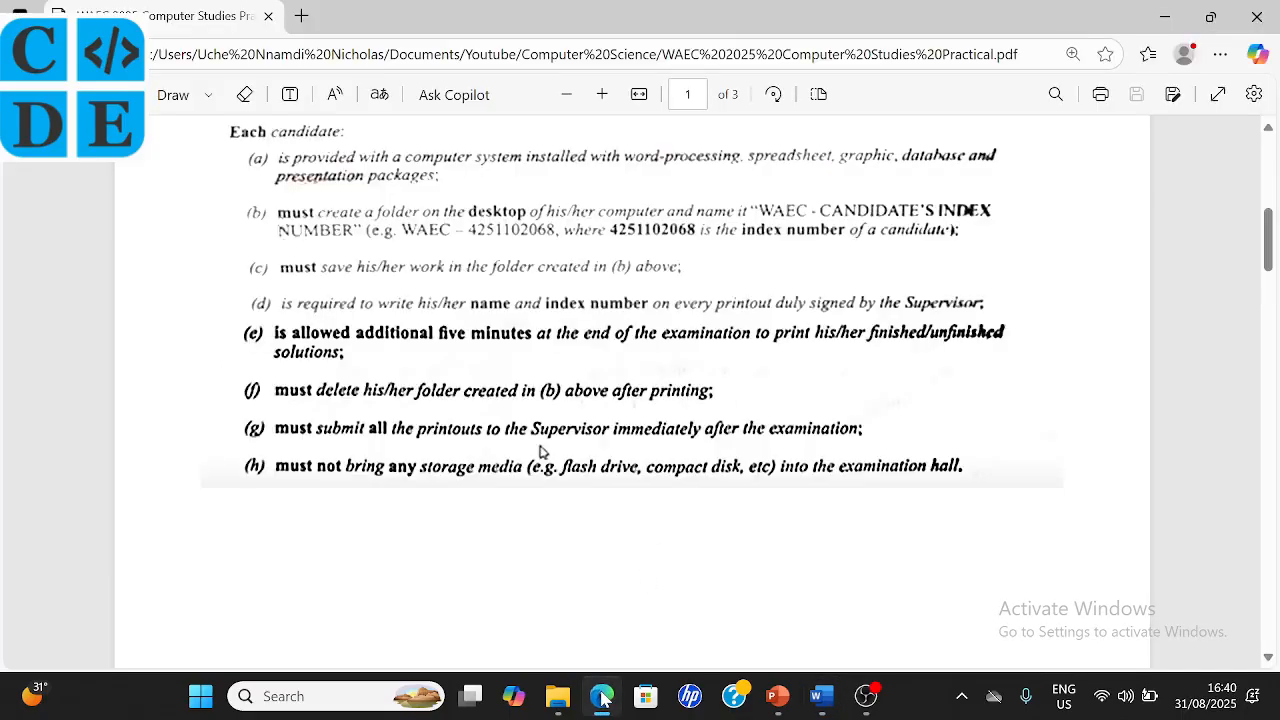
scroll(558, 190, down, 8)
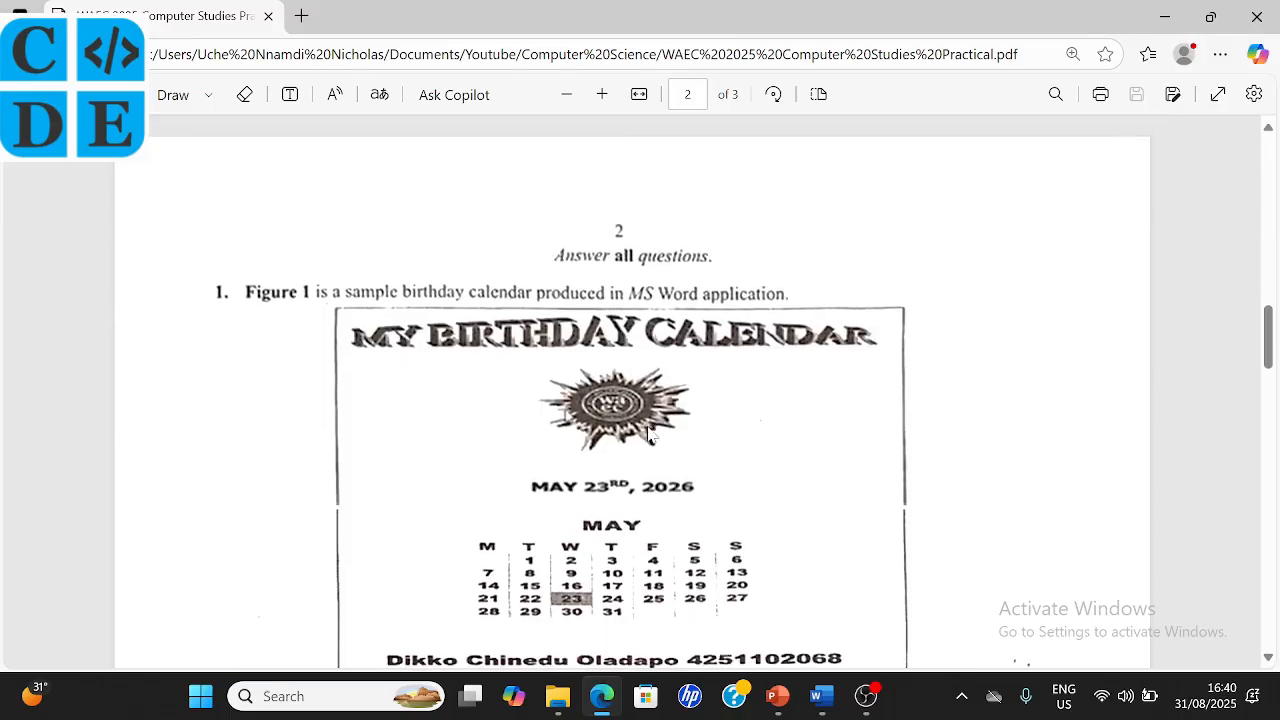
click(822, 698)
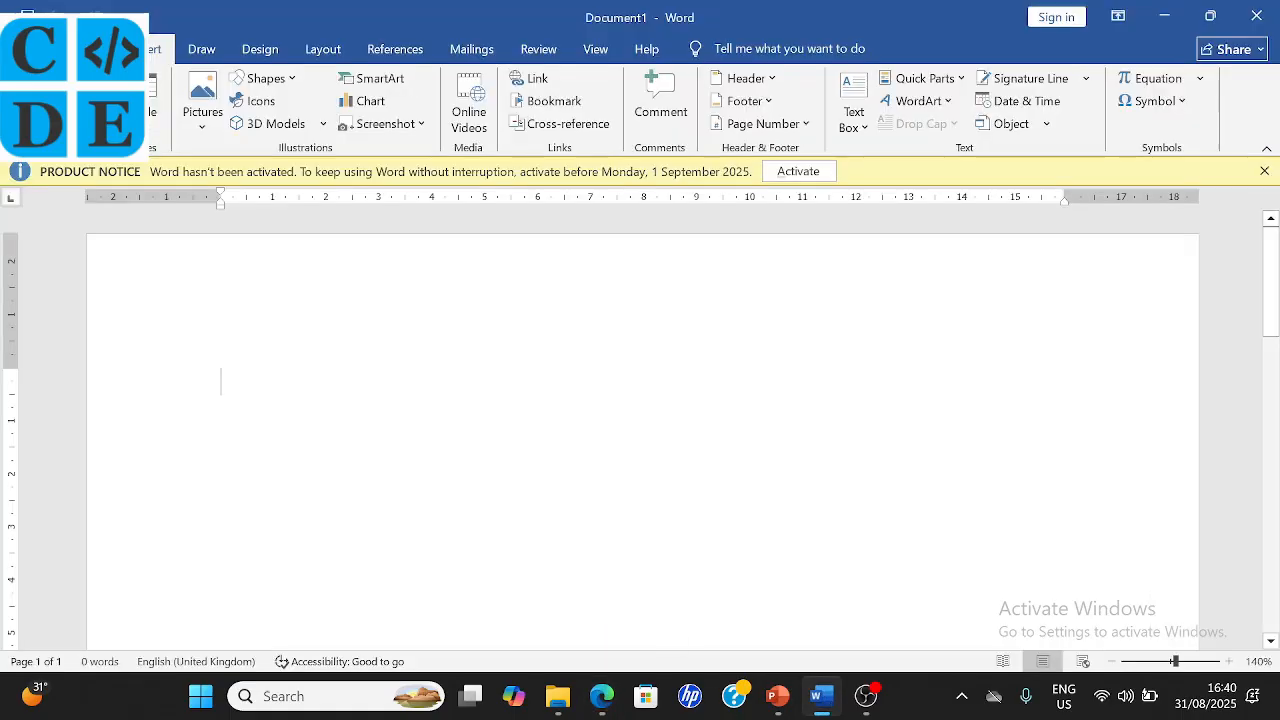
click(22, 49)
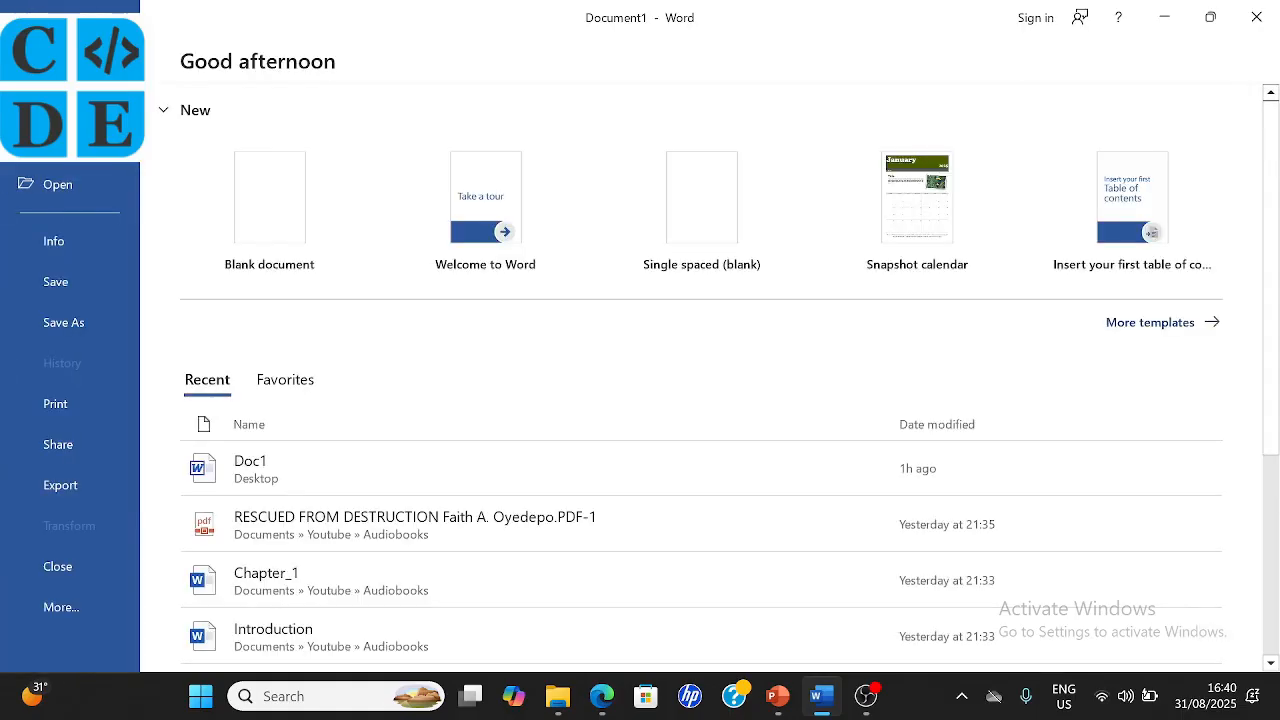
- Save into the Desktop WAEC folder as a Word 97-2003 Document named 'Question - ' plus the candidate's name
click(84, 325)
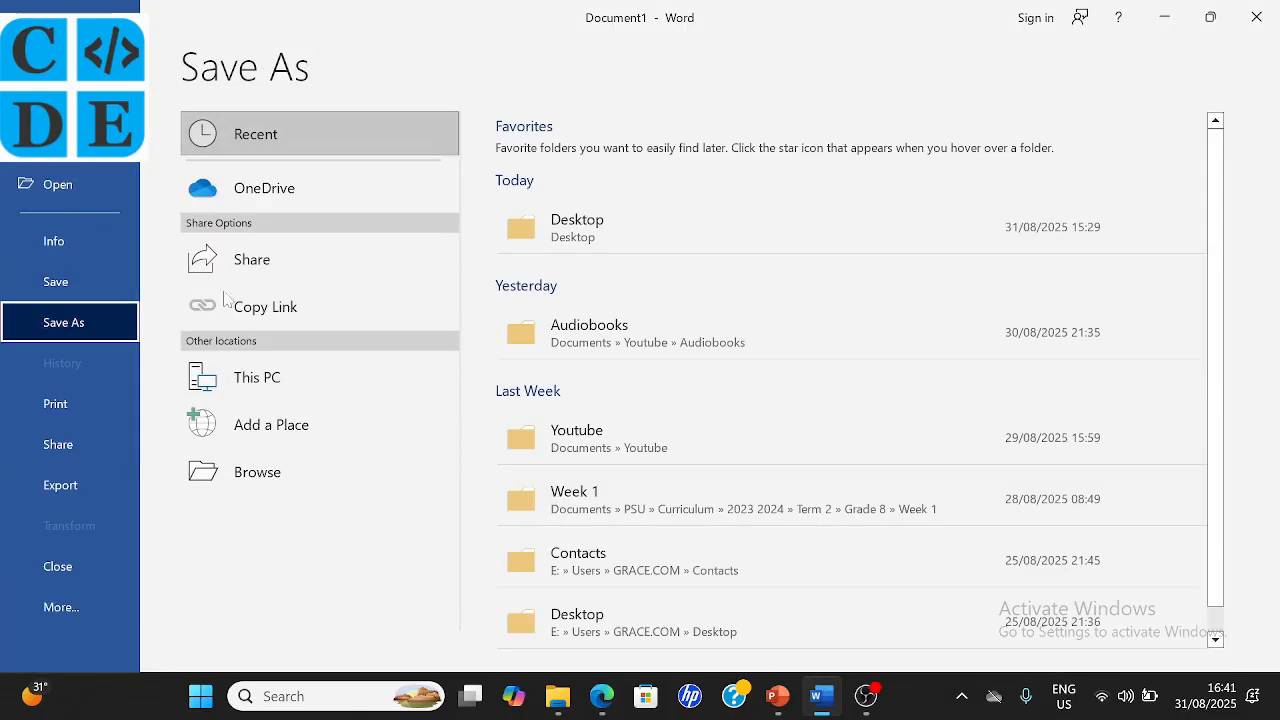
click(293, 472)
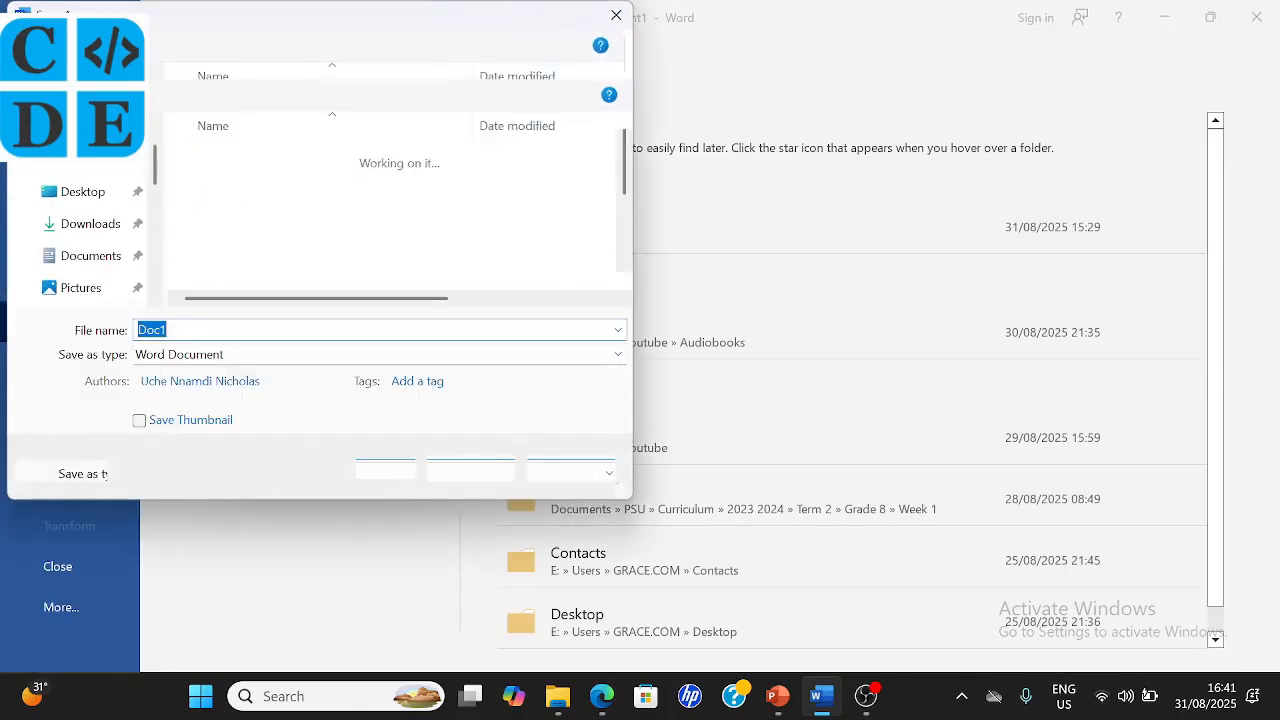
click(72, 192)
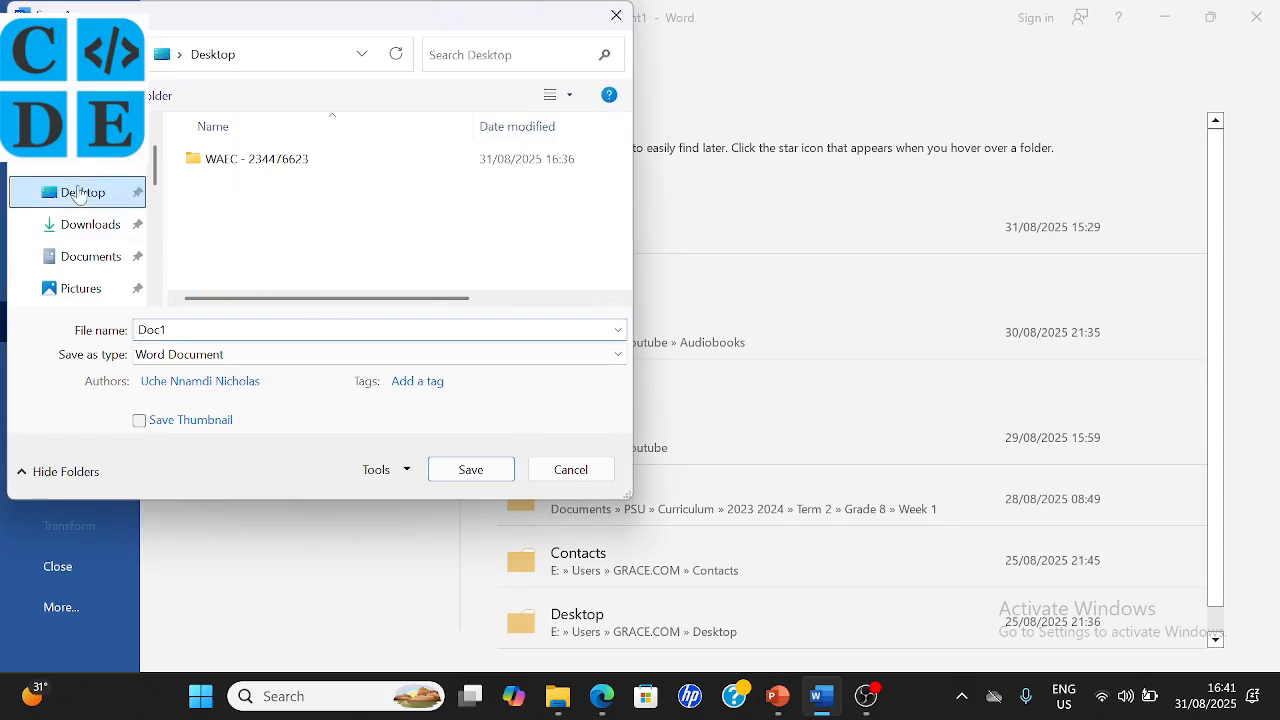
double_click(228, 162)
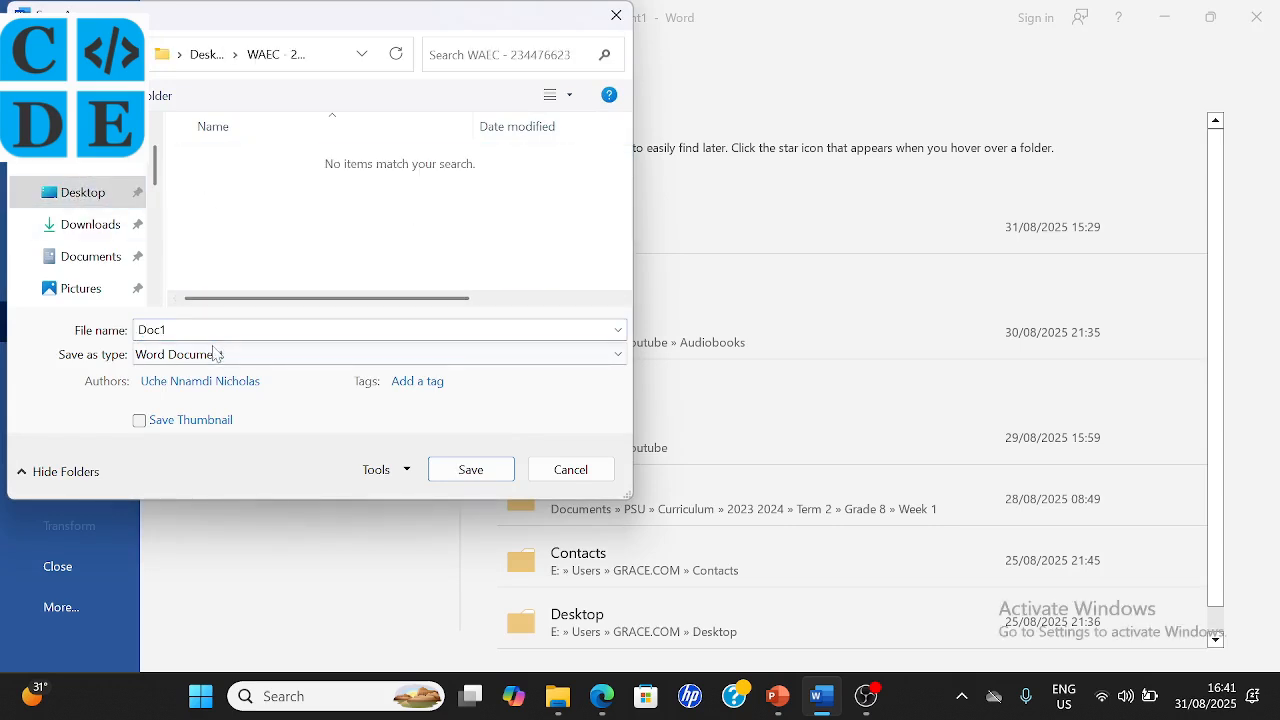
text(Que)
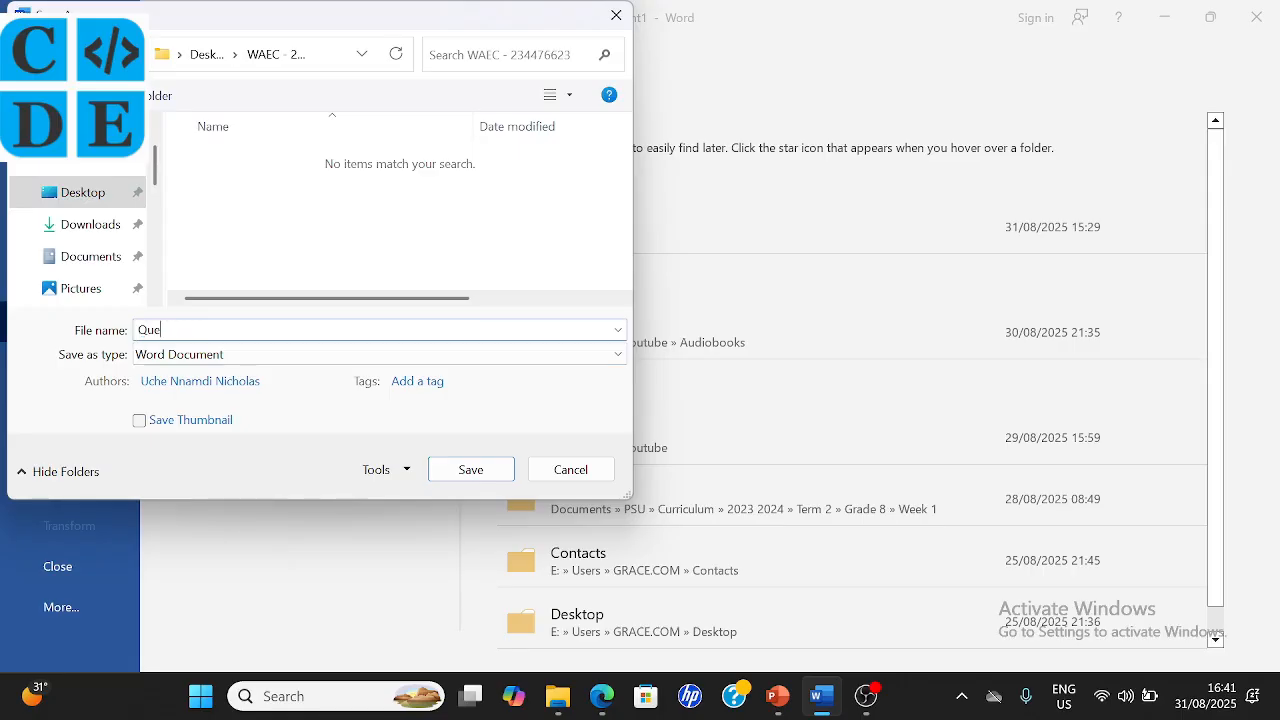
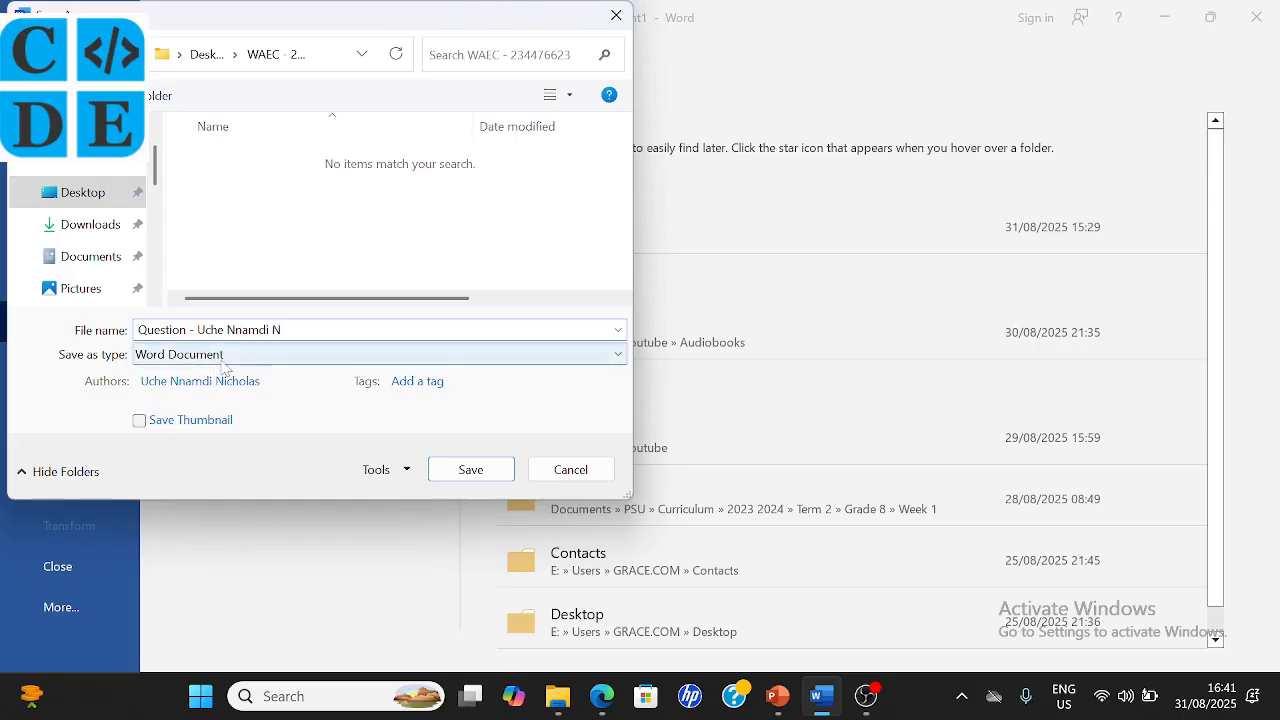
click(224, 355)
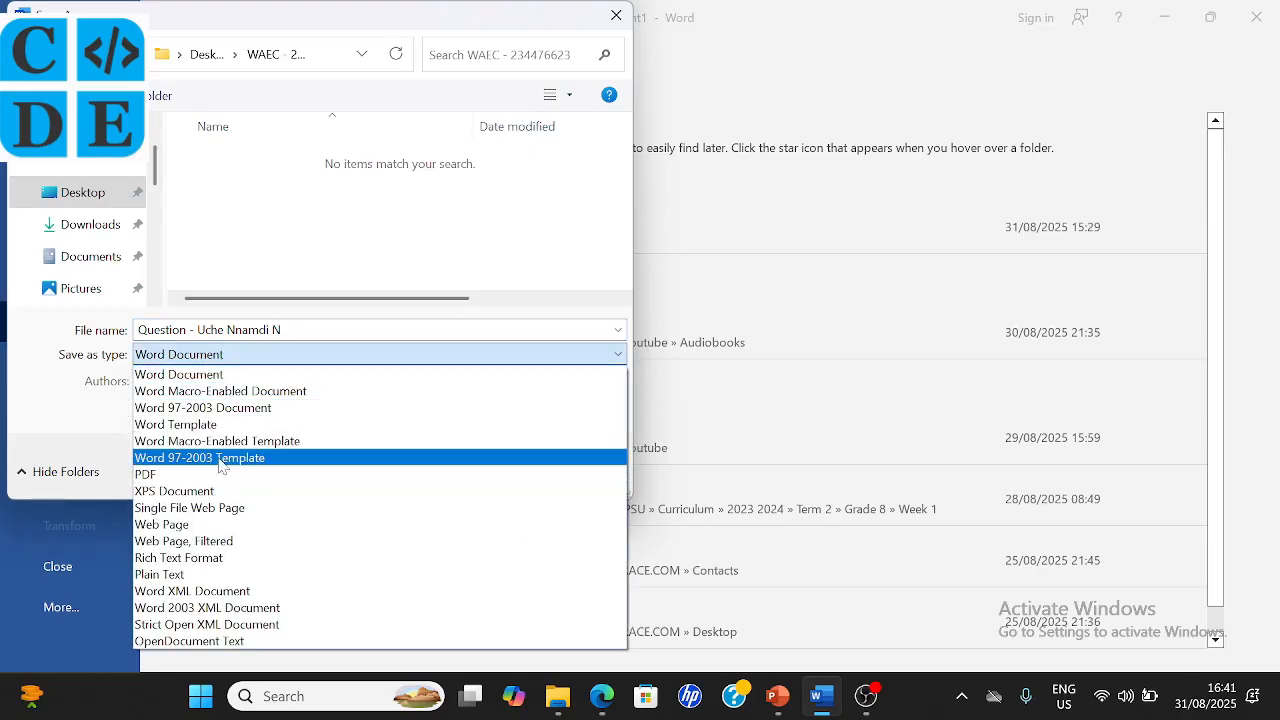
click(268, 409)
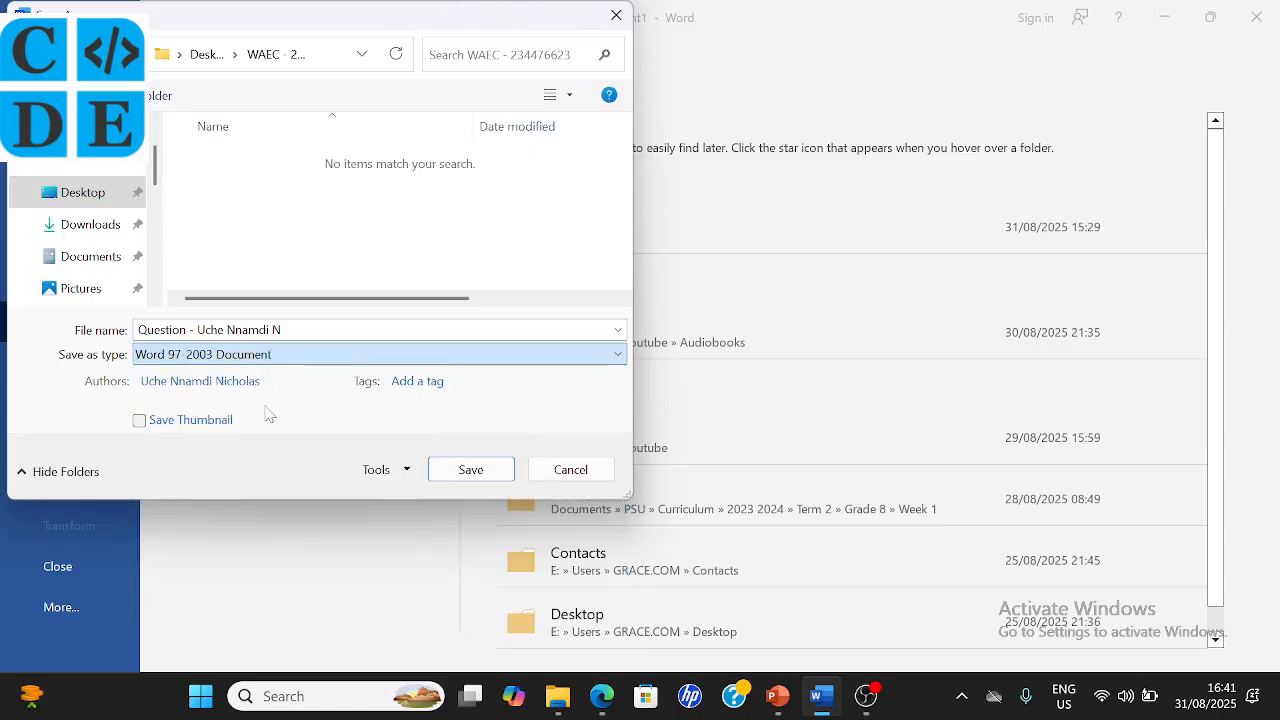
click(485, 470)
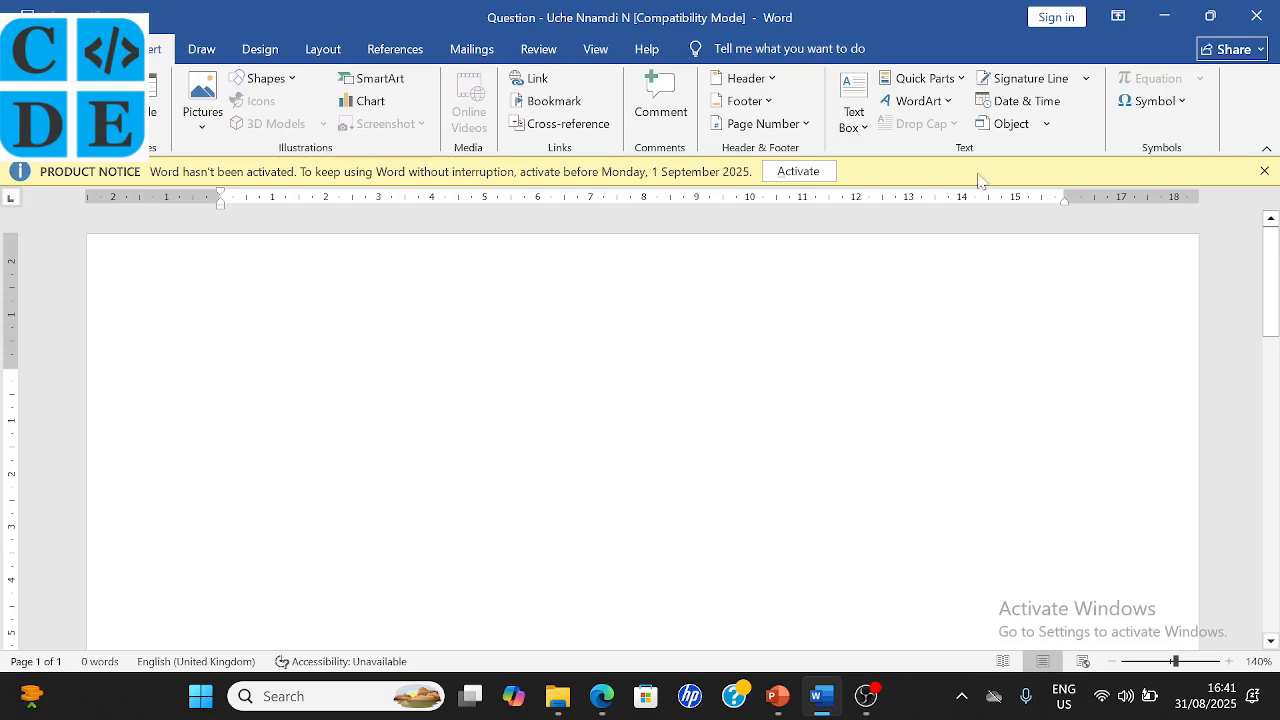
- Dismiss the Product Notice bar, view the WordArt gallery, and switch to the exam PDF
click(1264, 171)
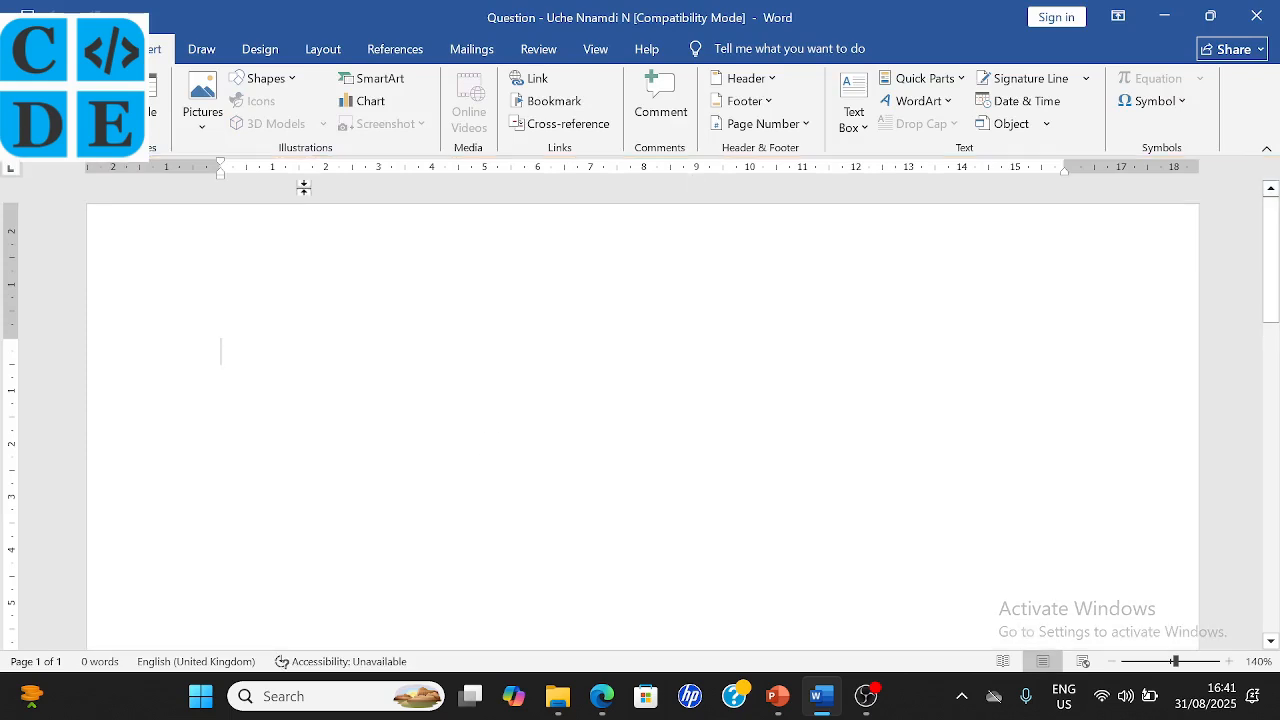
click(946, 102)
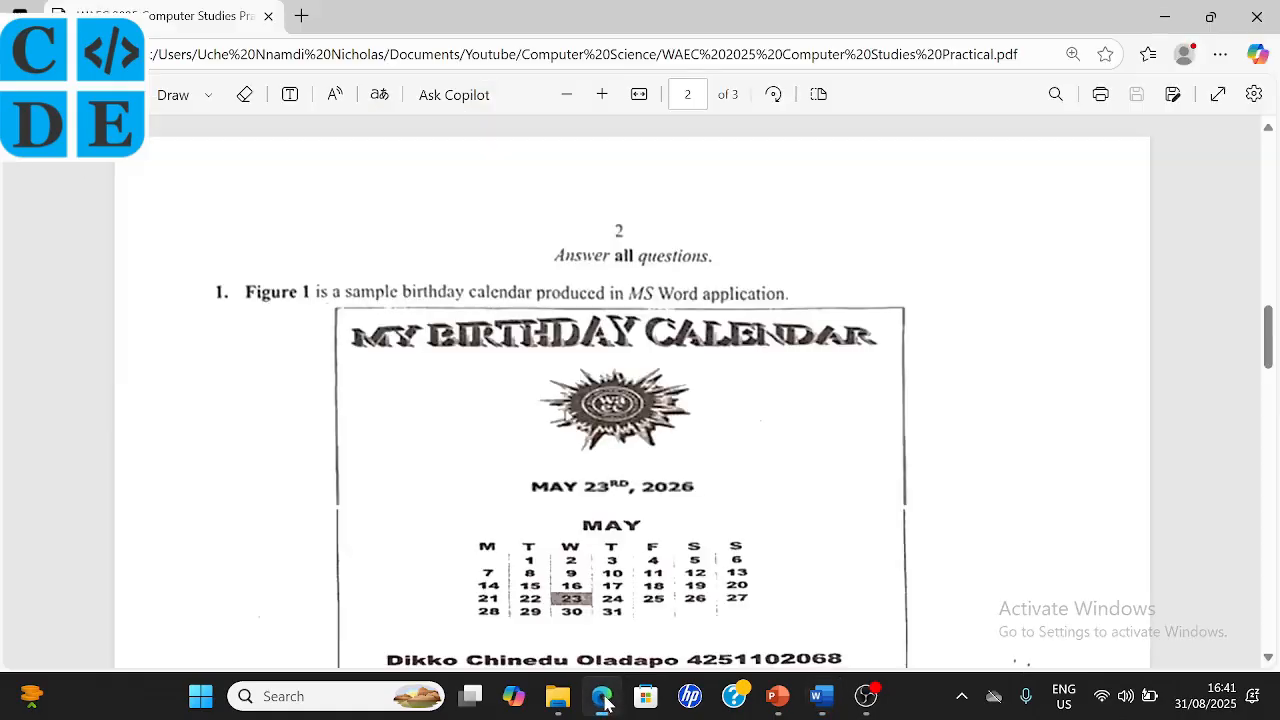
click(602, 698)
- Look over the Figure 1 sample calendar in the PDF, then go back to Word
scroll(606, 508, down, 3)
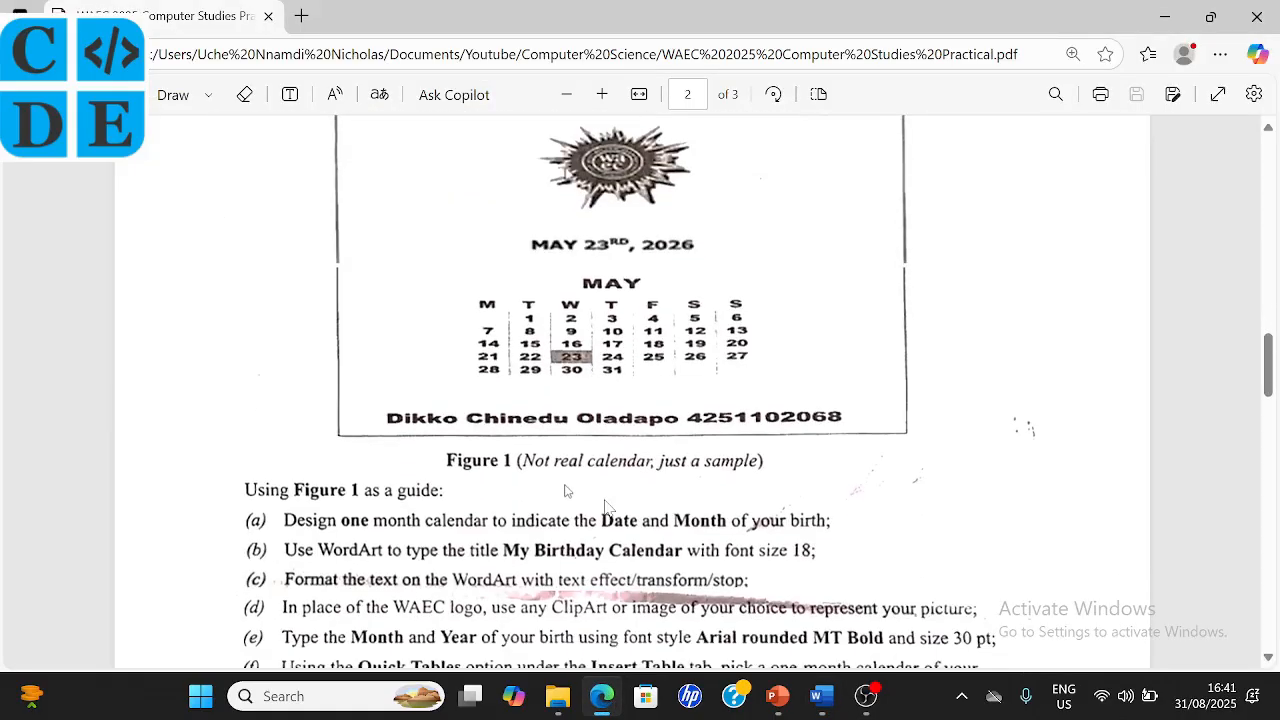
scroll(606, 508, up, 2)
scroll(606, 508, down, 2)
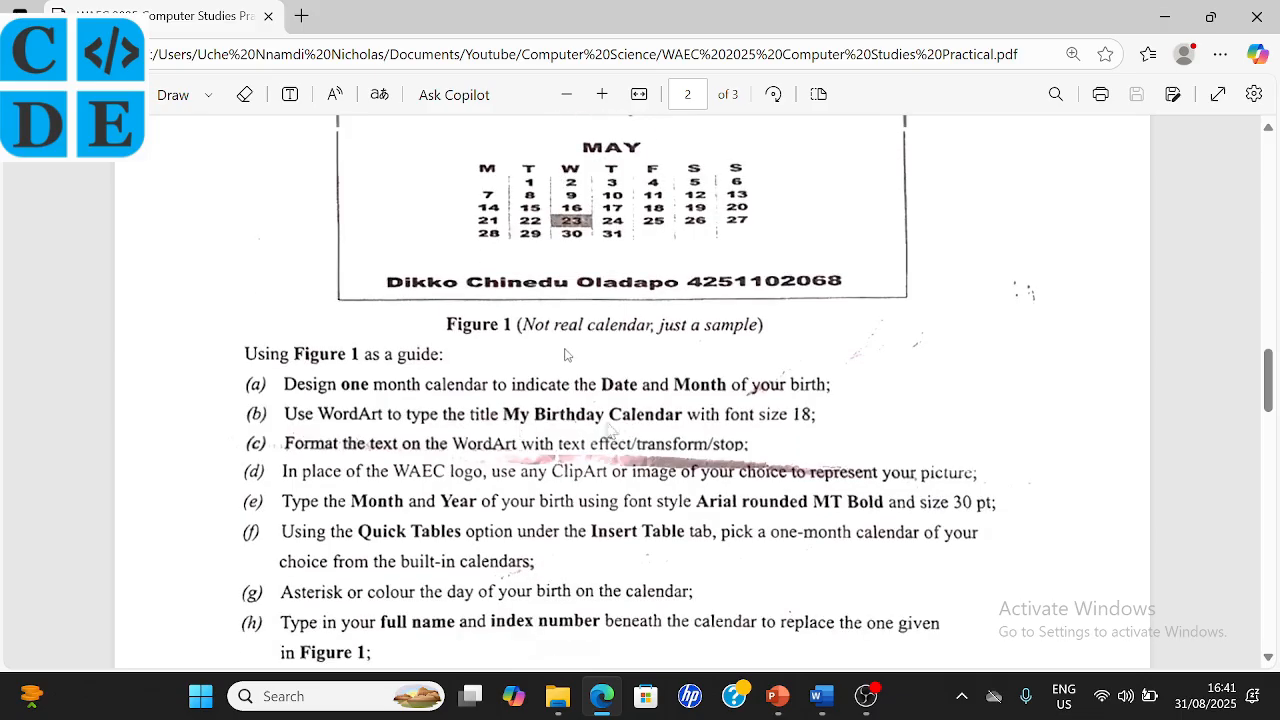
scroll(720, 405, up, 1)
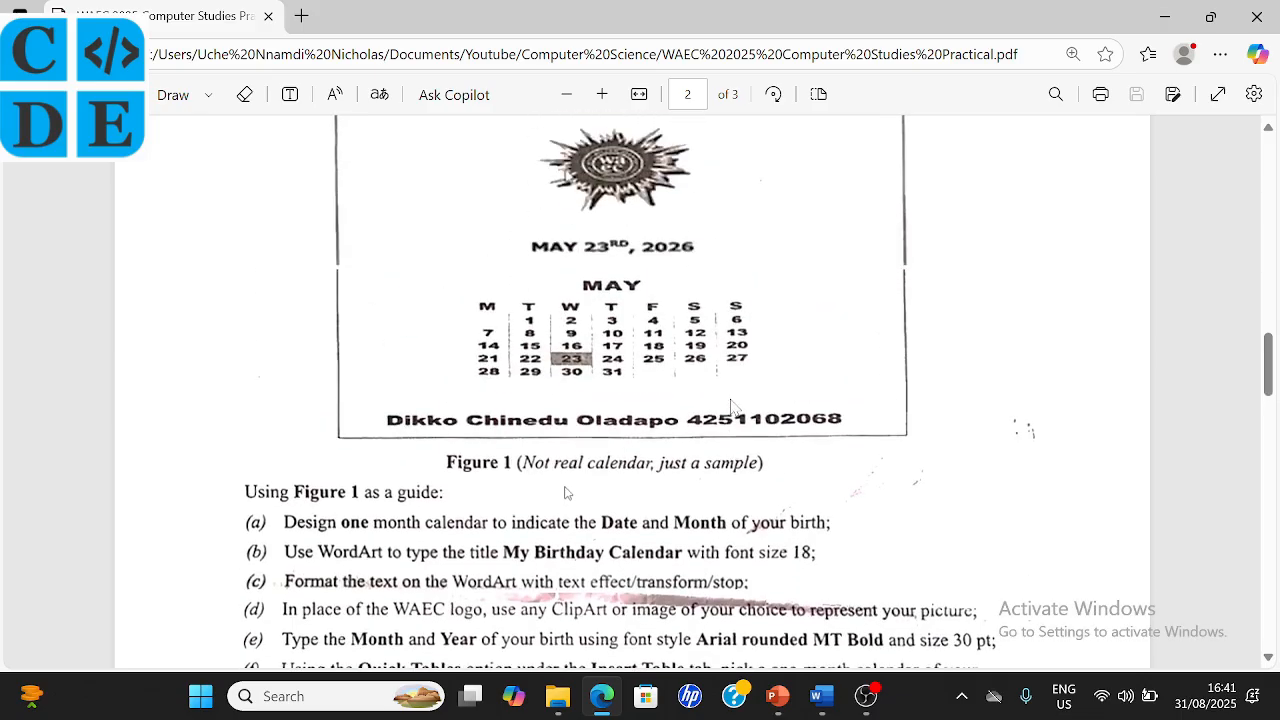
scroll(731, 405, up, 2)
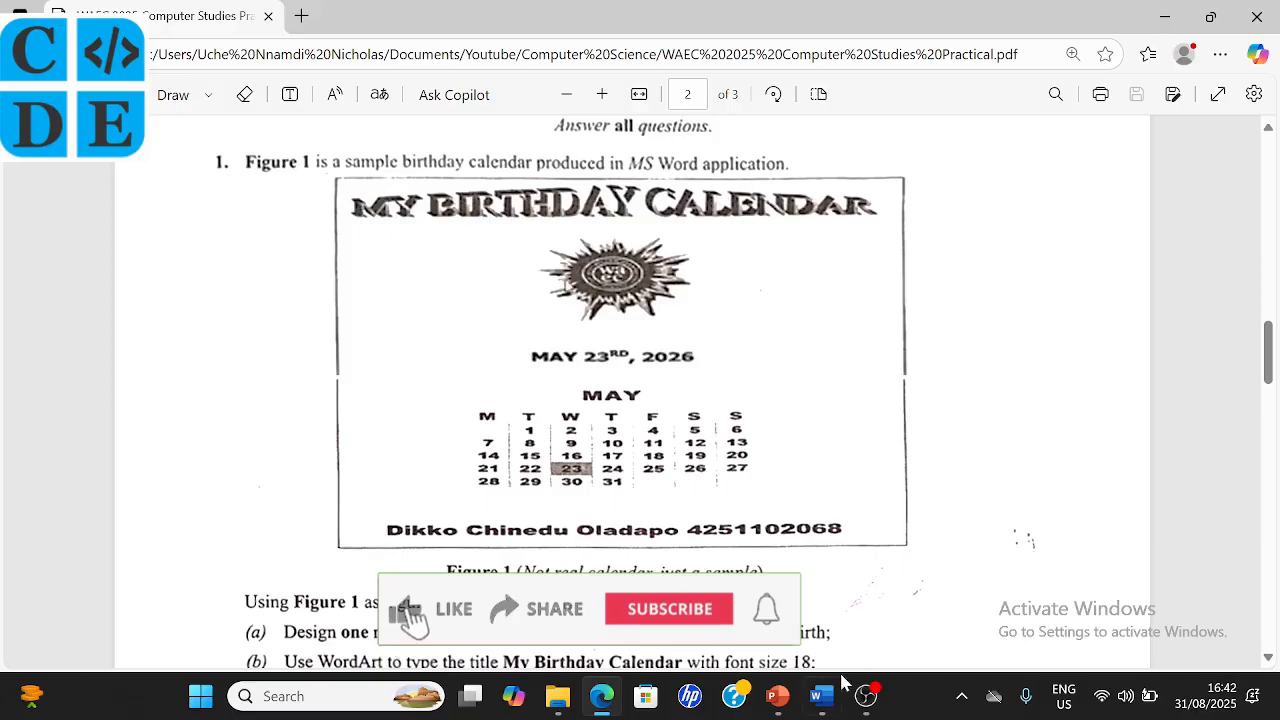
click(828, 708)
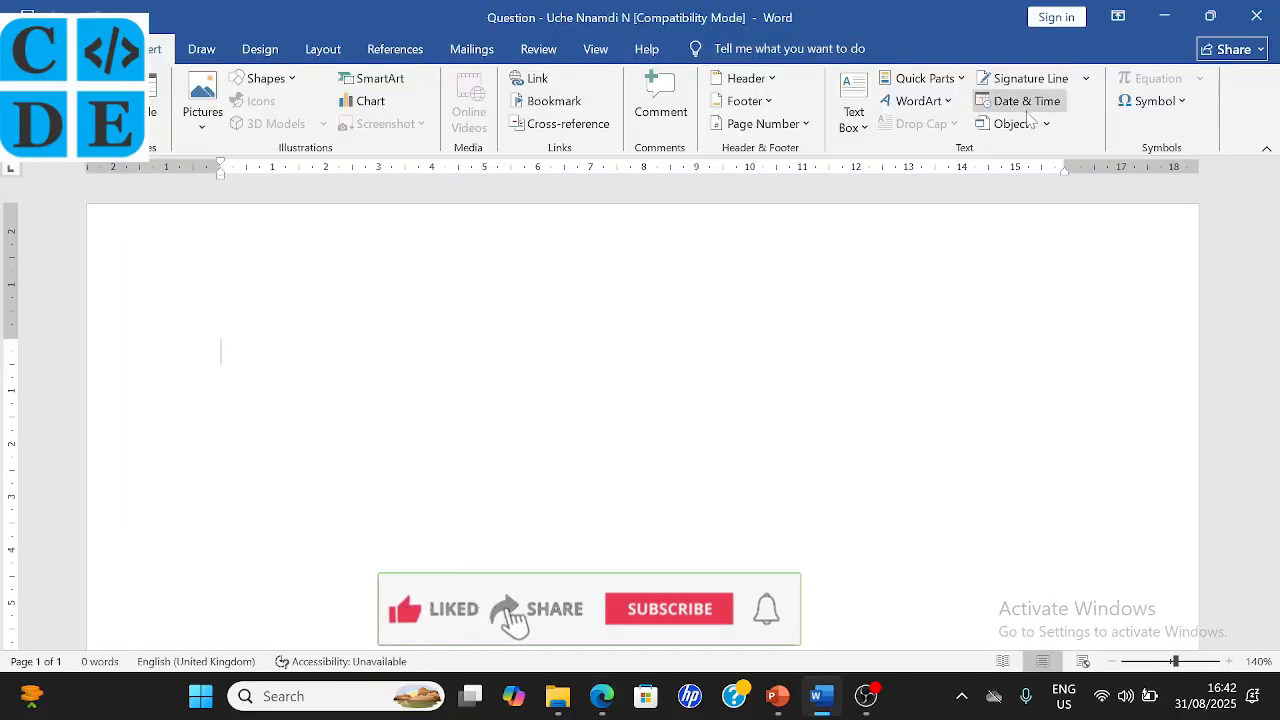
- Insert WordArt in the fourth classic style, then switch to the exam PDF
click(950, 102)
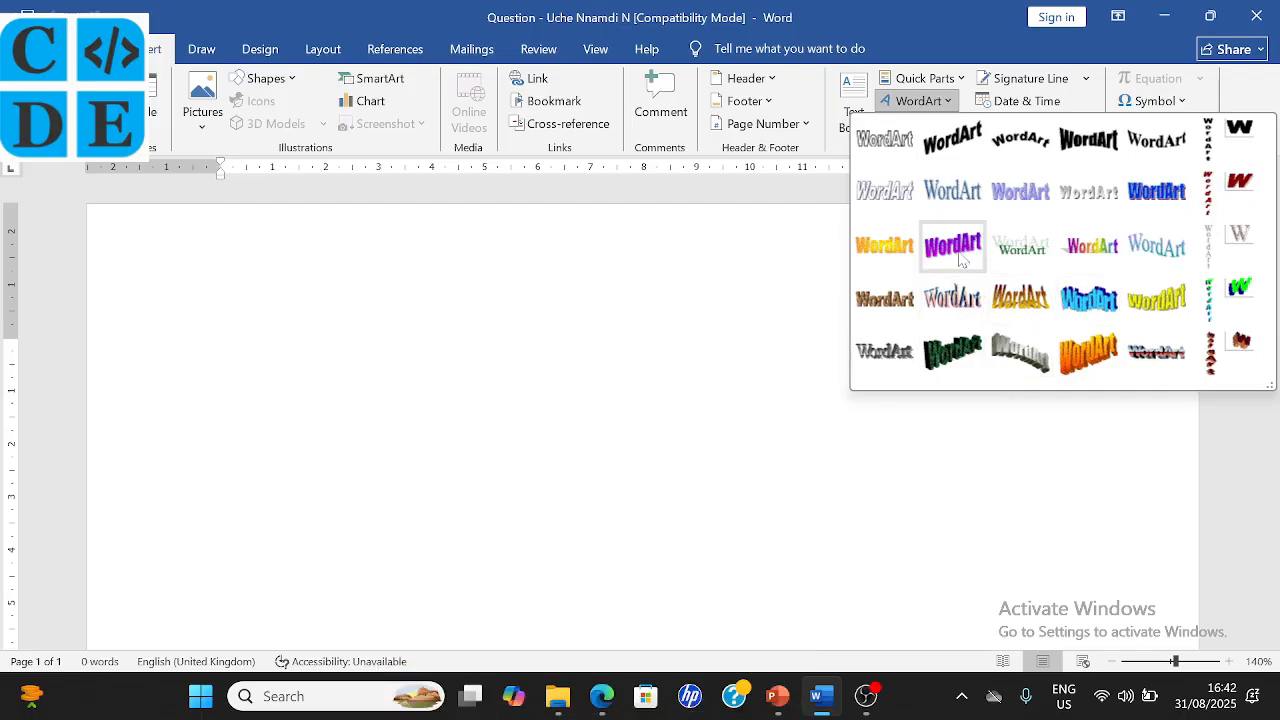
click(1098, 146)
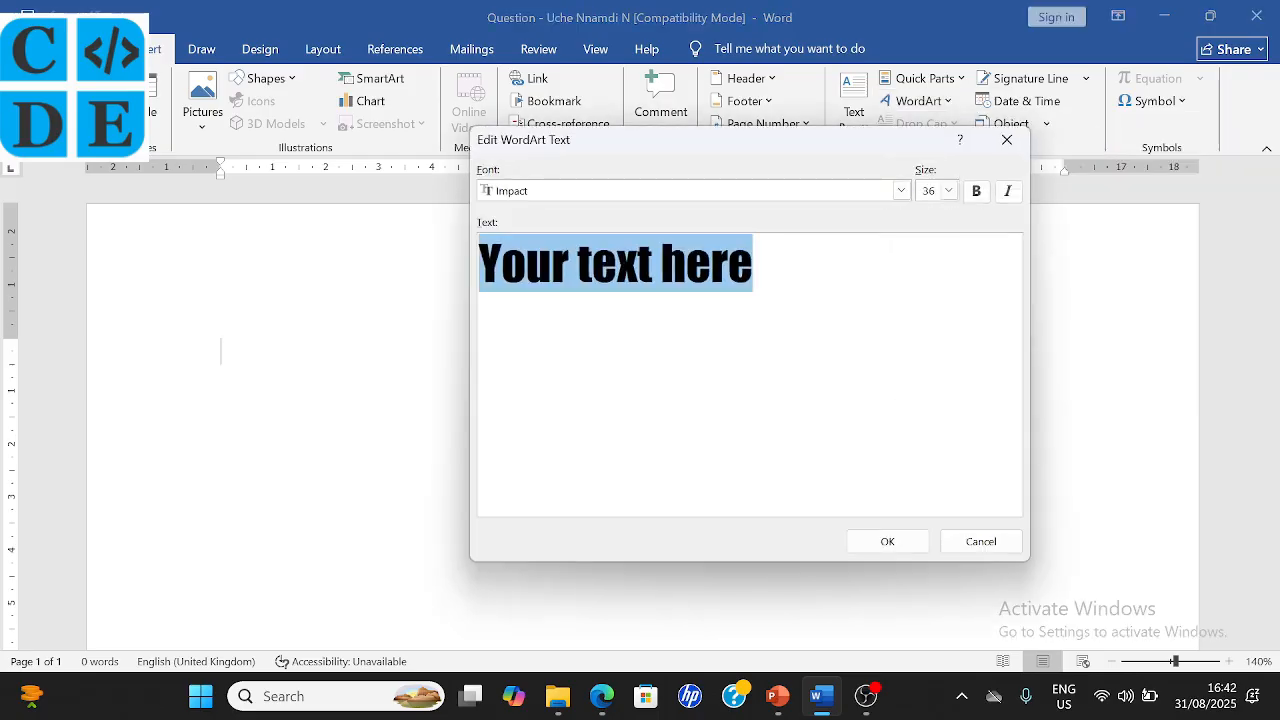
click(601, 696)
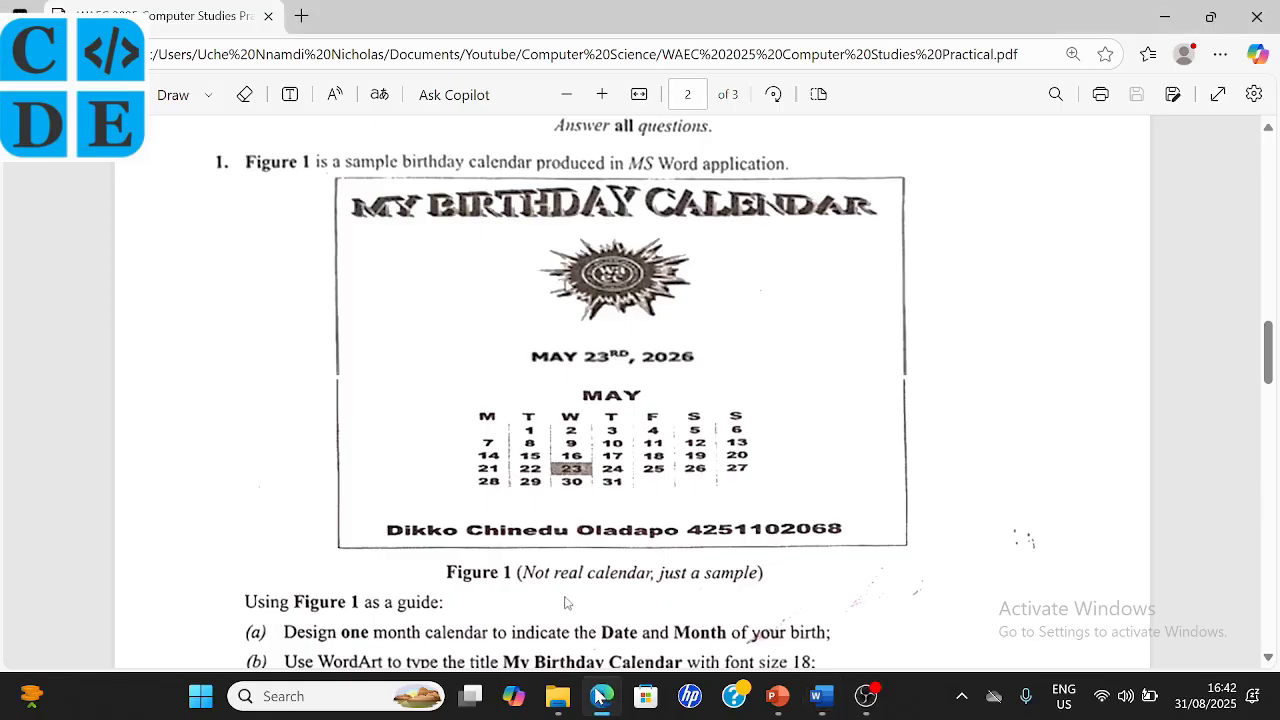
- Scroll the PDF to items (c)-(f), then return to Word's Edit WordArt Text dialog
scroll(620, 632, down, 3)
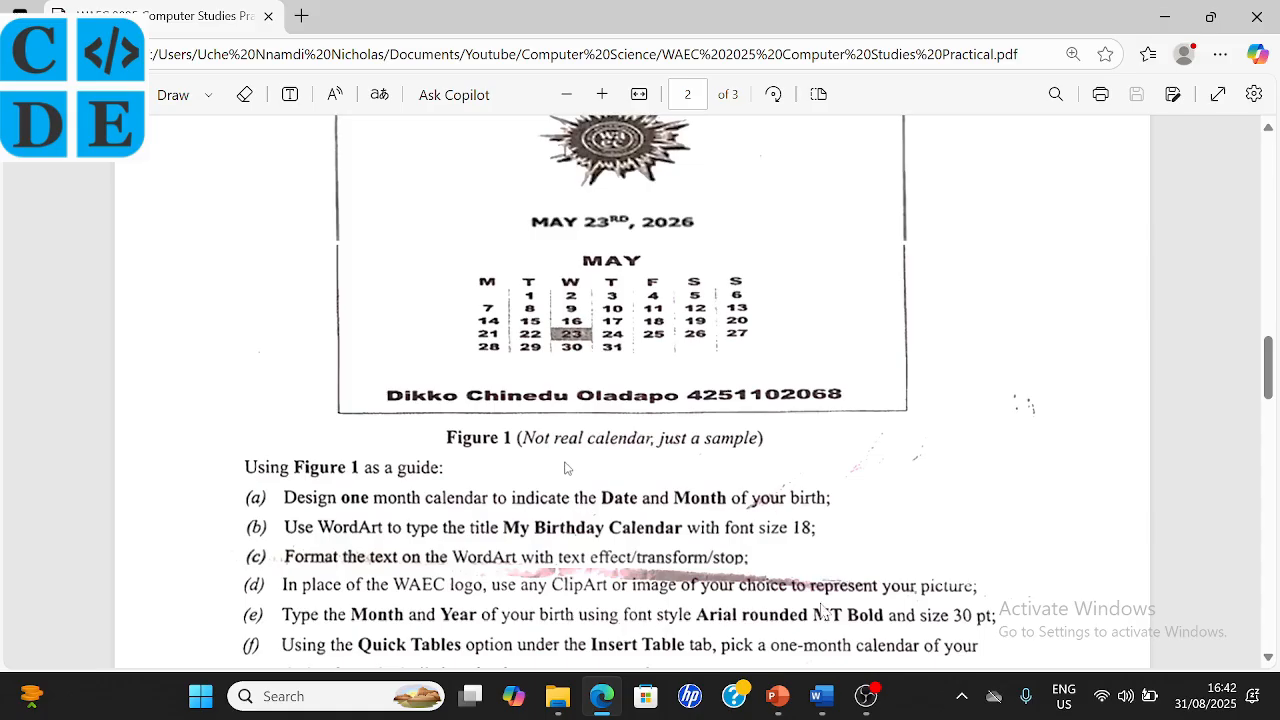
mouse_move(822, 705)
click(760, 537)
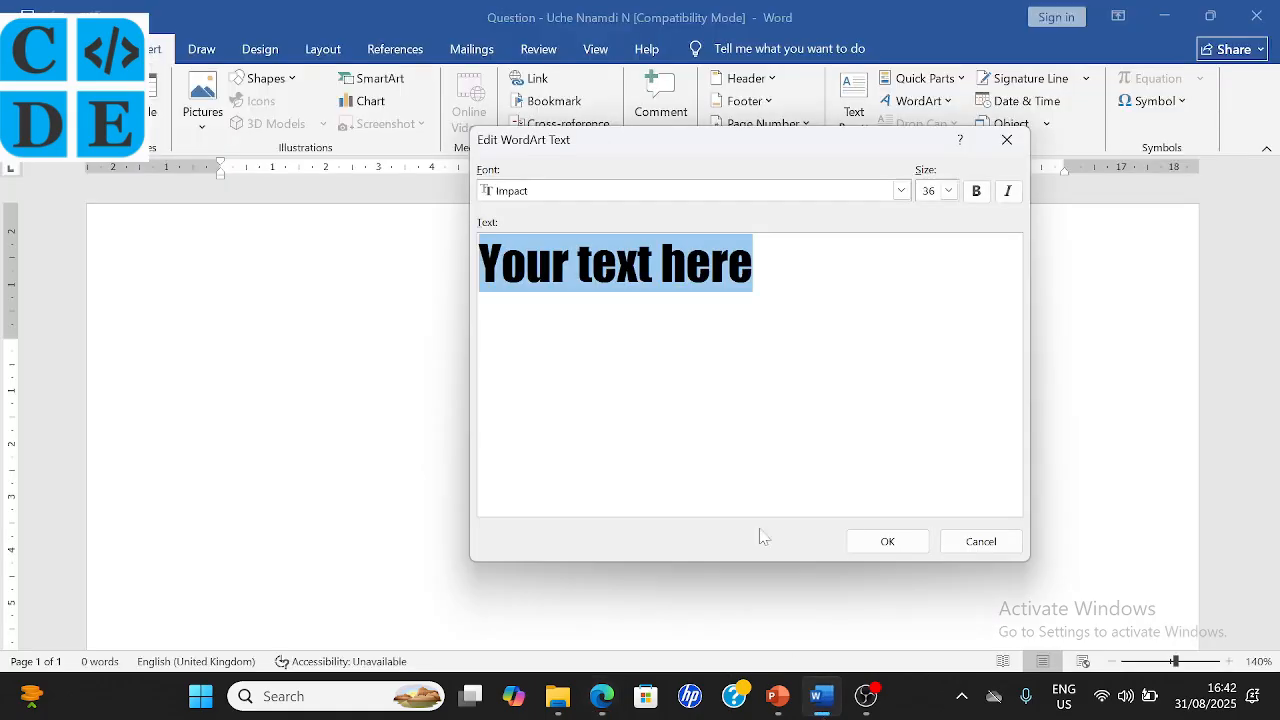
- Set WordArt size to 18 and, after trying Humanst521 Lt BT and Humnst777 Cn BT, keep Impact
click(948, 190)
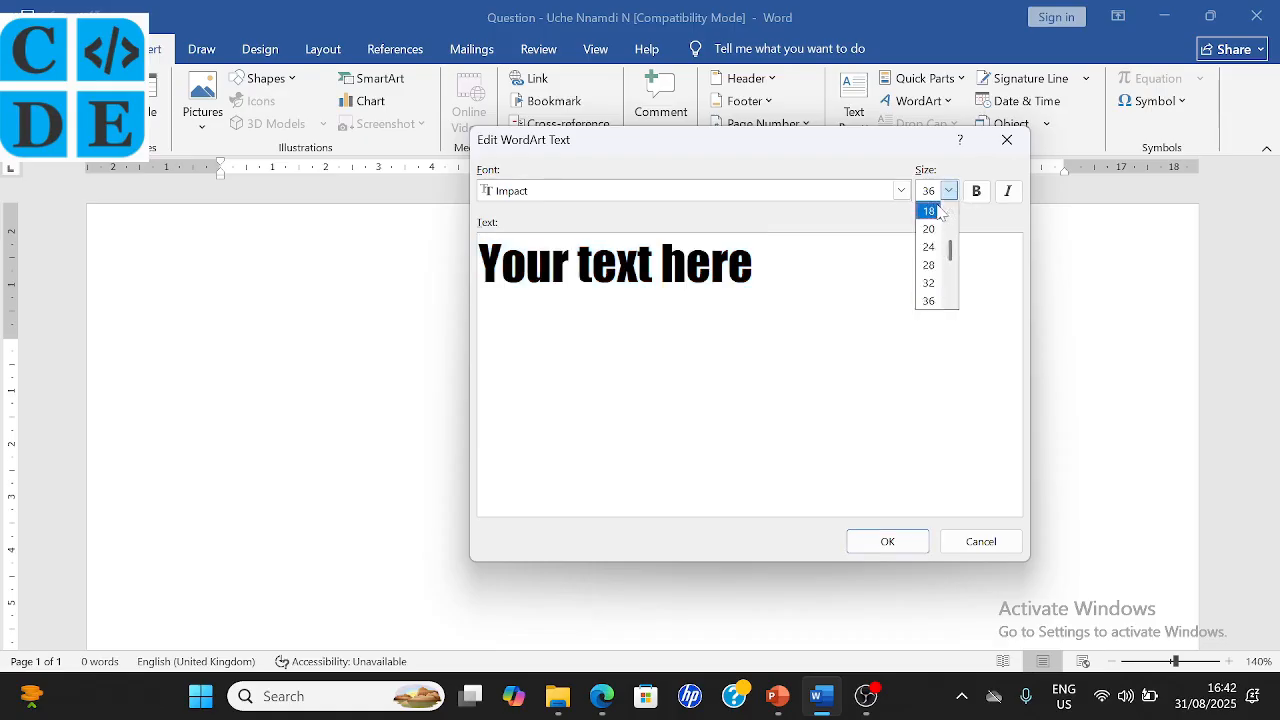
click(939, 210)
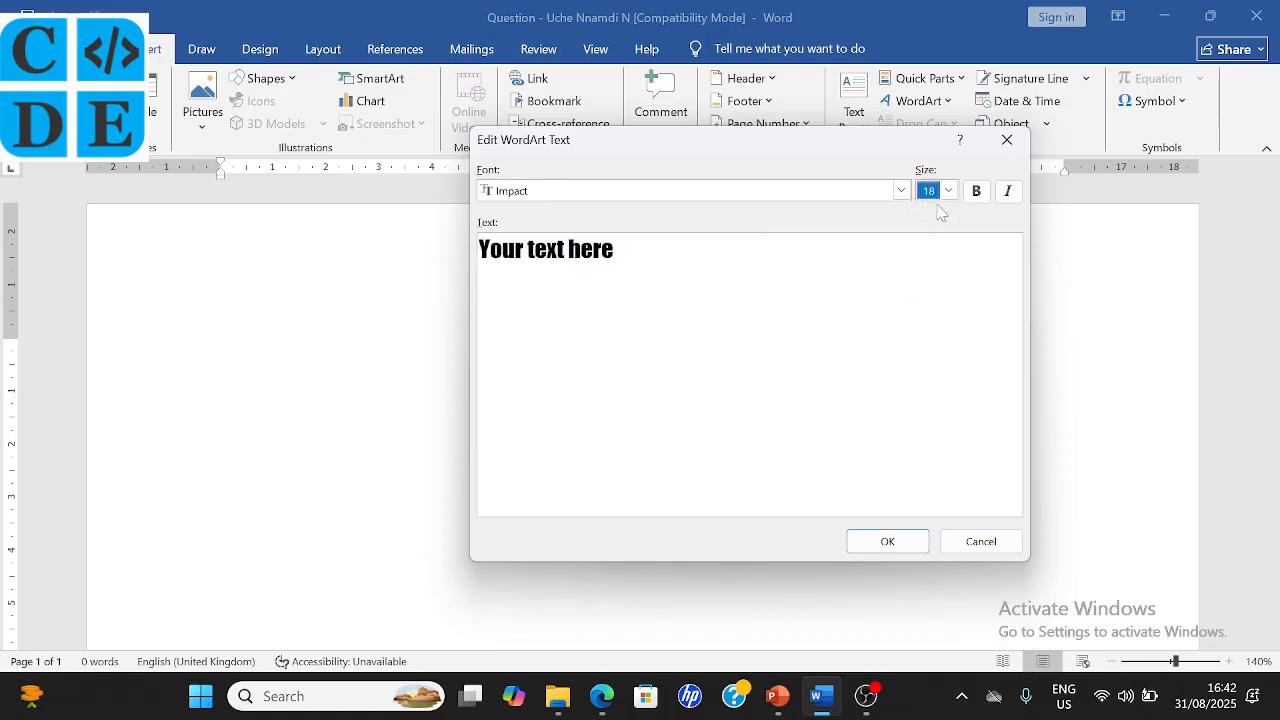
click(604, 199)
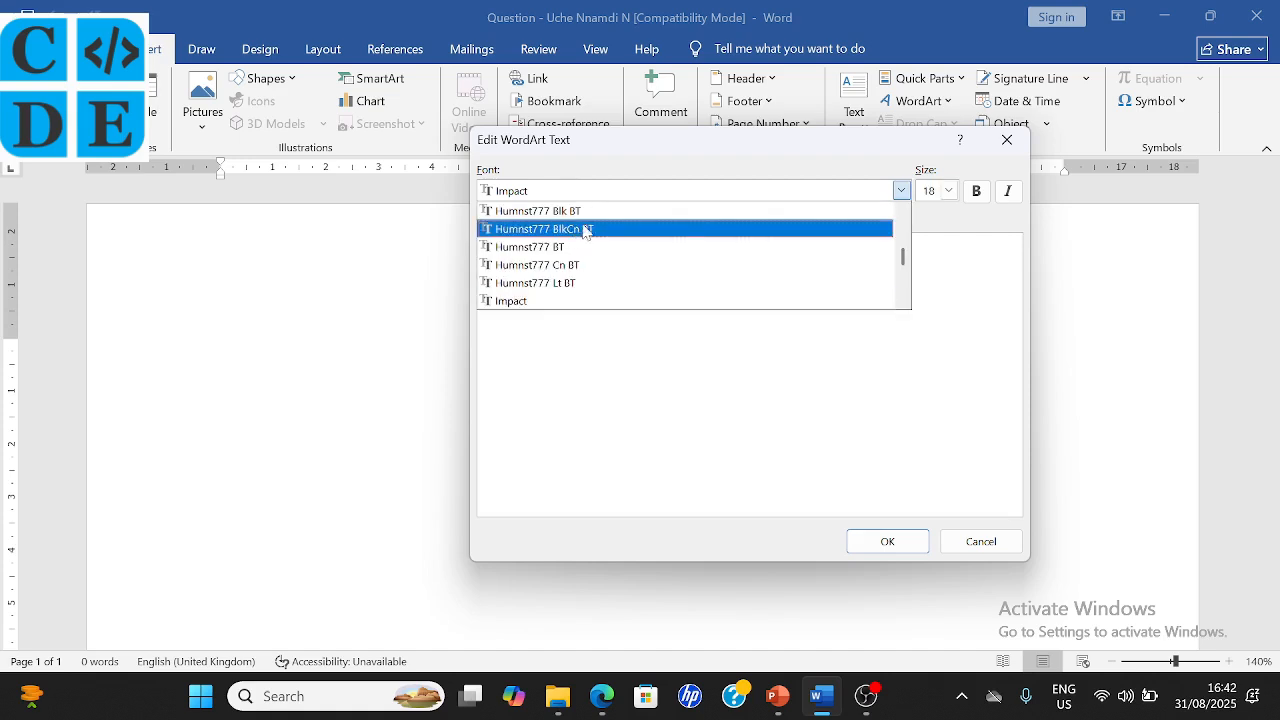
scroll(597, 238, up, 1)
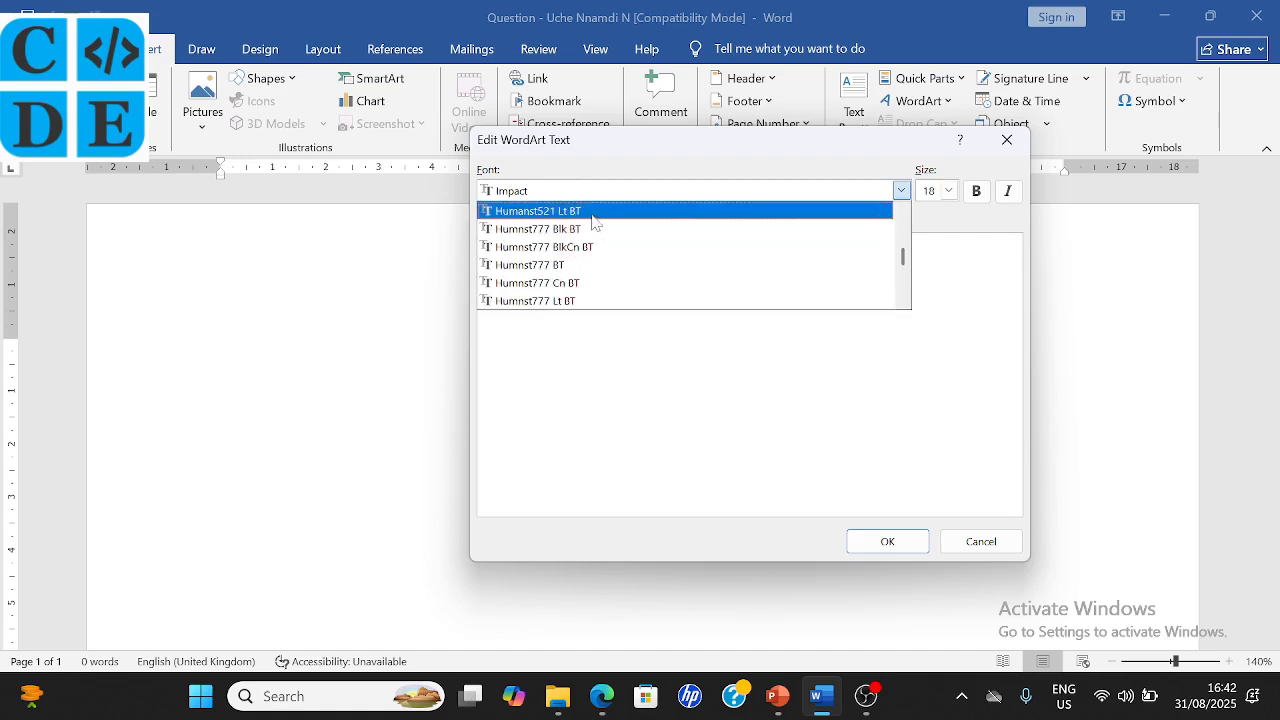
click(592, 213)
click(610, 193)
click(654, 283)
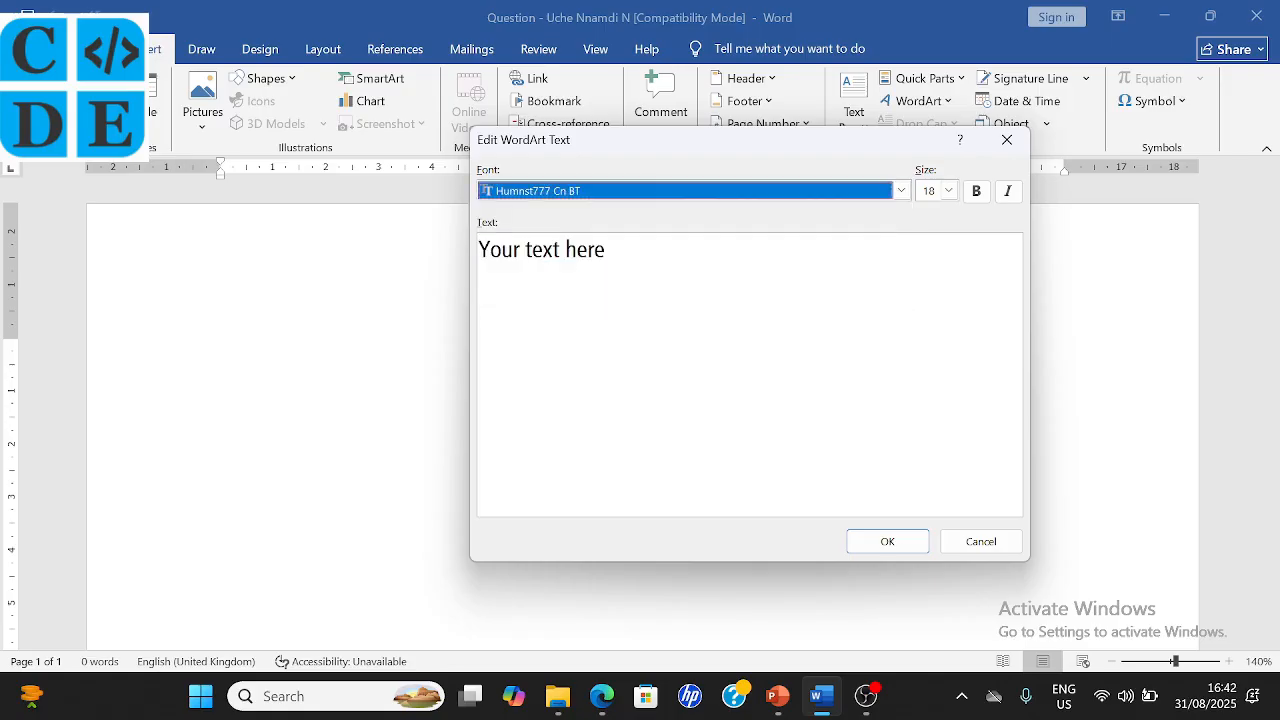
click(619, 190)
scroll(608, 276, down, 1)
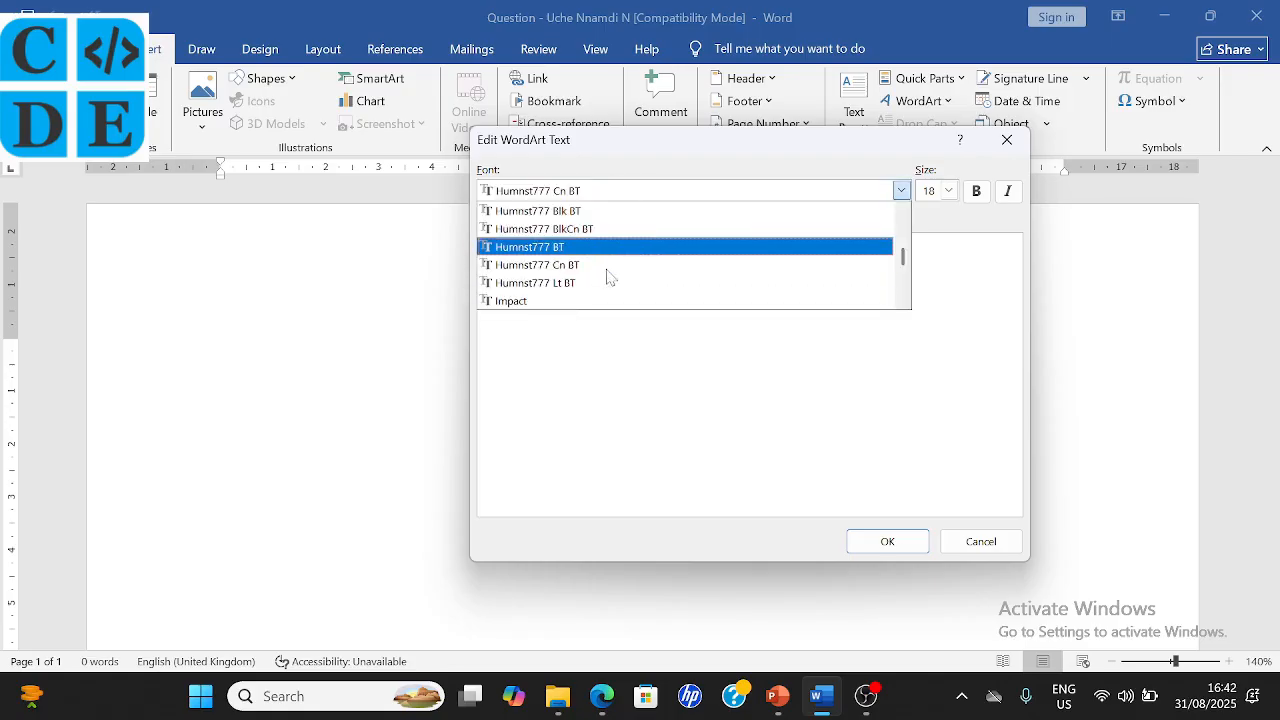
click(562, 300)
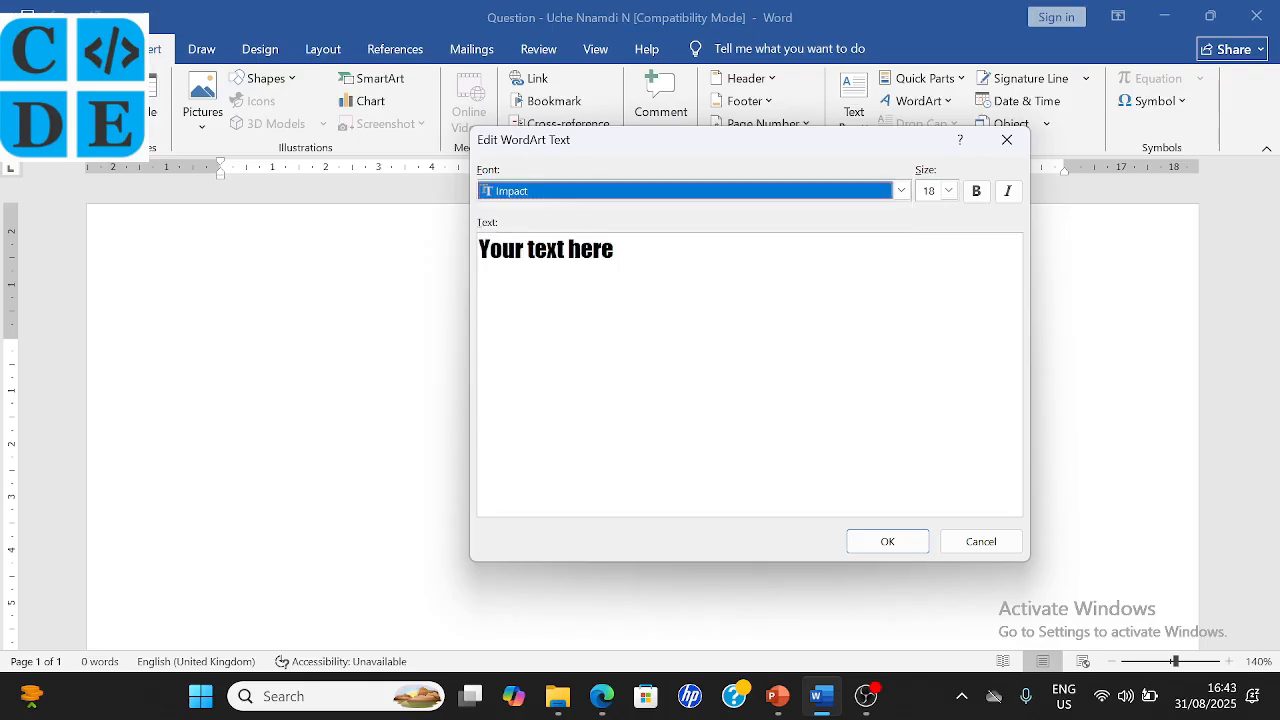
- Replace the placeholder with 'MY BIRTHDAY CALENDAR' and insert the WordArt
drag(614, 250, 474, 260)
click(601, 696)
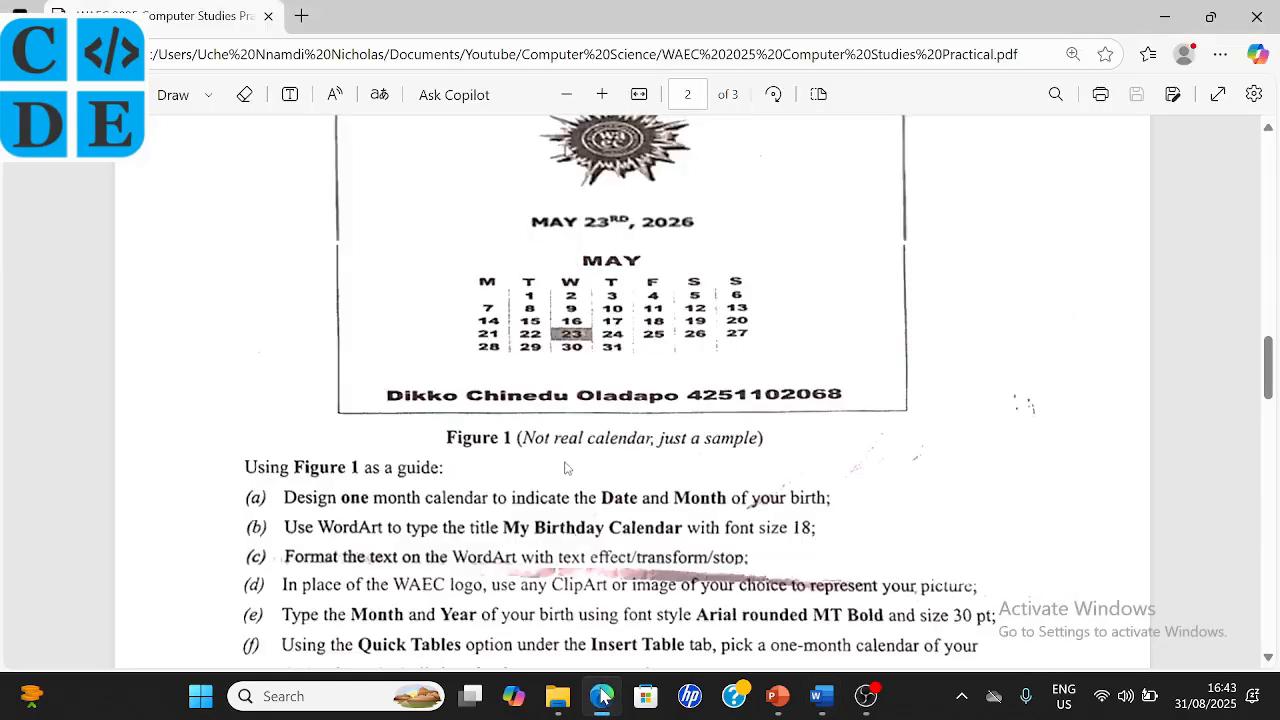
key(alt+Tab)
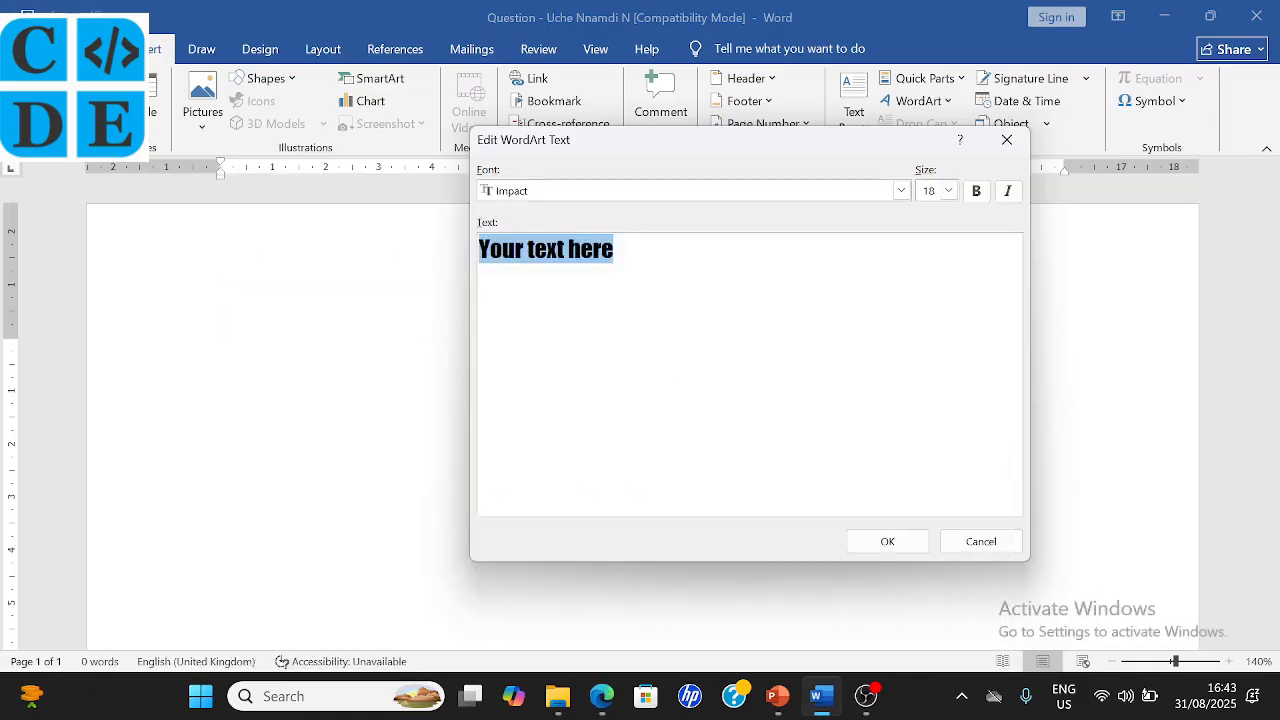
text(MY BI)
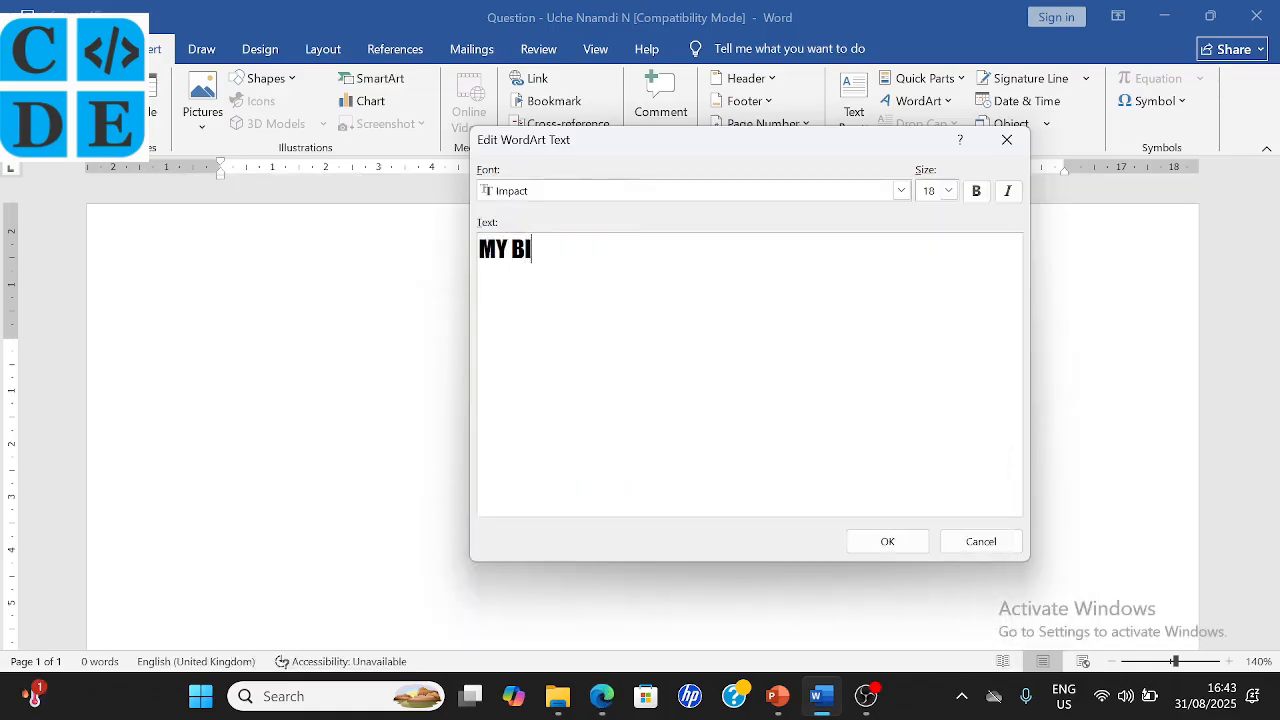
text(RTHDAY CALENDAR)
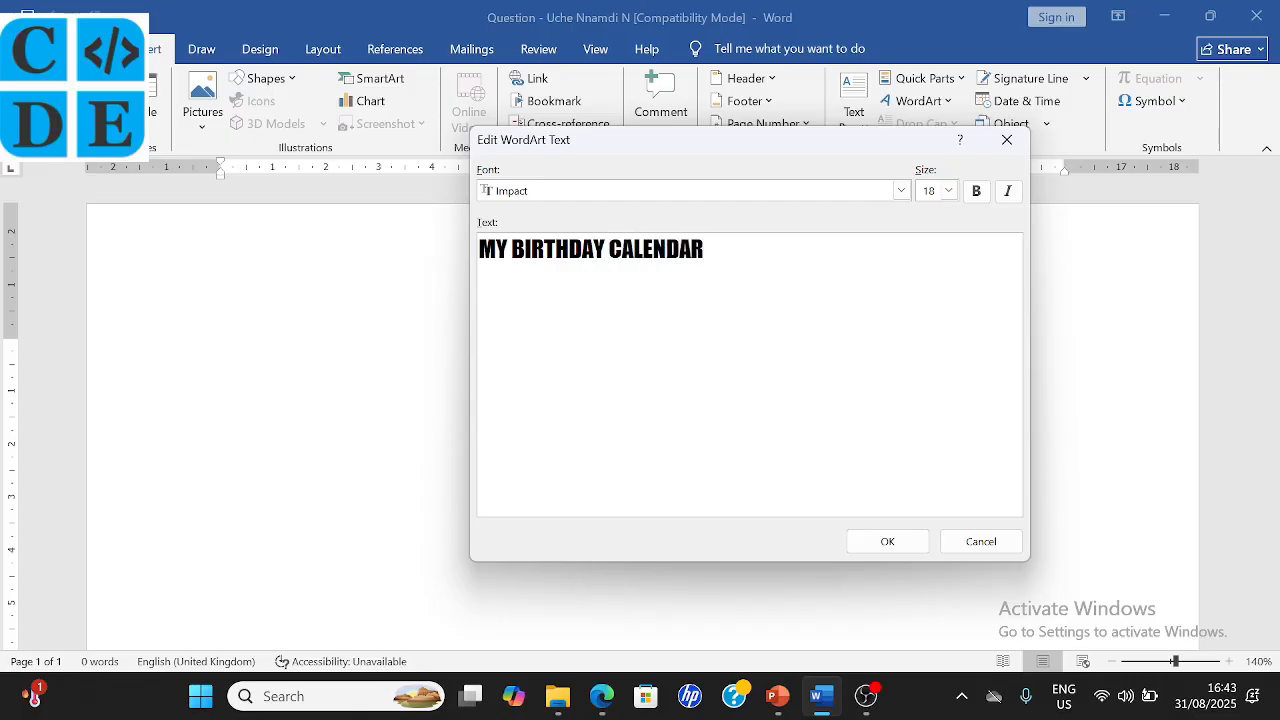
click(880, 545)
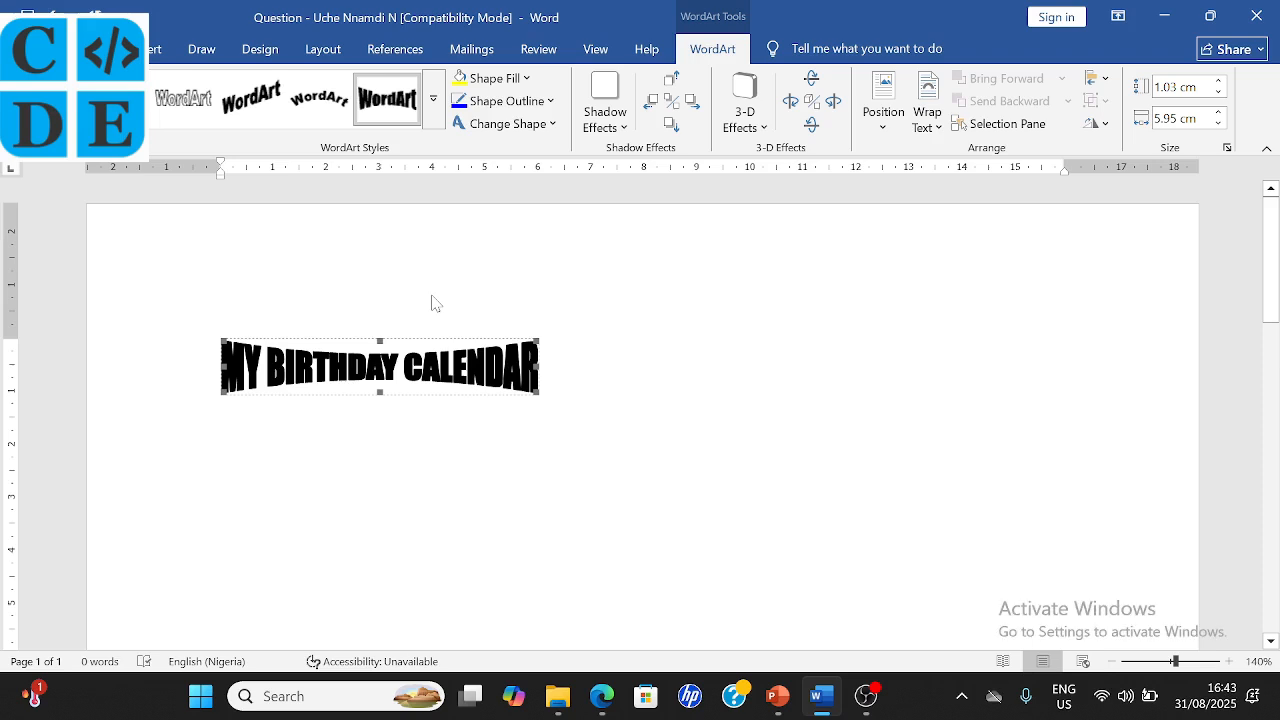
- Centre the WordArt title with Ctrl+E, recheck the PDF, and expand the WordArt Styles gallery
key(ctrl+e)
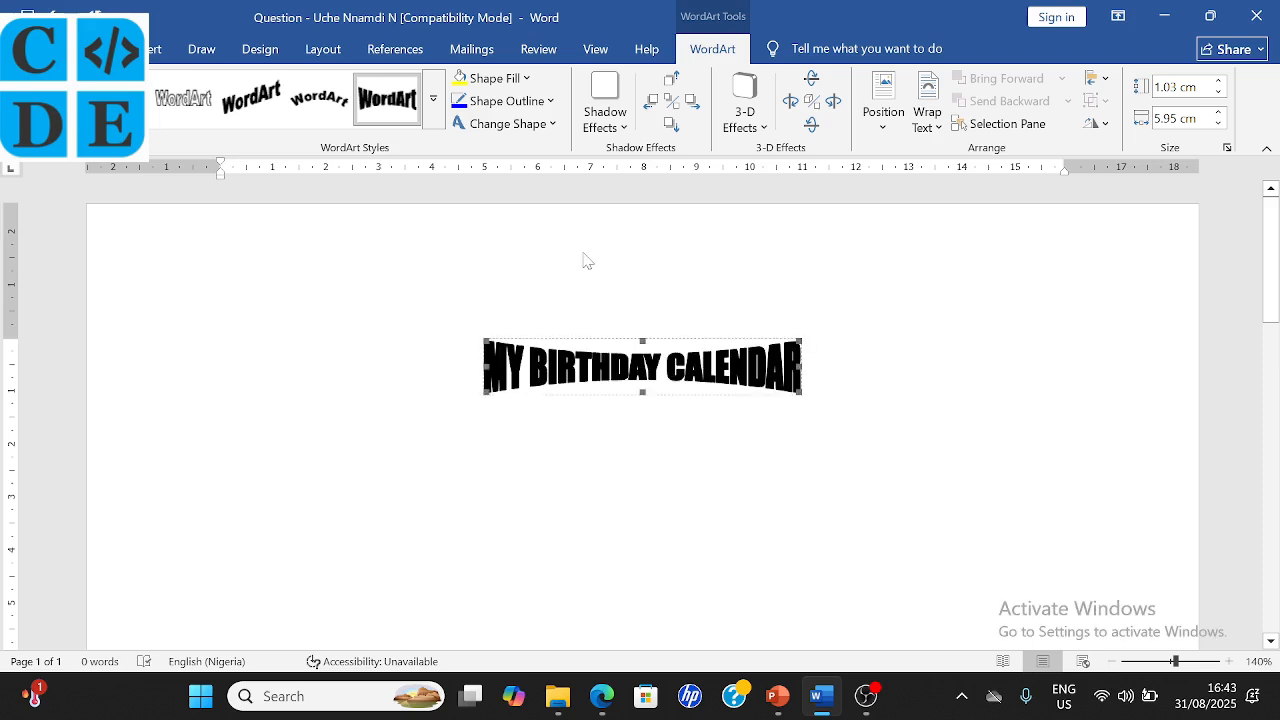
click(601, 697)
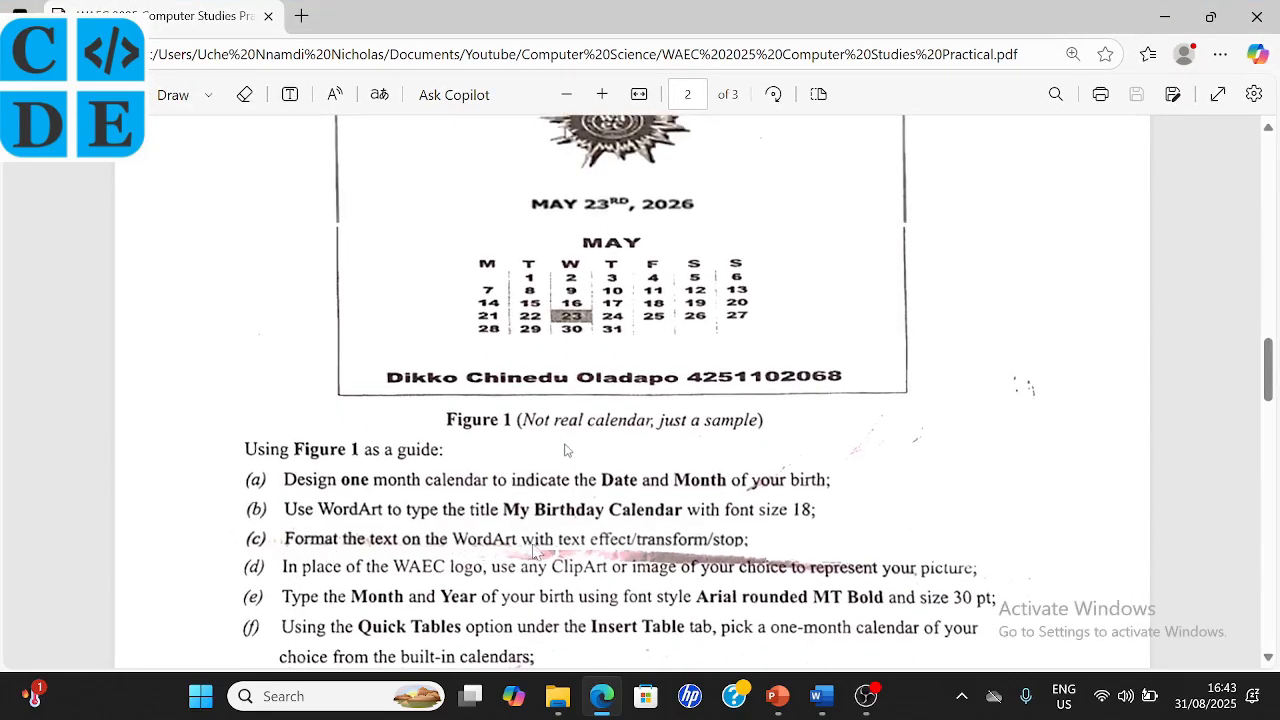
click(822, 700)
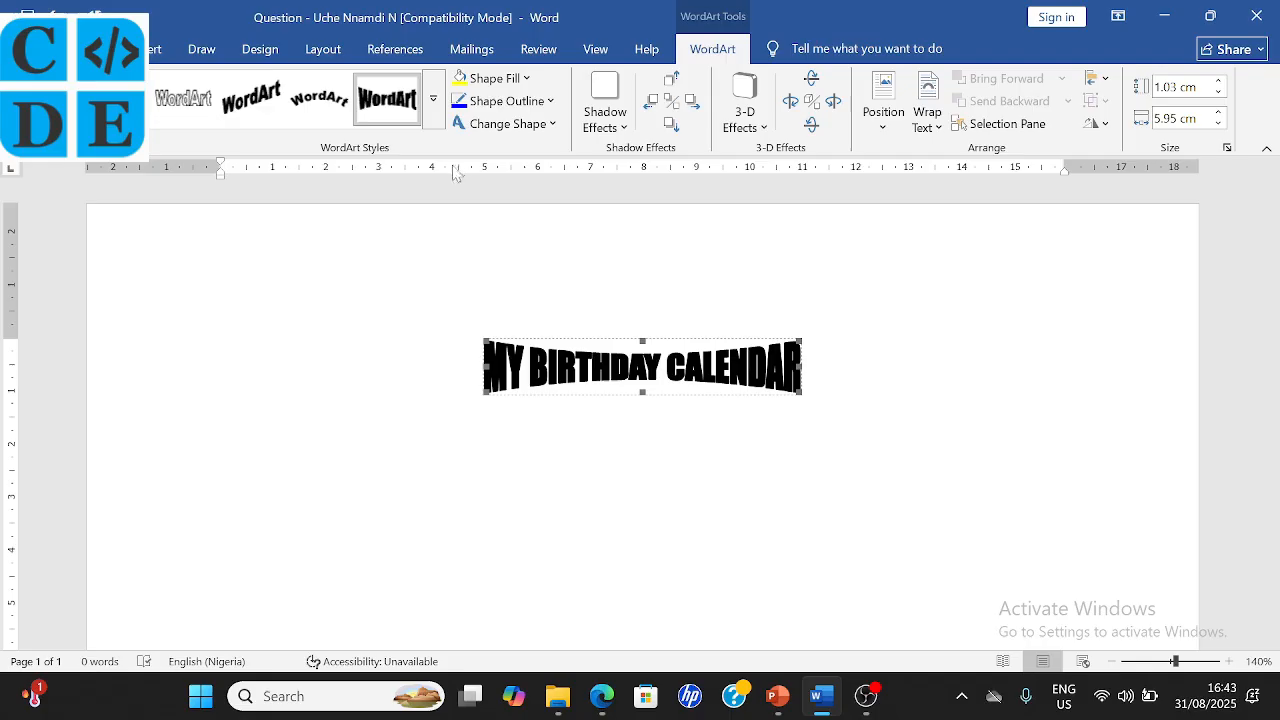
click(433, 98)
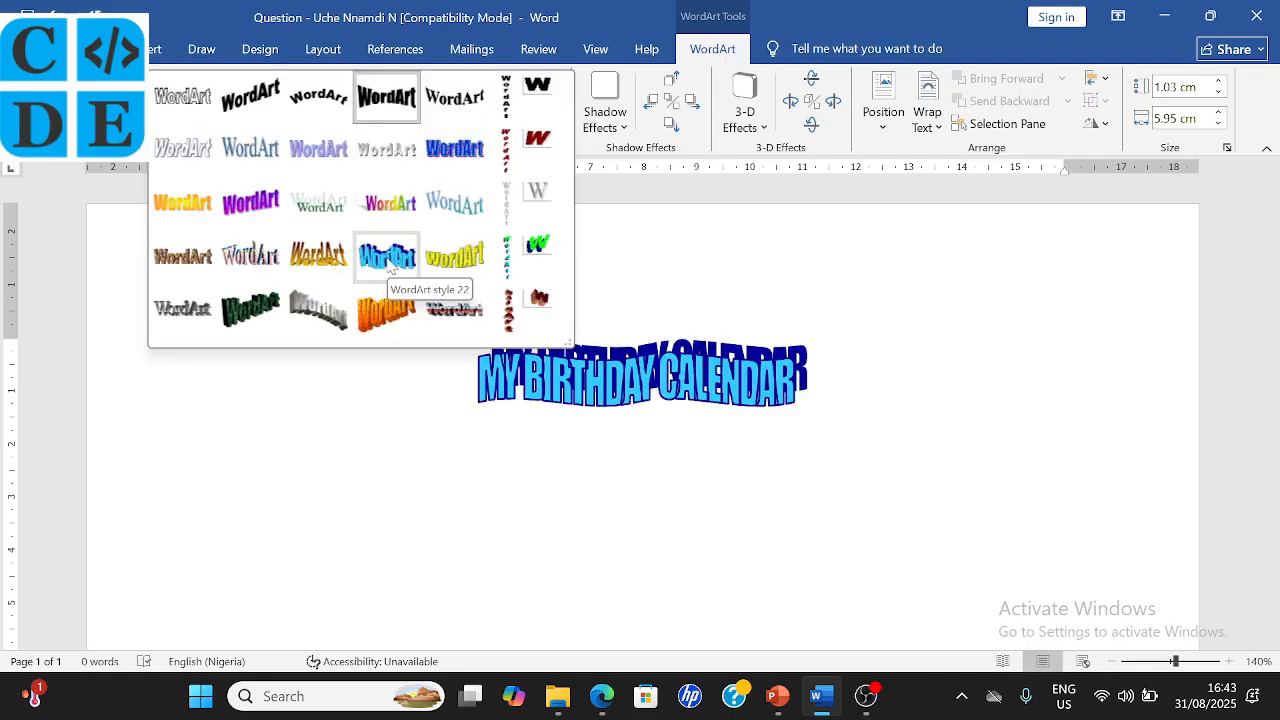
- Give the WordArt title a grey shadow and an Orange, Accent 2, Darker 25% fill
click(678, 272)
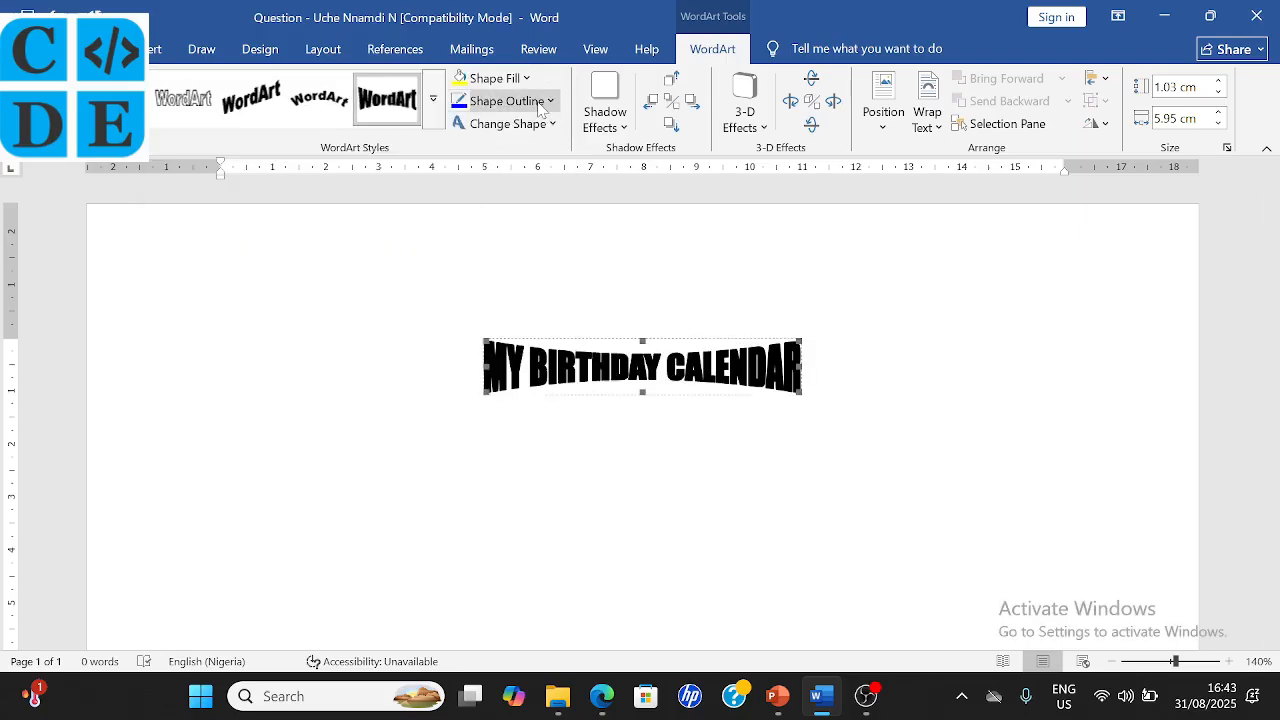
click(630, 140)
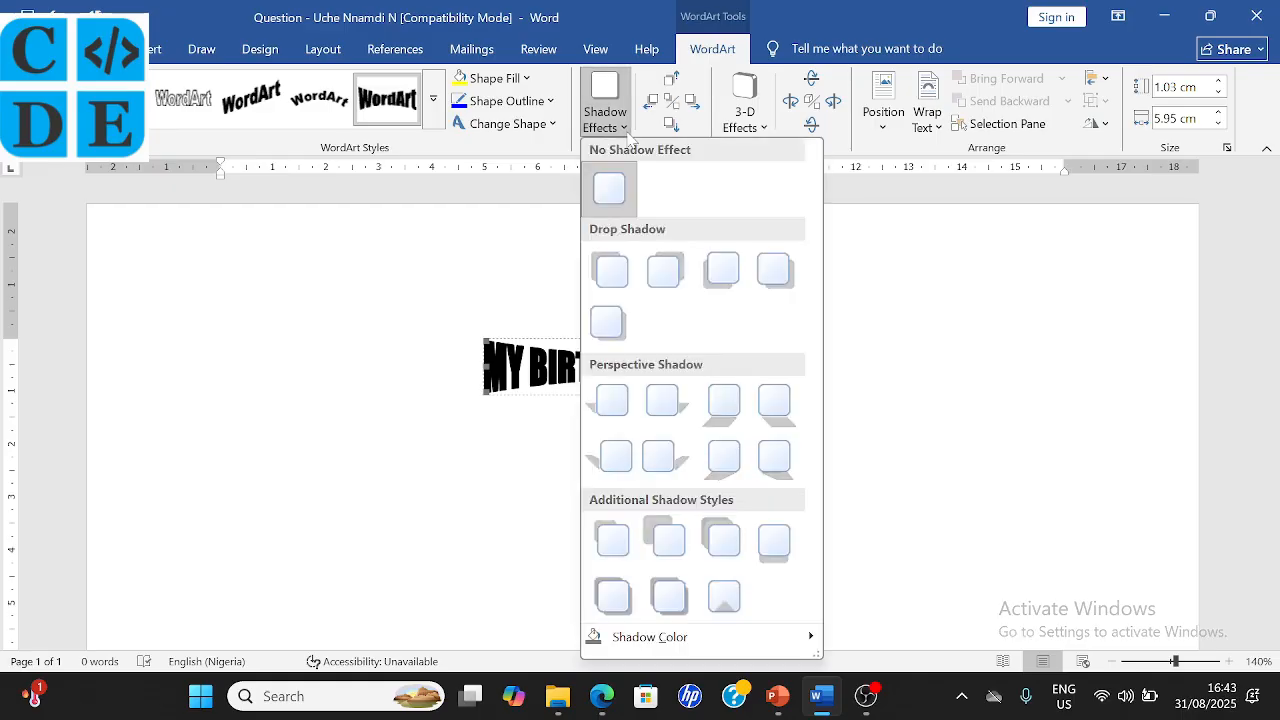
click(724, 596)
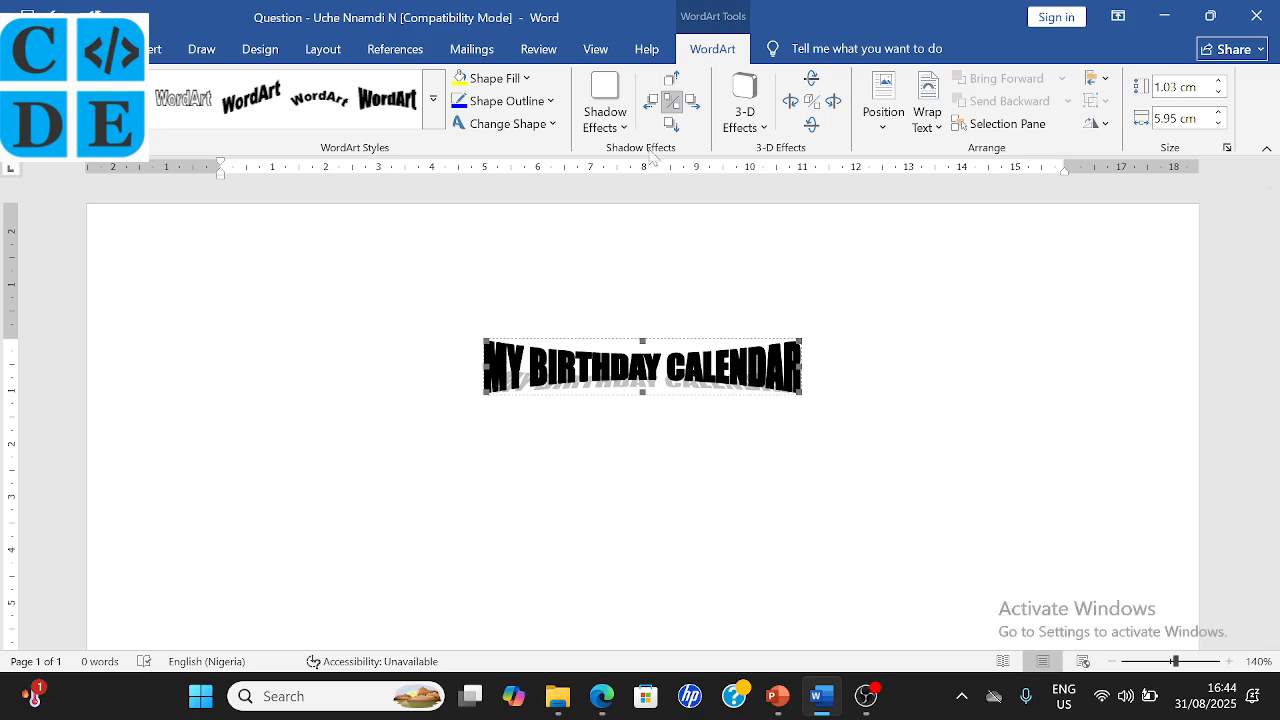
click(527, 80)
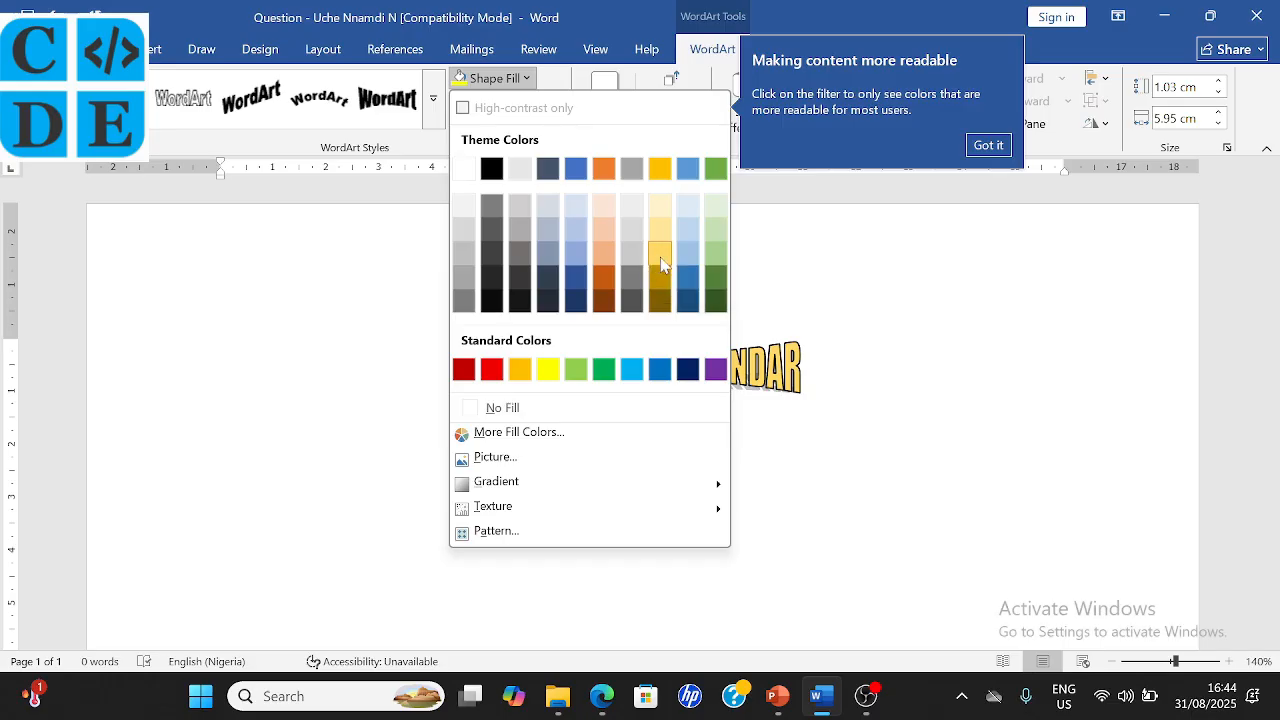
click(604, 286)
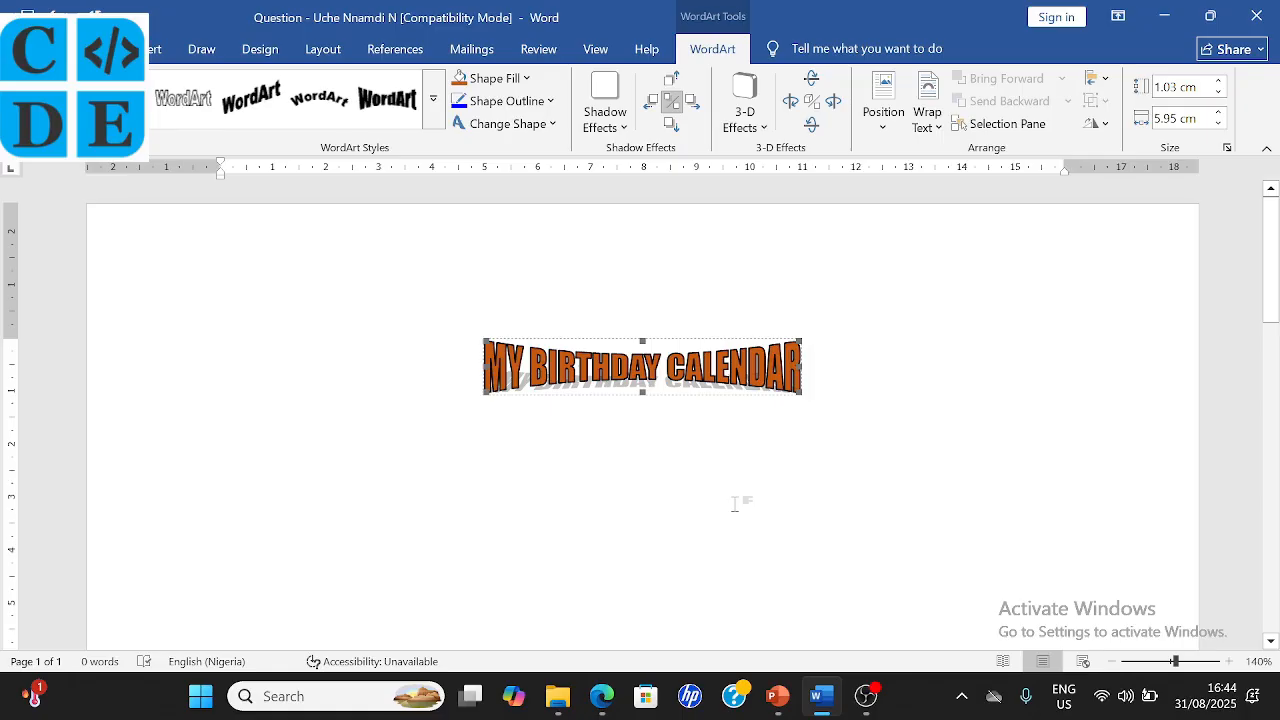
- Try a Tilt Down 3-D effect on the title, turn 3-D off, and reapply the grey shadow
click(812, 124)
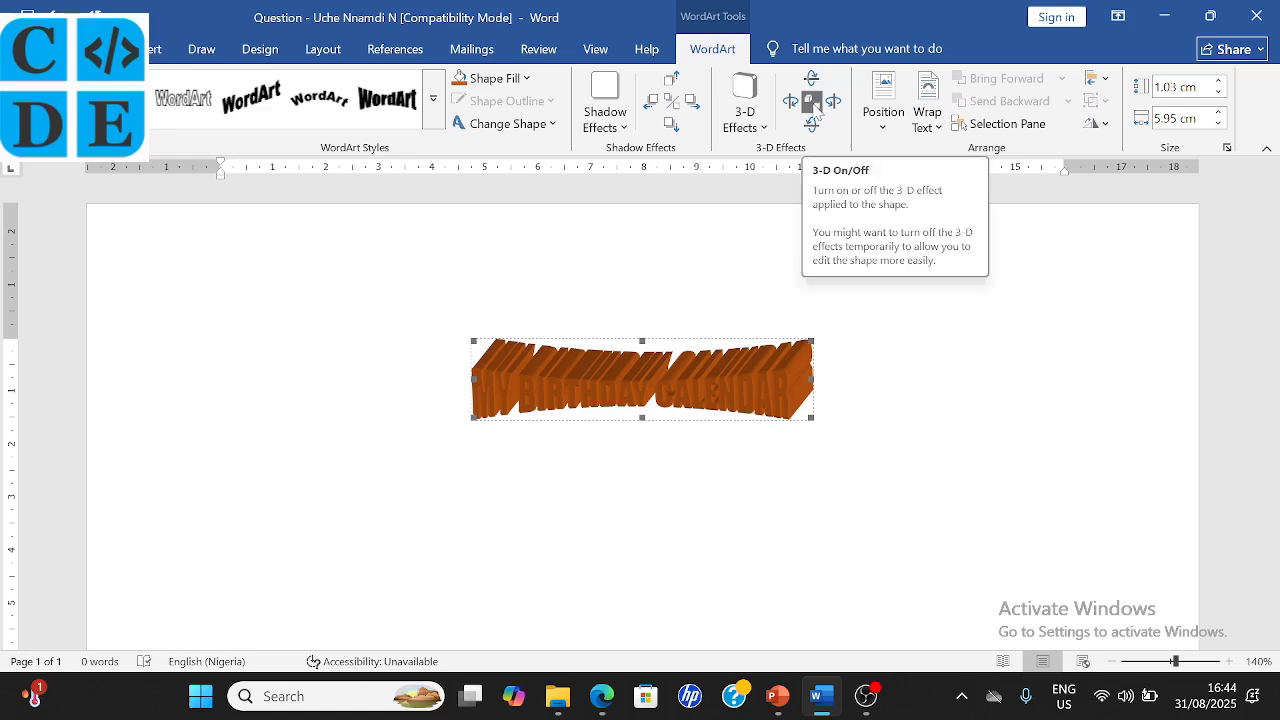
click(811, 102)
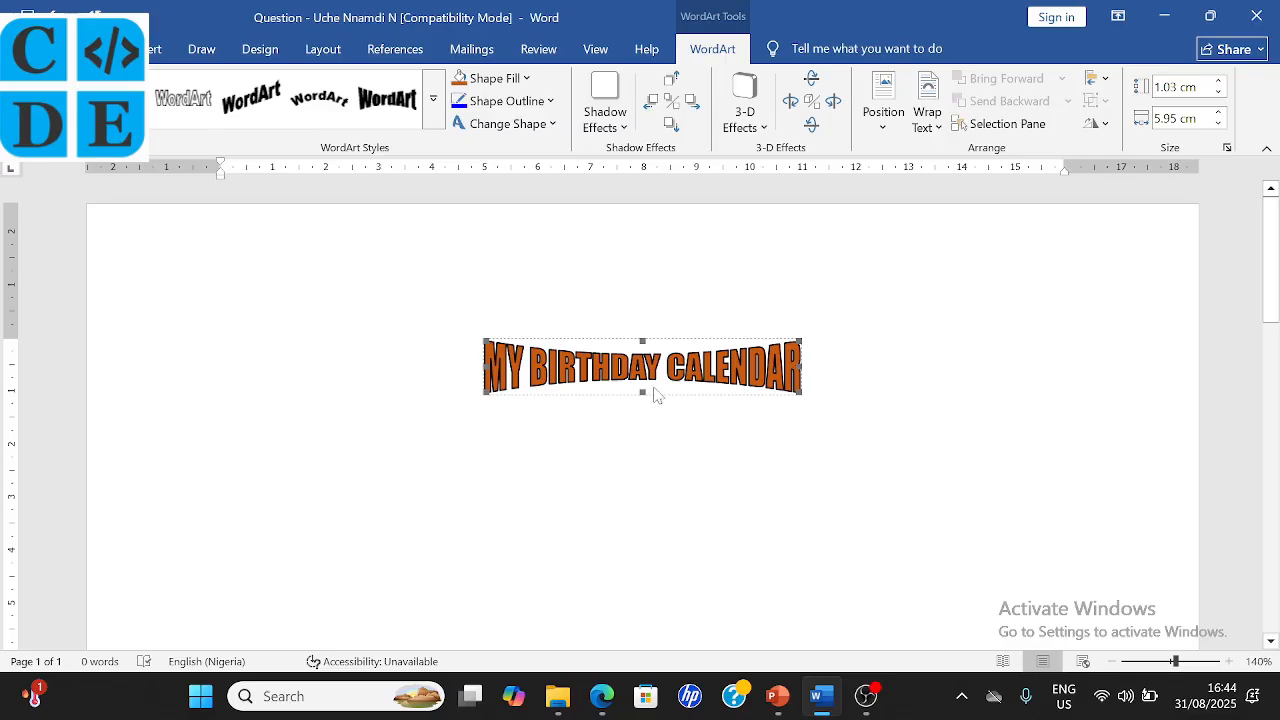
click(626, 129)
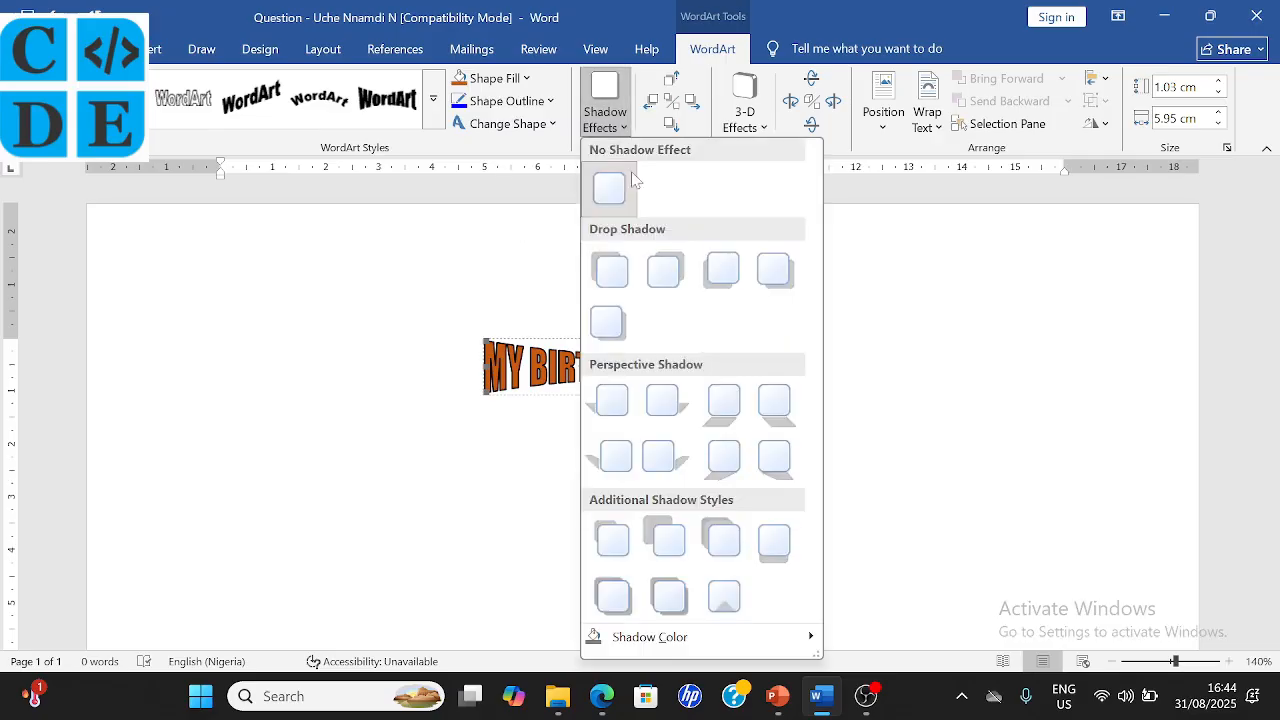
click(724, 598)
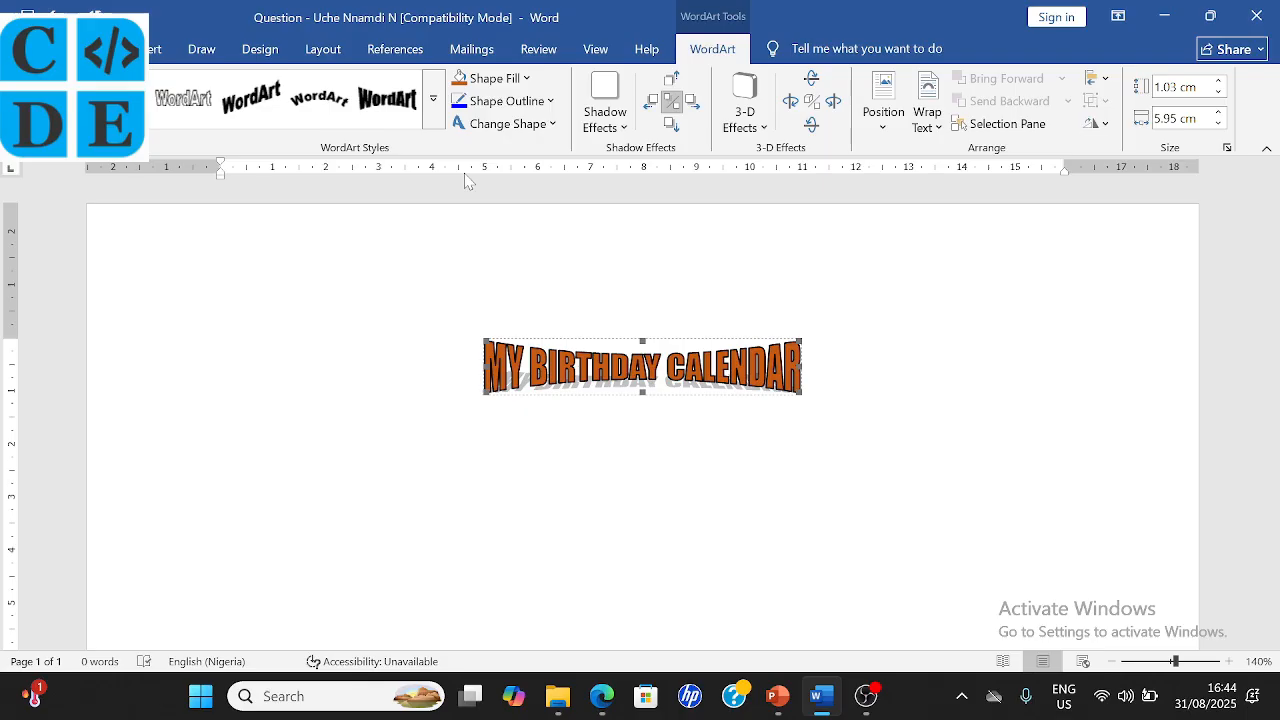
- Browse the WordArt styles without changing the orange title, then go back to the exam PDF in Edge
click(435, 112)
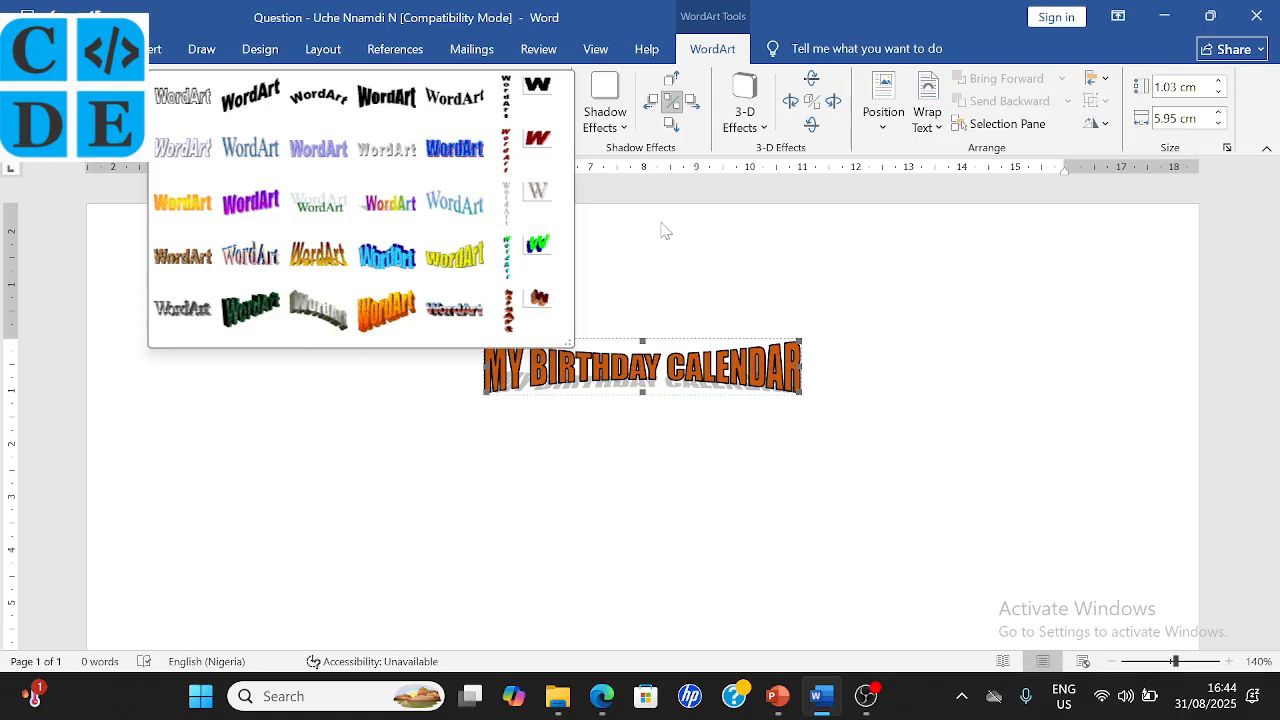
click(660, 229)
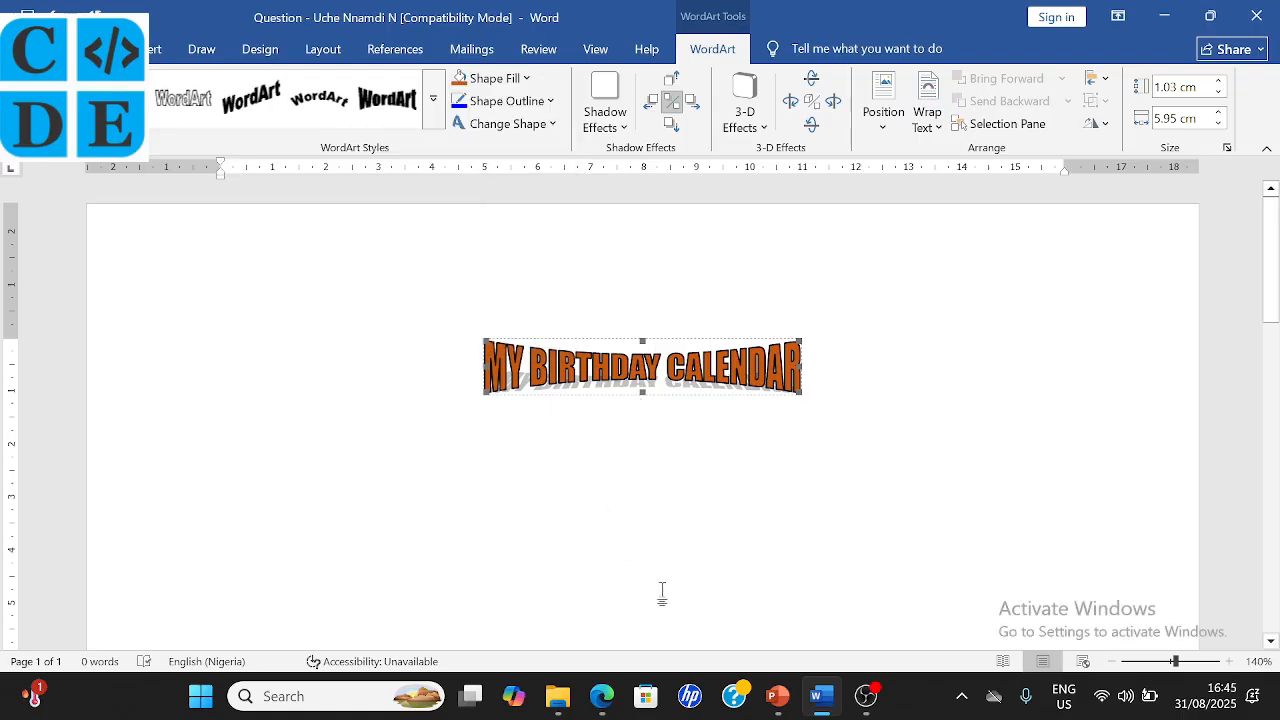
click(602, 696)
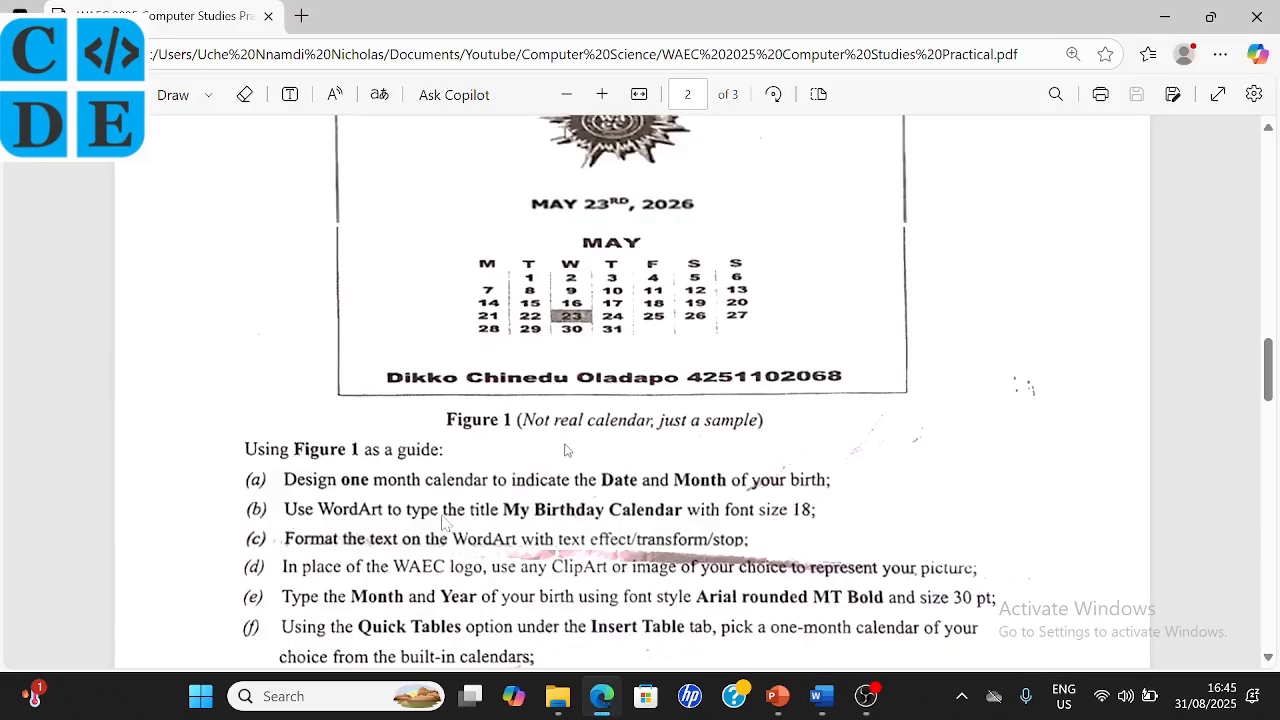
- Tick off items (a) and (b) in the exam PDF with the blue pen, then return to Word
scroll(445, 522, down, 1)
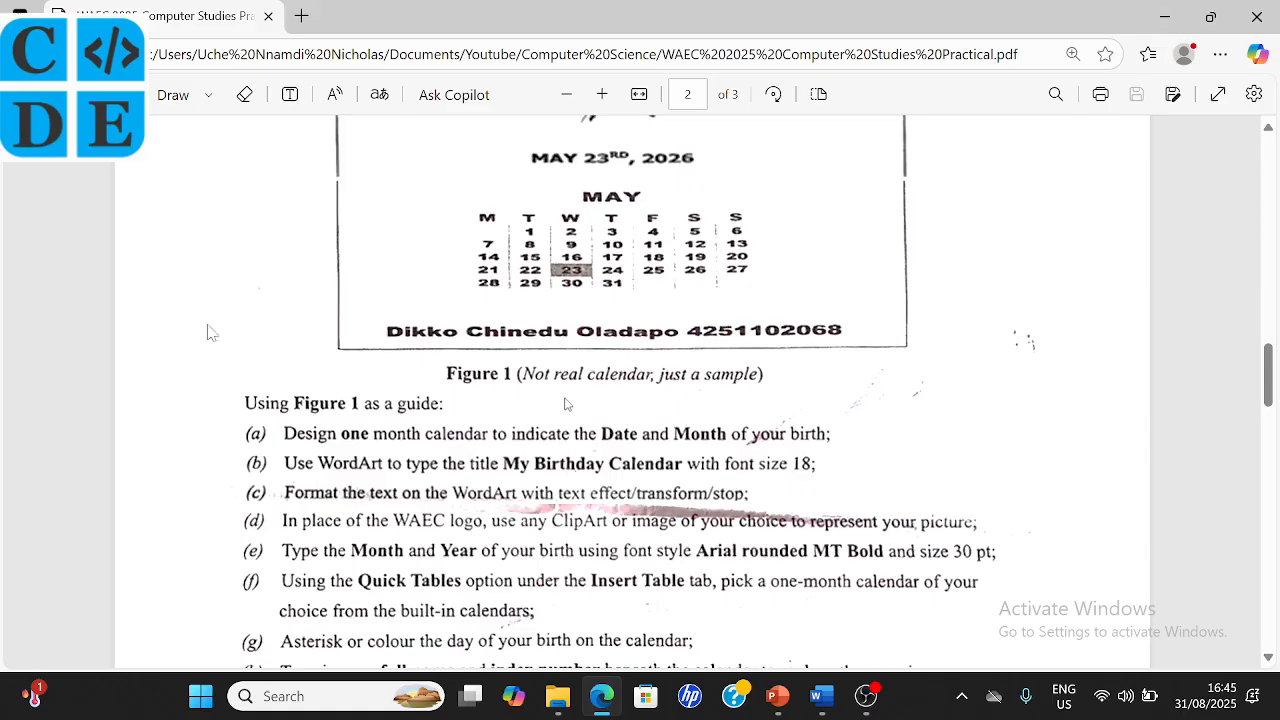
click(173, 94)
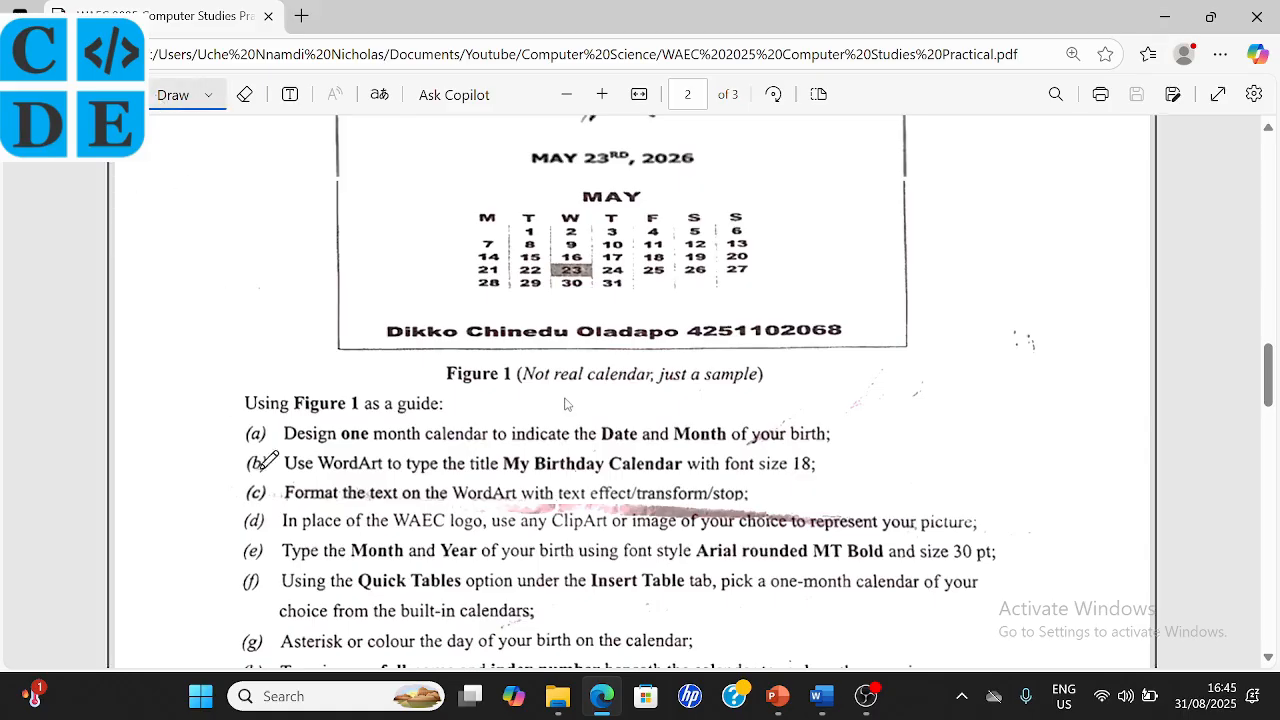
drag(249, 437, 270, 407)
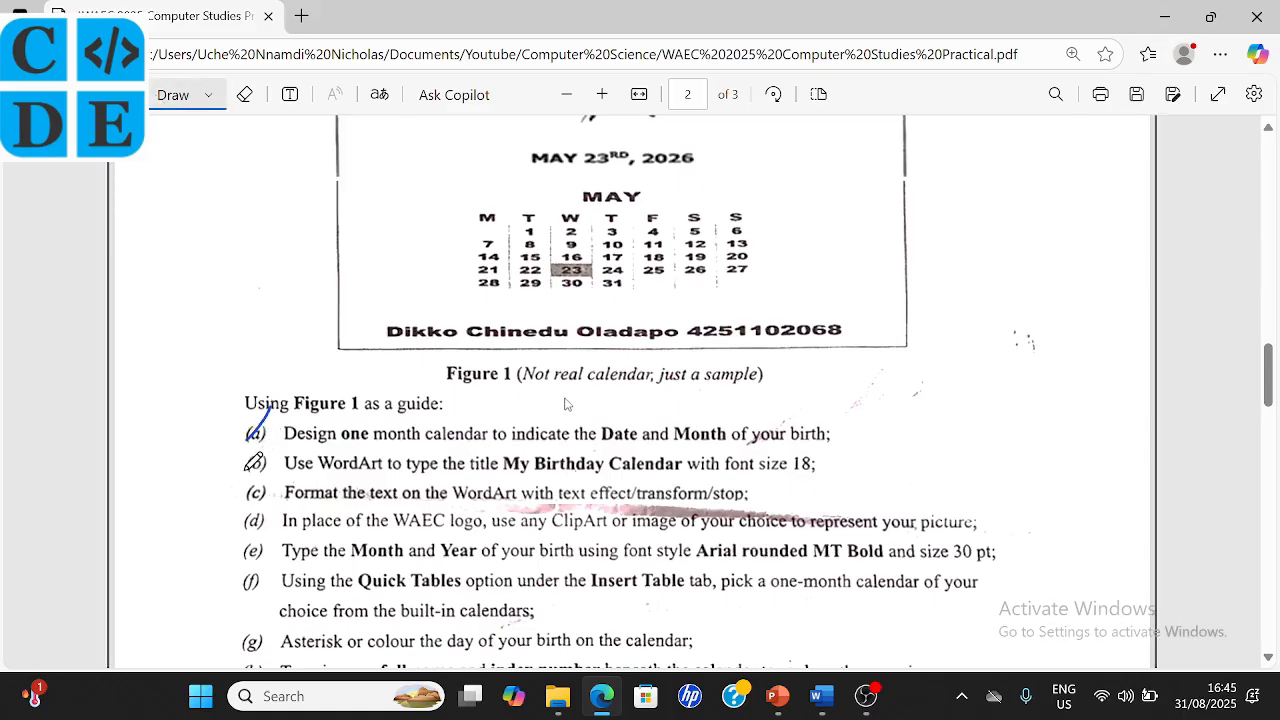
mouse_move(245, 469)
mouse_down()
mouse_move(276, 478)
mouse_move(256, 498)
mouse_move(284, 460)
mouse_up()
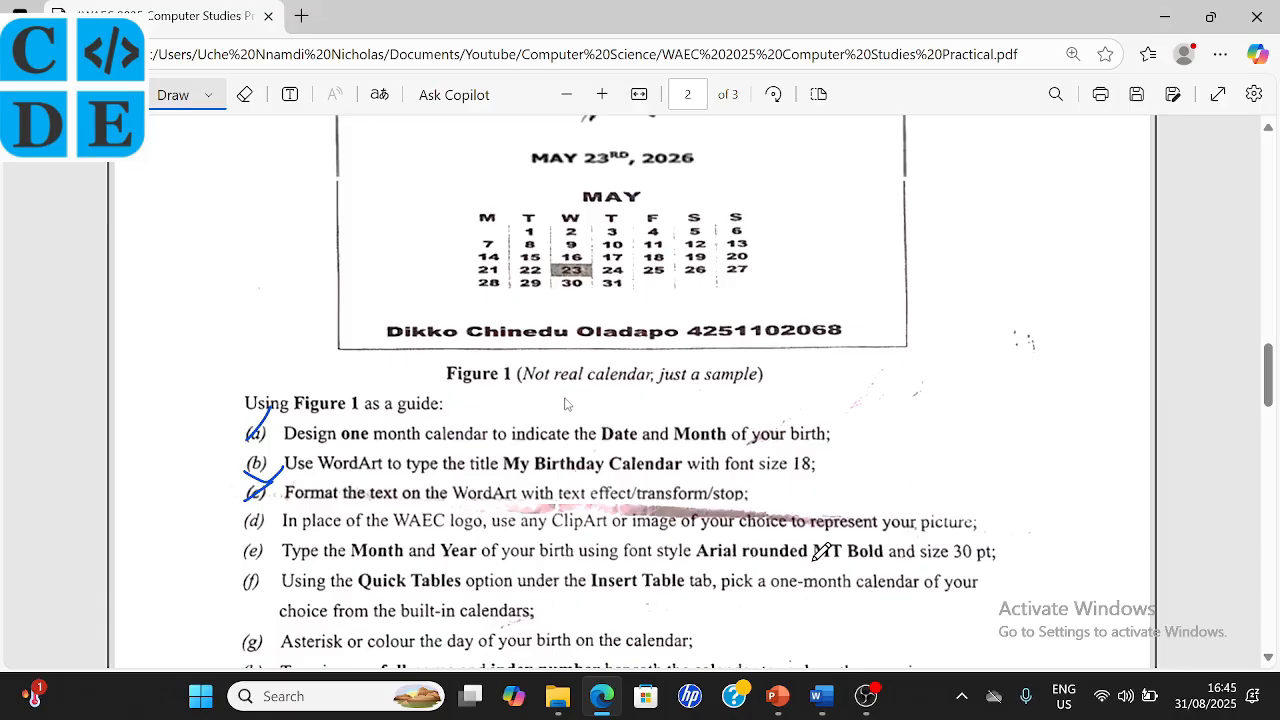
click(822, 696)
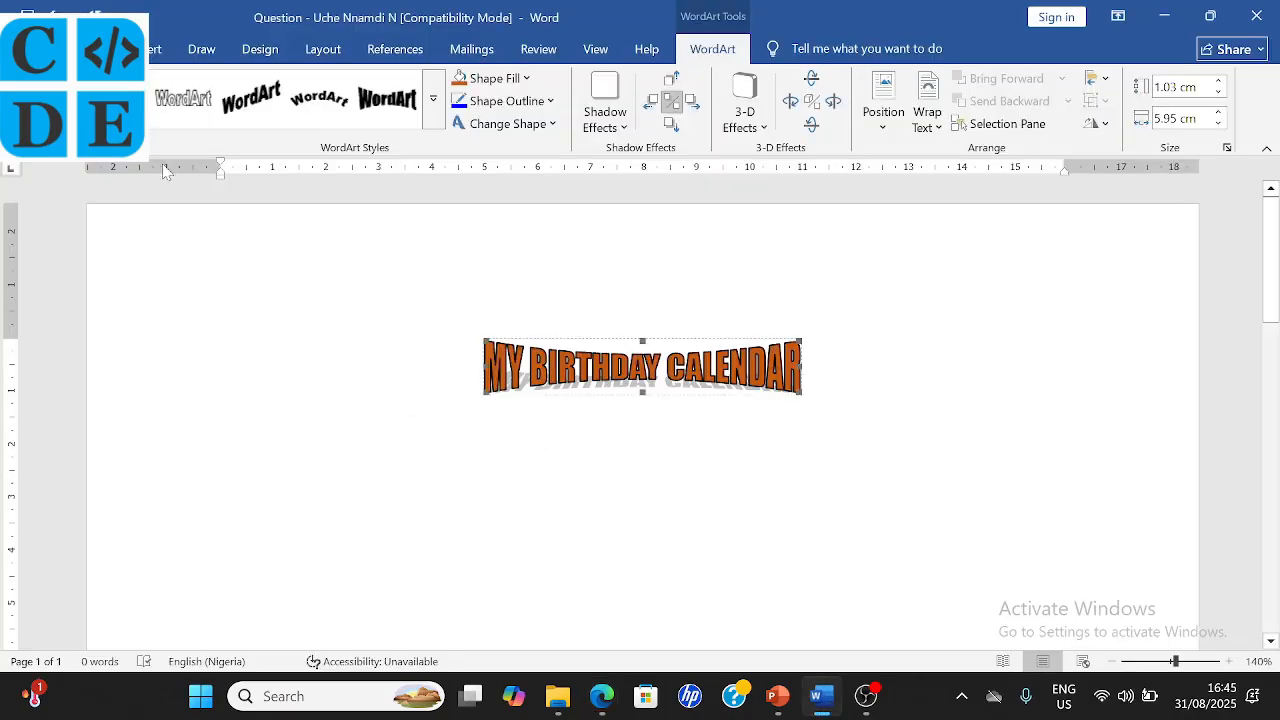
- Look through the Insert tab's Pictures options and Shapes gallery without inserting anything
click(157, 52)
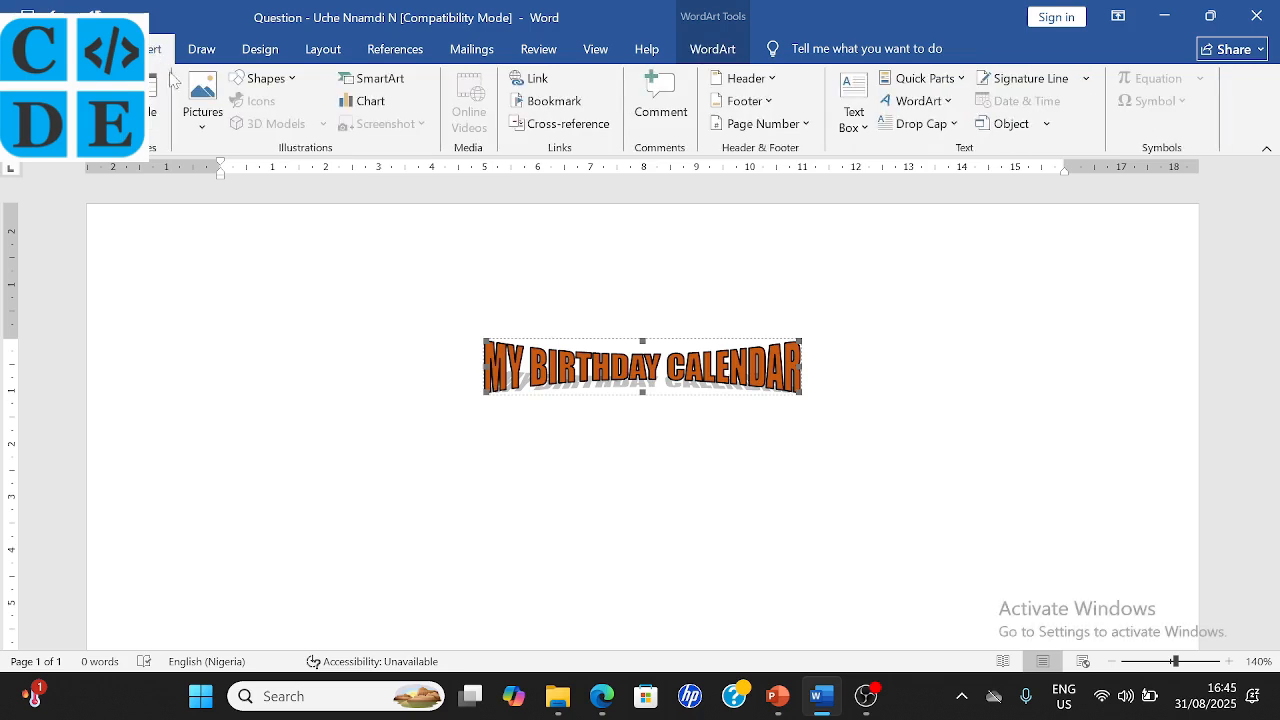
click(216, 133)
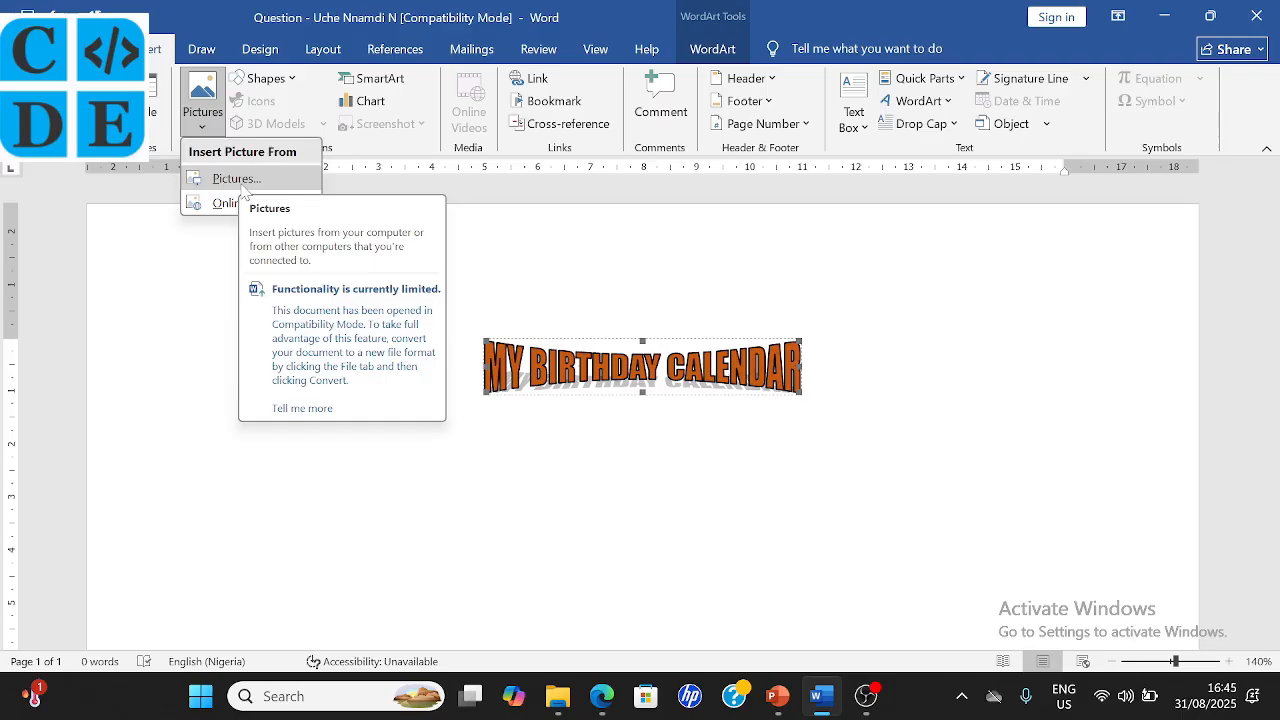
click(293, 79)
click(294, 79)
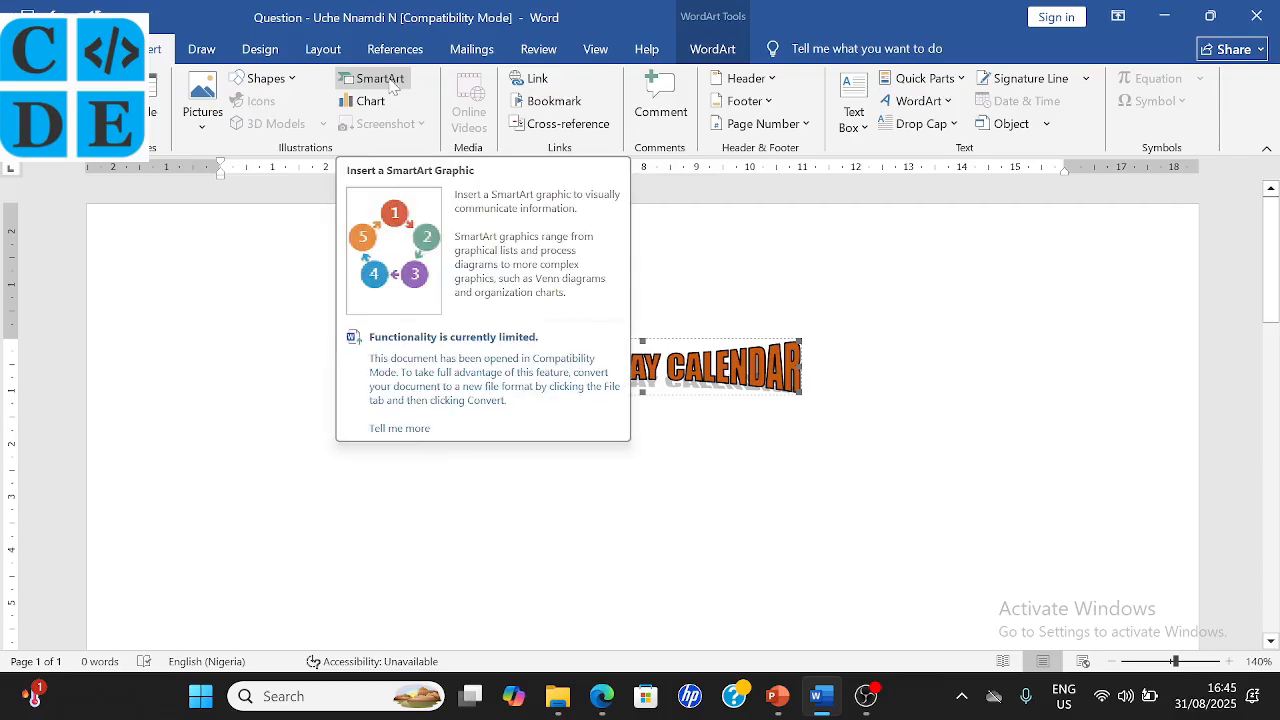
- Draw a 5-point star below the title and give it the orange shape style
click(294, 80)
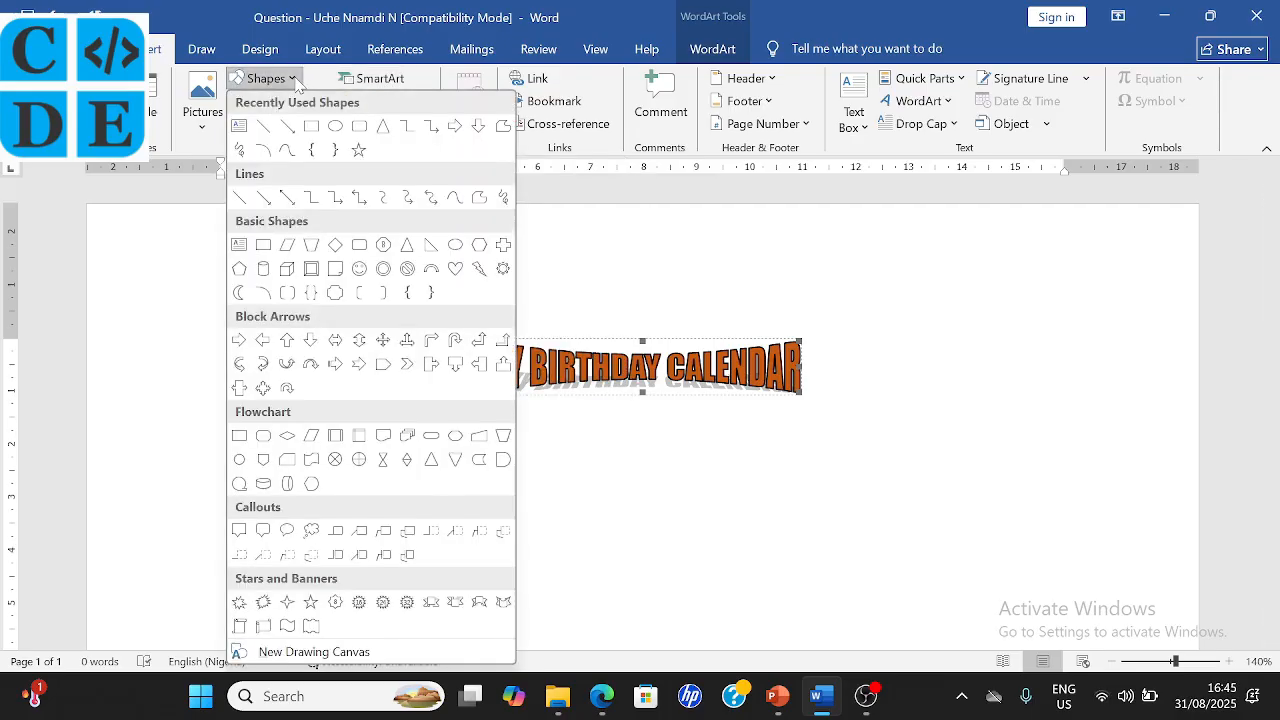
click(360, 151)
mouse_move(592, 401)
mouse_down()
mouse_move(703, 457)
mouse_move(698, 484)
mouse_up()
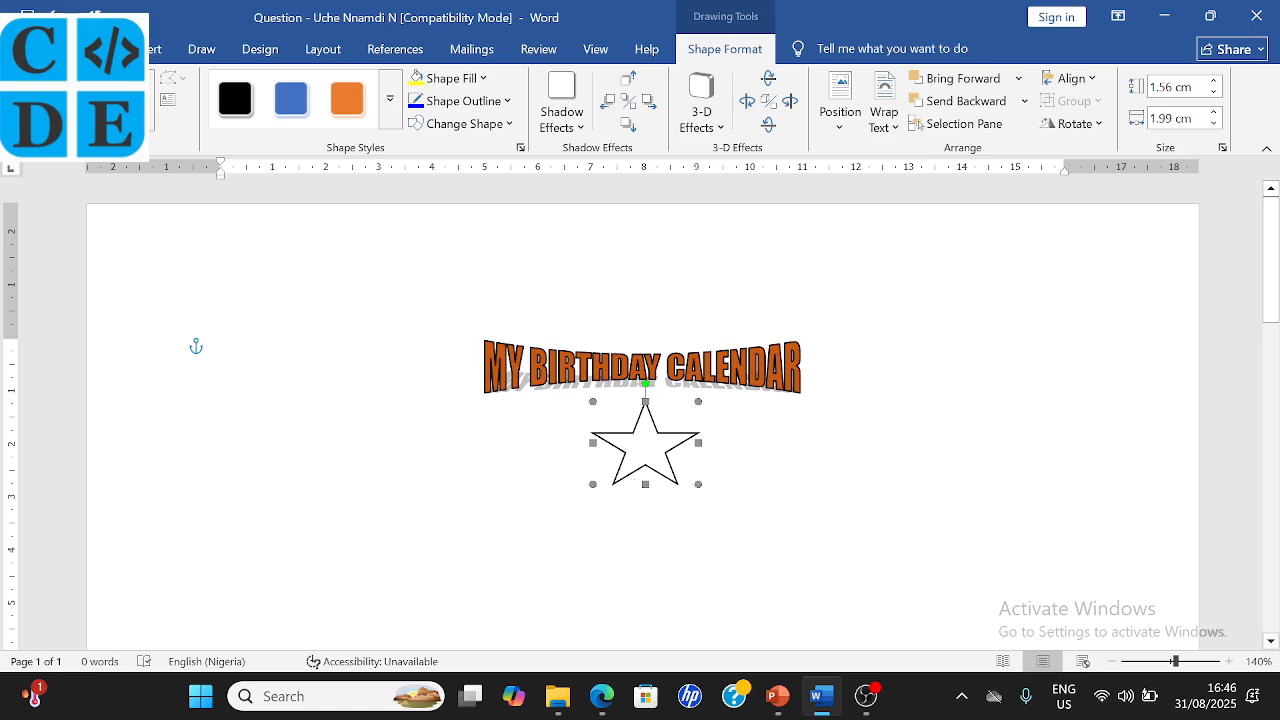
click(346, 98)
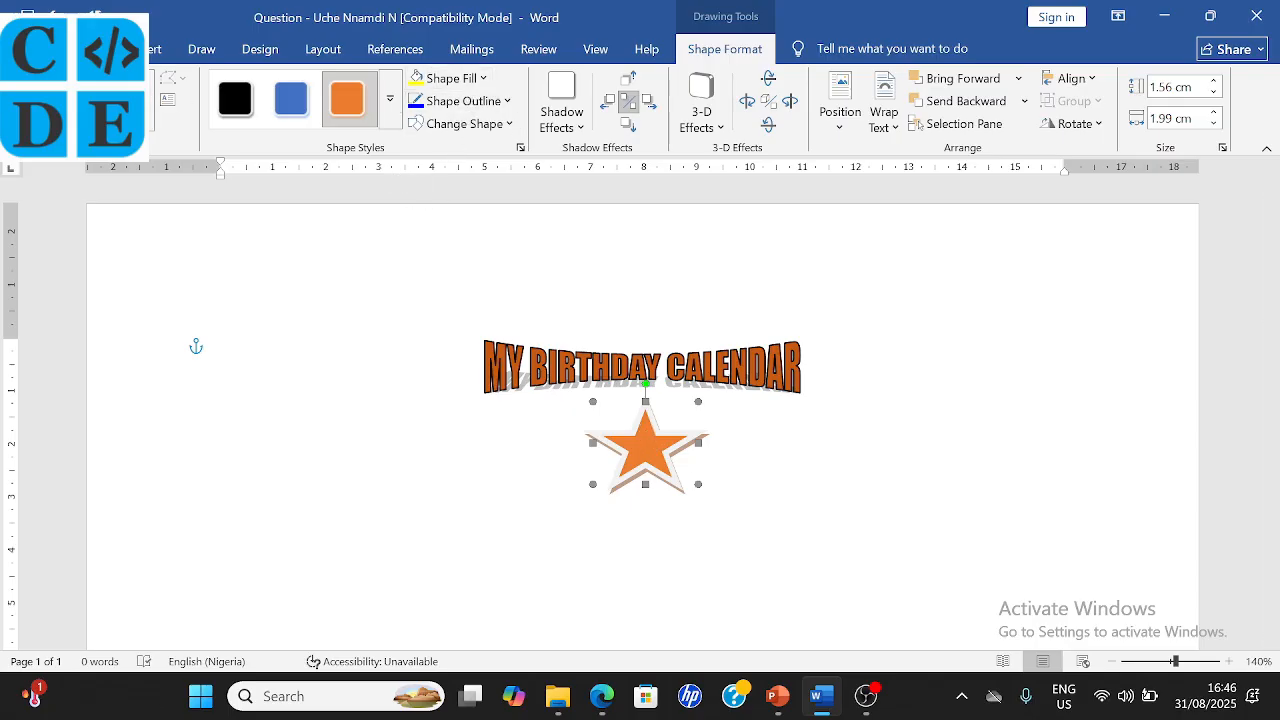
- Draw a small star inside the orange star and nudge it into position
click(75, 98)
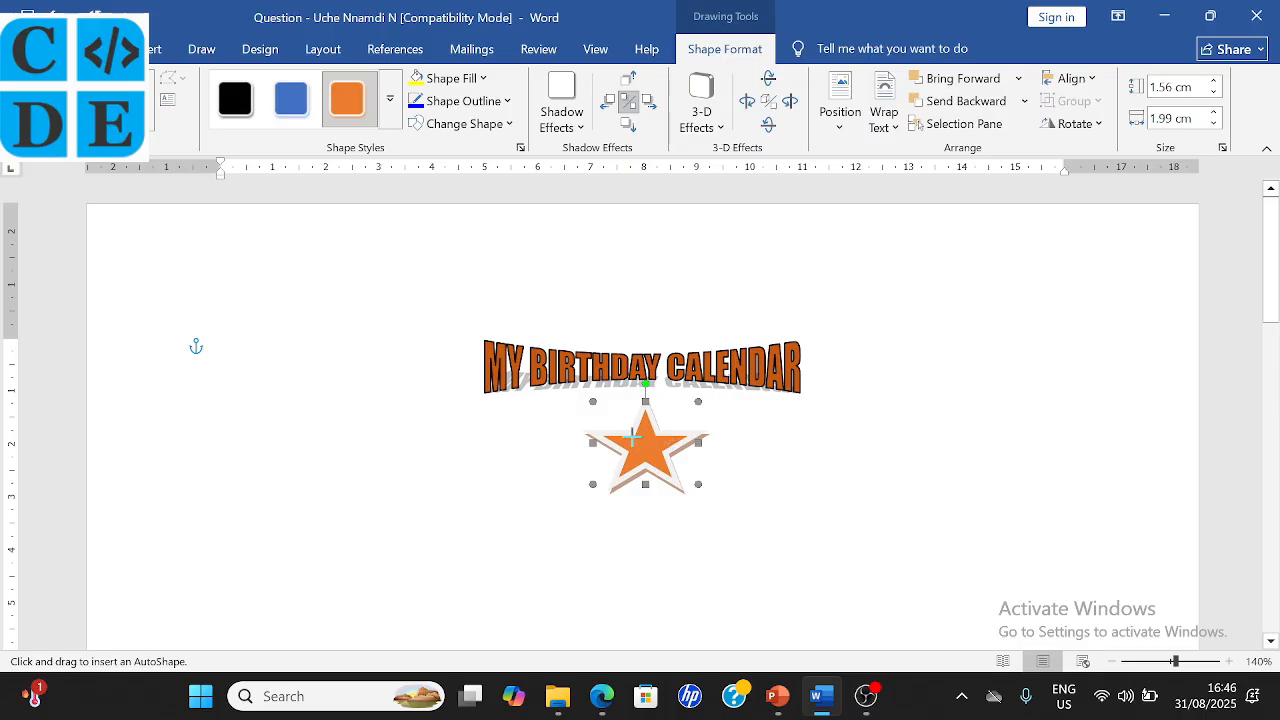
drag(632, 436, 659, 458)
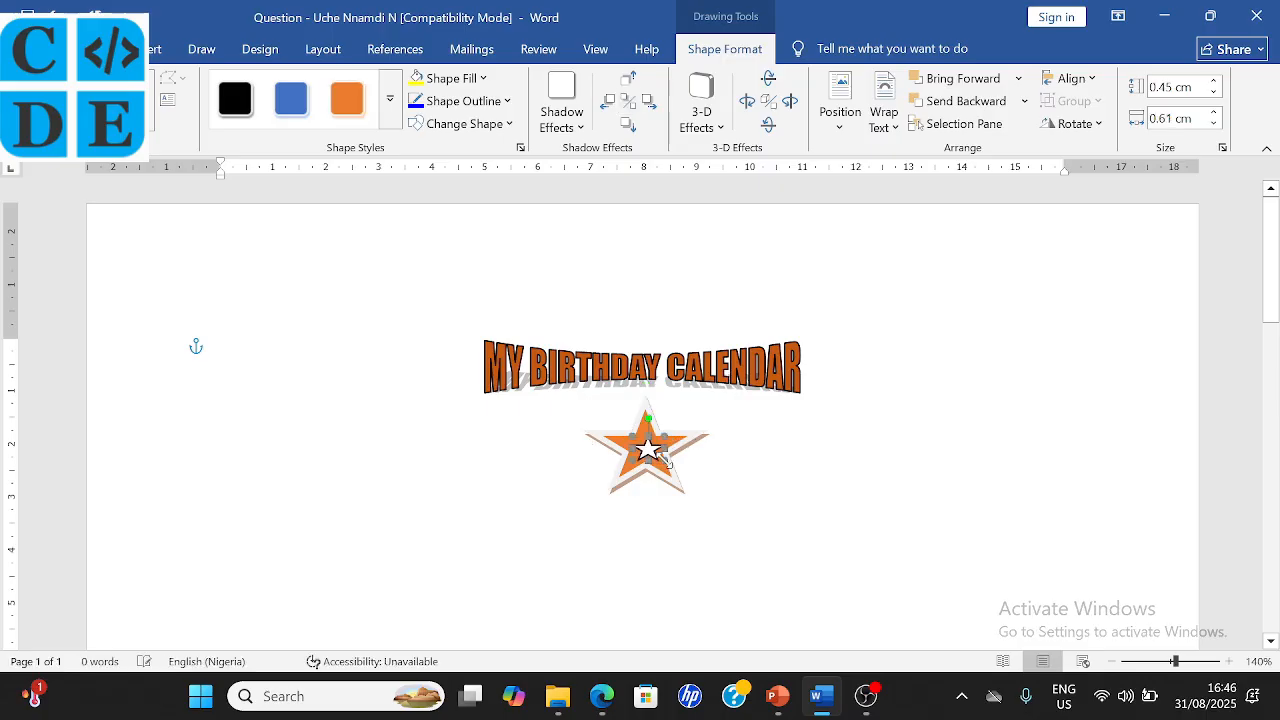
key(Up)
key(Up)
key(Up)
key(Up)
key(Up)
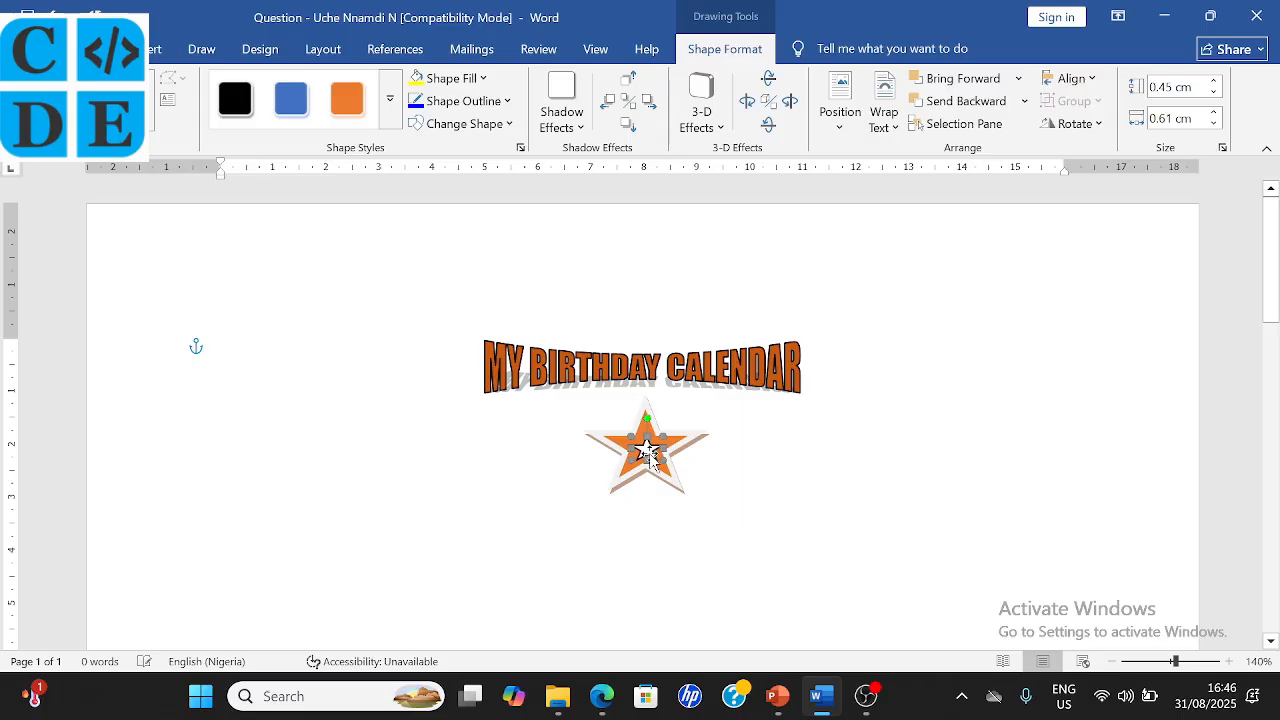
key(Left)
key(Left)
click(716, 544)
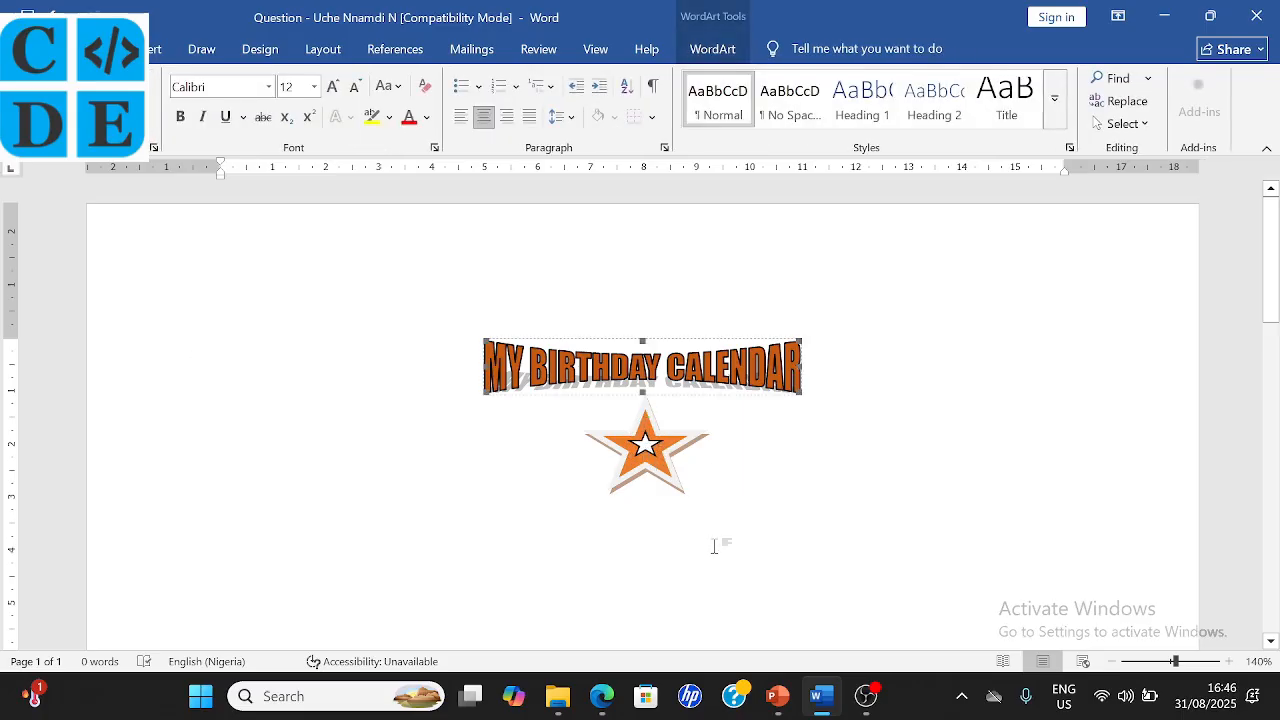
- In the exam PDF, tick item (d) and underline 'Arial rounded MT Bold' and '30' in item (e), then return to Word
click(602, 696)
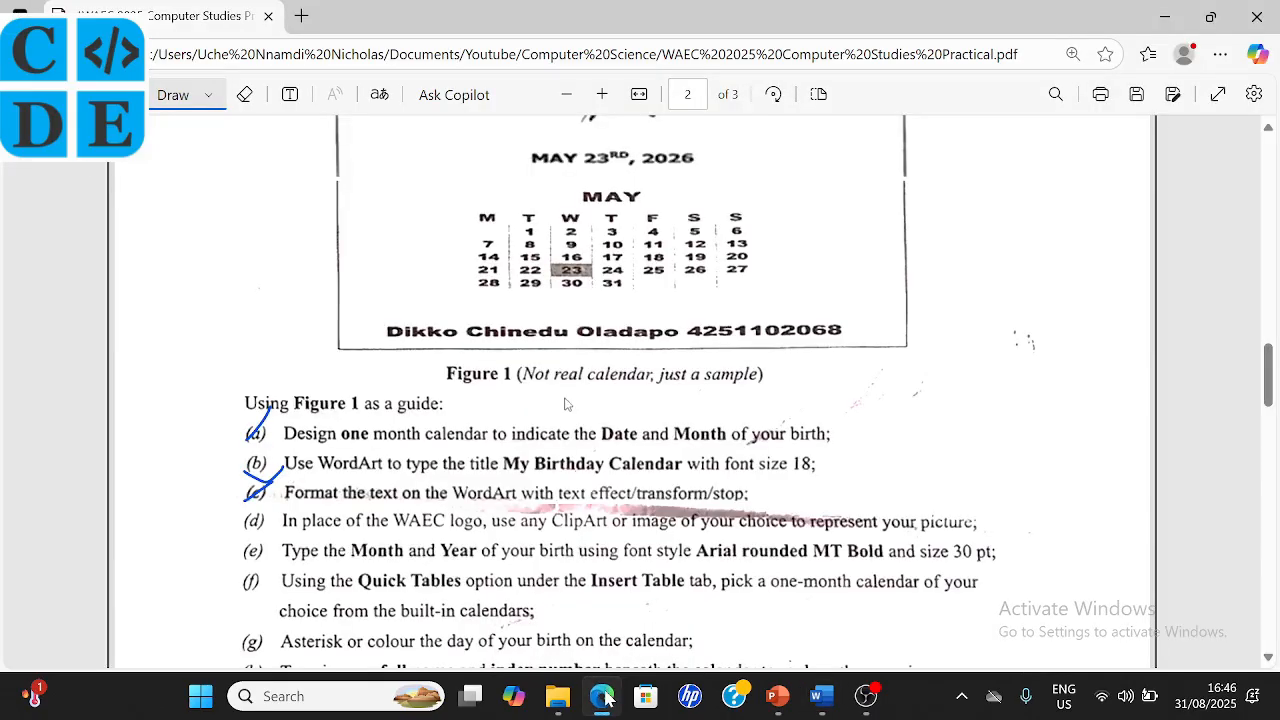
scroll(419, 574, down, 2)
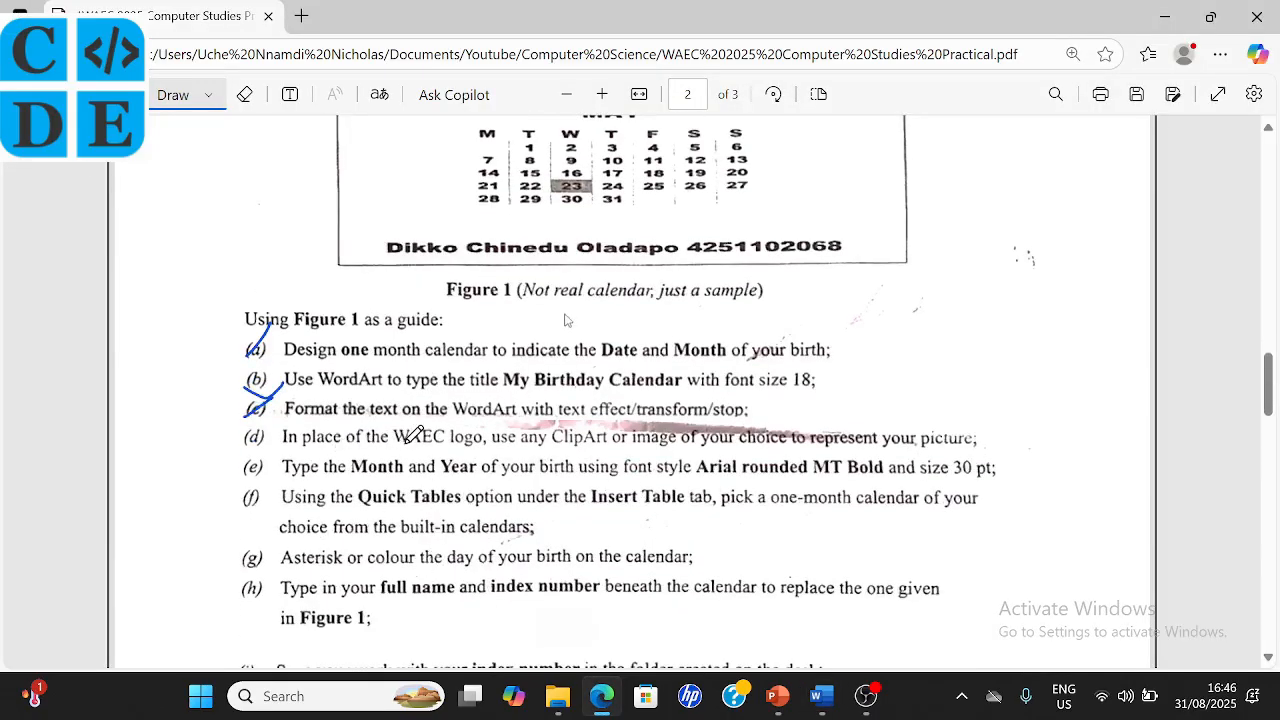
drag(244, 440, 261, 421)
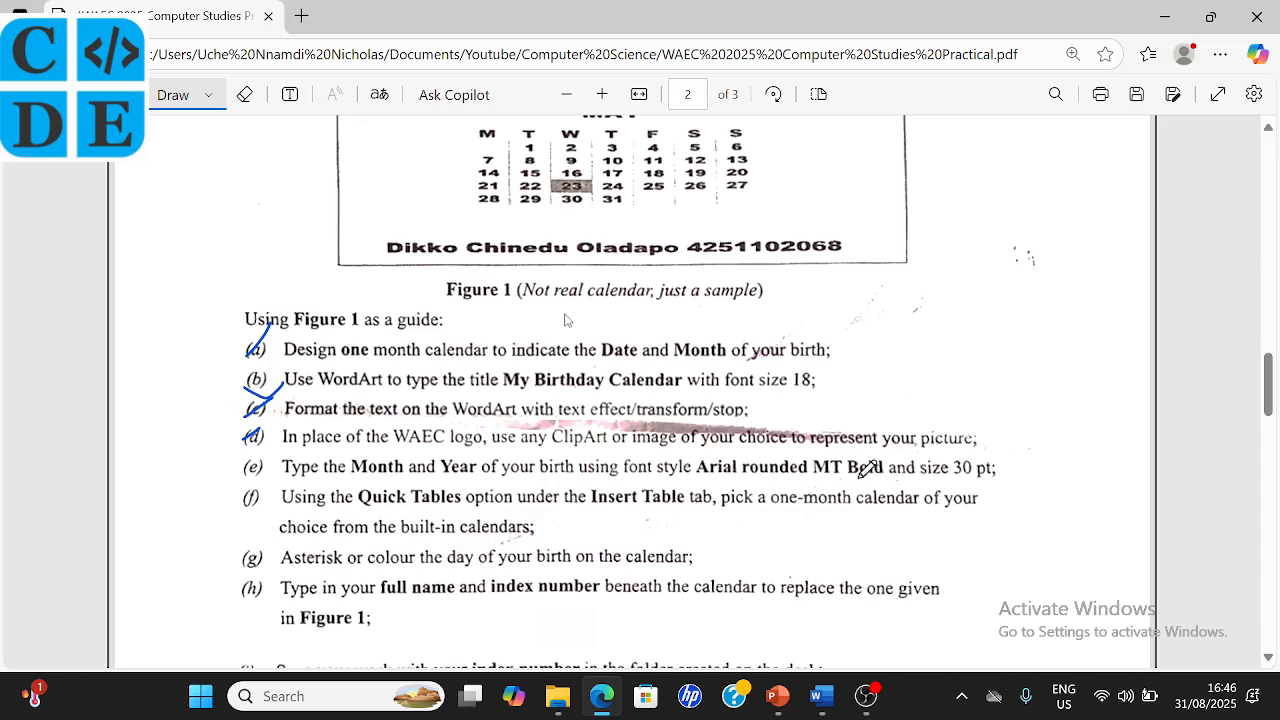
drag(953, 485, 973, 484)
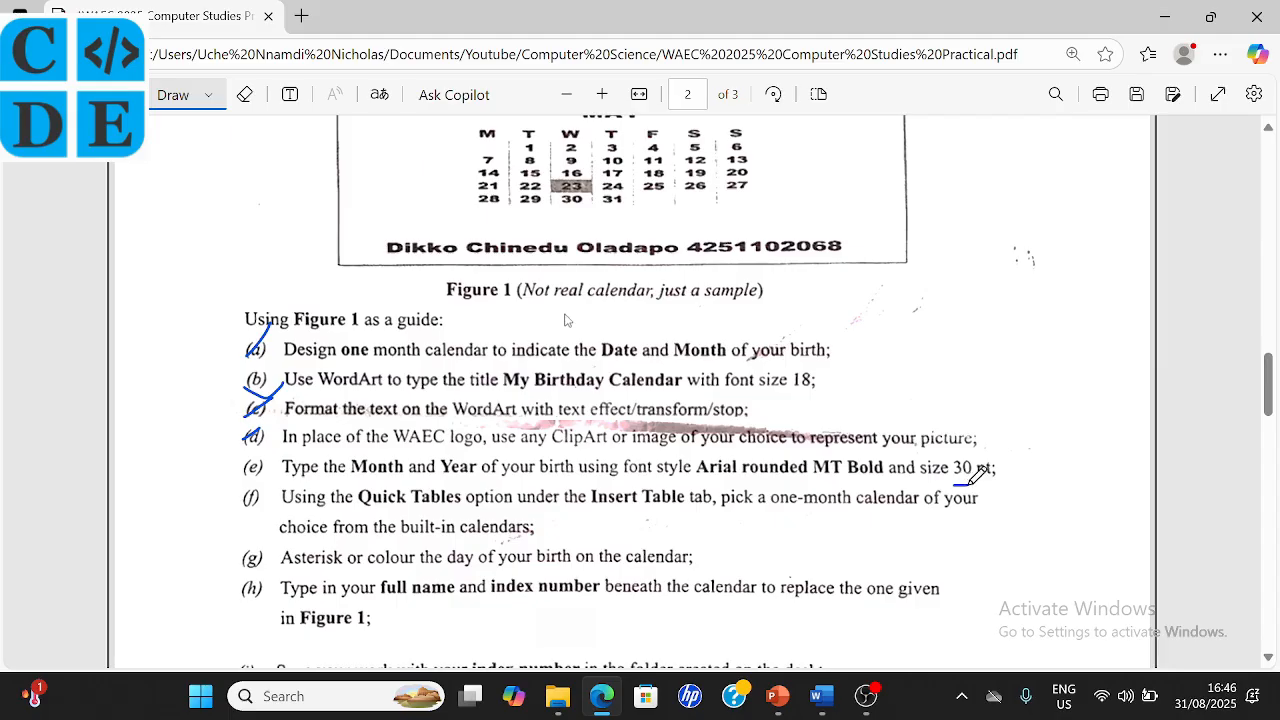
drag(884, 481, 692, 477)
scroll(700, 468, up, 1)
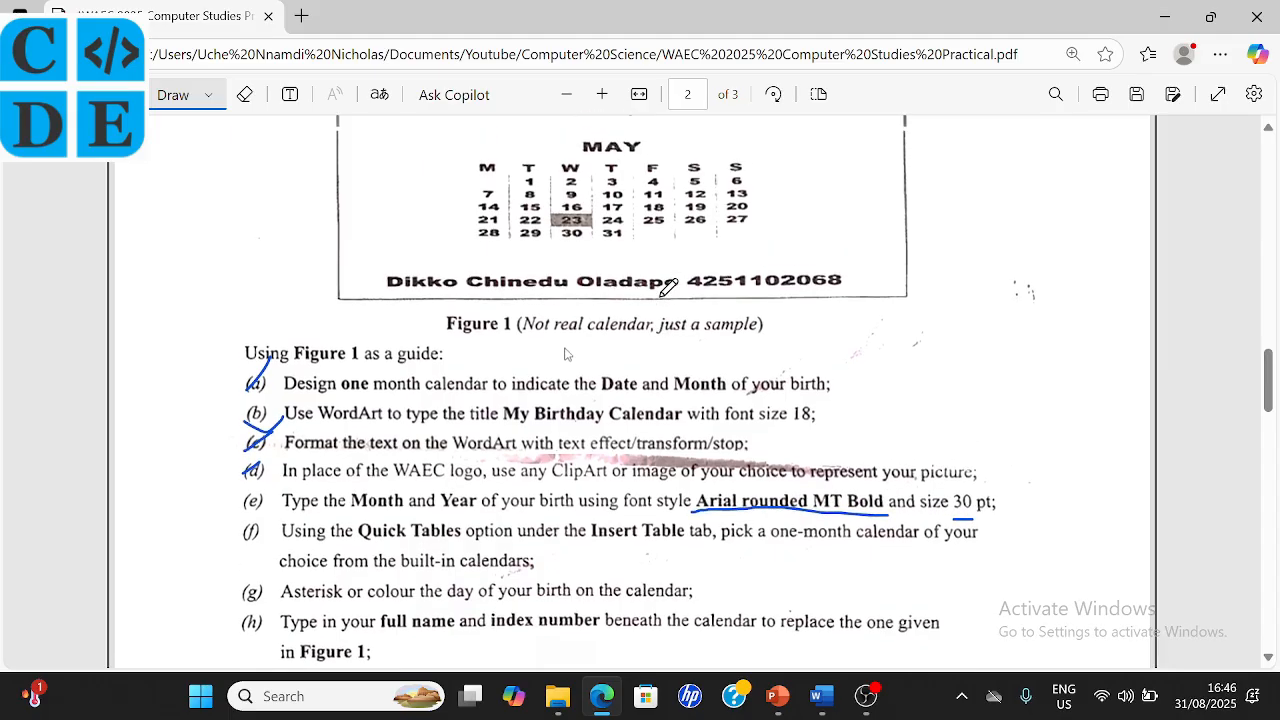
scroll(589, 352, up, 3)
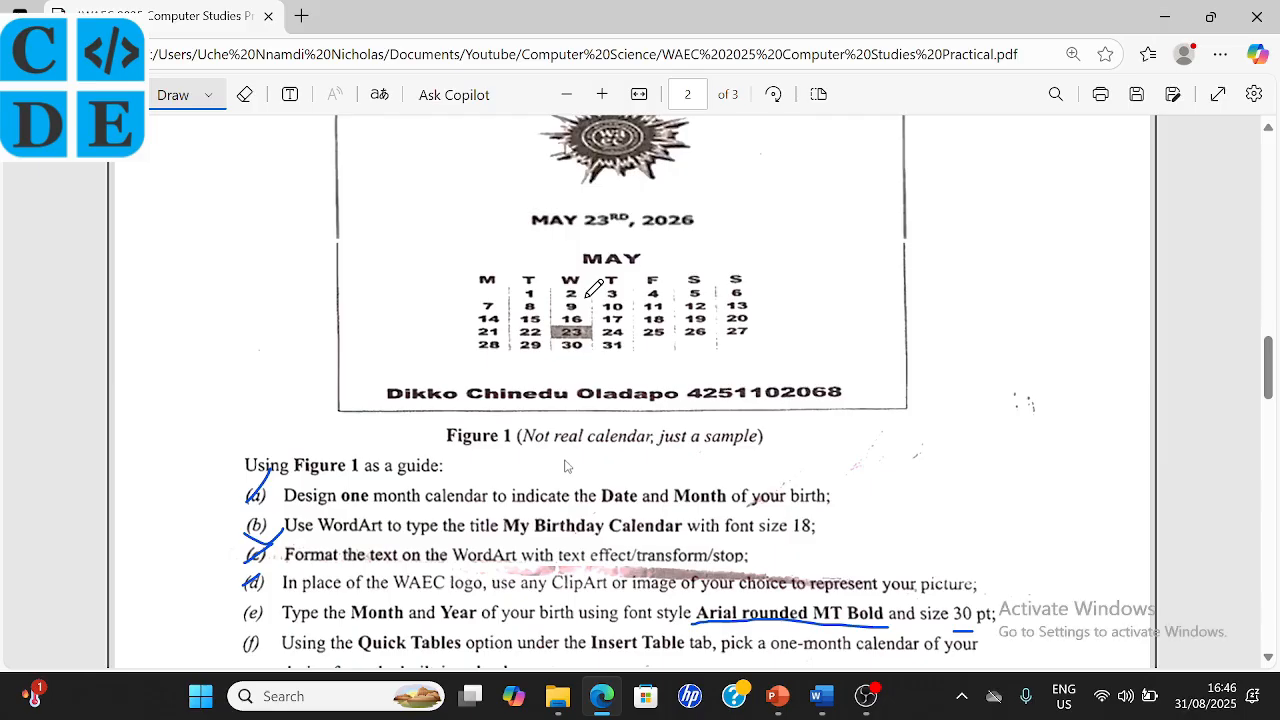
click(821, 696)
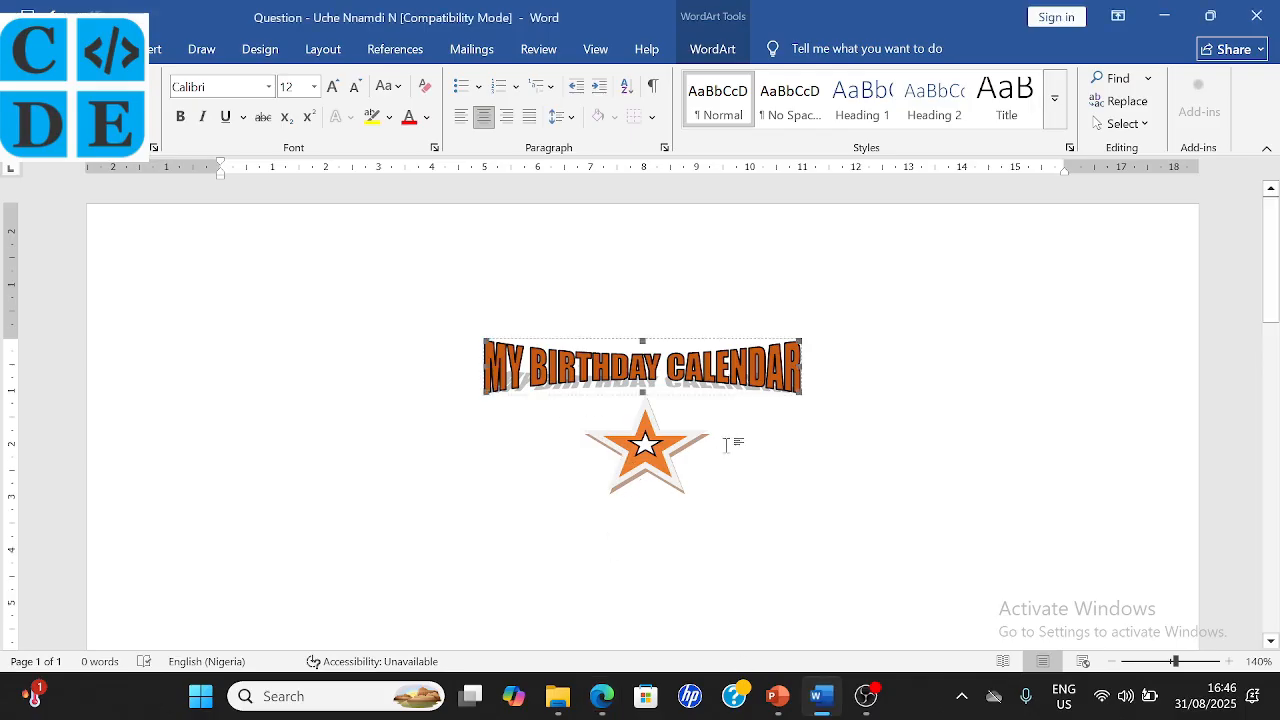
- Draw a text box below the star
click(643, 522)
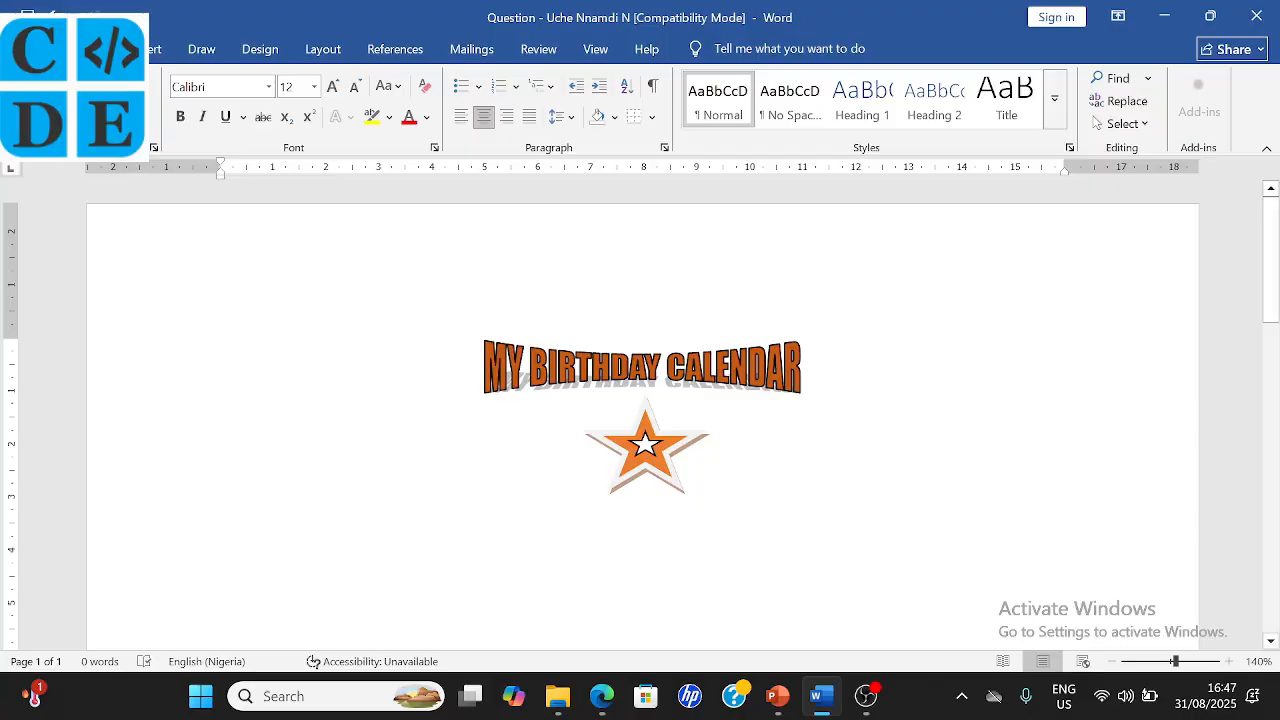
click(160, 49)
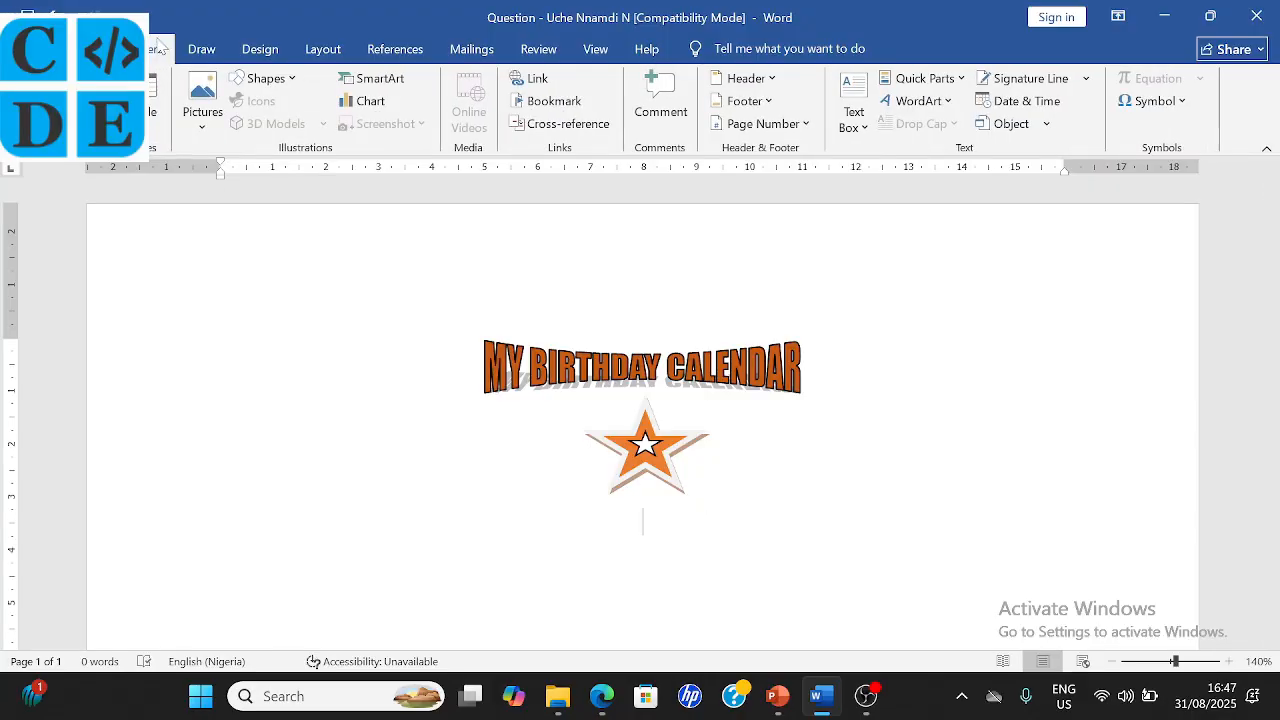
click(292, 80)
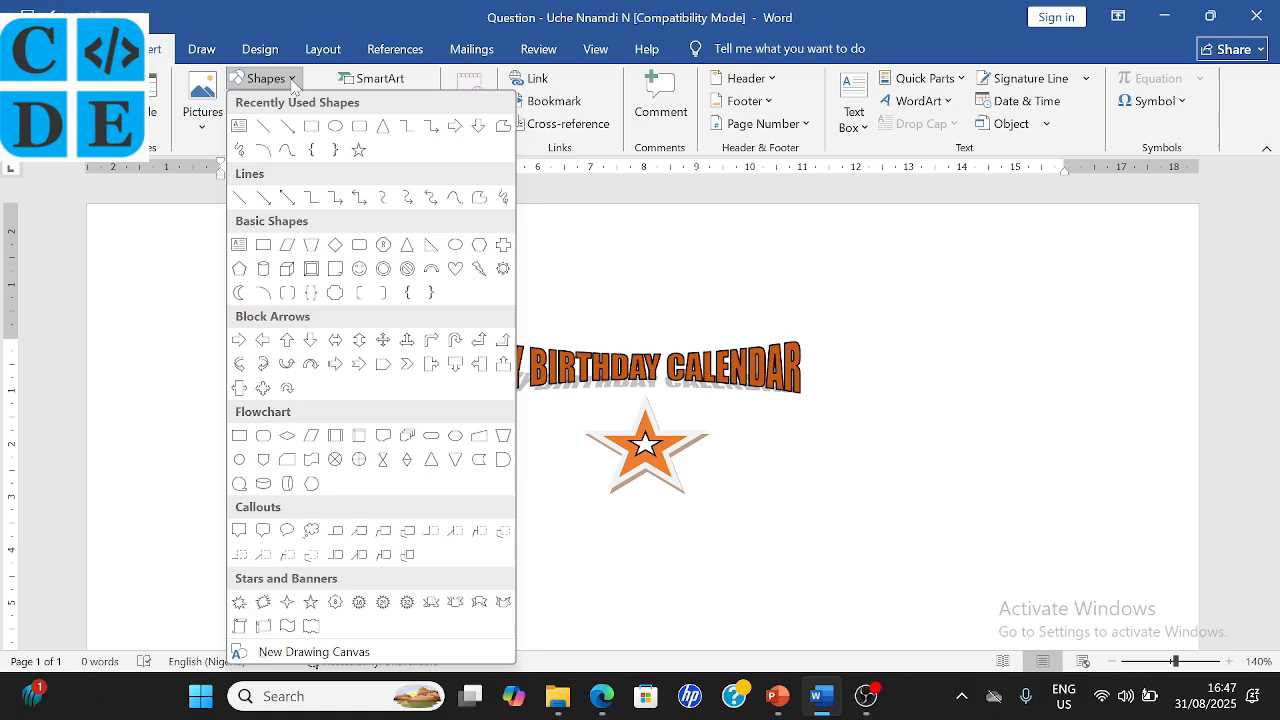
click(247, 130)
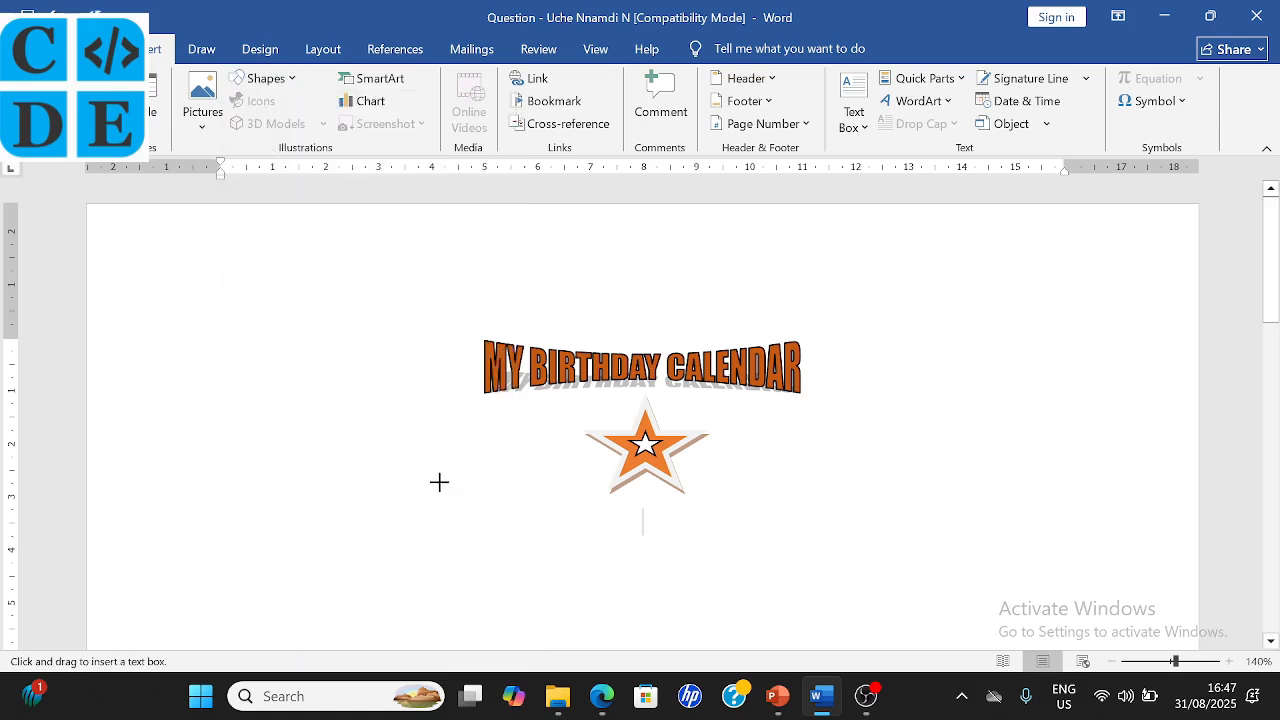
drag(439, 481, 872, 563)
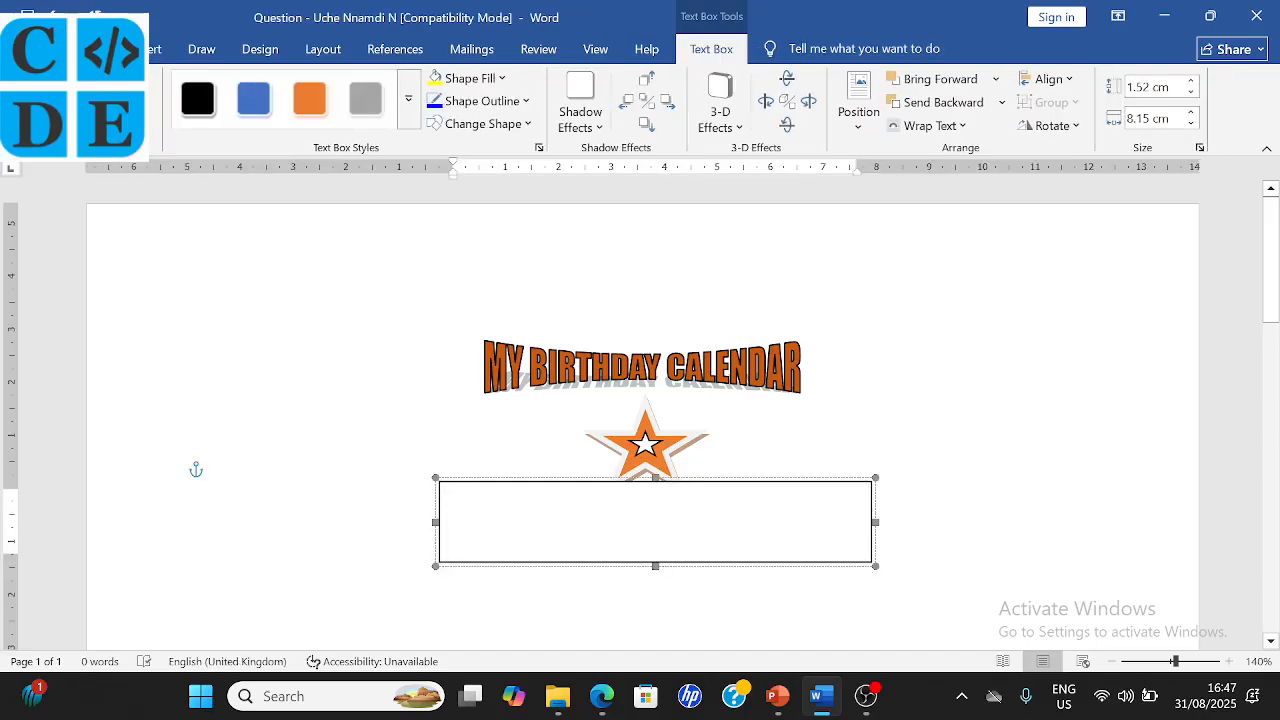
- Type MARCH 30TH, 1984 in the text box, fixing the year, and select the date
text(MARCH)
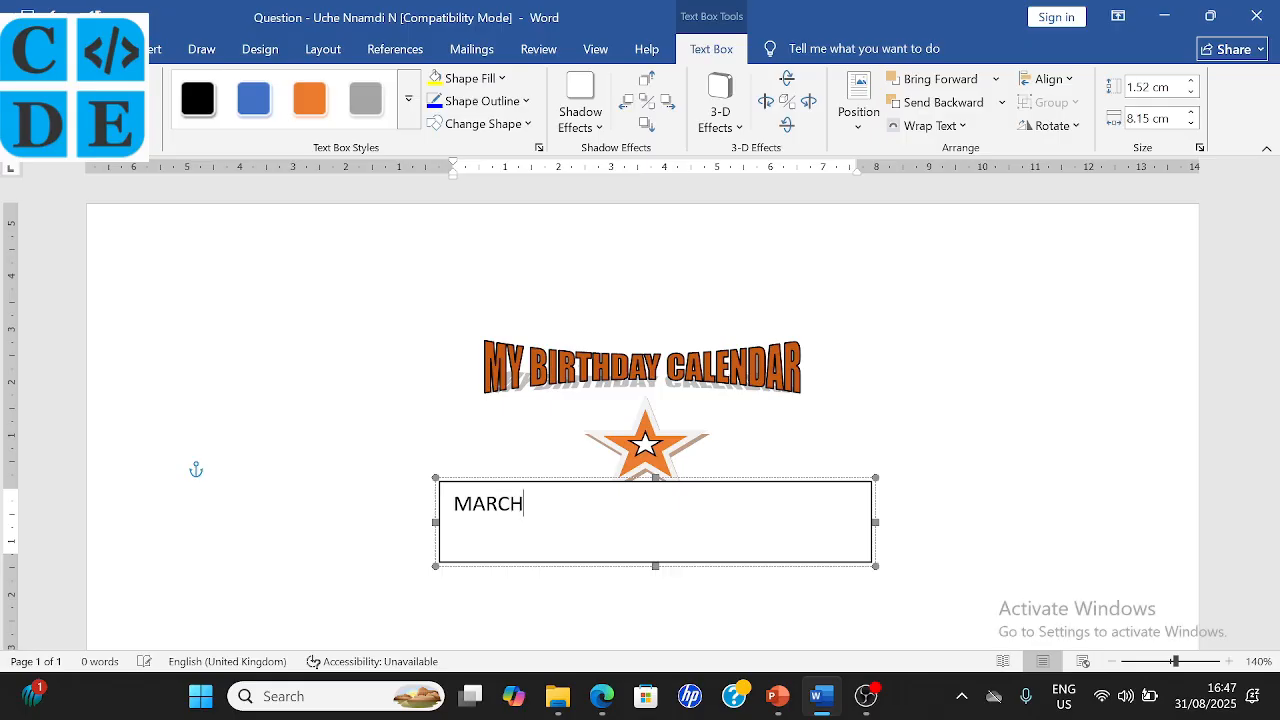
text( 30TH)
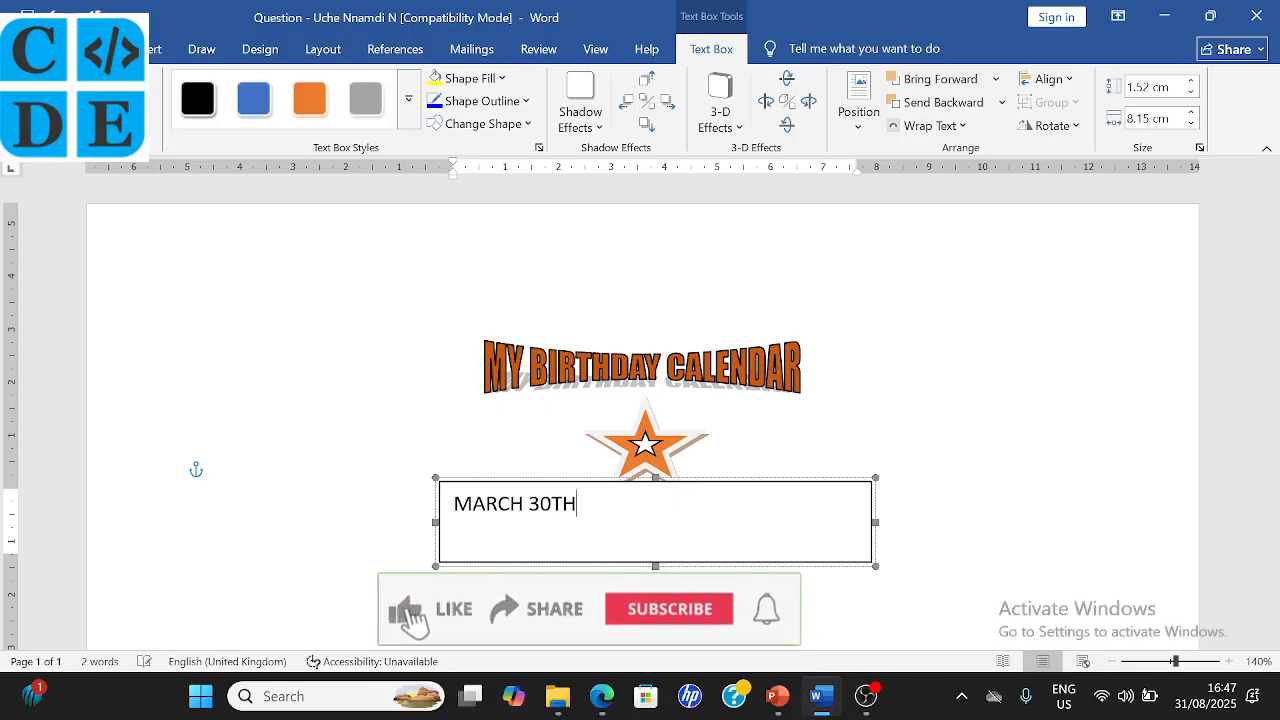
text(, 202)
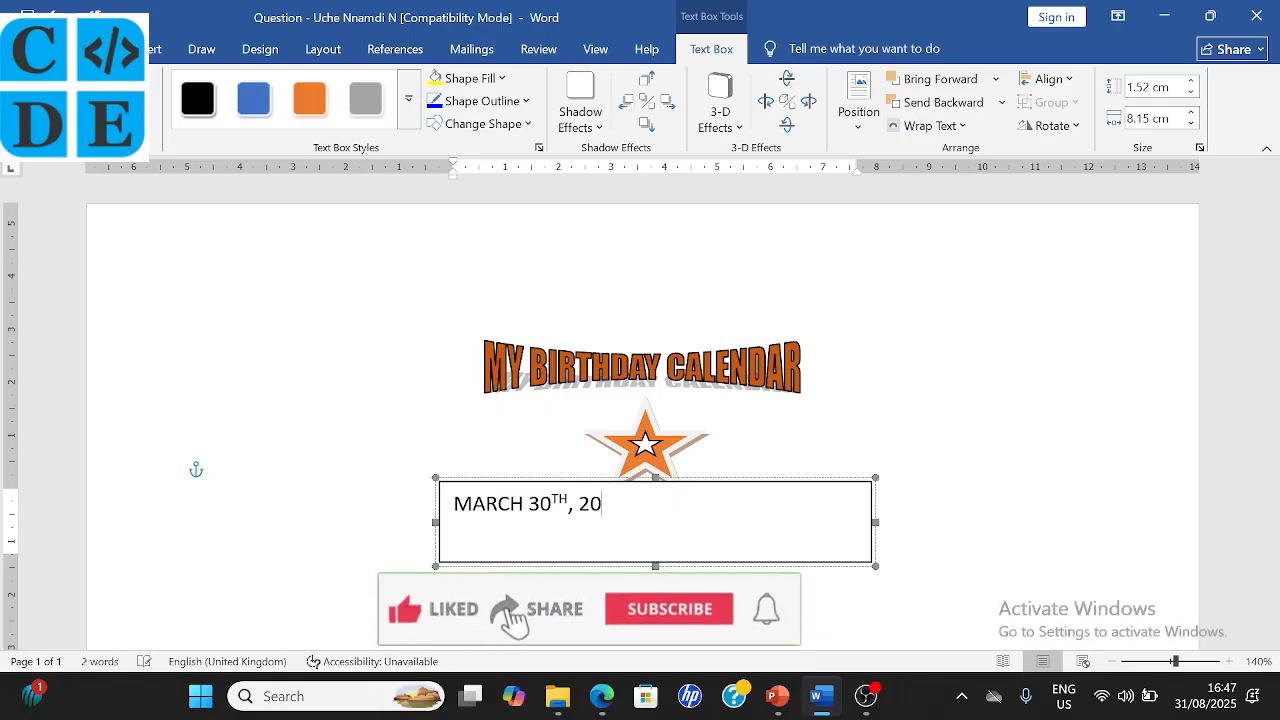
key(BackSpace)
key(BackSpace)
key(BackSpace)
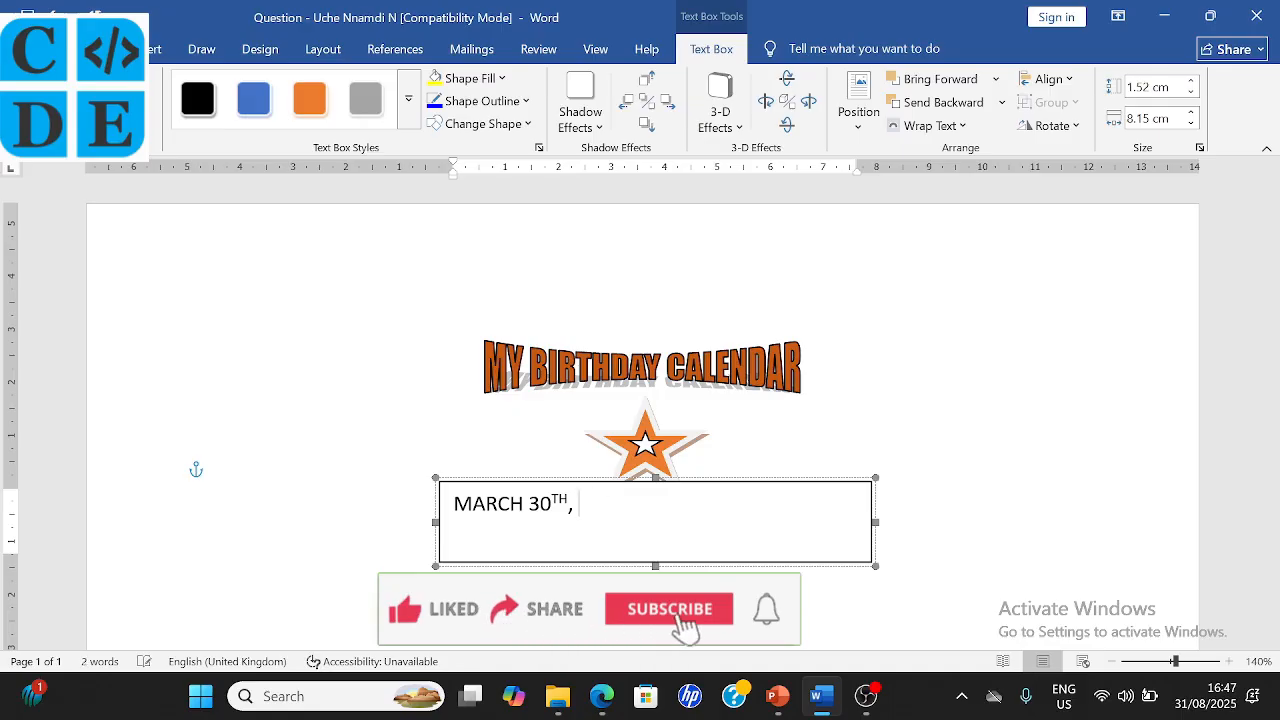
text(1984)
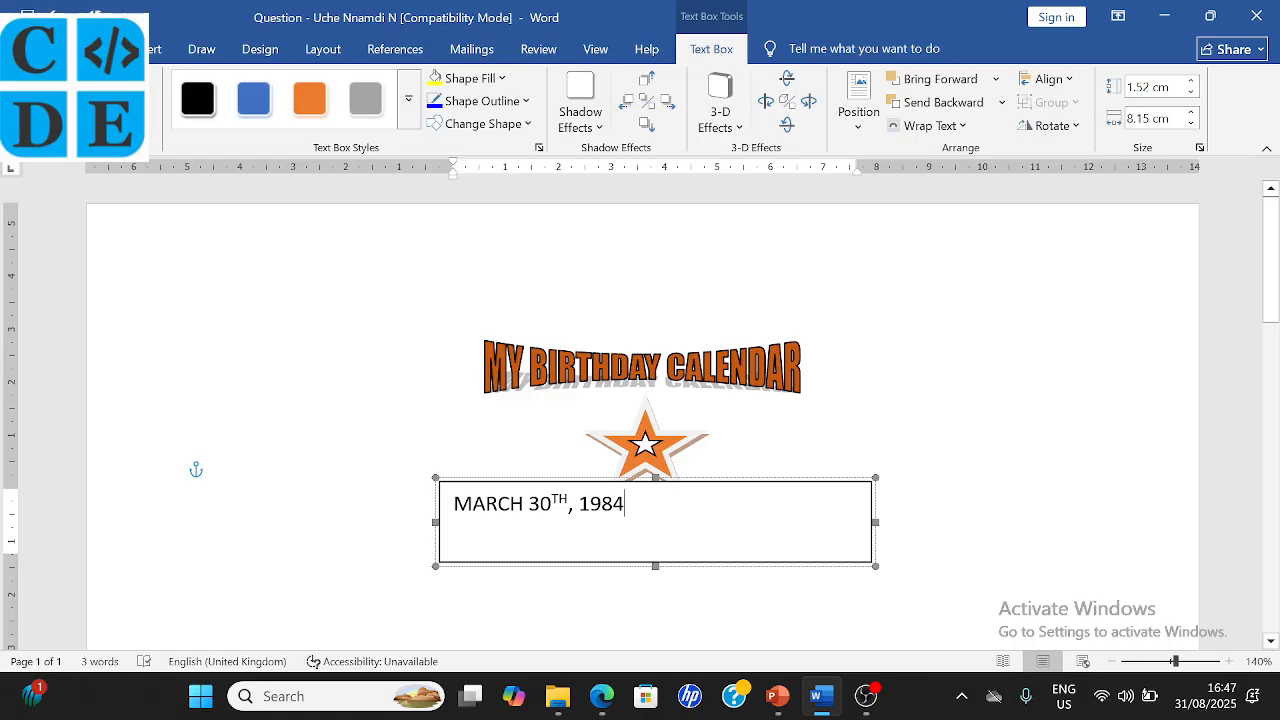
drag(632, 540, 498, 503)
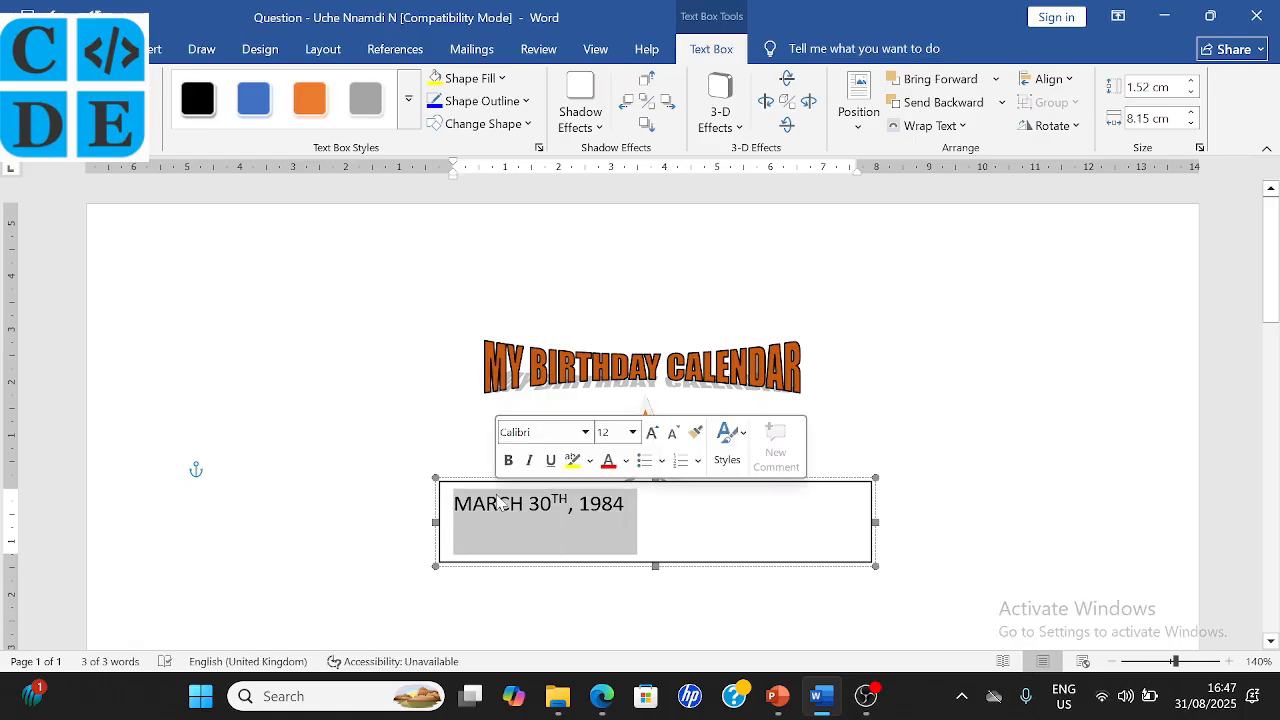
- Set the date to Arial Rounded MT Bold, size 30
click(84, 49)
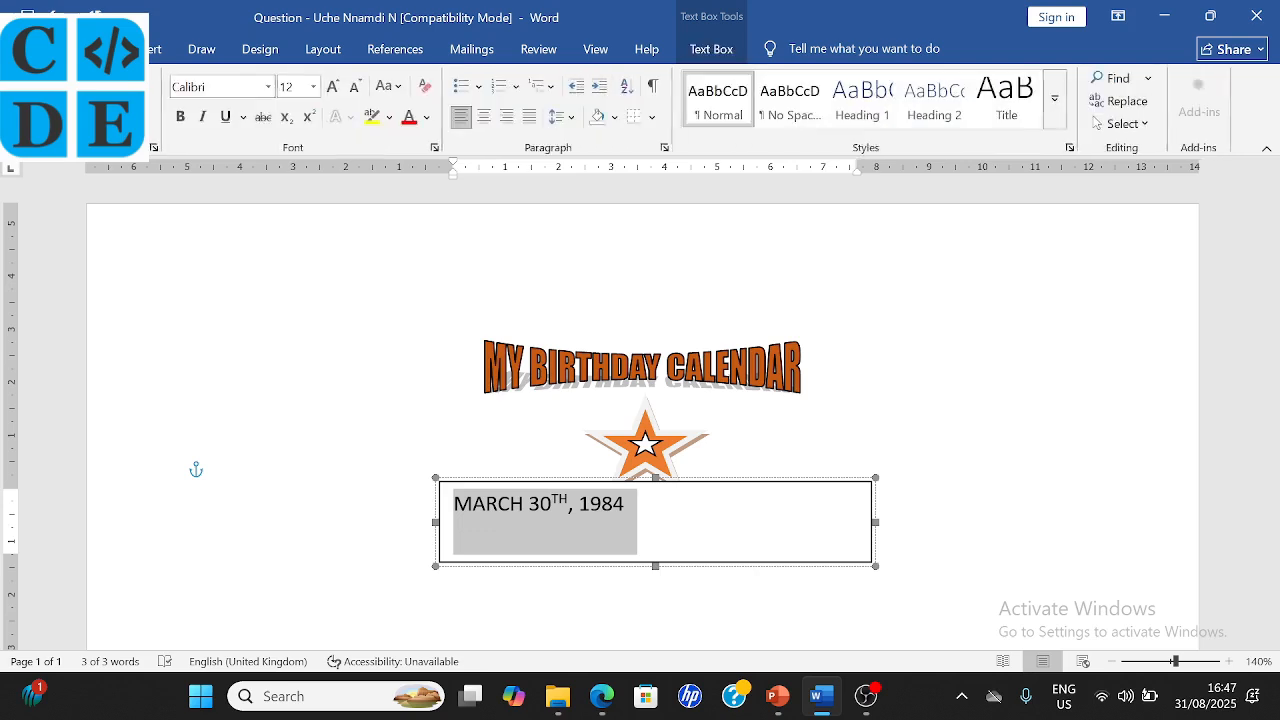
click(268, 88)
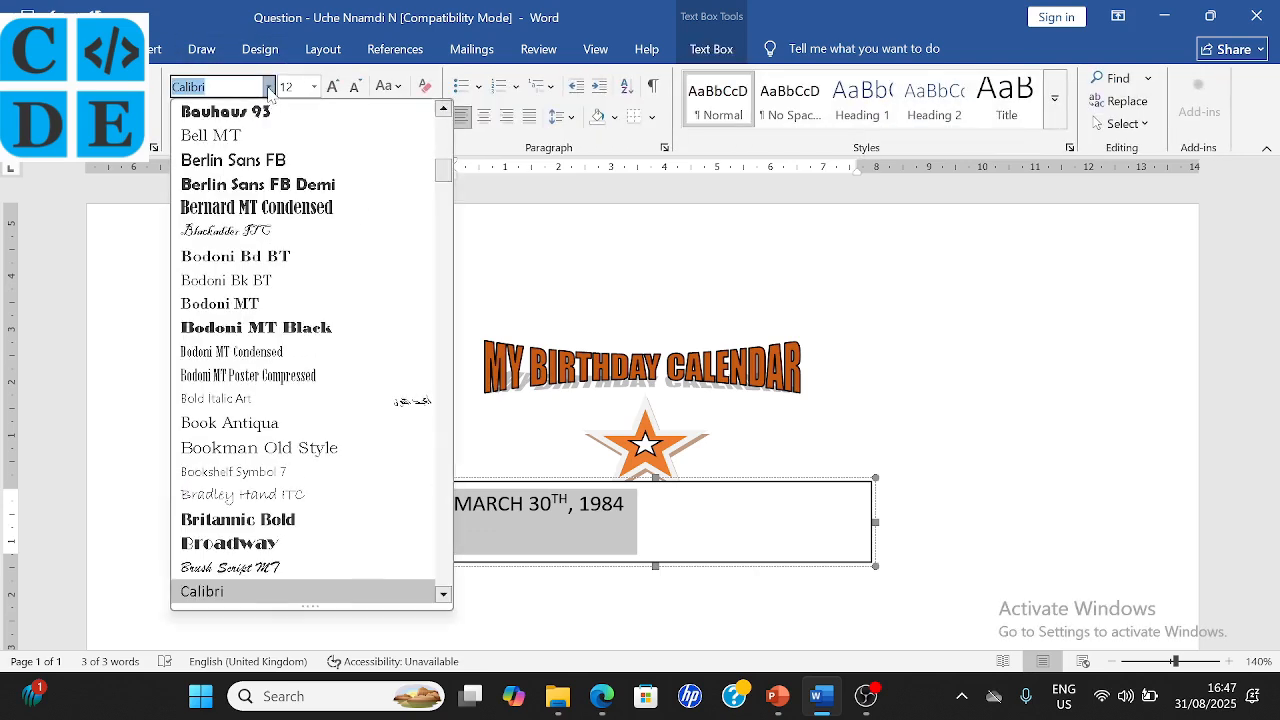
text(Arial Rounded M)
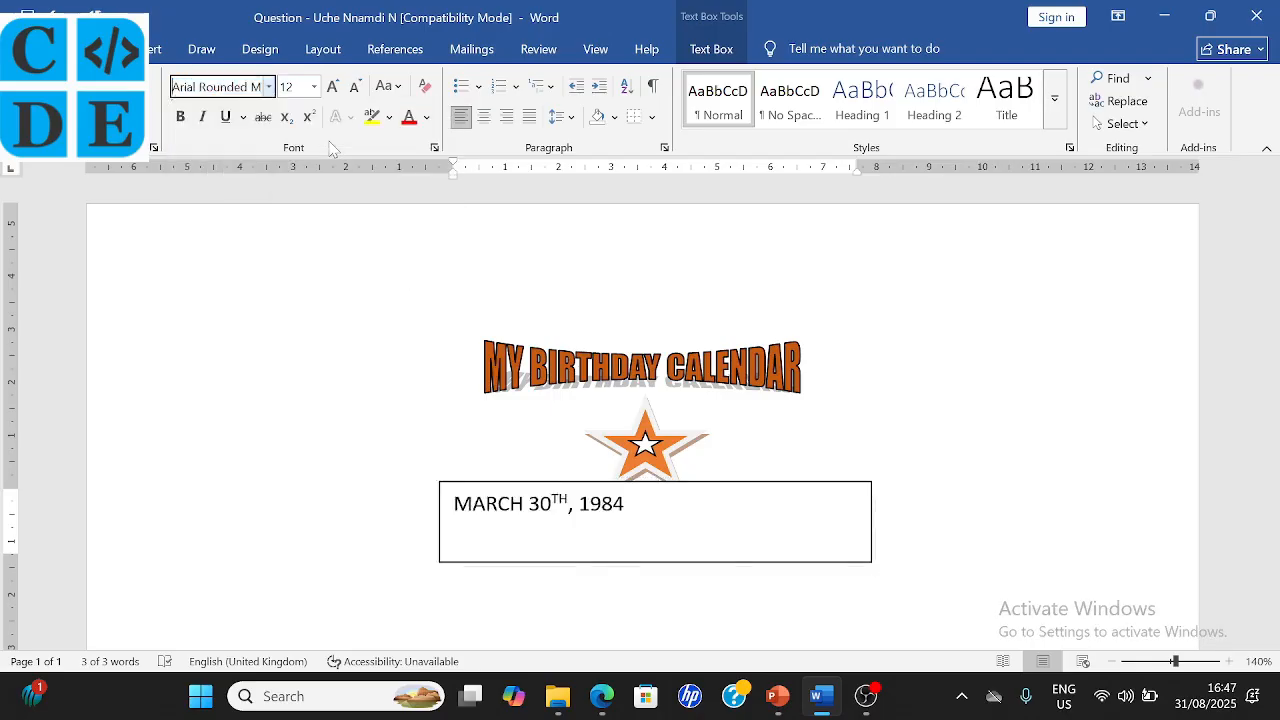
key(Return)
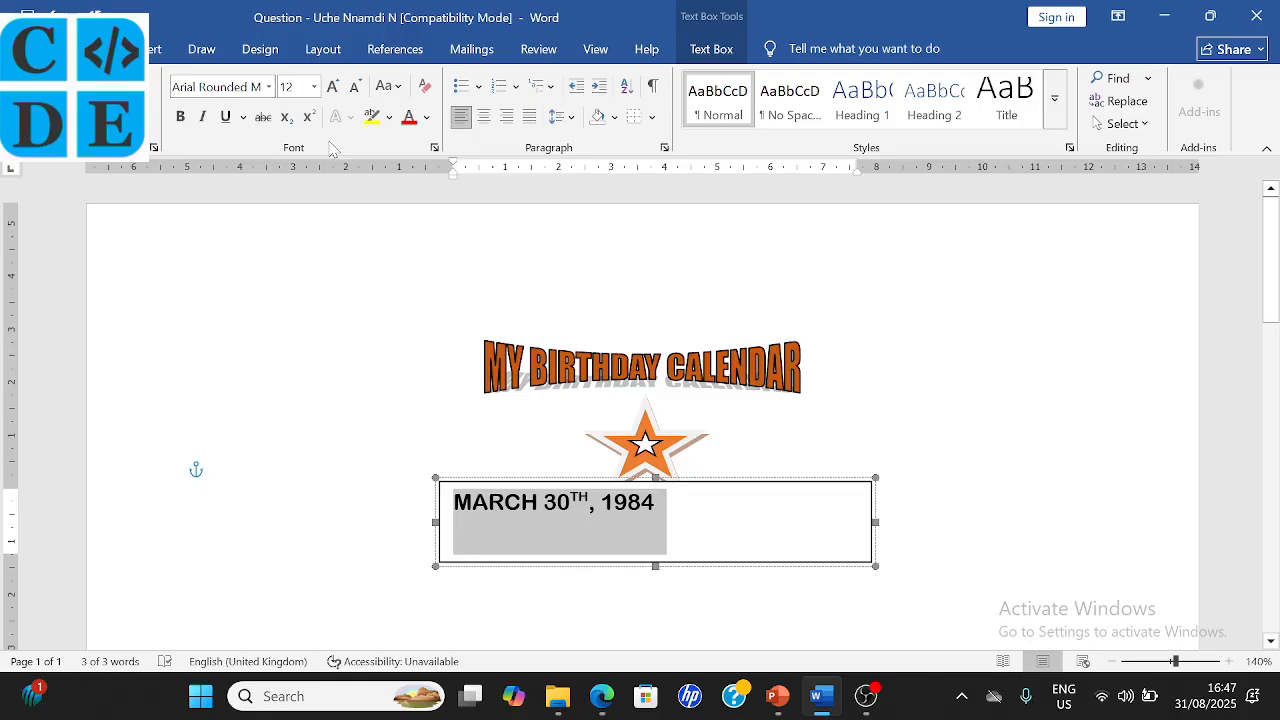
click(314, 87)
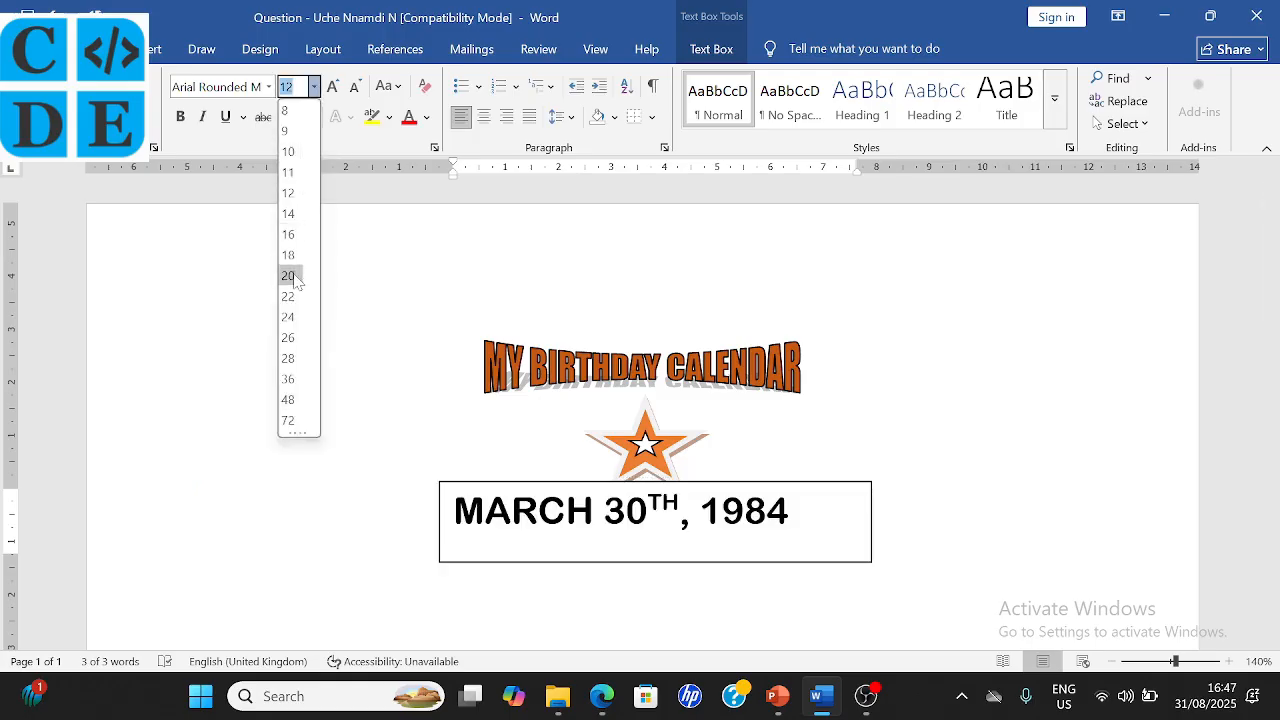
text(30)
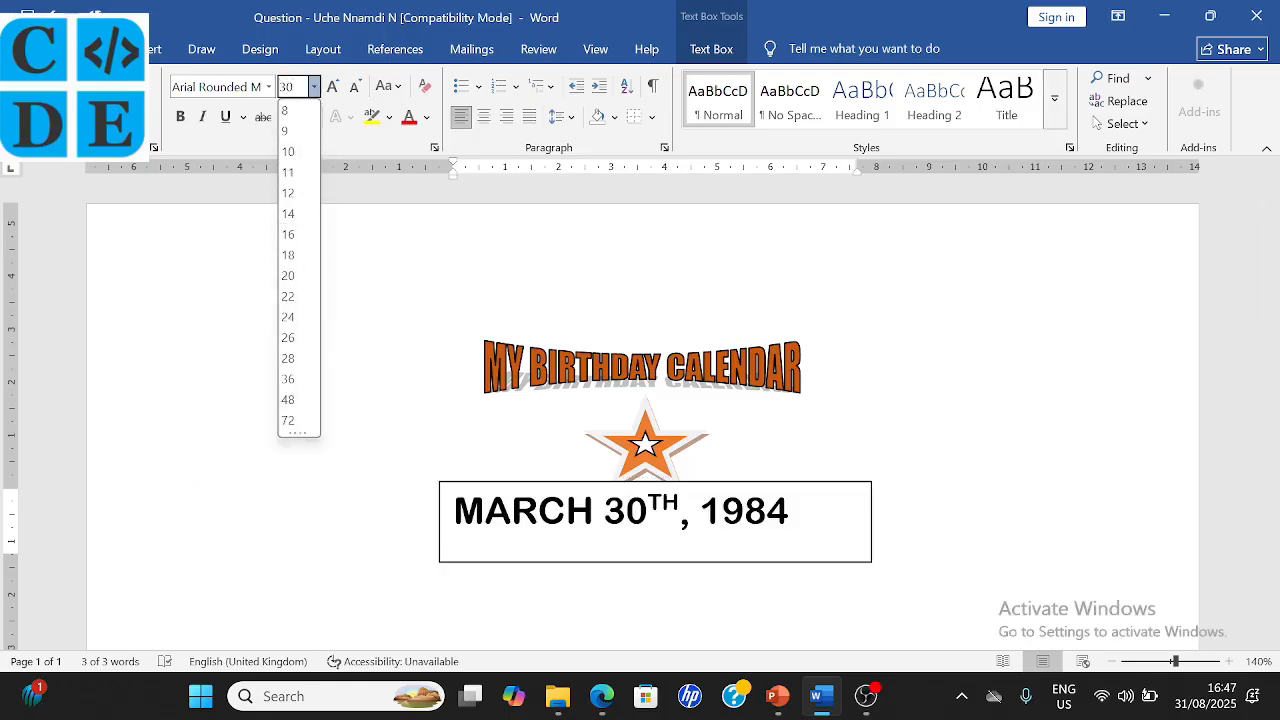
key(Return)
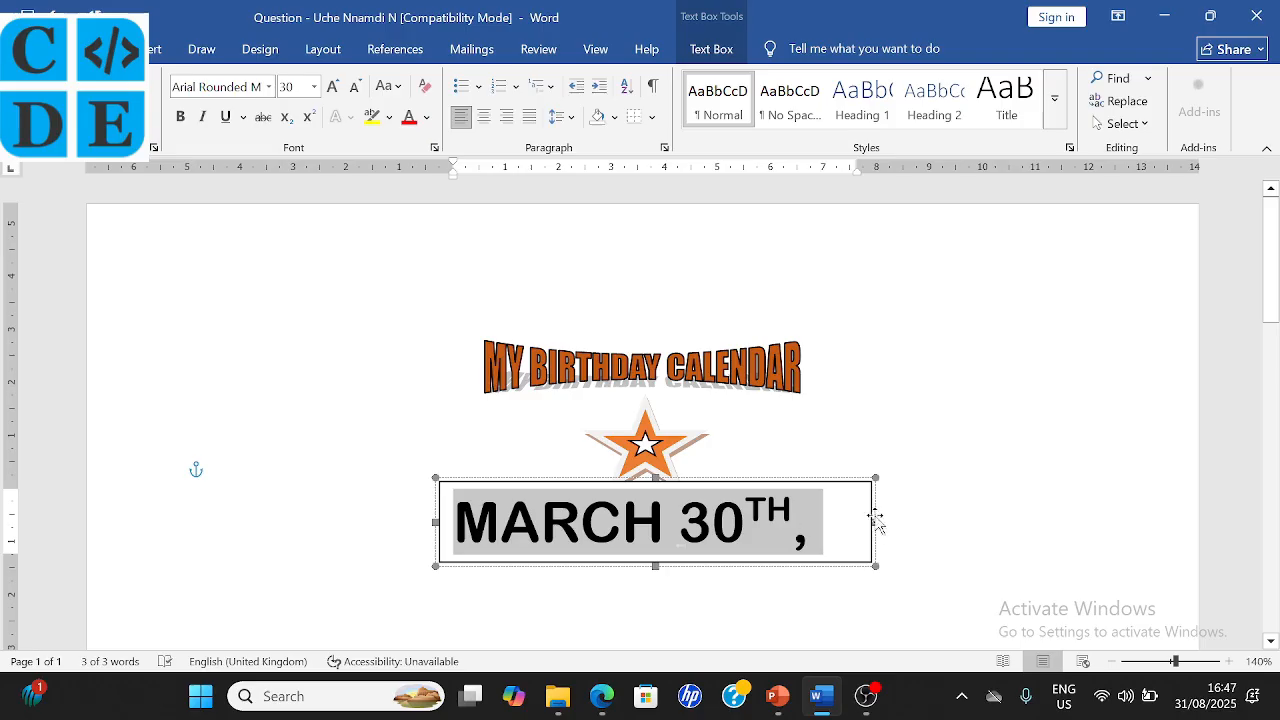
- Widen the date text box, centre the text, and position the box beneath the star
drag(876, 518, 1031, 520)
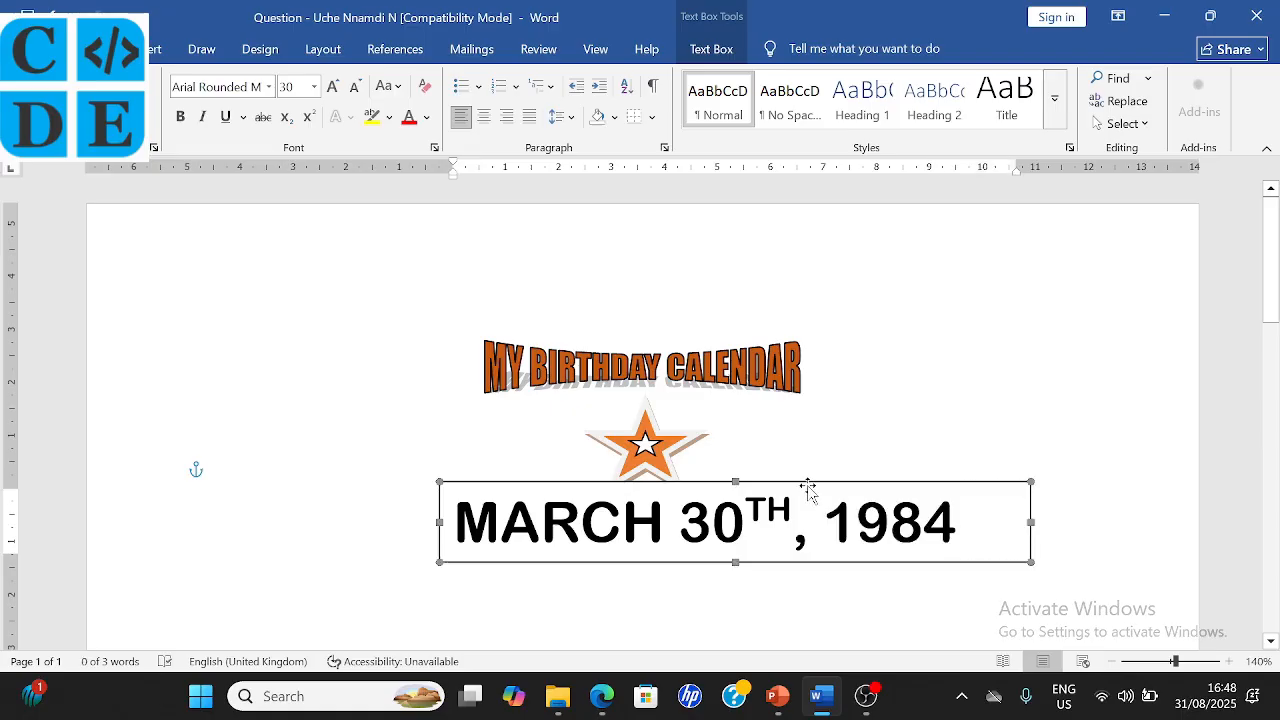
click(484, 117)
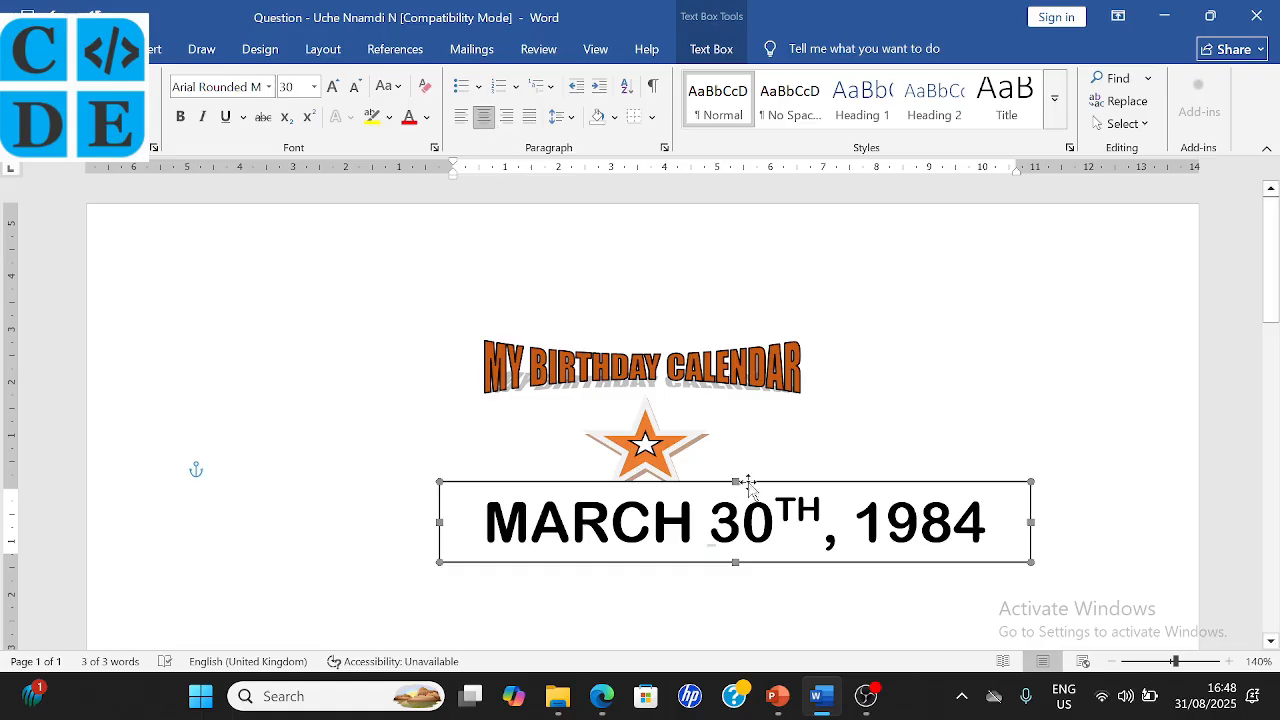
drag(745, 482, 698, 488)
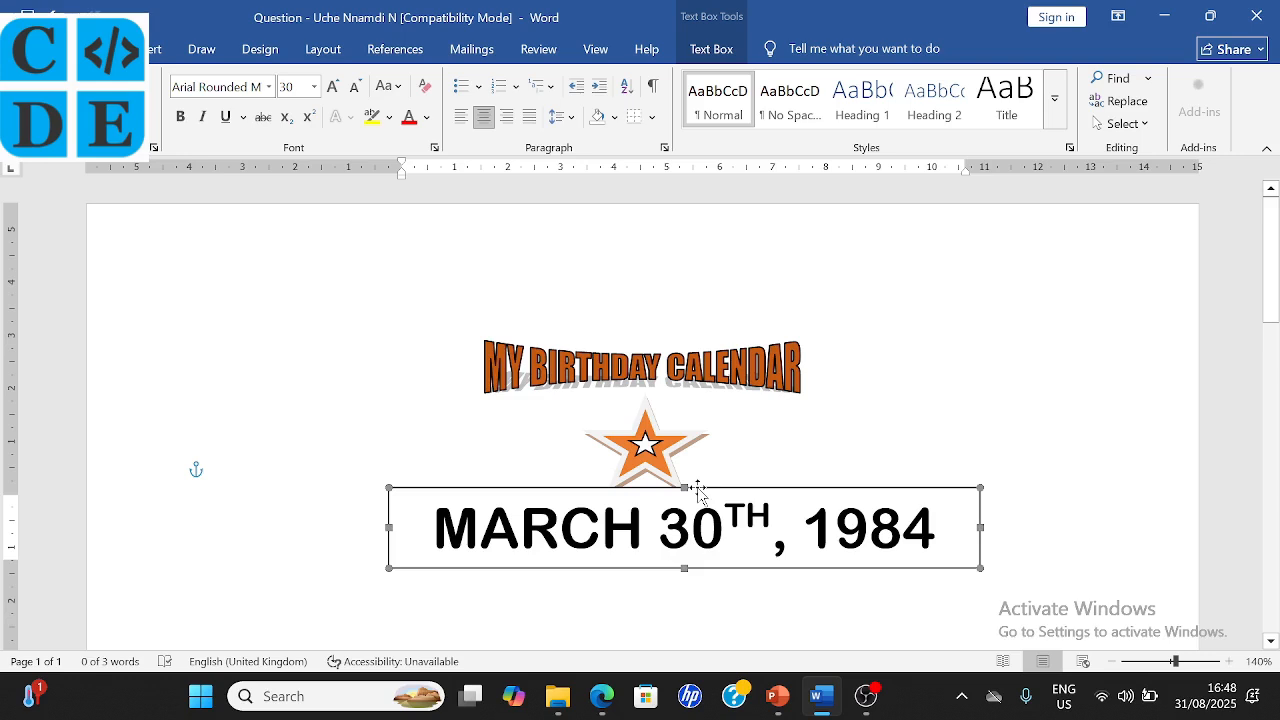
mouse_move(697, 487)
mouse_down()
mouse_move(697, 467)
mouse_move(709, 499)
mouse_up()
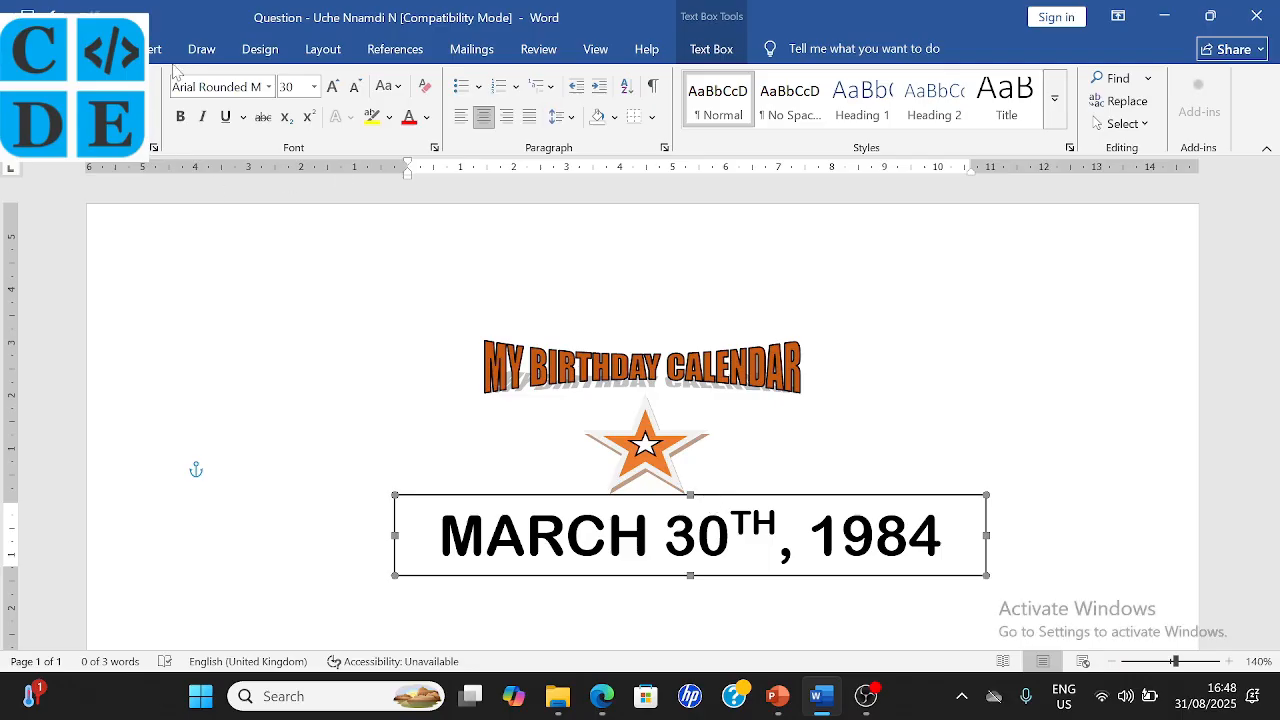
click(723, 52)
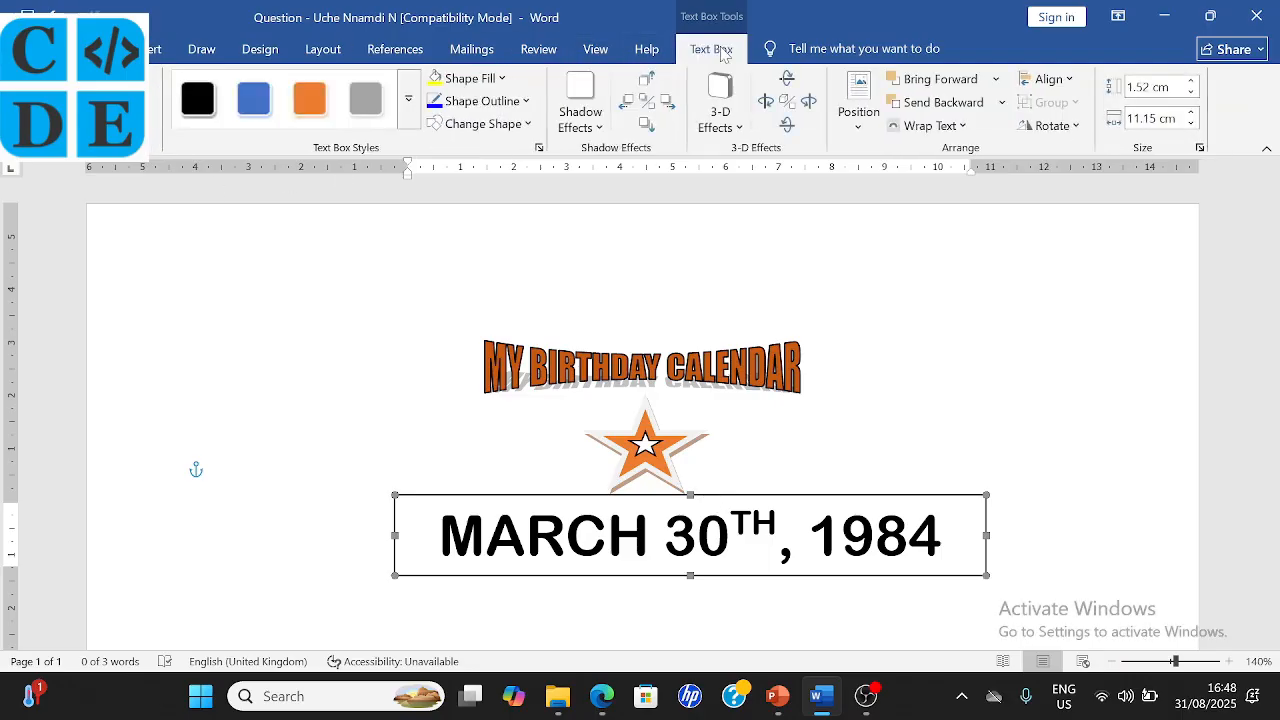
- Give the date text box No Outline and No Fill, and nudge it up beneath the star
click(522, 101)
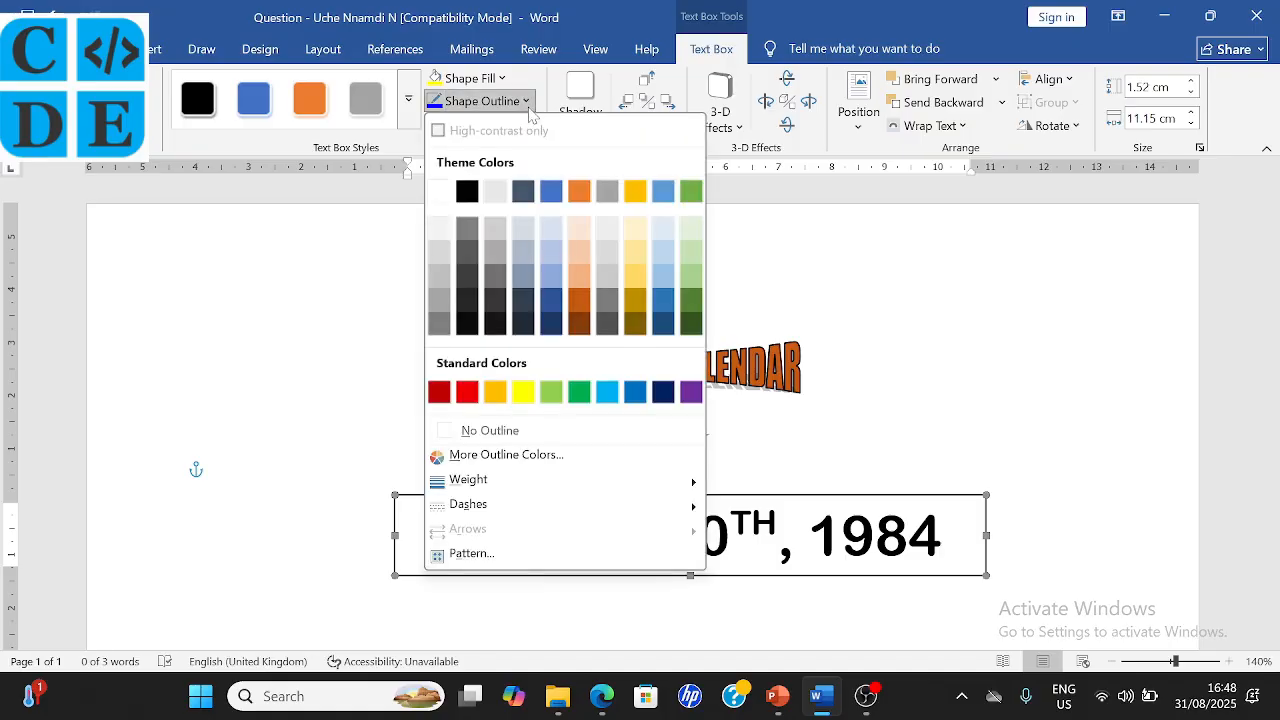
click(525, 432)
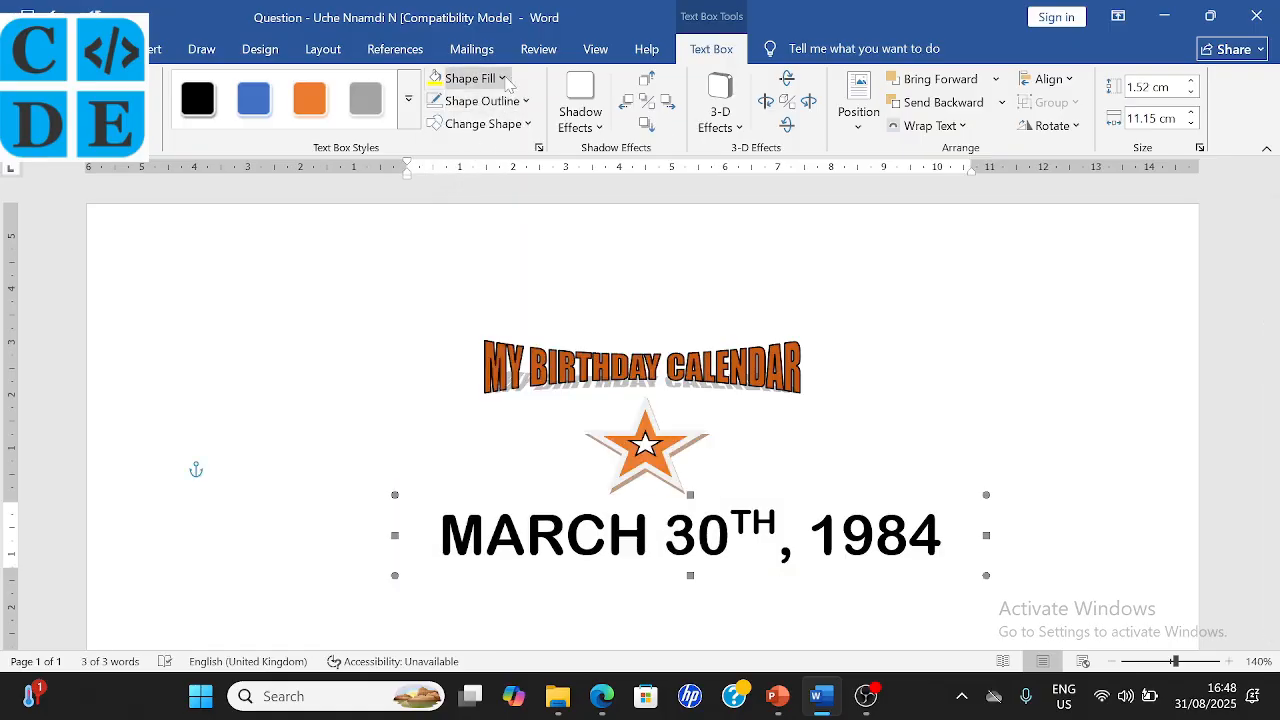
click(503, 79)
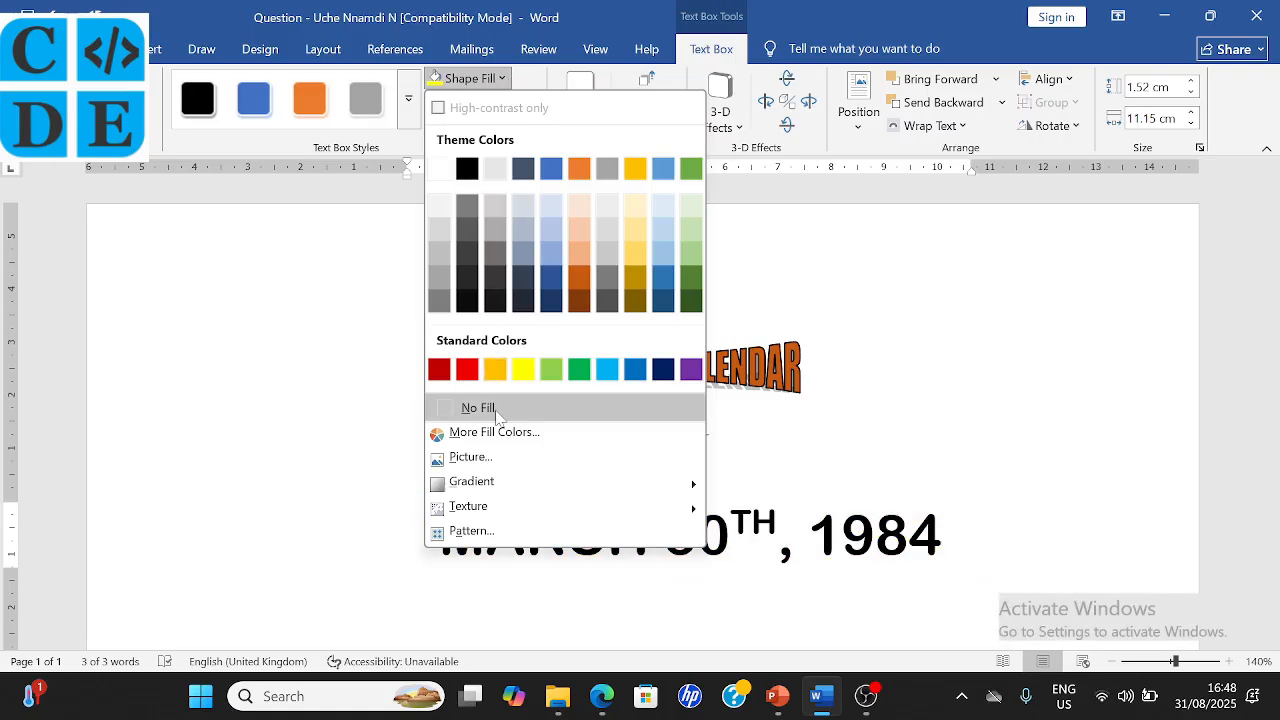
click(497, 410)
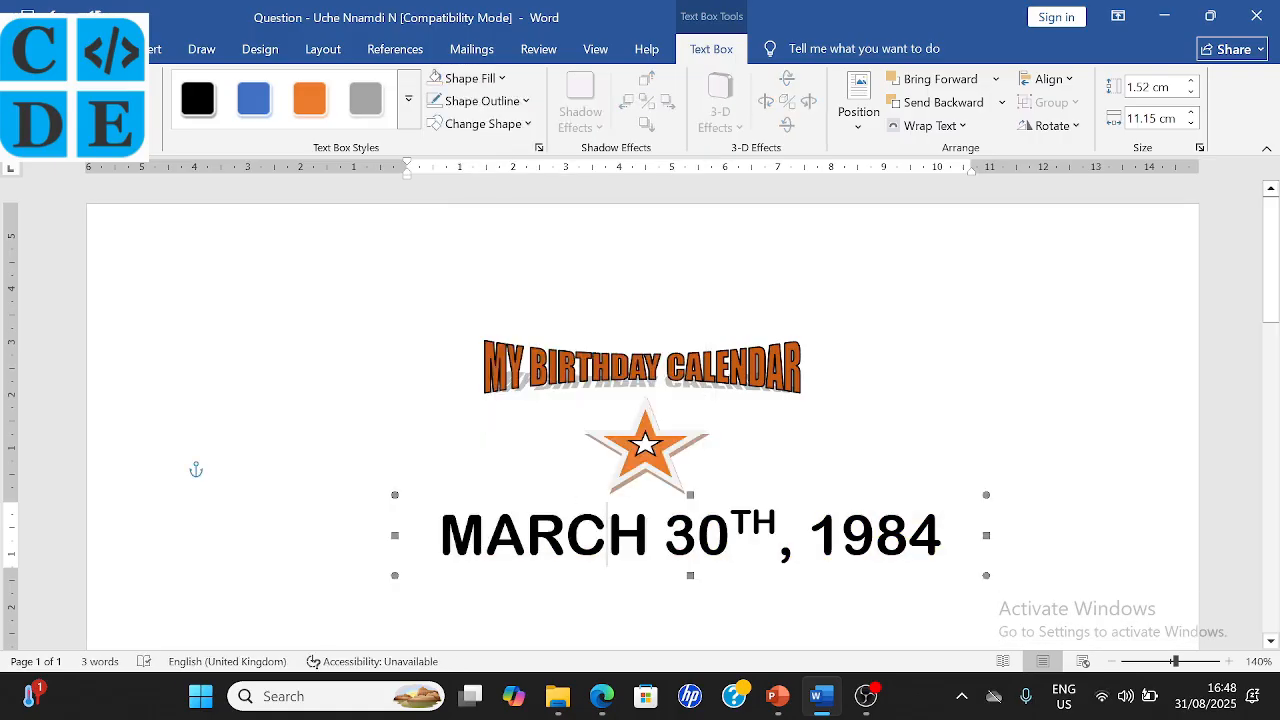
mouse_move(580, 494)
mouse_down()
mouse_move(580, 460)
mouse_move(580, 480)
mouse_up()
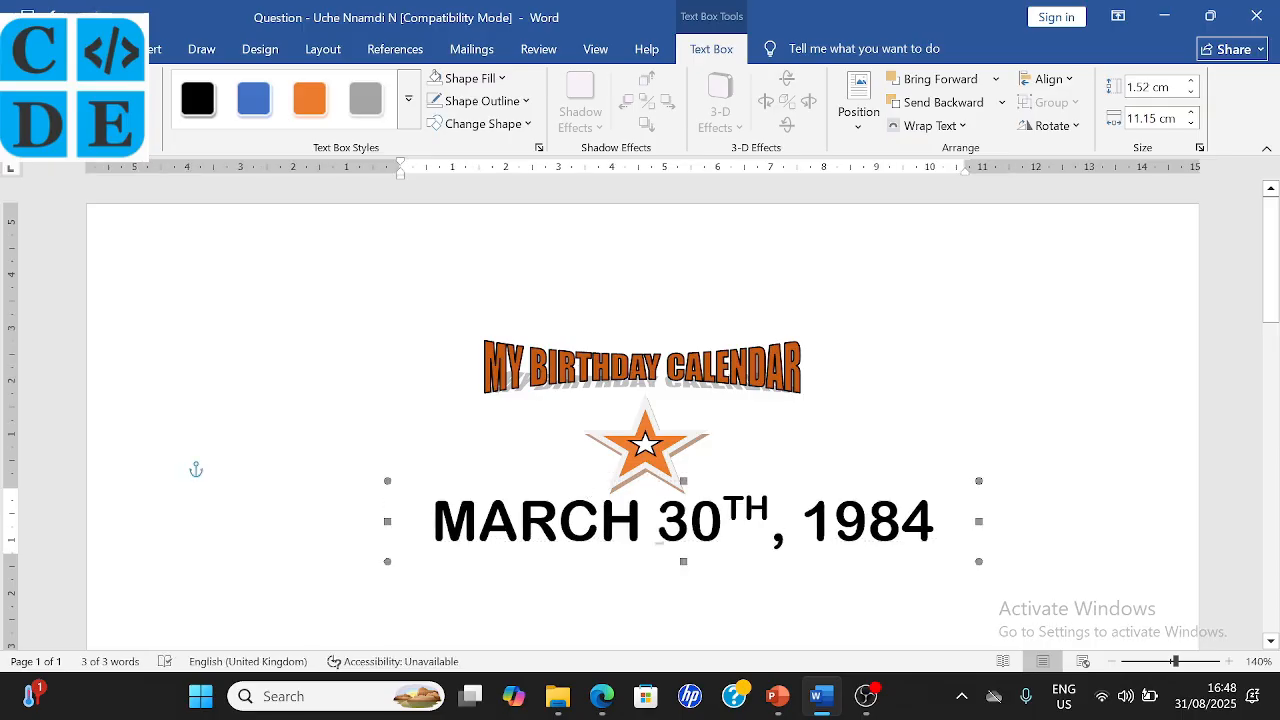
click(1000, 561)
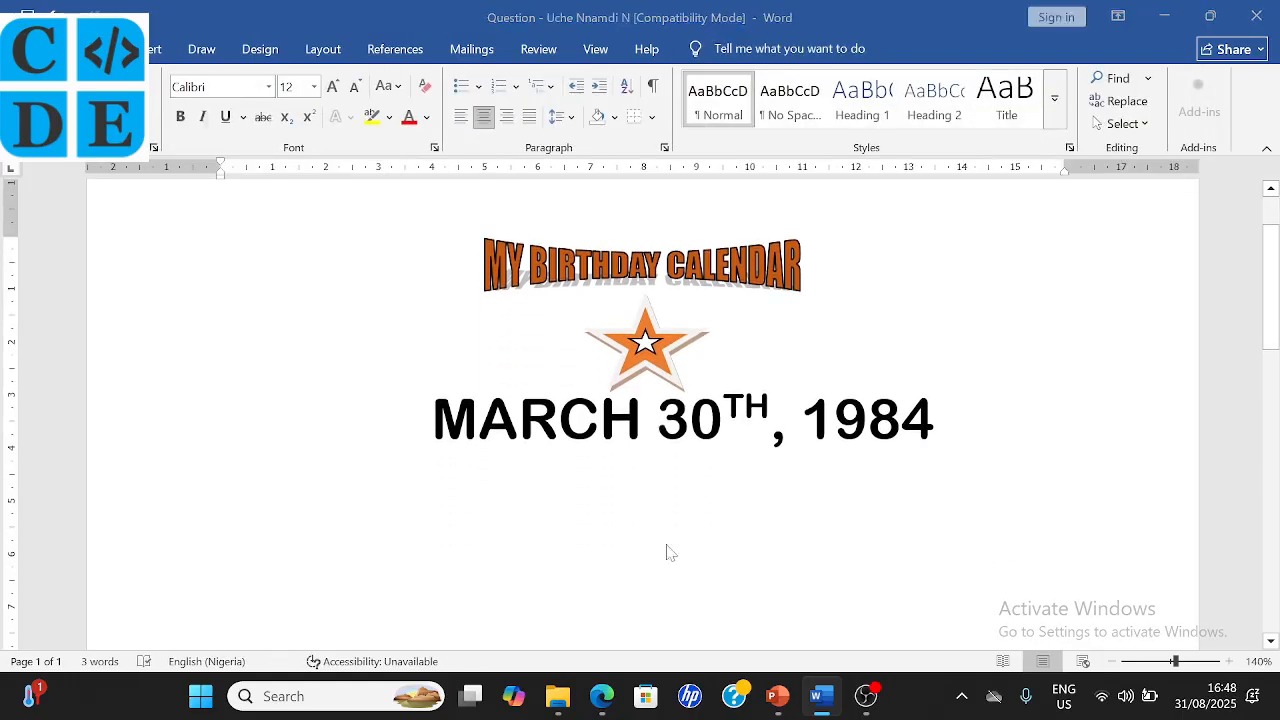
key(alt+Tab)
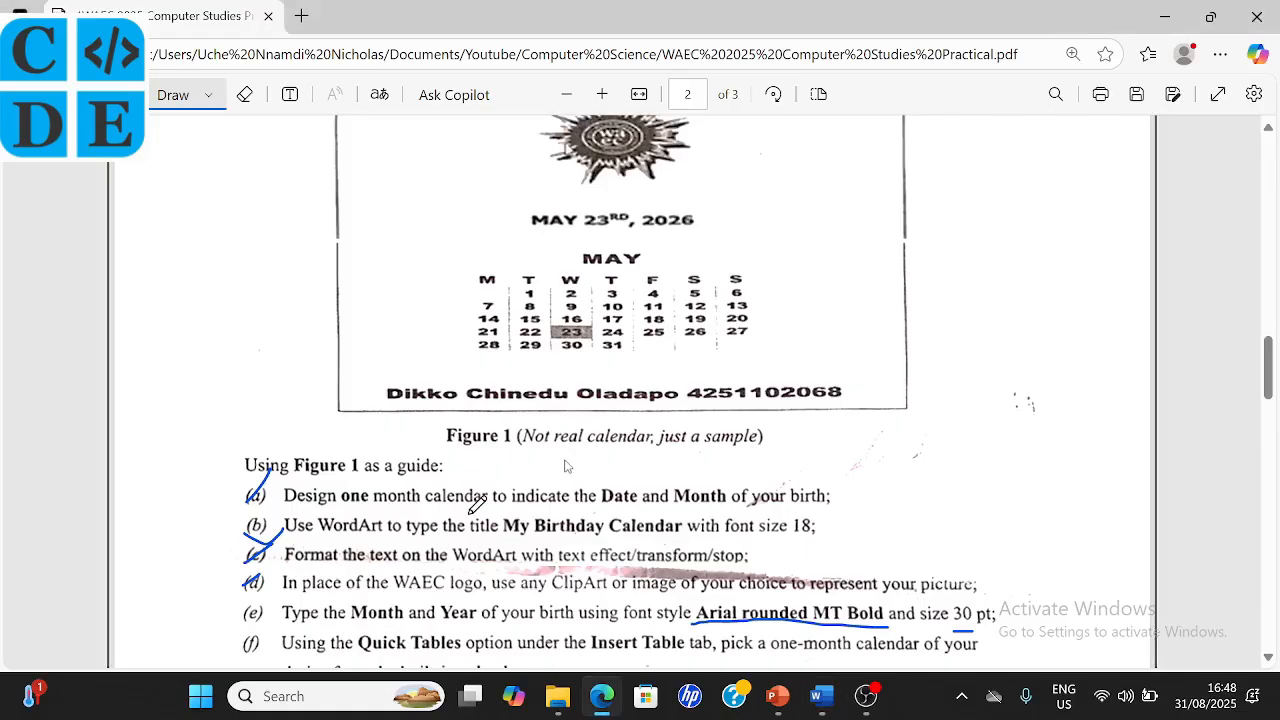
- Scroll down the exam PDF to read the next calendar instructions, then return to Word
key(alt+Tab)
key(Escape)
scroll(565, 310, down, 3)
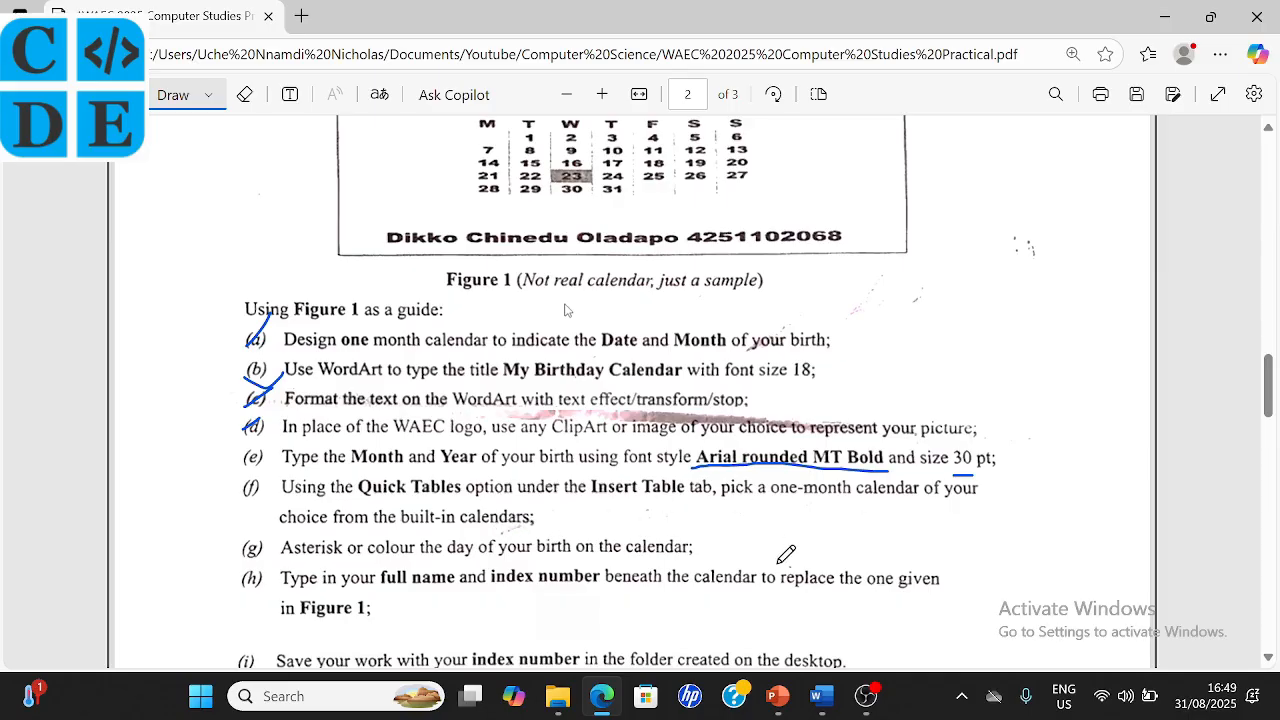
click(818, 700)
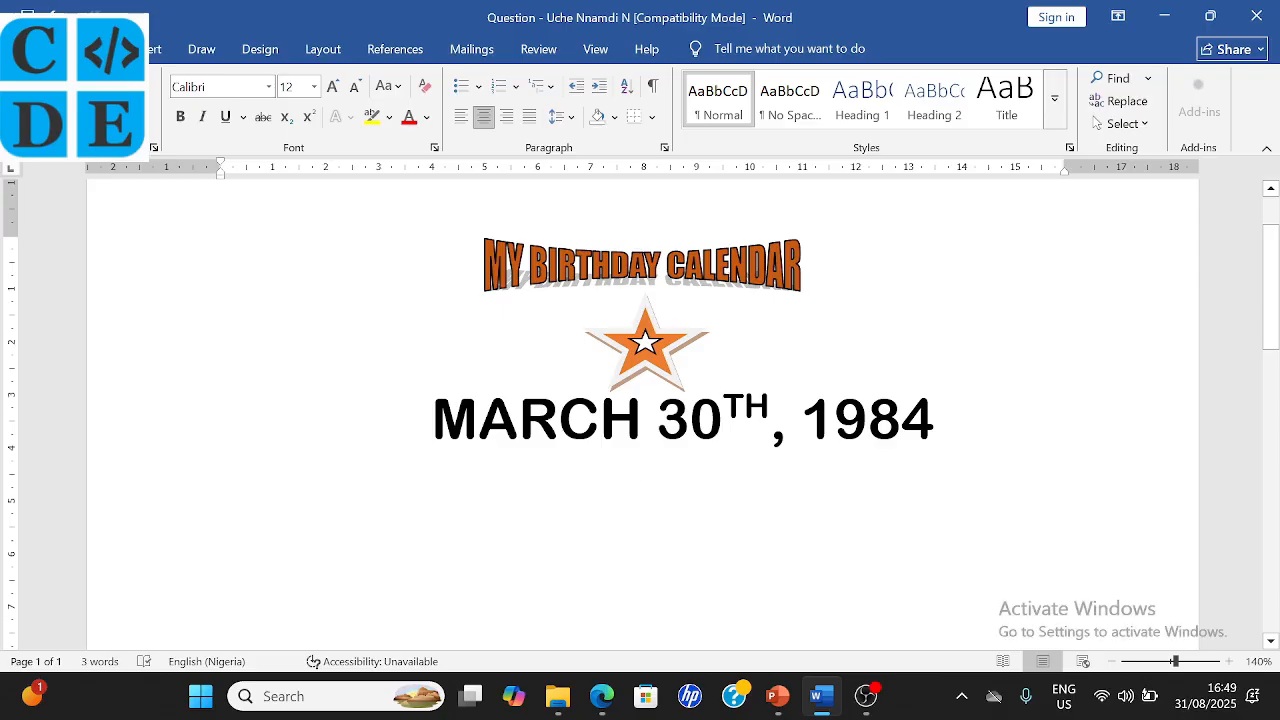
- Insert the Calendar 2 Quick Table month calendar, showing May, below the date
click(154, 52)
click(152, 118)
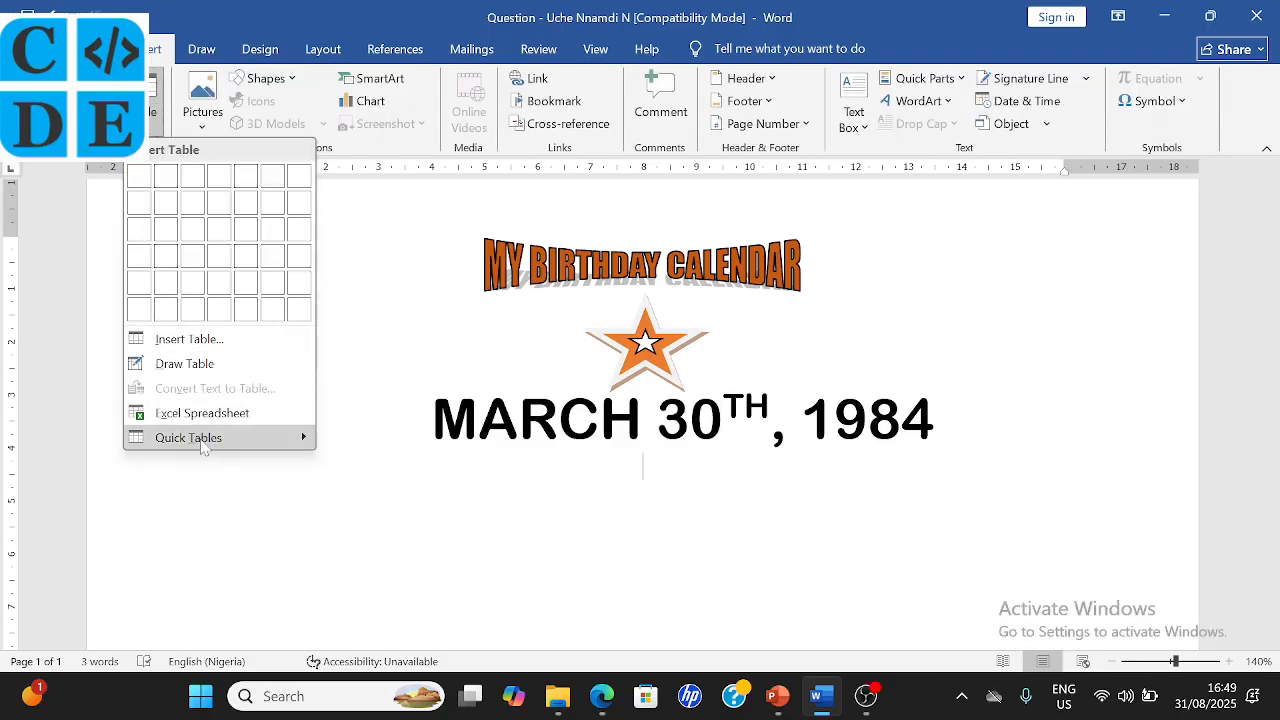
mouse_move(200, 445)
scroll(475, 452, down, 6)
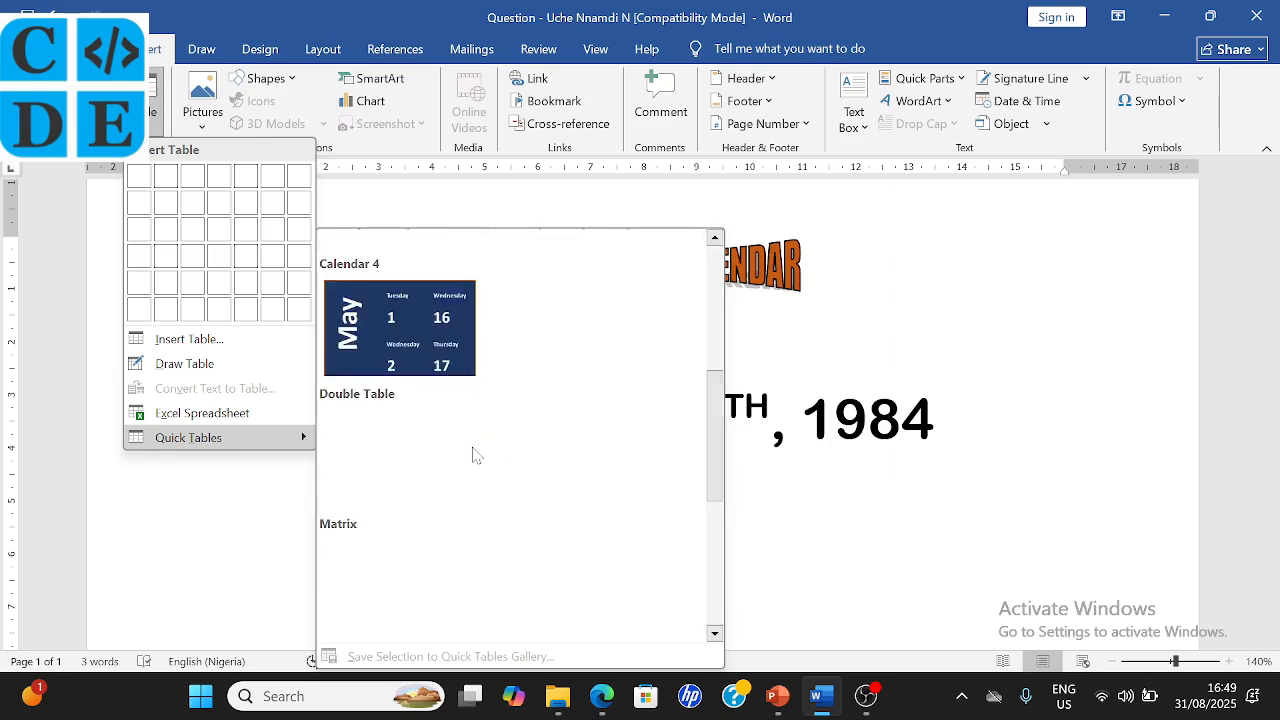
scroll(476, 455, up, 3)
scroll(476, 455, down, 3)
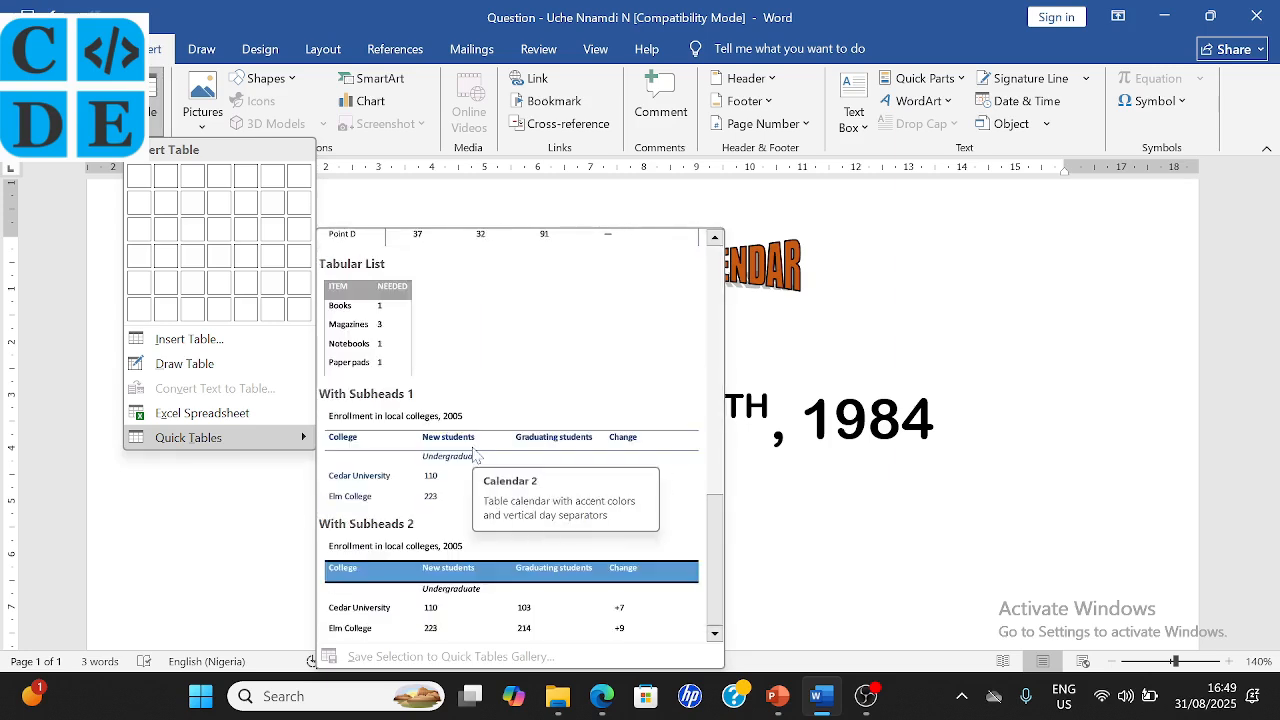
scroll(476, 455, up, 6)
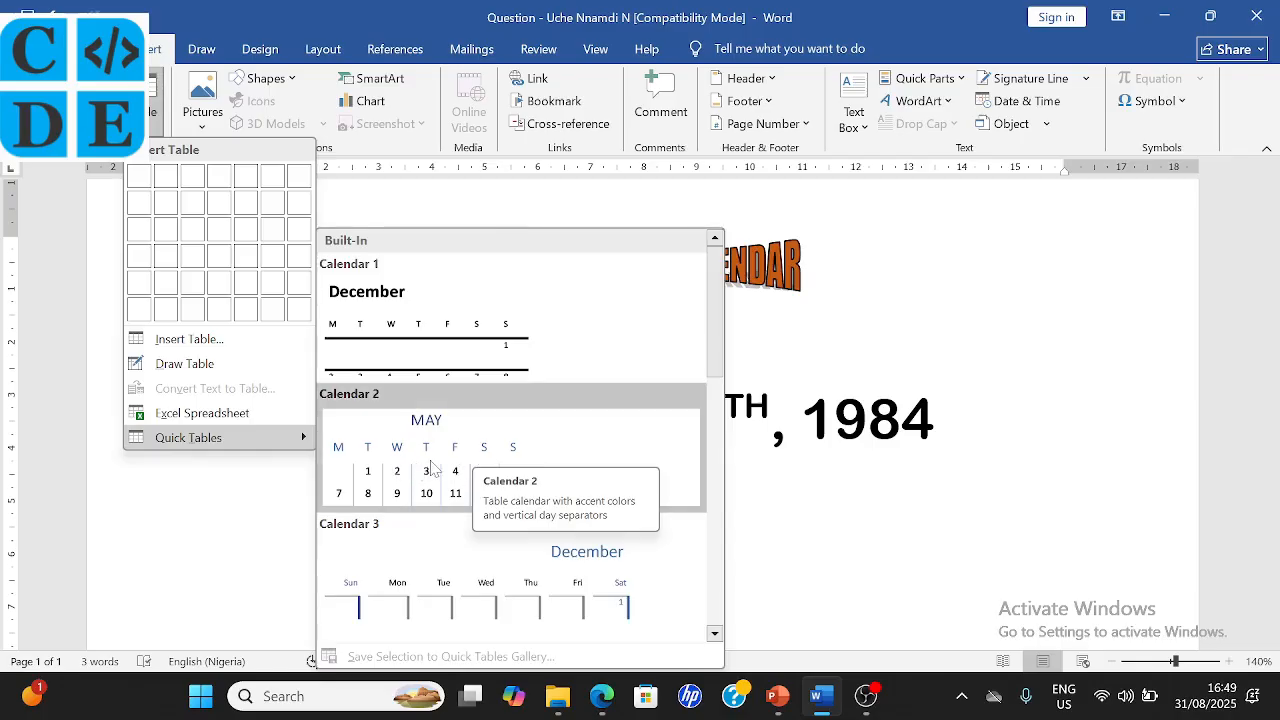
click(432, 468)
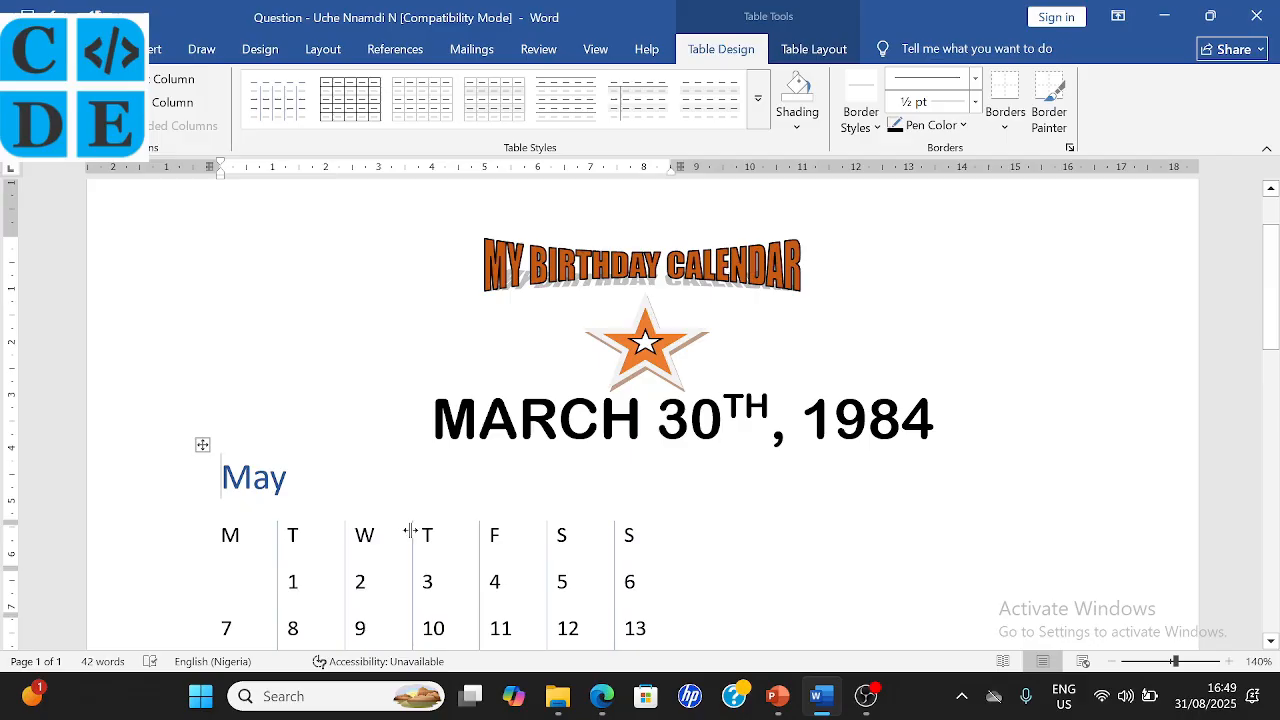
- Centre the whole May calendar table on the page
click(203, 445)
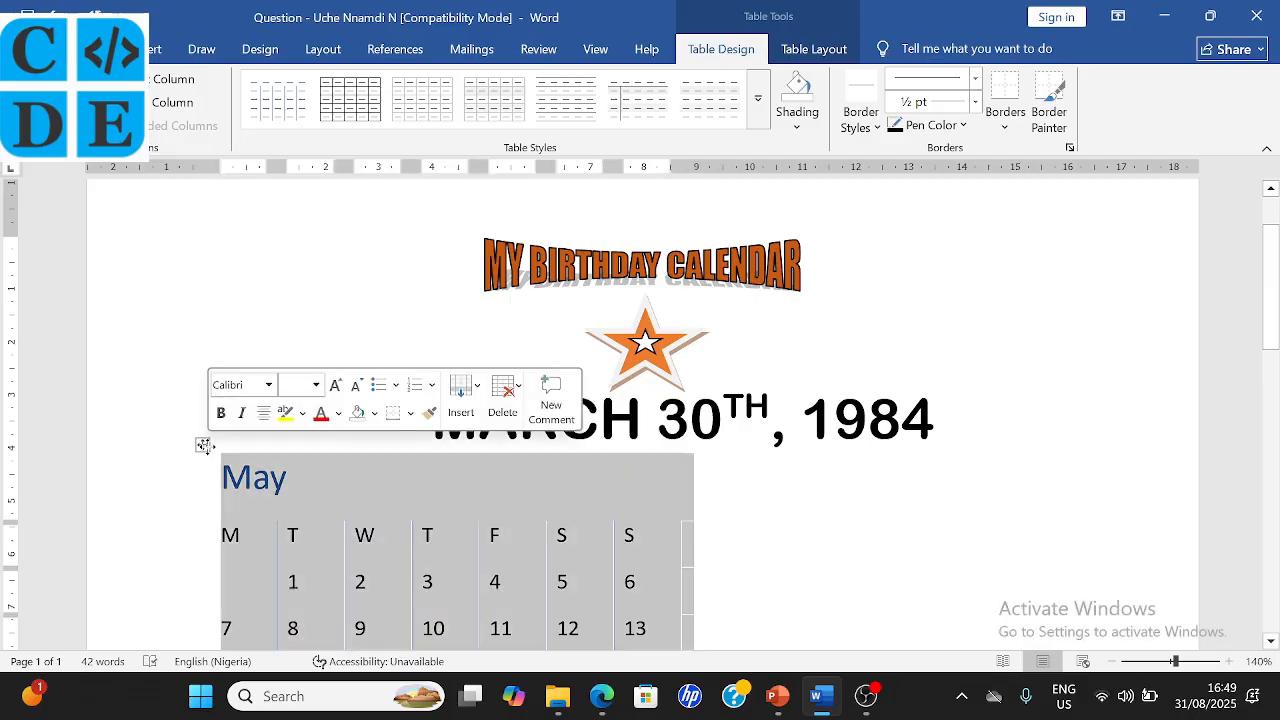
click(84, 49)
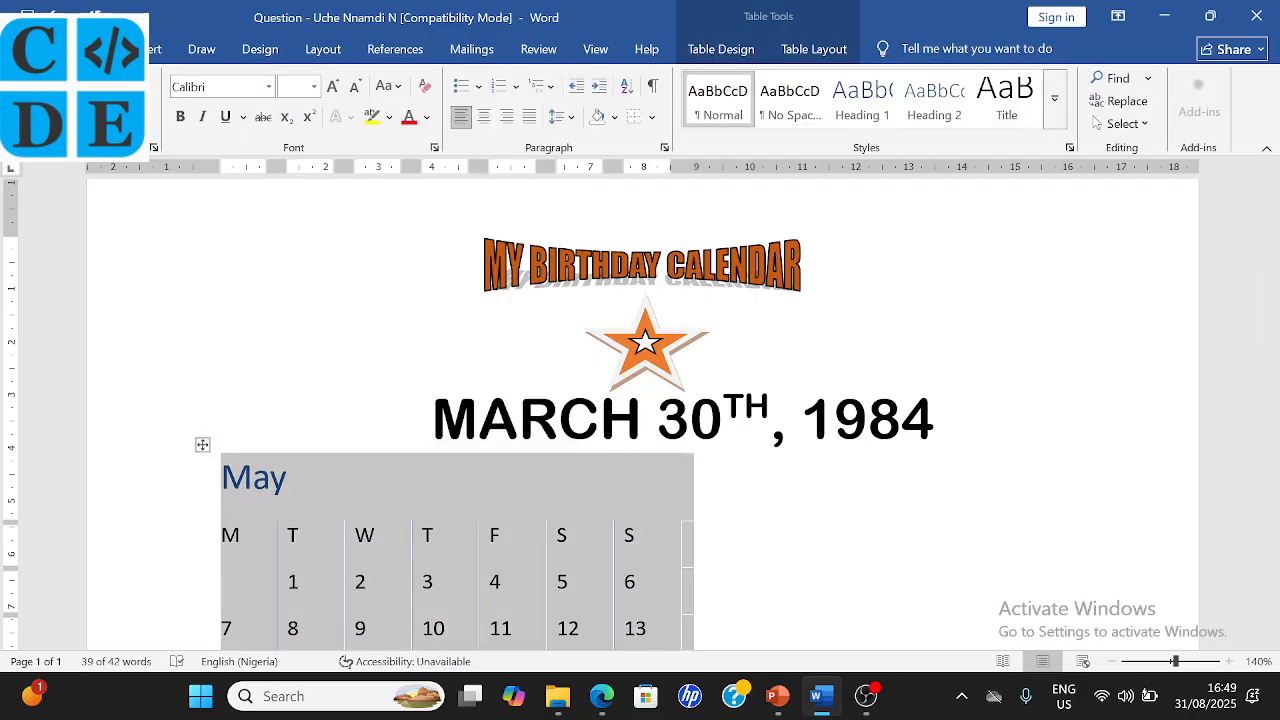
click(486, 120)
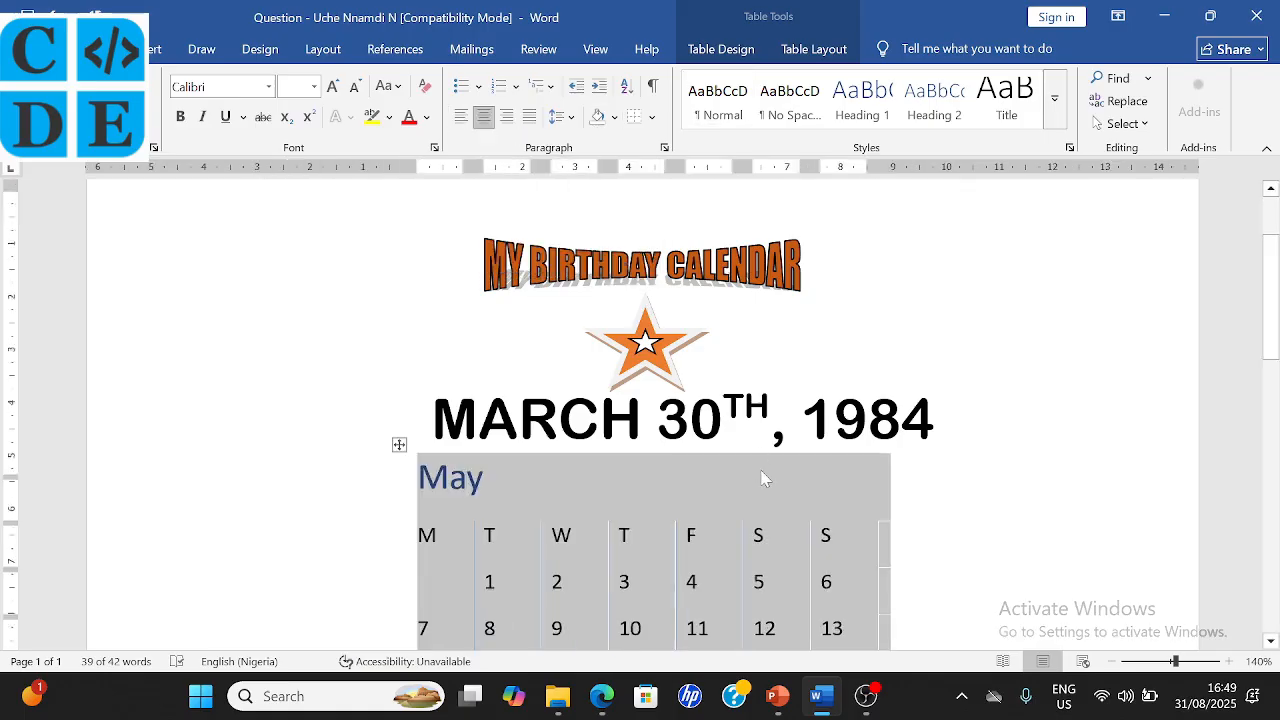
- Centre the May month heading above the weekdays
scroll(763, 480, down, 3)
scroll(763, 479, down, 1)
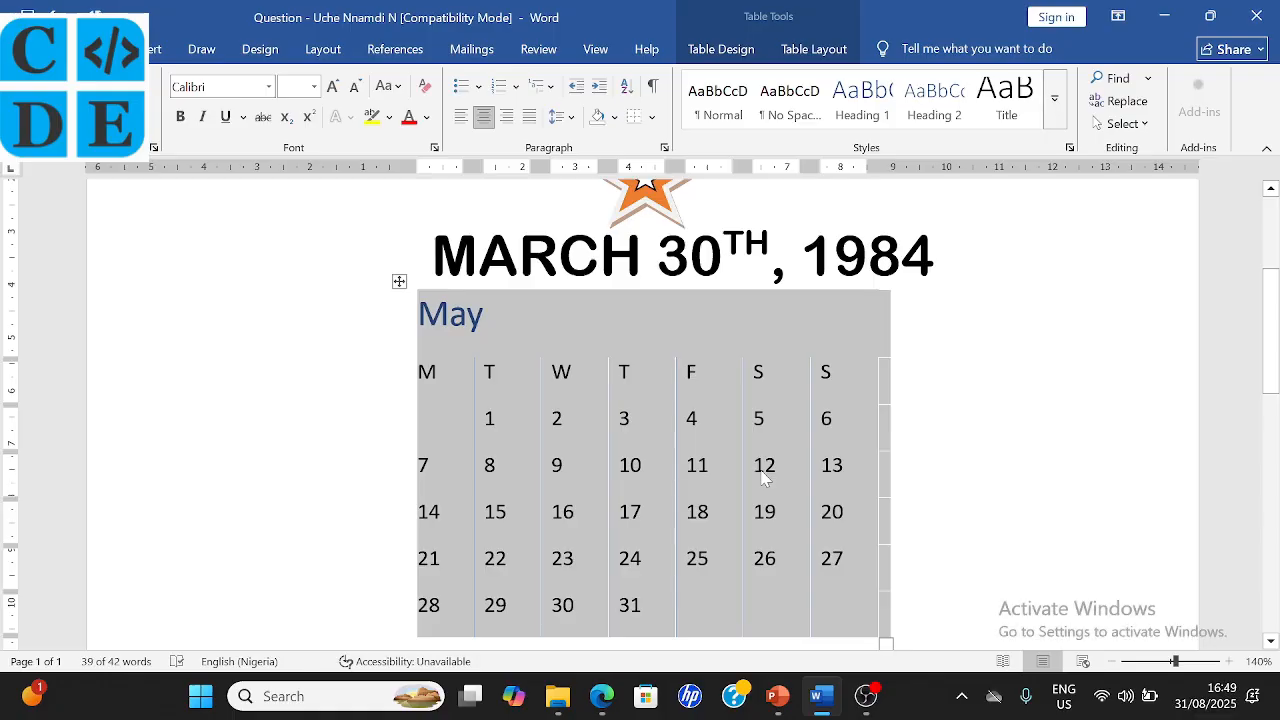
click(482, 316)
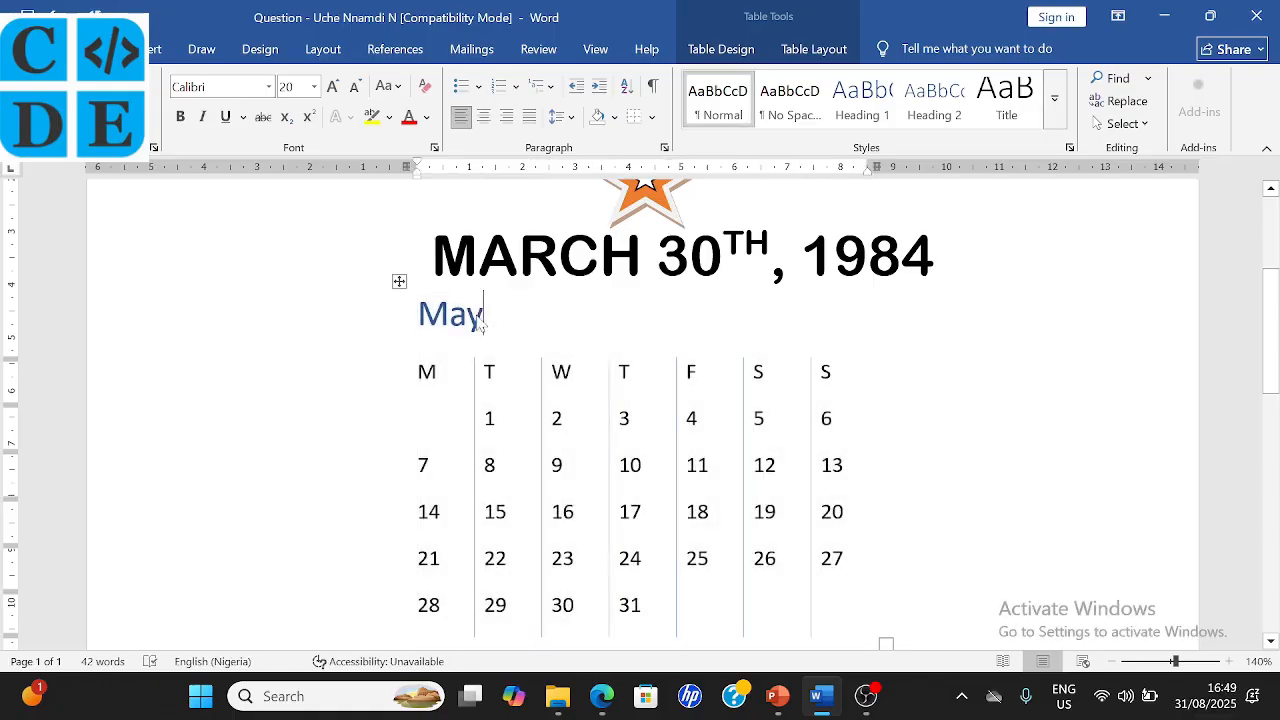
click(483, 116)
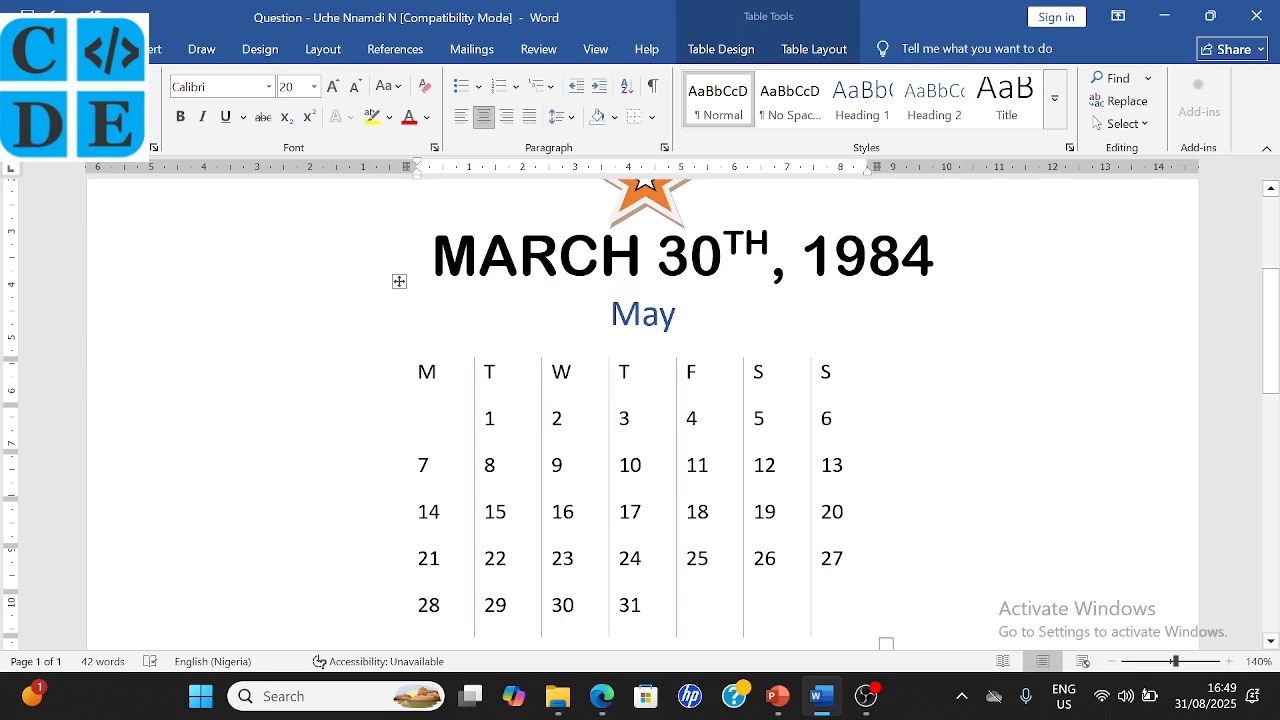
- Change the calendar heading from May to March, then bring the exam PDF forward
key(BackSpace)
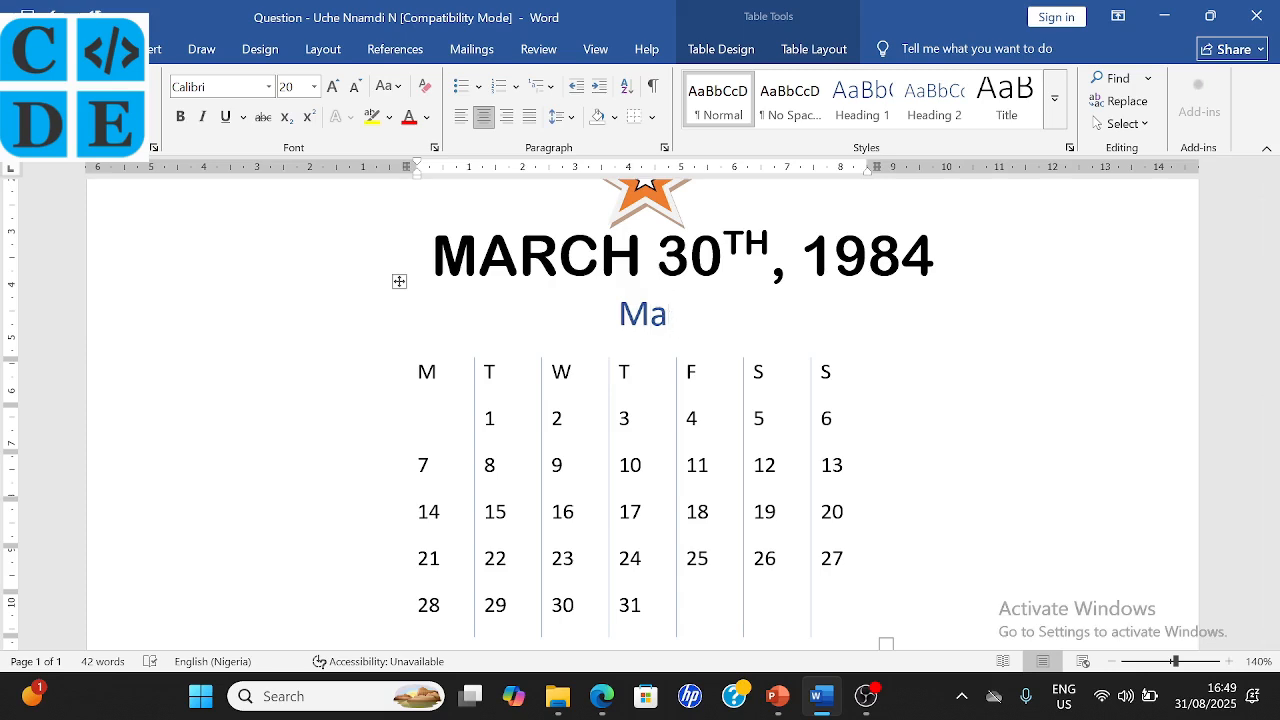
text(RCH)
key(BackSpace)
key(BackSpace)
key(BackSpace)
text(rch)
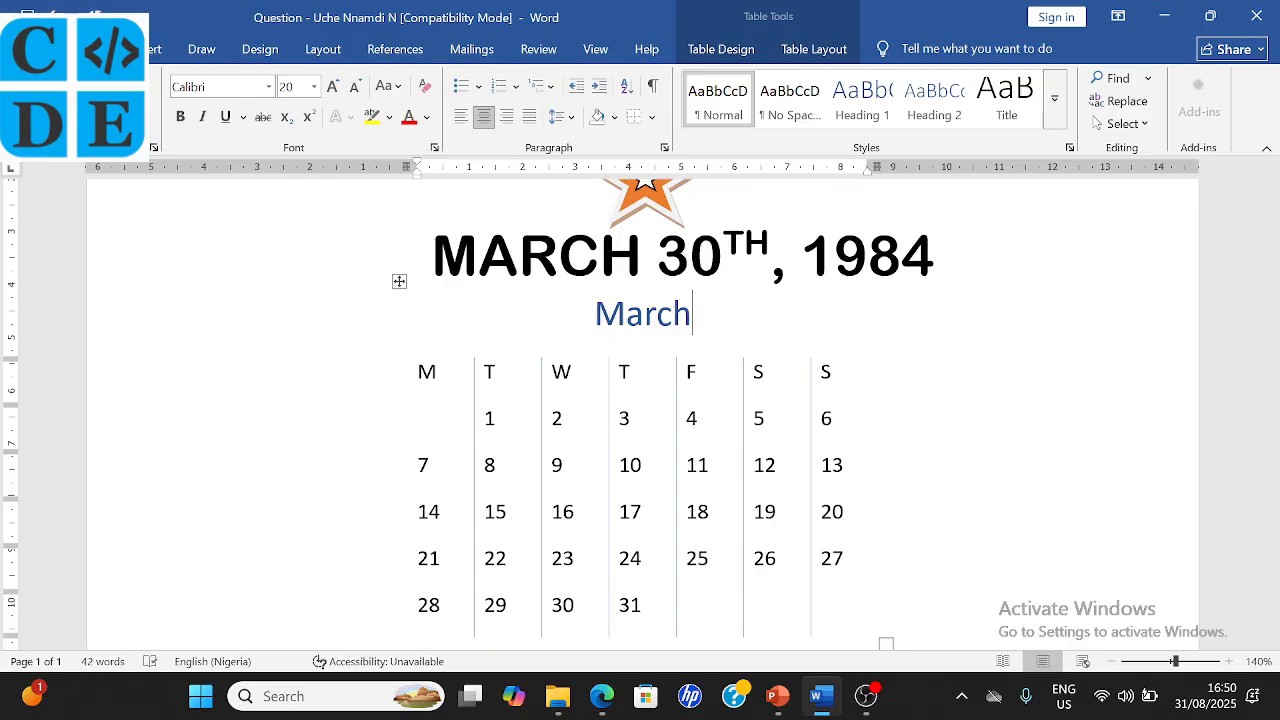
scroll(640, 413, down, 1)
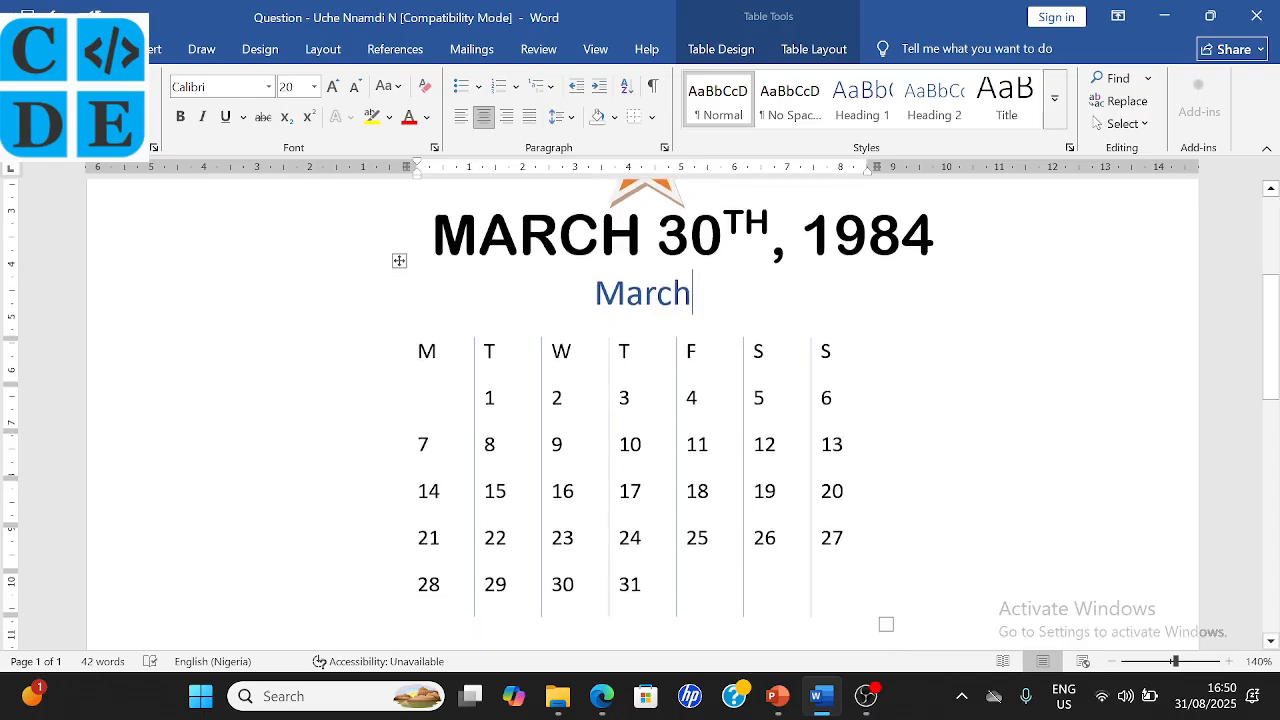
click(601, 696)
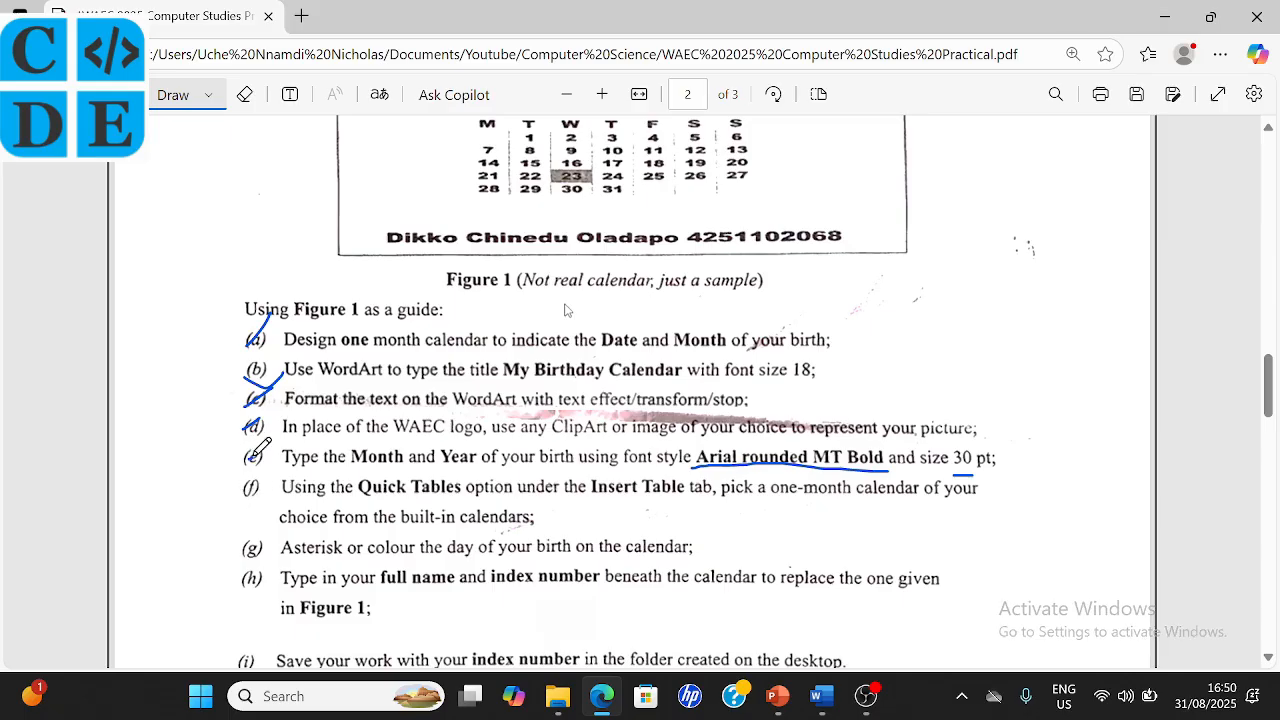
- Draw blue check marks over items (f) and (g) on the exam PDF
drag(244, 494, 265, 483)
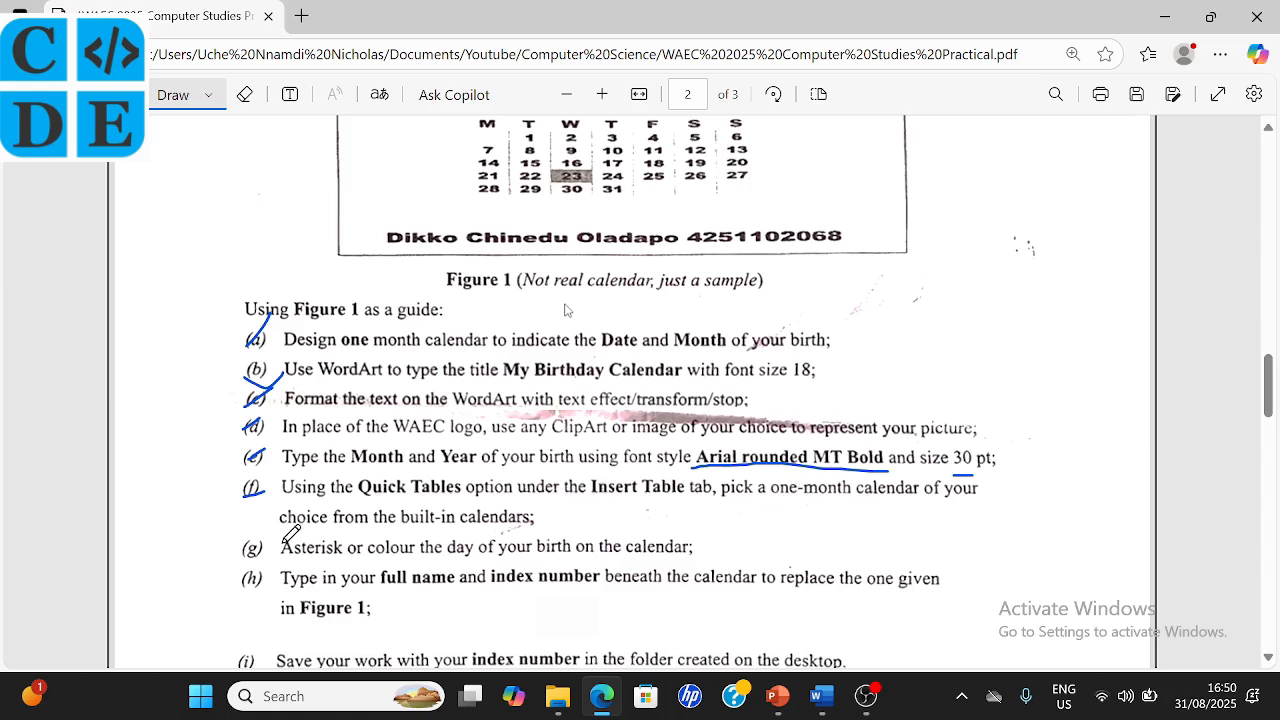
drag(240, 552, 264, 541)
- Back in Word, highlight the date 30 in the March calendar in yellow
click(822, 700)
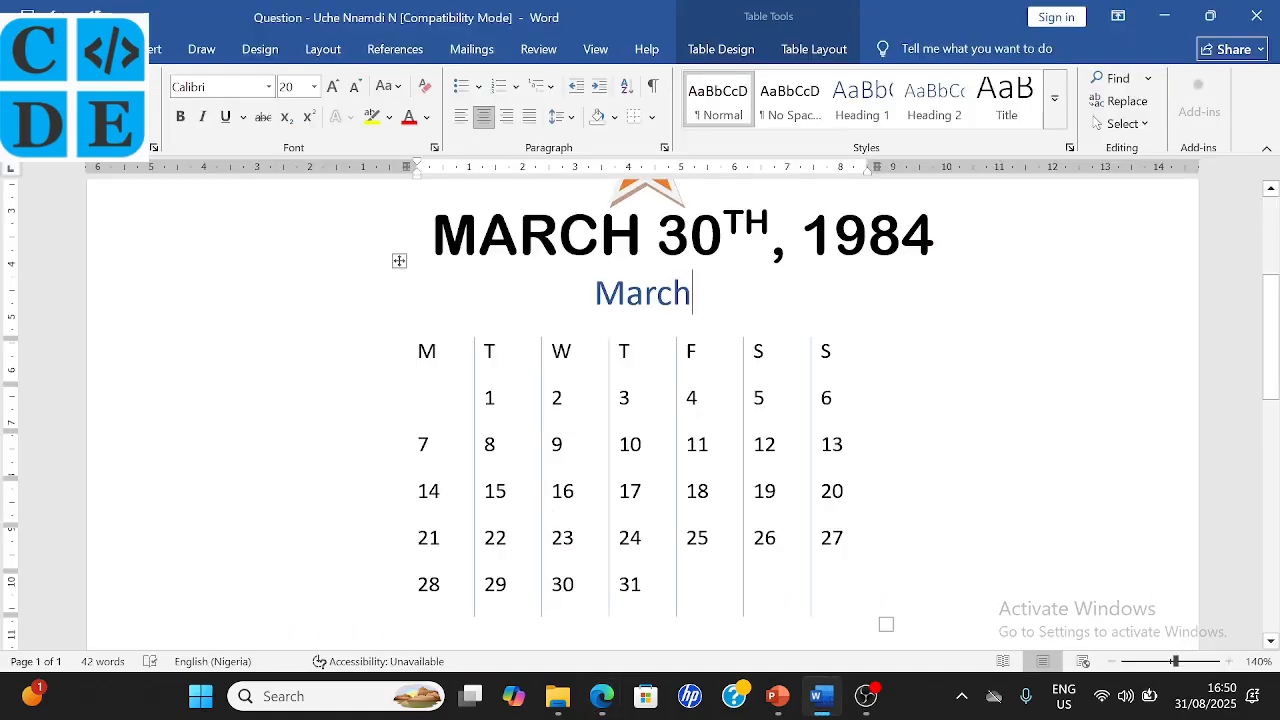
drag(578, 590, 558, 592)
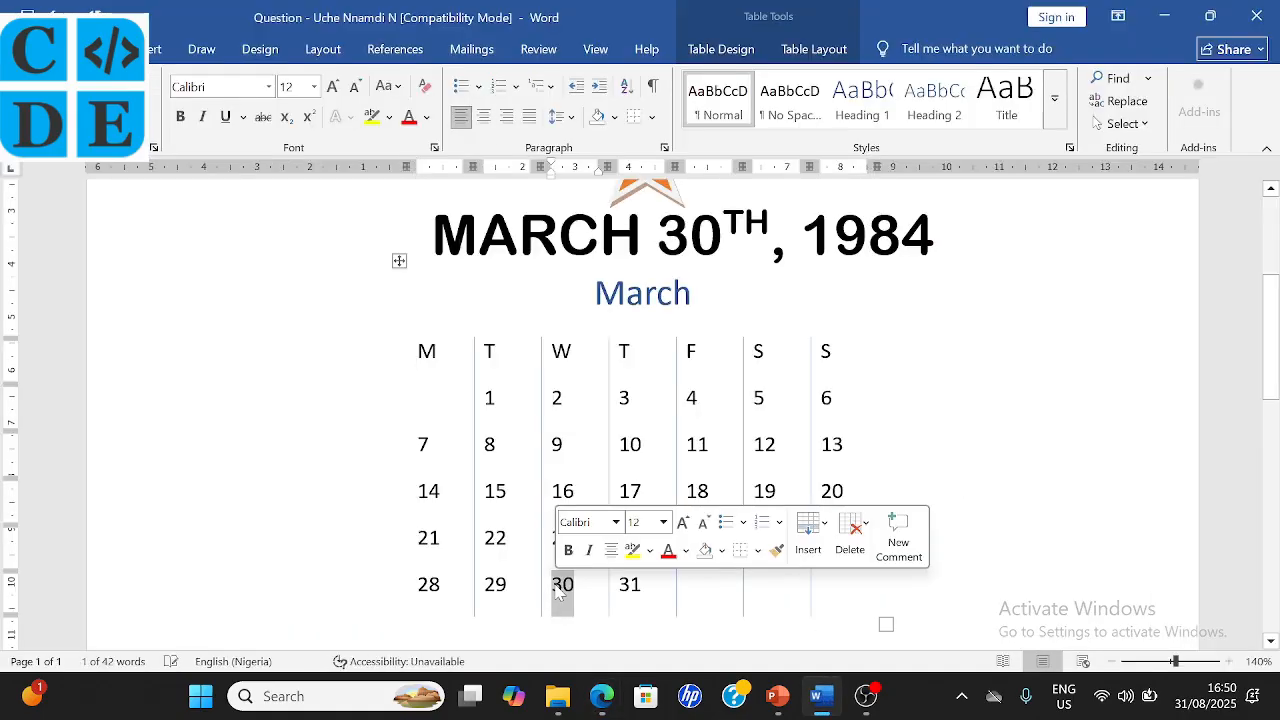
click(632, 551)
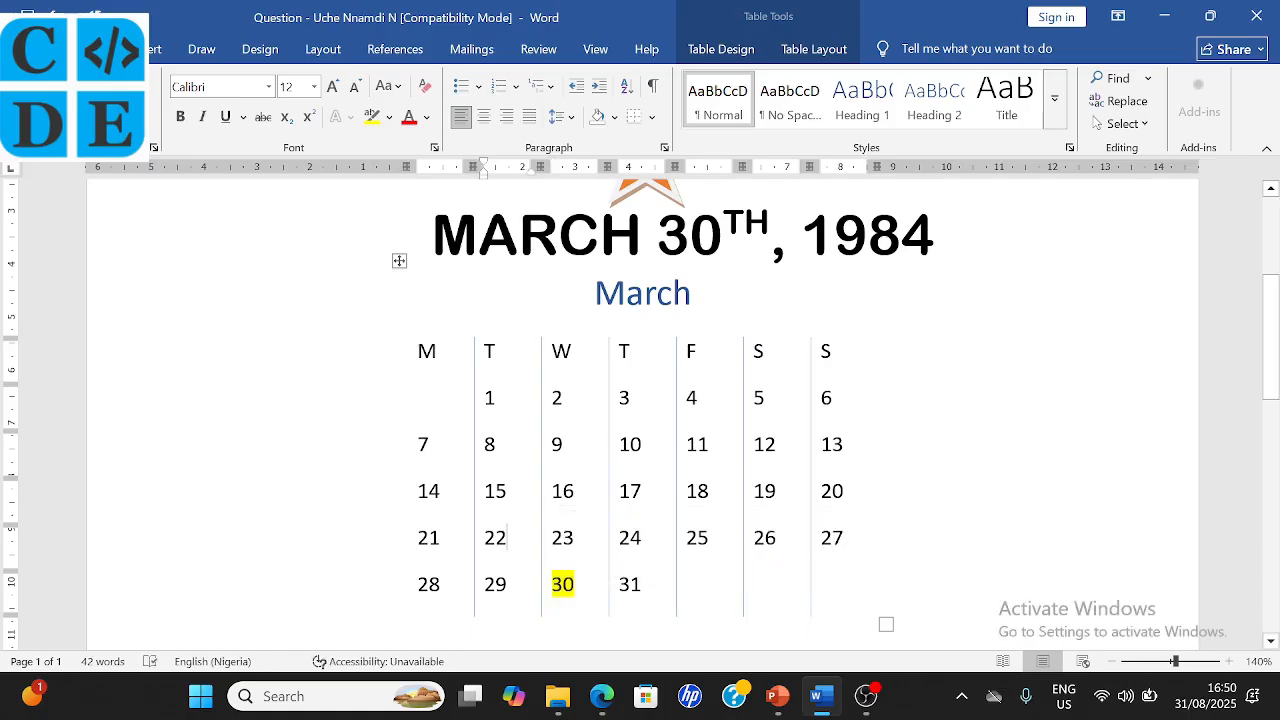
scroll(523, 527, down, 1)
scroll(523, 527, up, 1)
scroll(523, 527, down, 2)
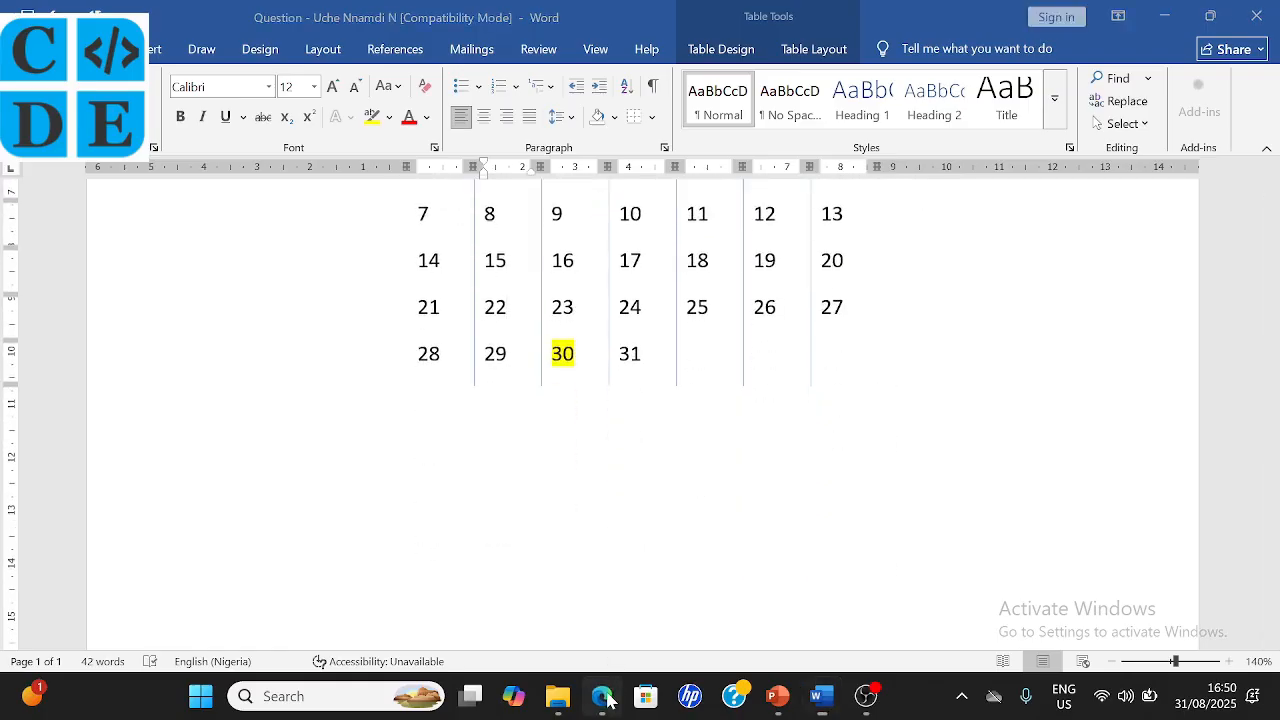
- Check off item (h) on the exam PDF and return to the Word document
click(601, 696)
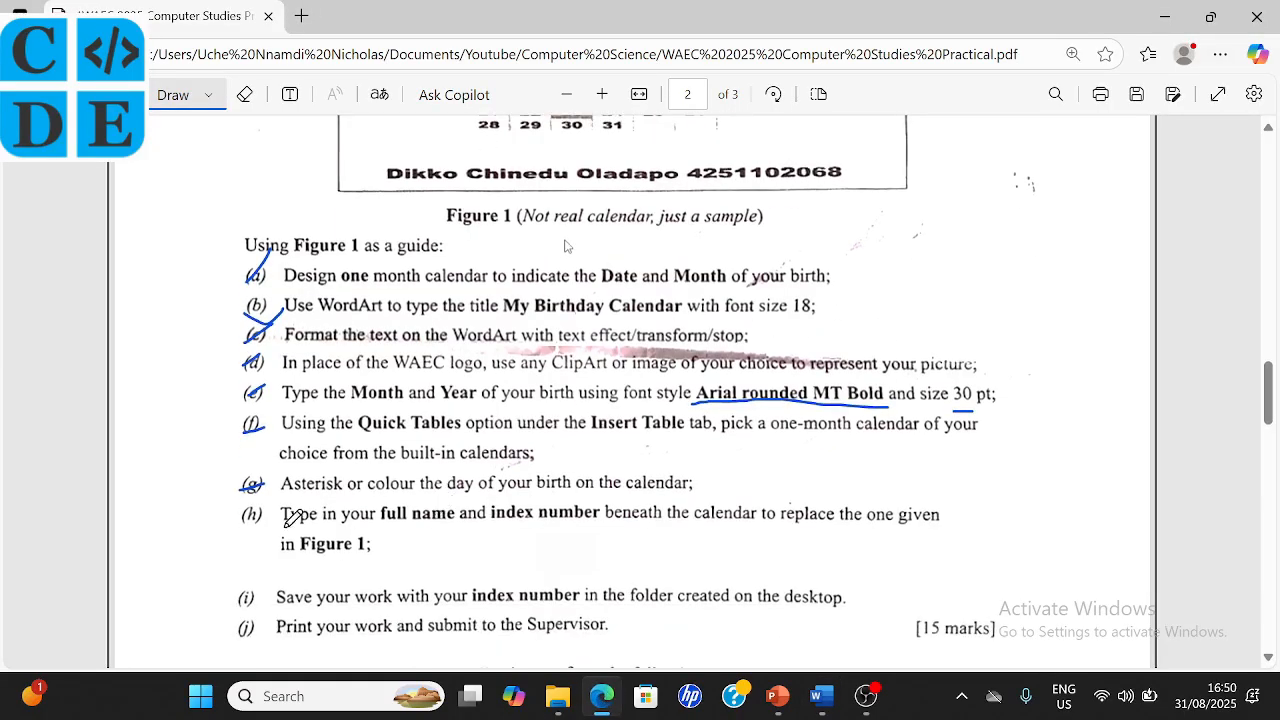
mouse_move(242, 510)
mouse_down()
mouse_move(252, 520)
mouse_move(273, 507)
mouse_up()
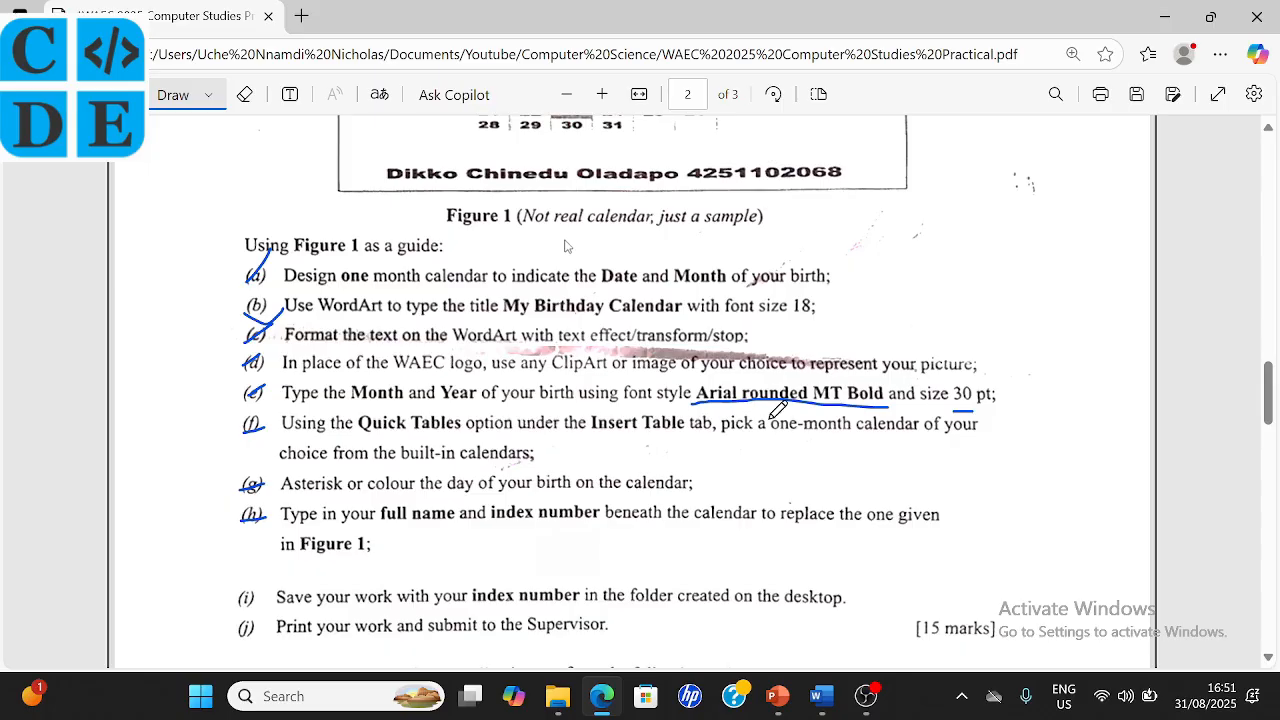
click(820, 698)
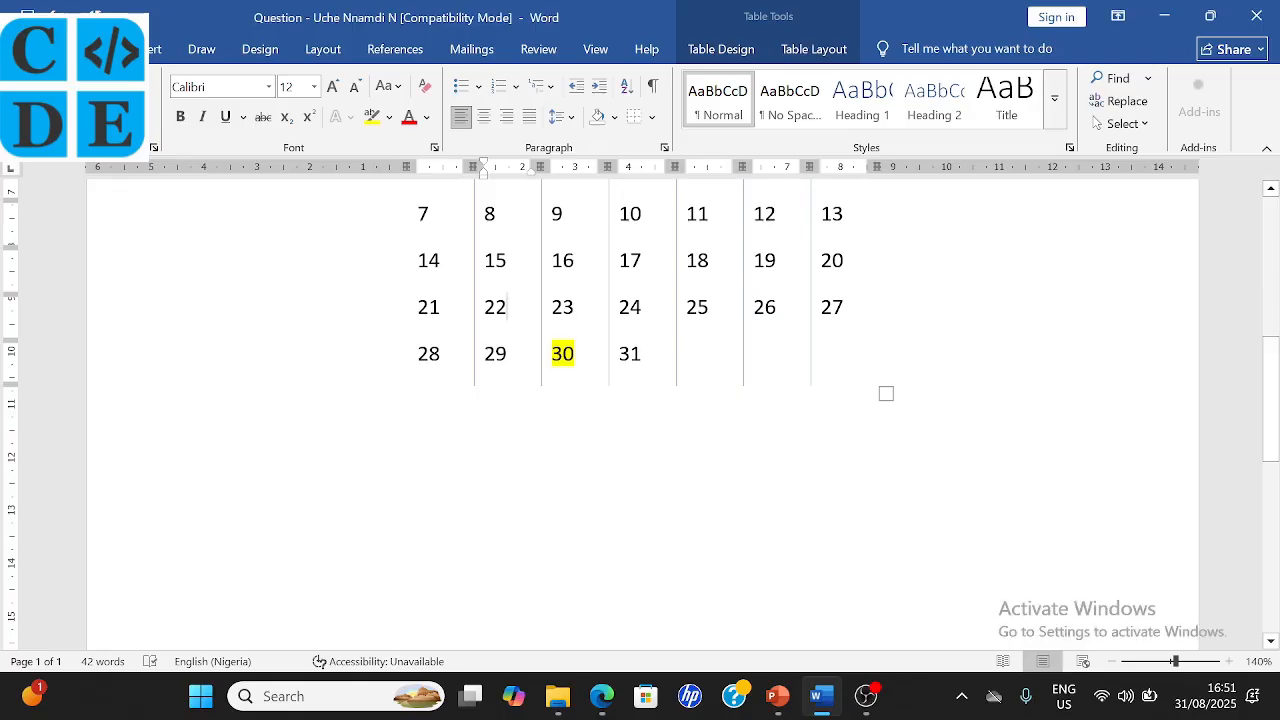
- Type the candidate's full name and index number on the line below the calendar
click(419, 401)
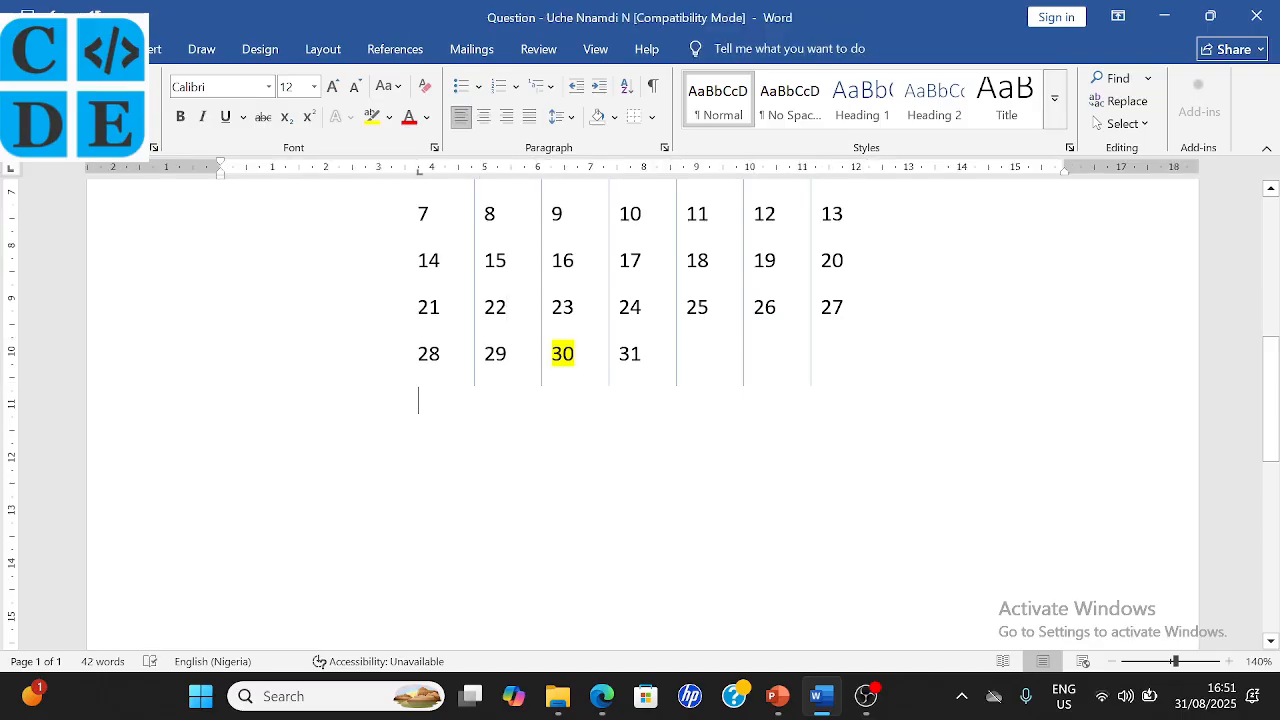
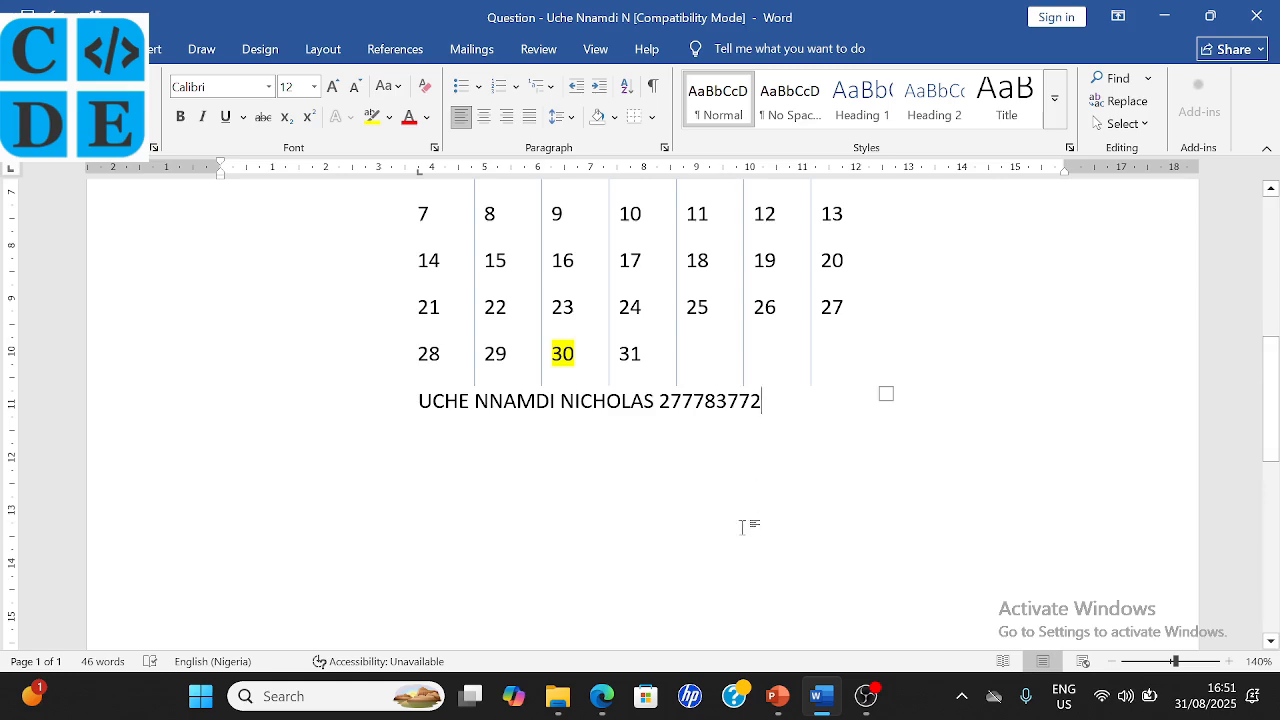
click(602, 696)
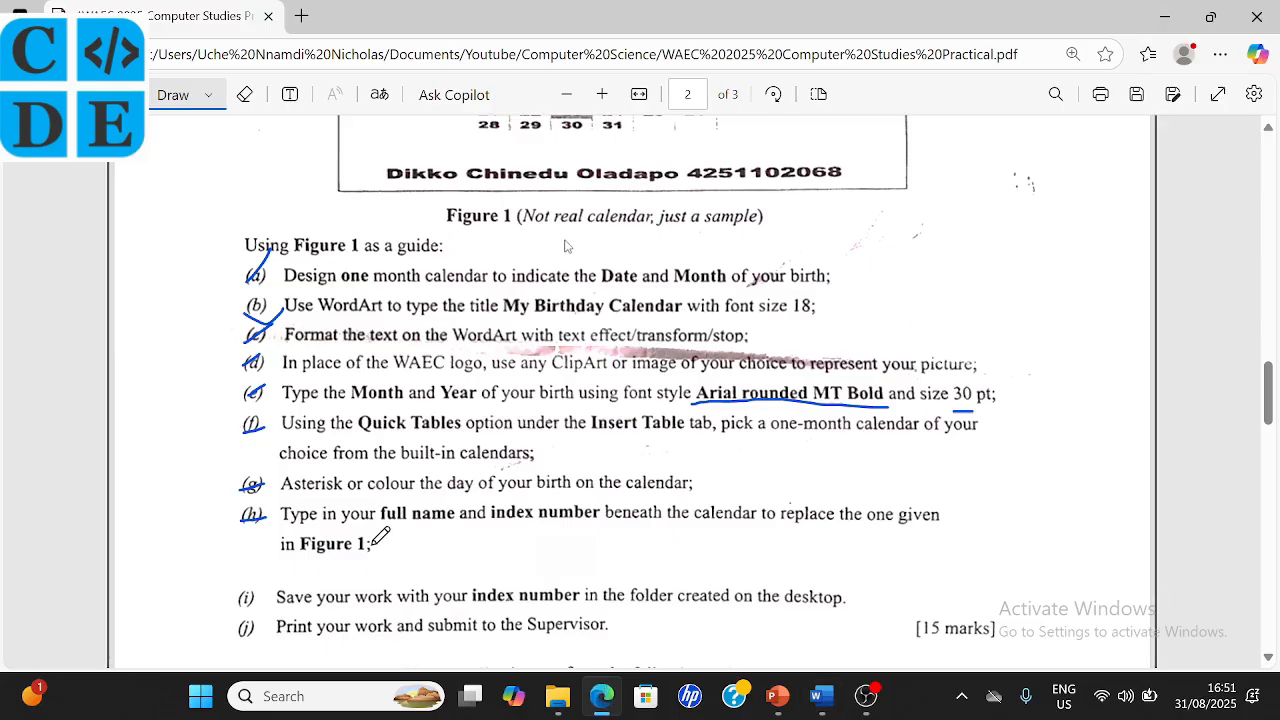
click(826, 708)
- Centre the name and index number line
key(Left)
key(Left)
key(Left)
key(Left)
key(Left)
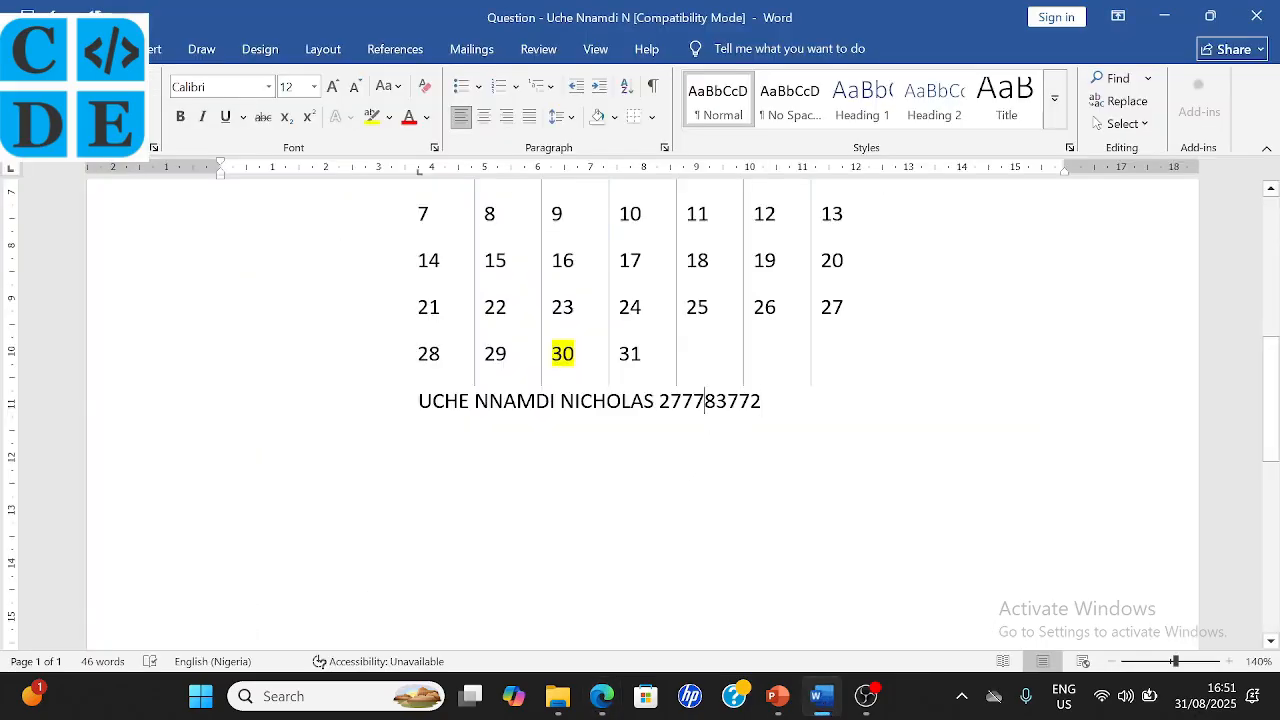
click(483, 116)
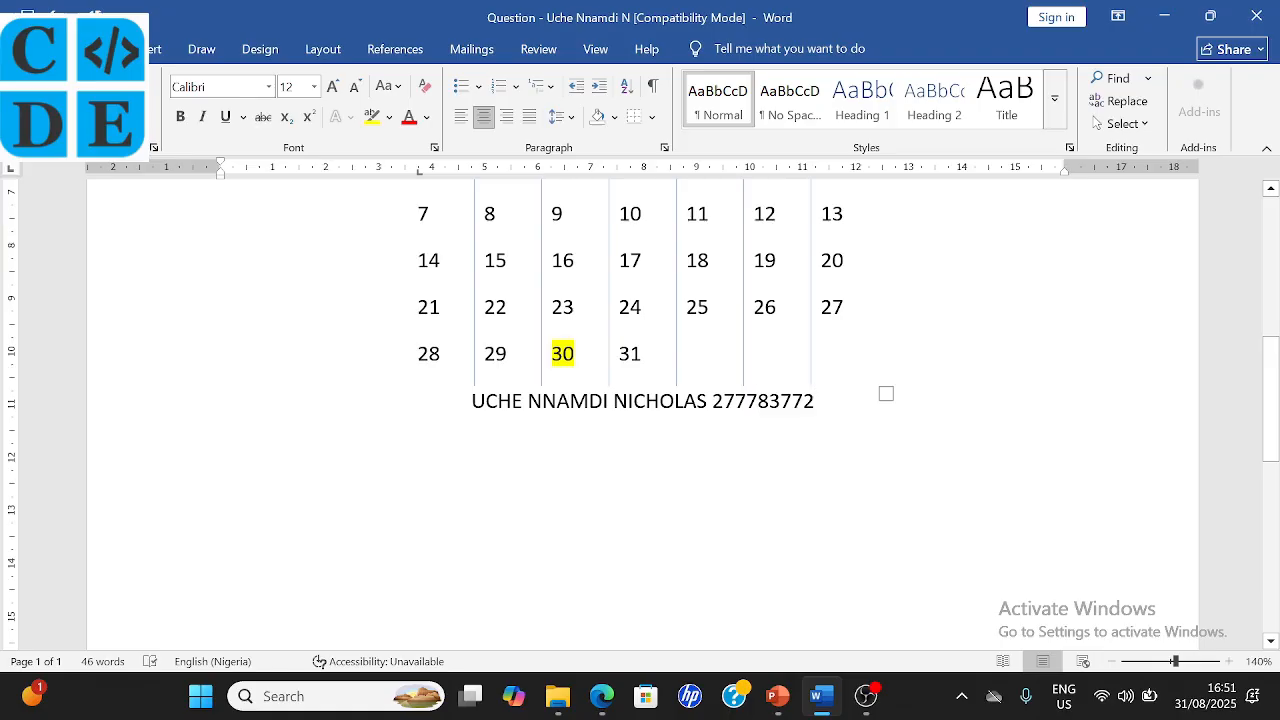
scroll(720, 440, up, 3)
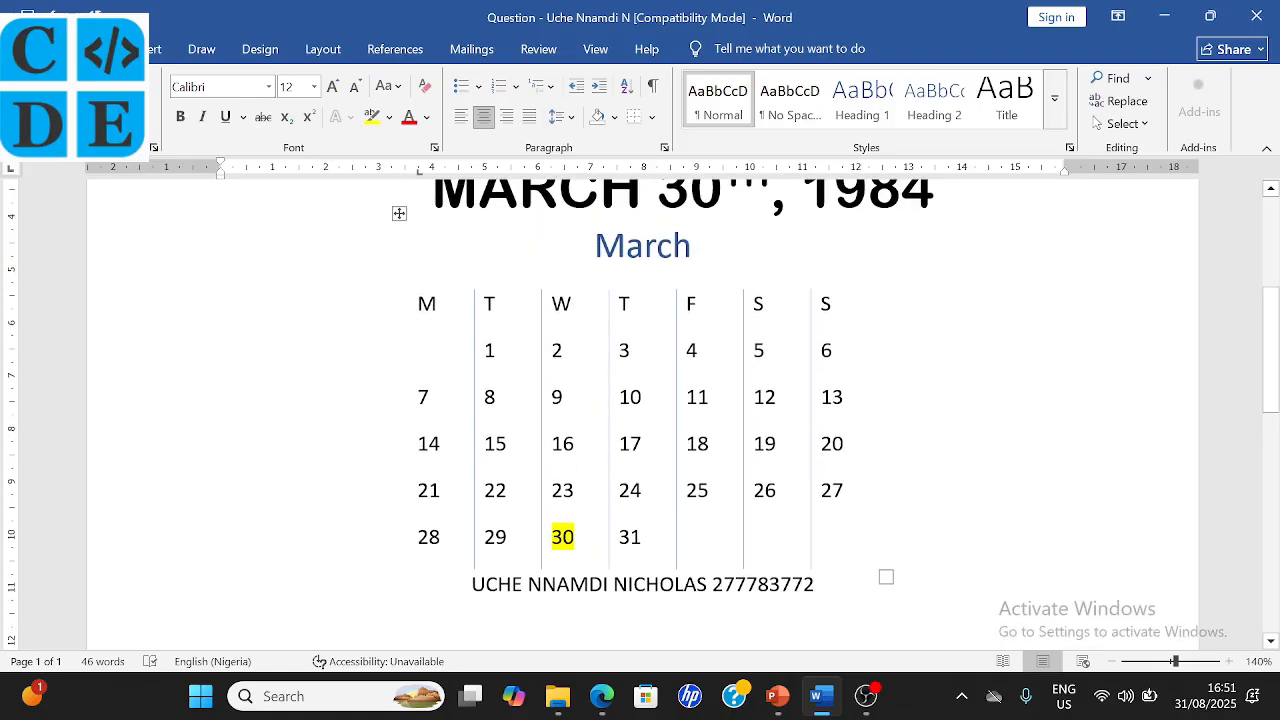
- Make the name and index line bold, then return to the exam PDF
drag(814, 584, 470, 584)
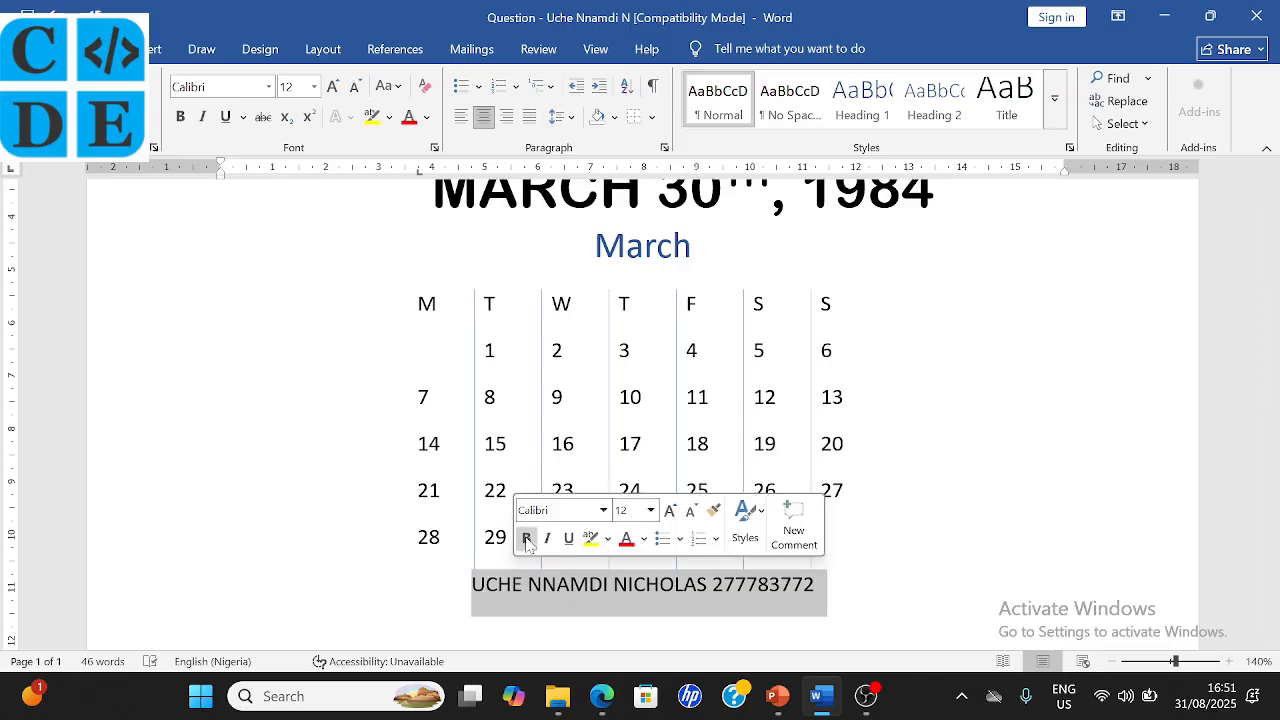
click(527, 540)
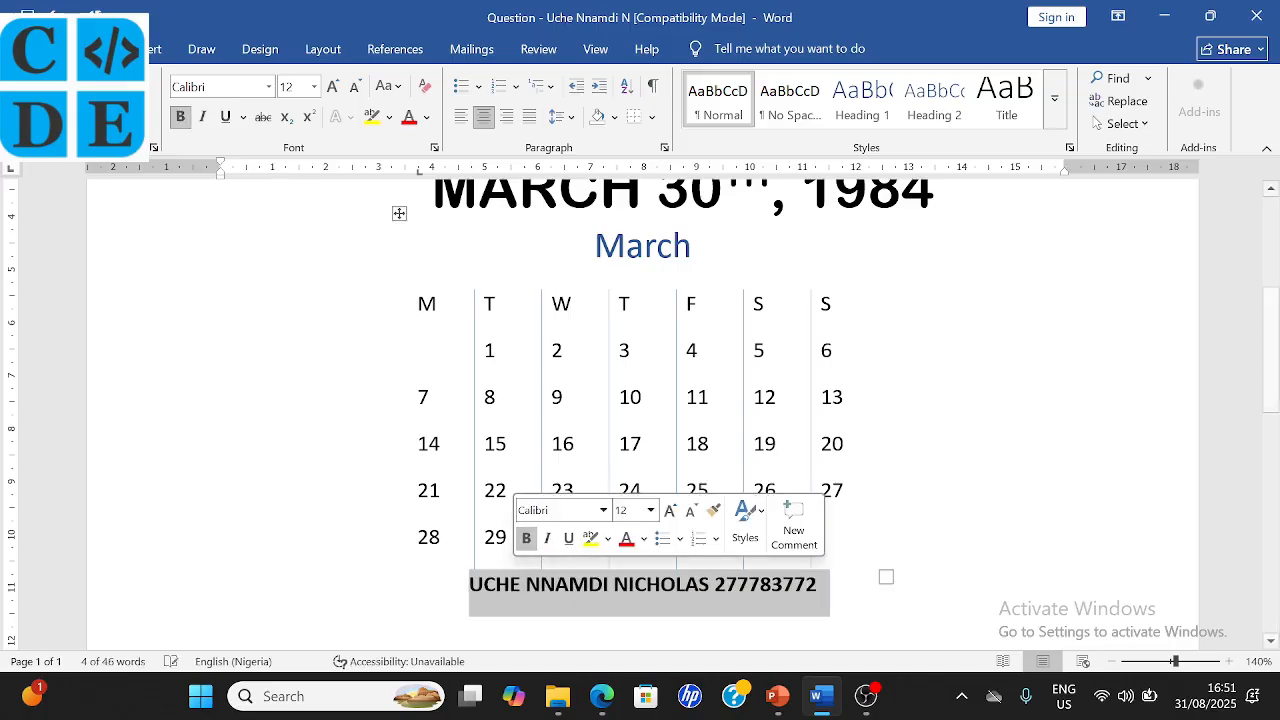
click(888, 493)
scroll(888, 493, up, 5)
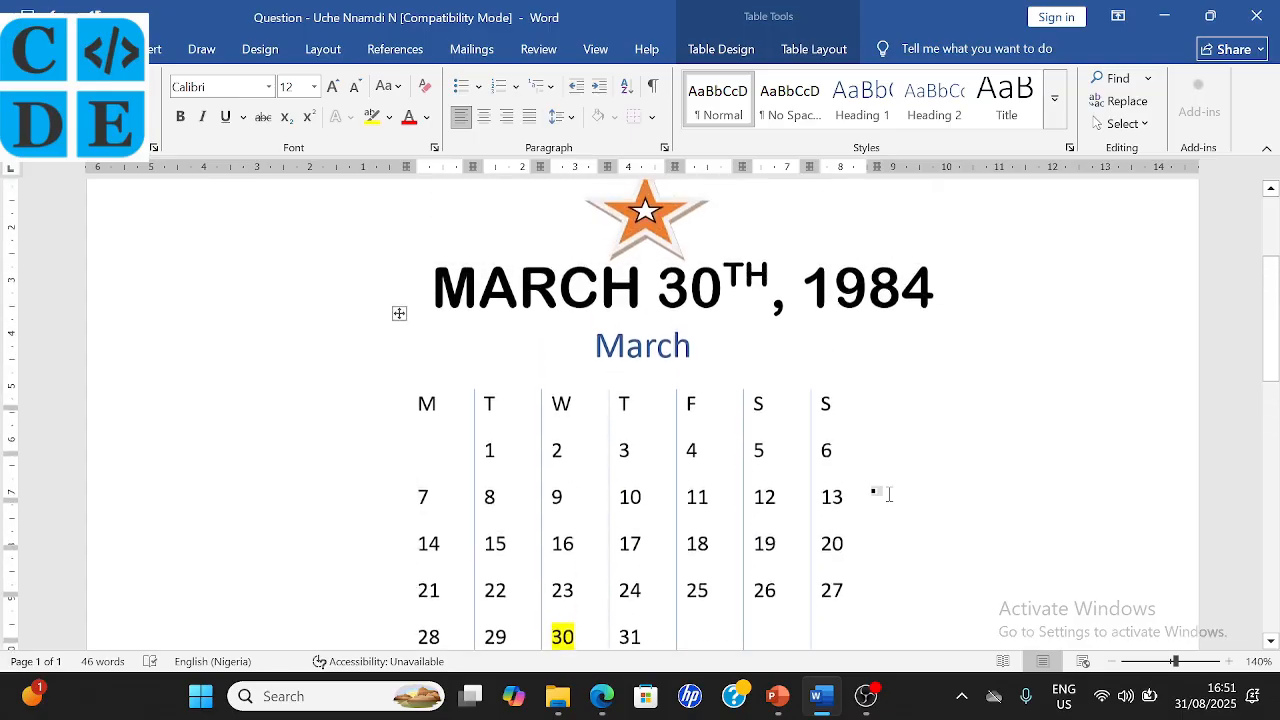
scroll(888, 493, down, 6)
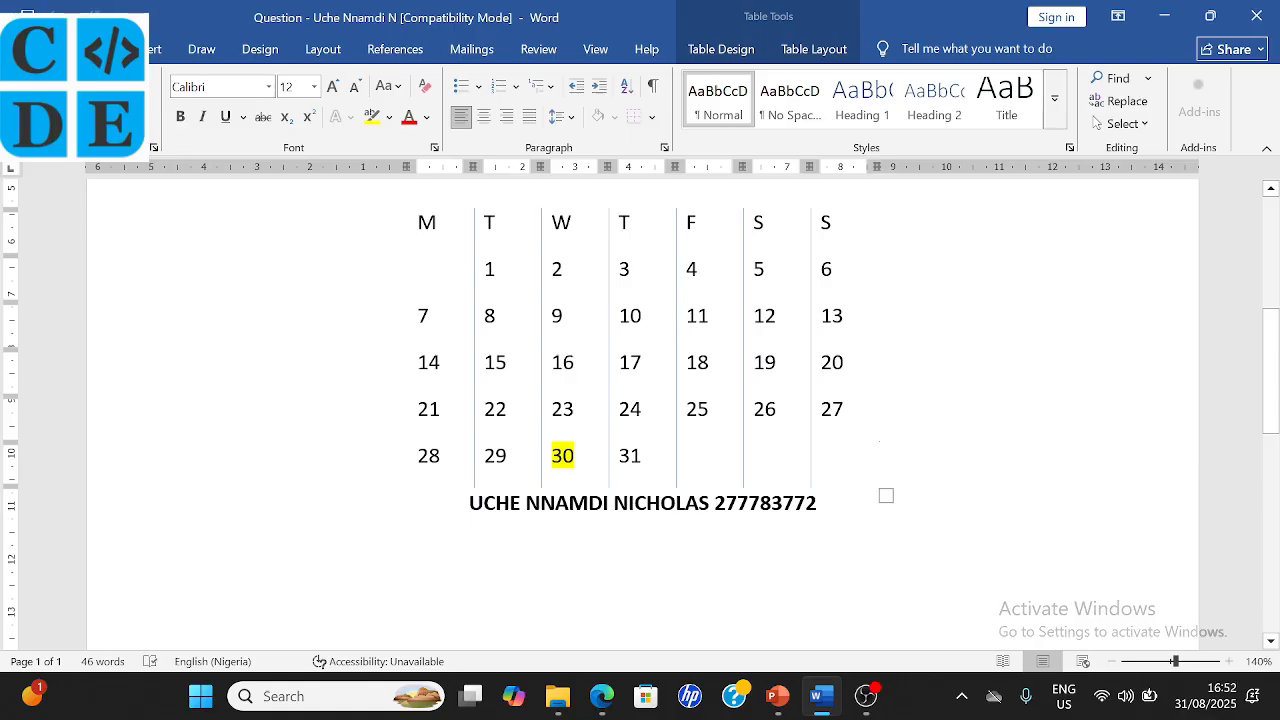
click(602, 696)
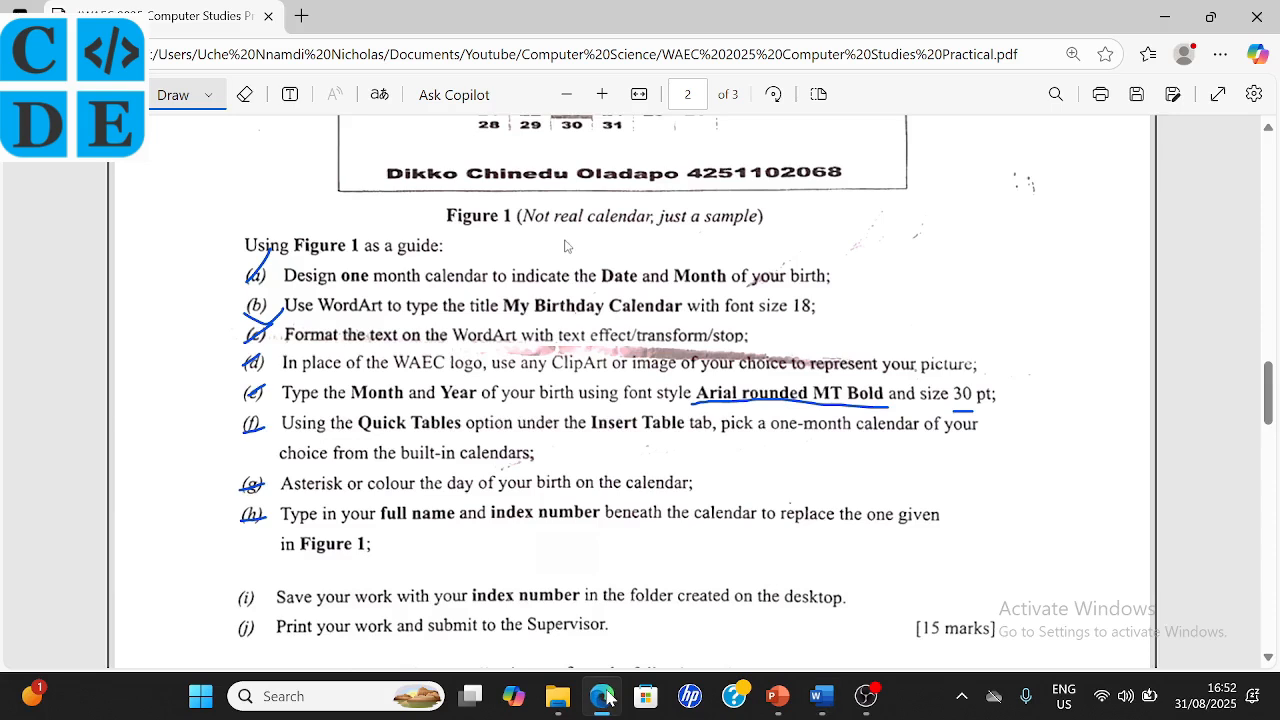
scroll(376, 558, down, 3)
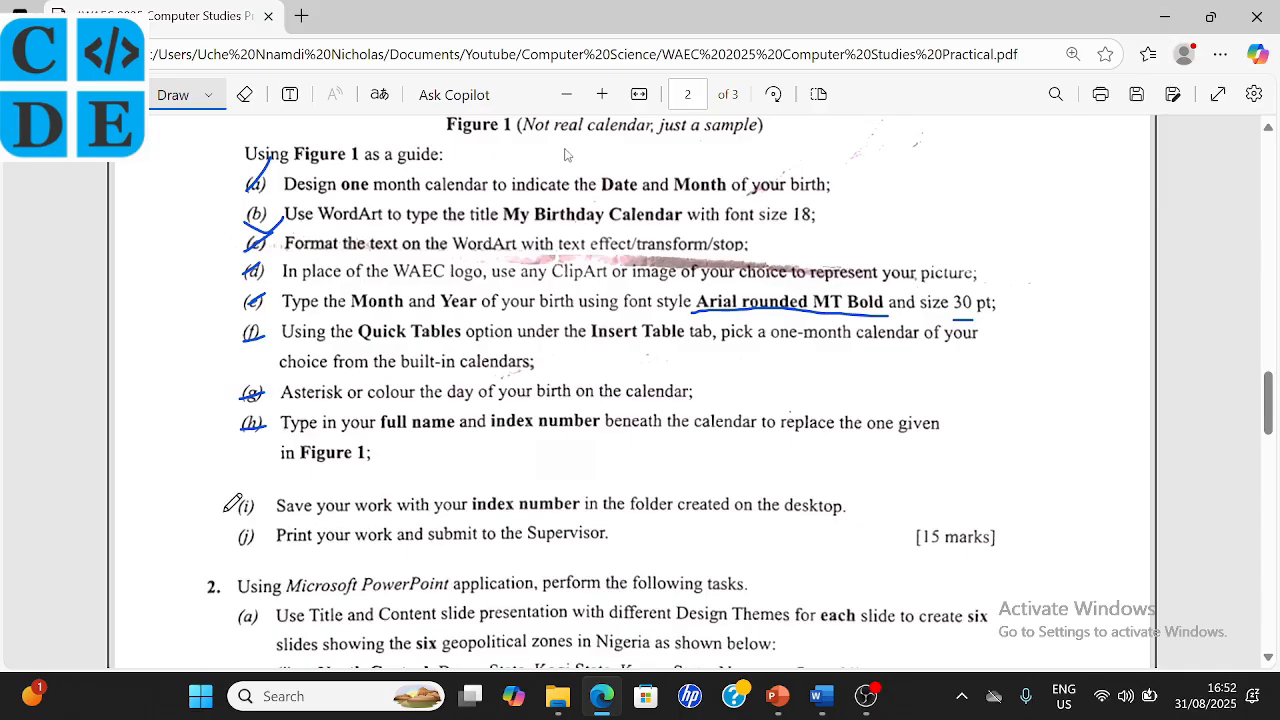
drag(223, 511, 277, 502)
drag(232, 543, 284, 530)
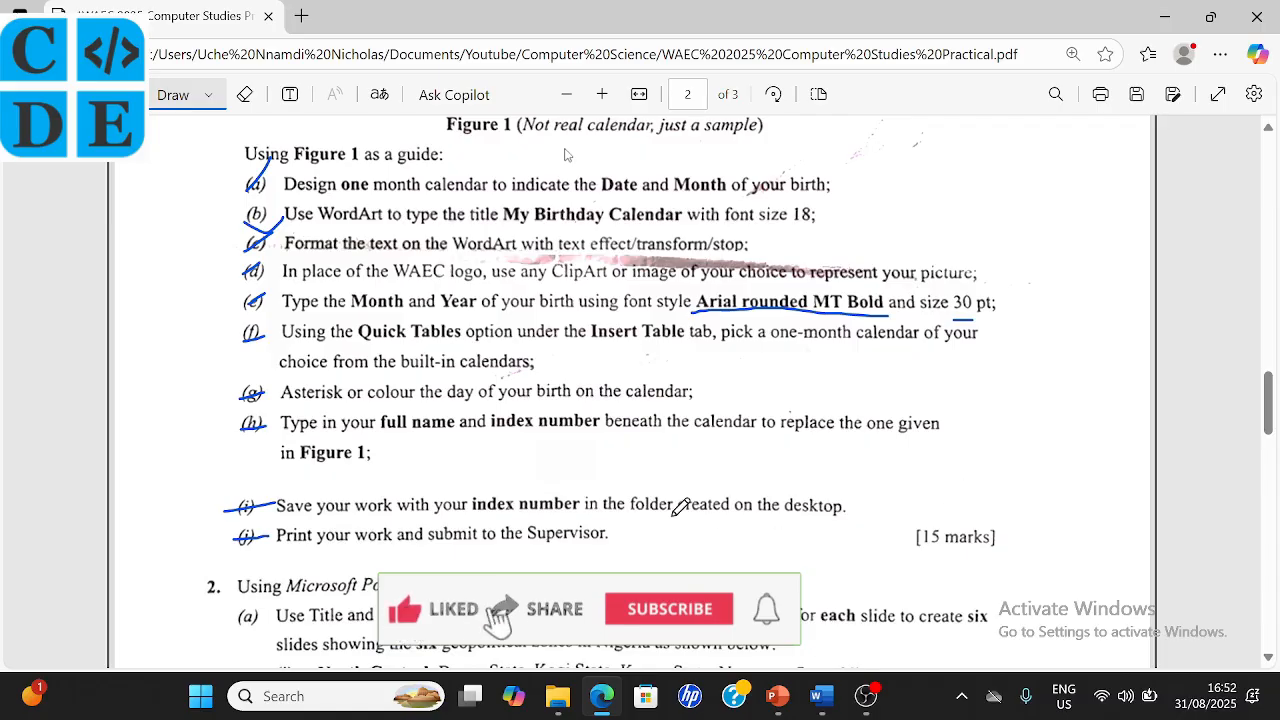
scroll(680, 507, up, 2)
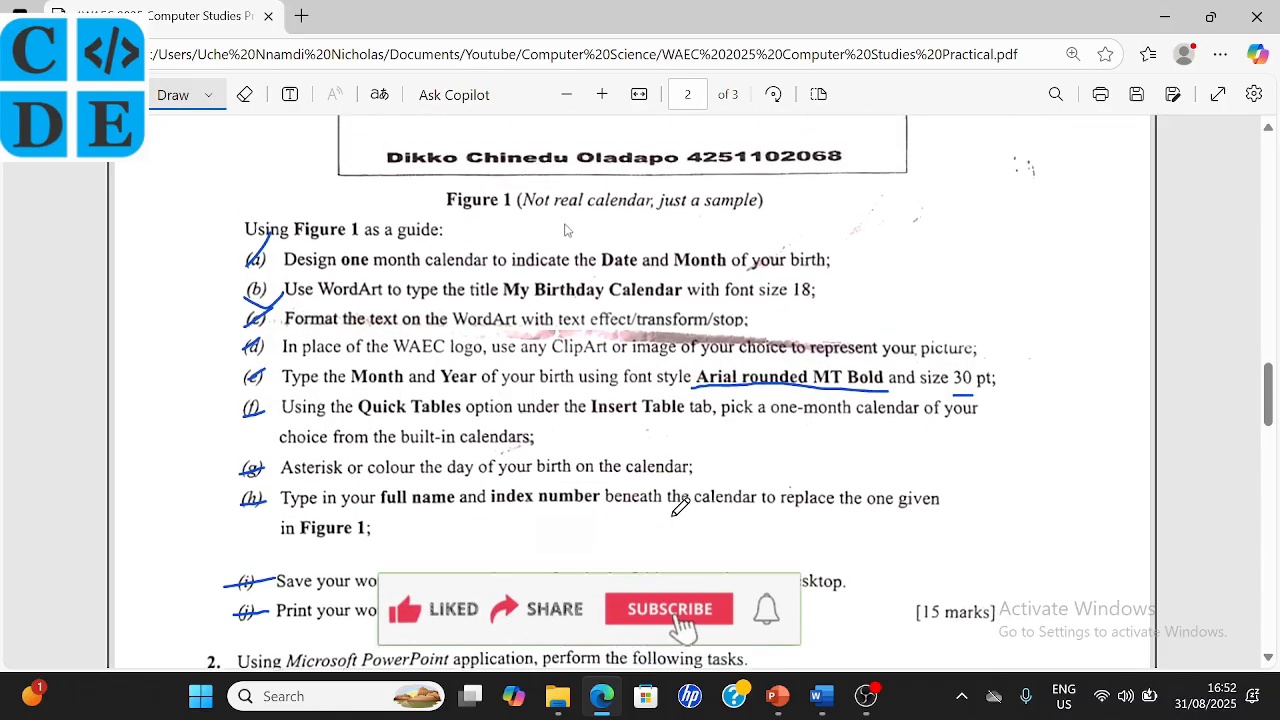
scroll(680, 507, down, 1)
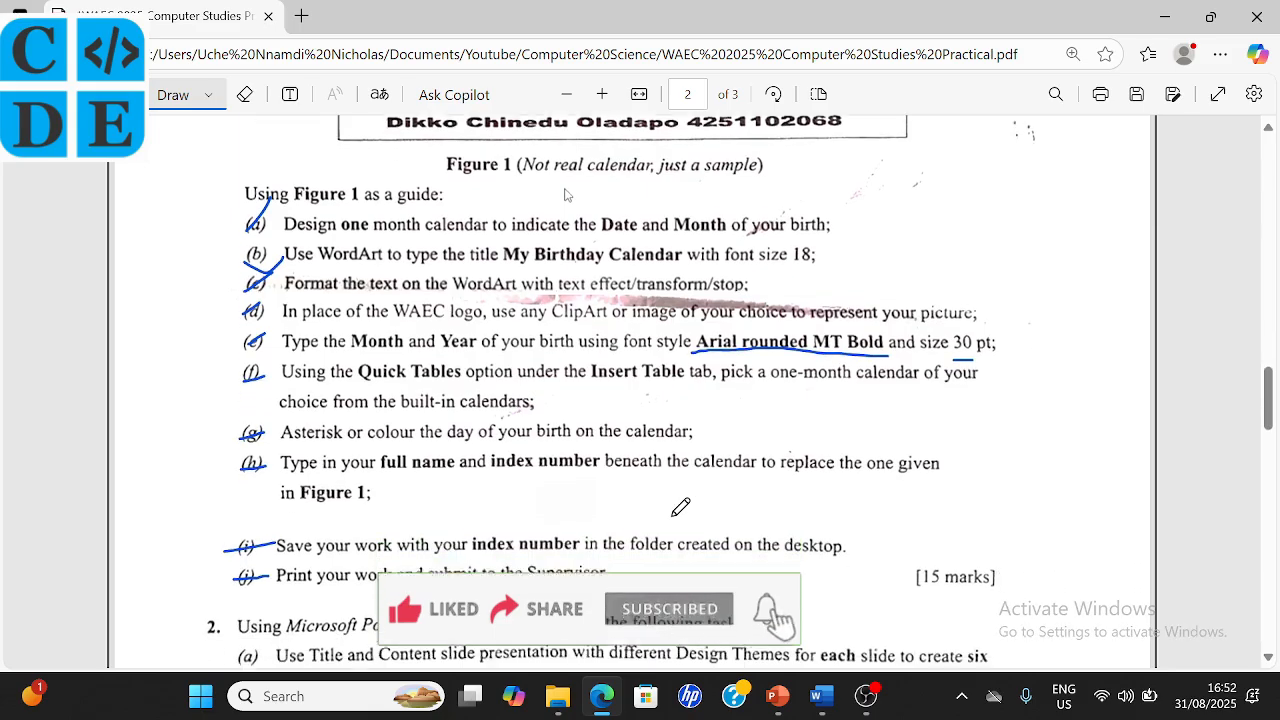
scroll(680, 507, down, 1)
scroll(680, 507, down, 4)
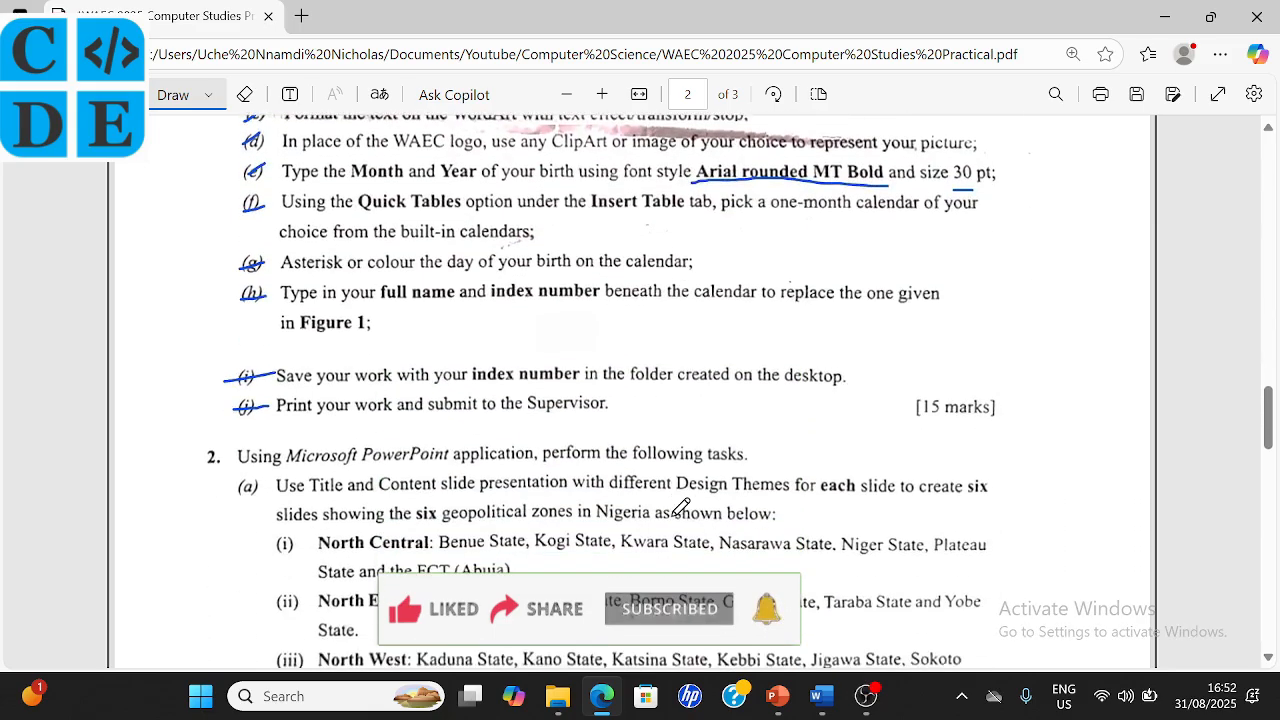
scroll(680, 507, down, 2)
scroll(680, 507, up, 3)
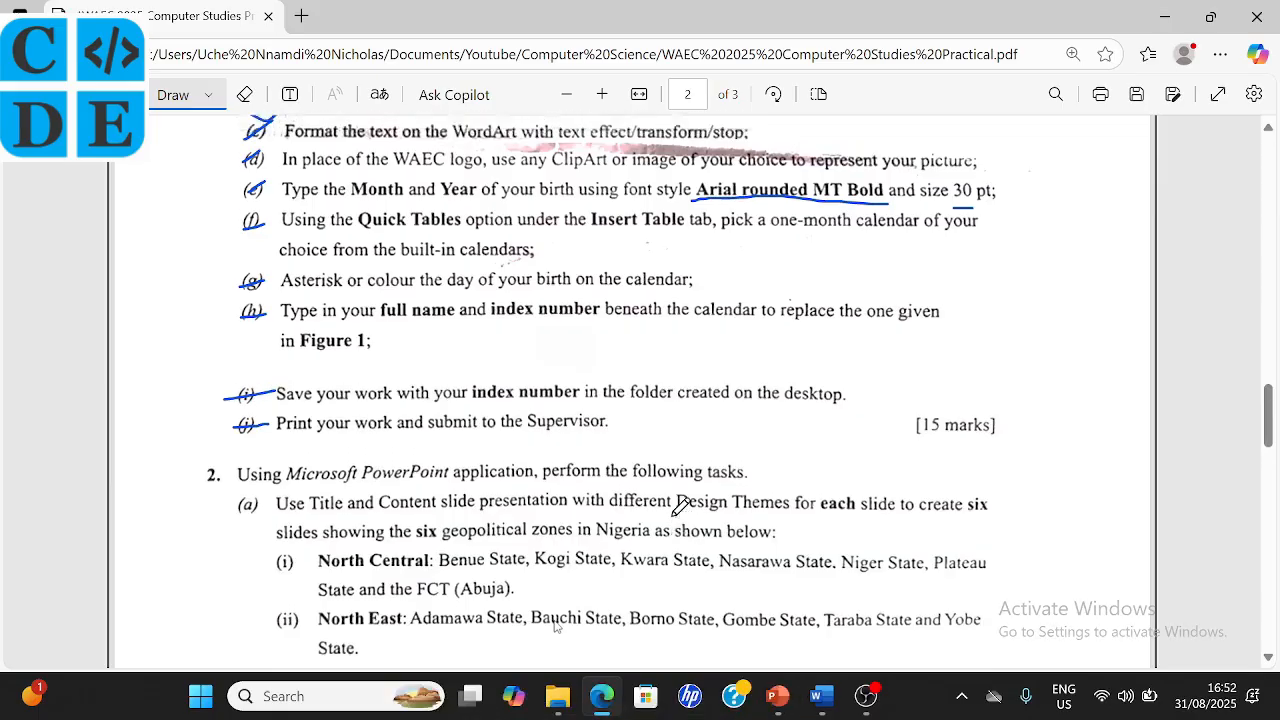
scroll(680, 507, up, 2)
click(822, 698)
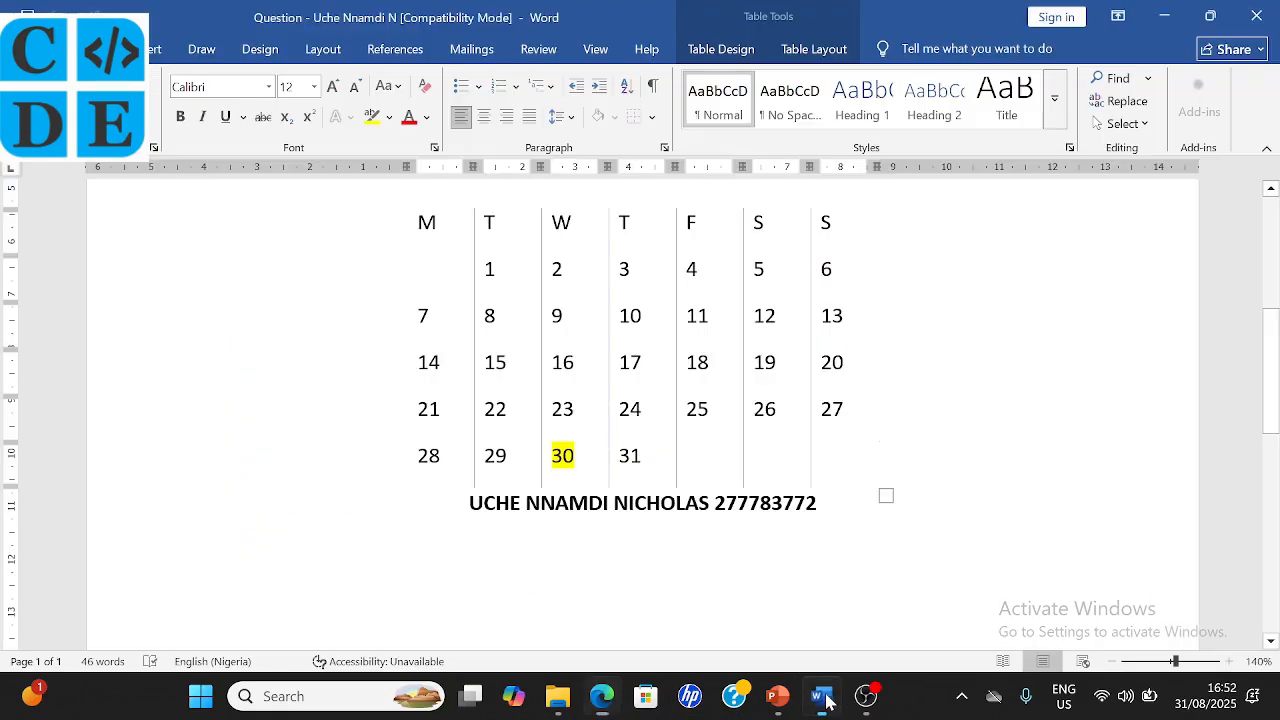
scroll(640, 420, up, 4)
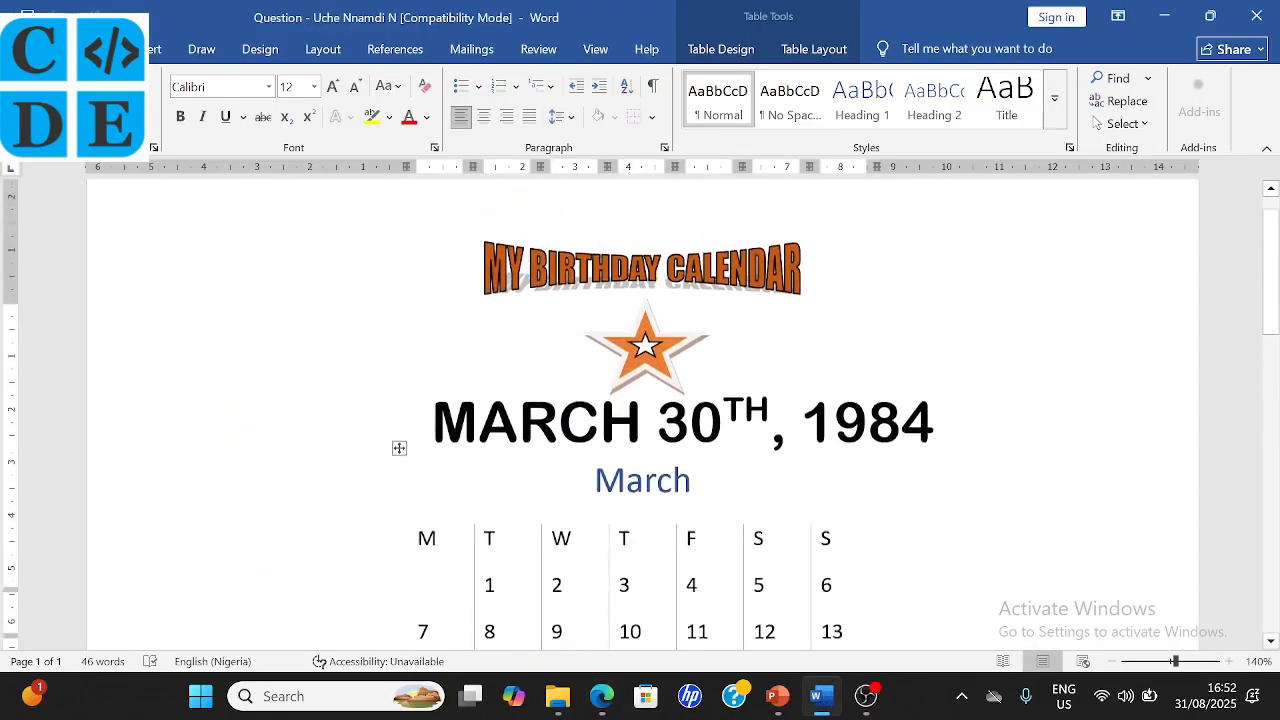
scroll(640, 420, up, 1)
click(607, 373)
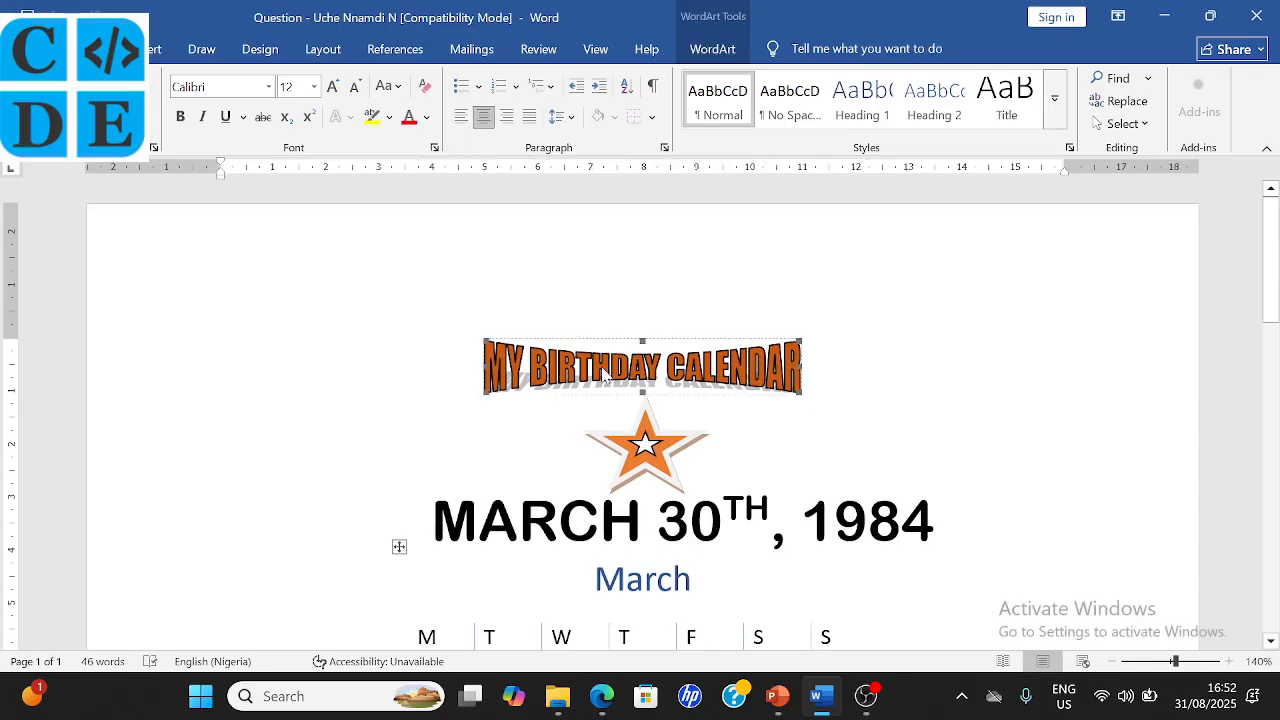
click(601, 696)
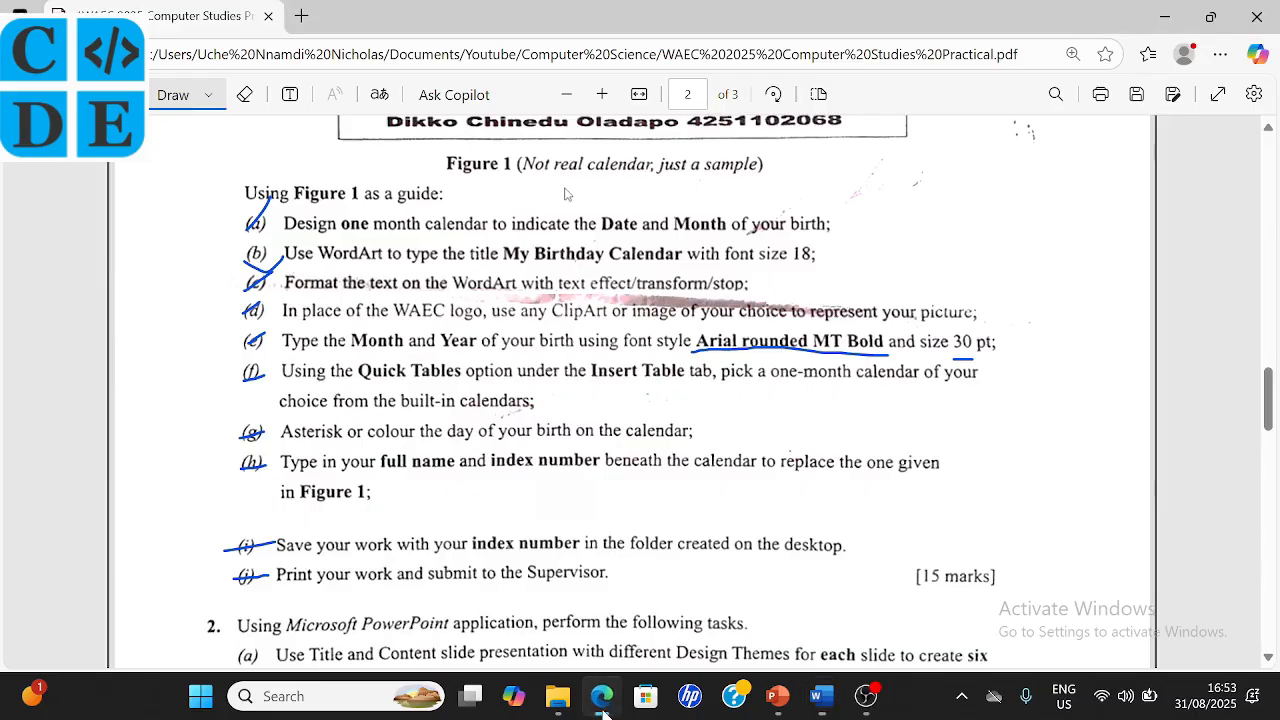
- Scroll up to the Figure 1 sample calendar in the PDF, then return to Word
scroll(565, 475, up, 3)
scroll(547, 284, up, 3)
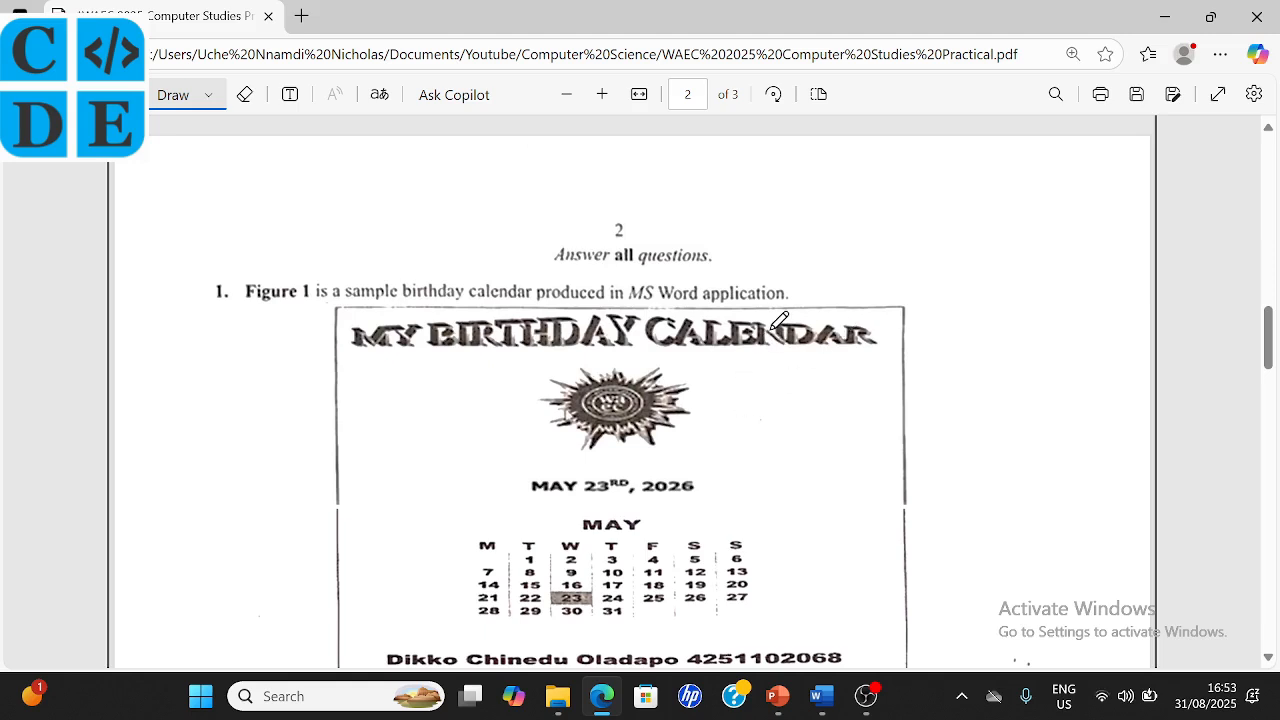
click(826, 708)
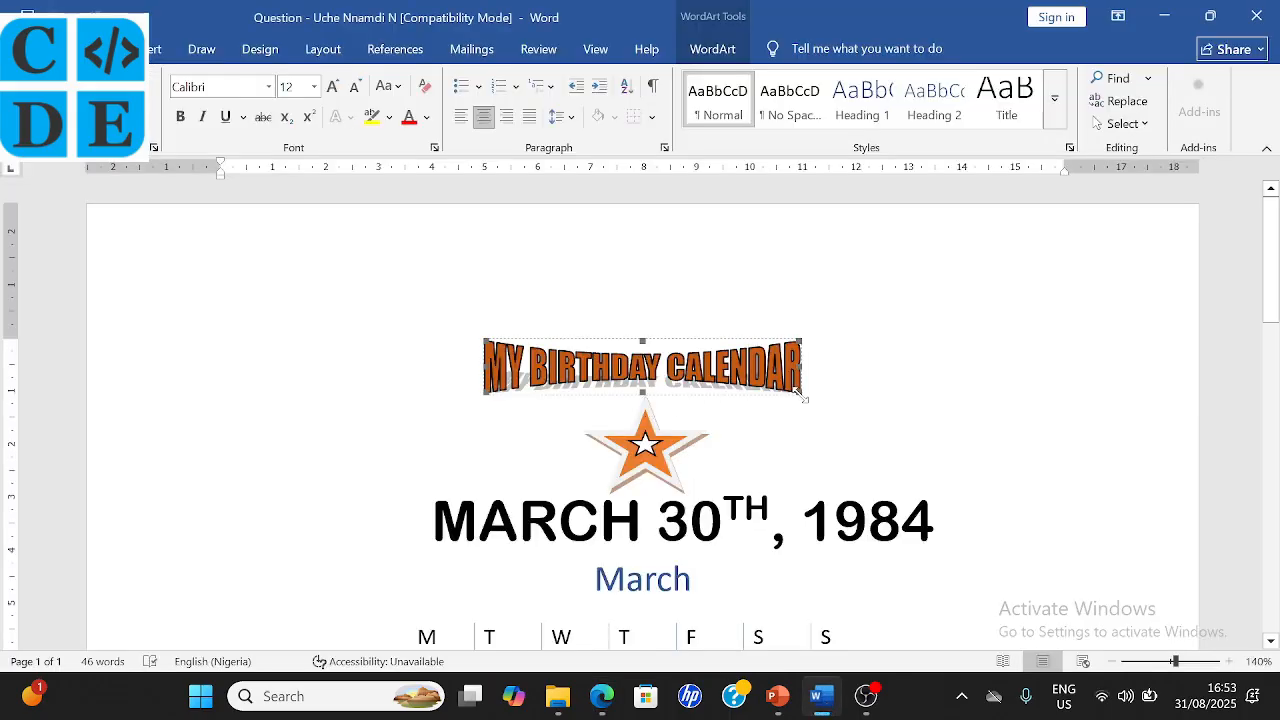
- Stretch the MY BIRTHDAY CALENDAR WordArt wider and taller, centred above the star
drag(797, 392, 905, 418)
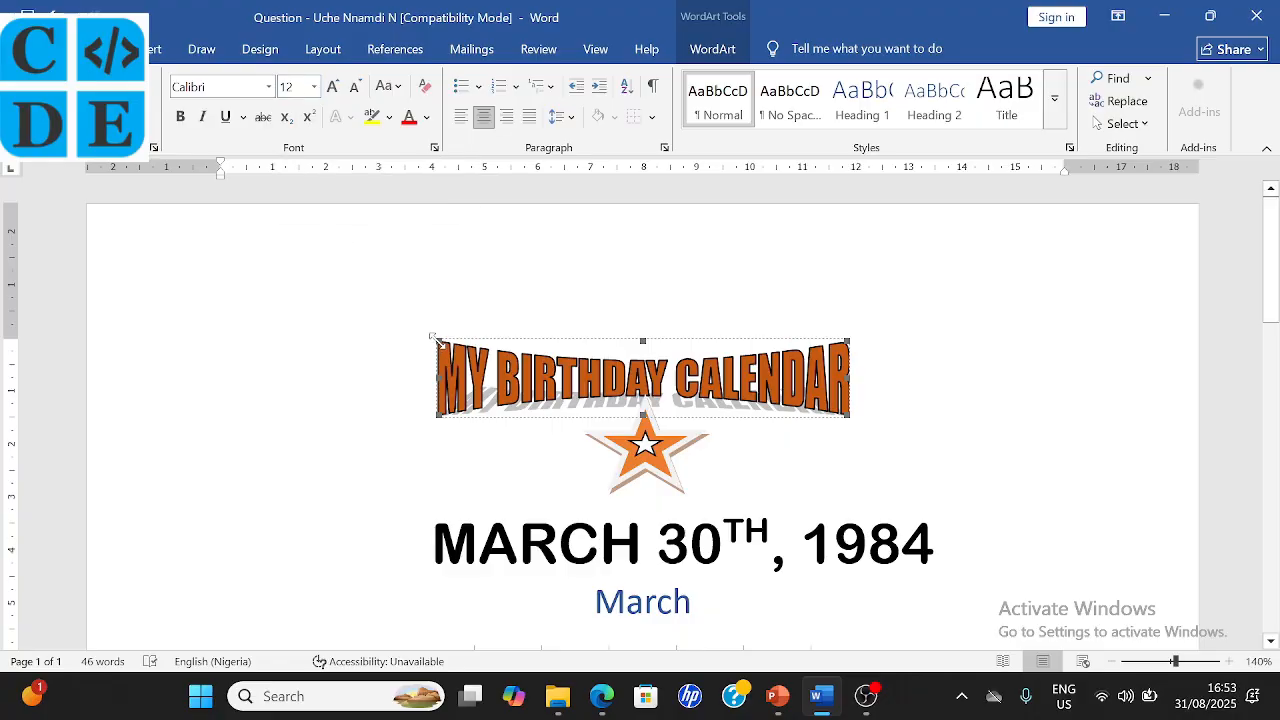
drag(437, 341, 390, 335)
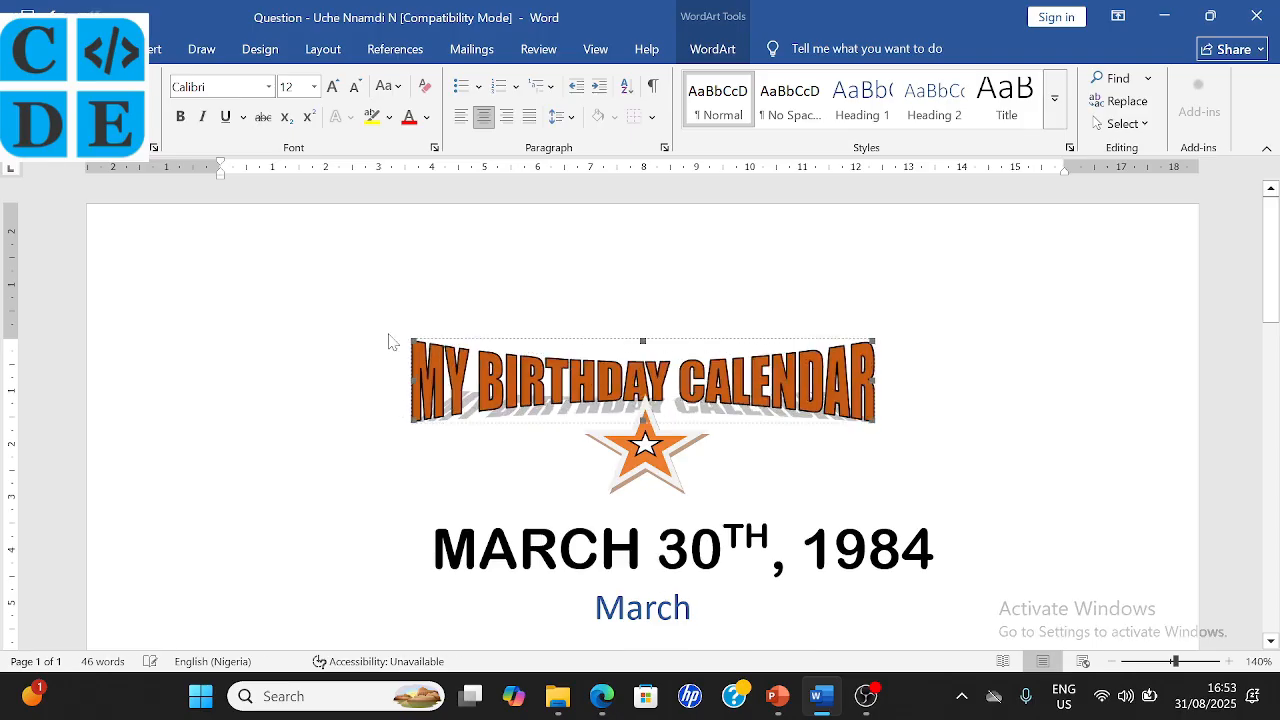
click(877, 432)
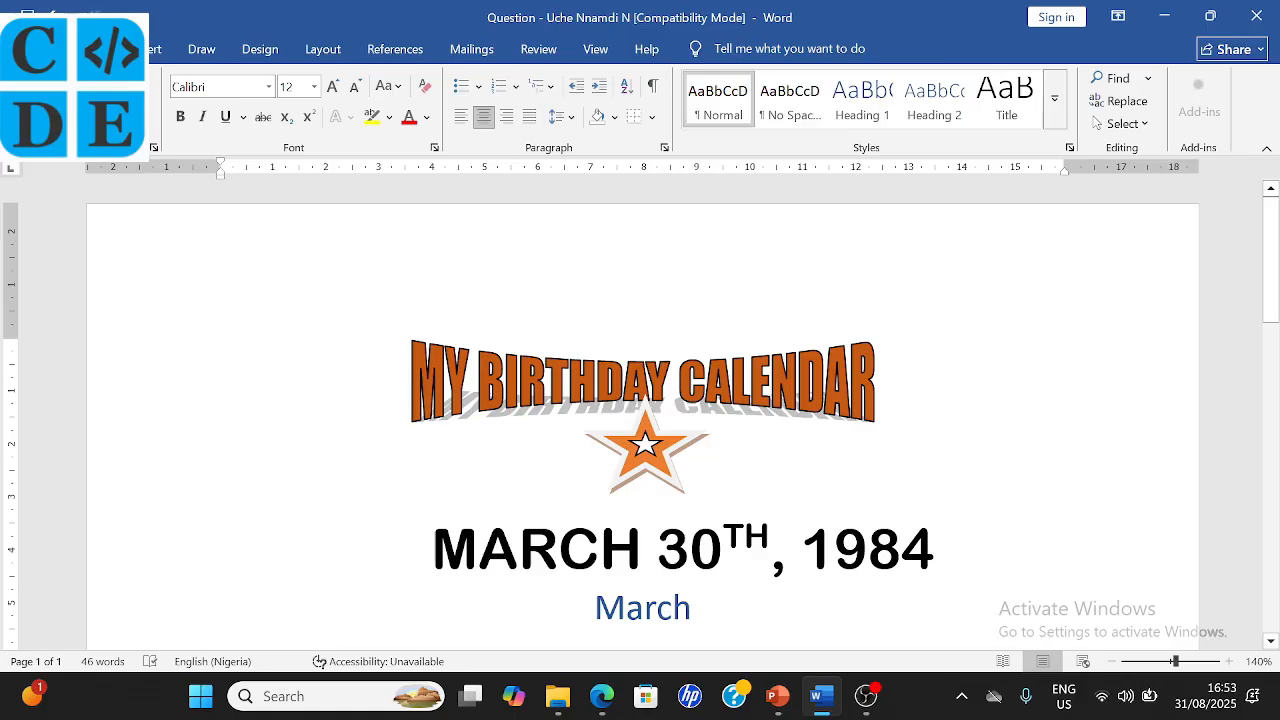
click(870, 412)
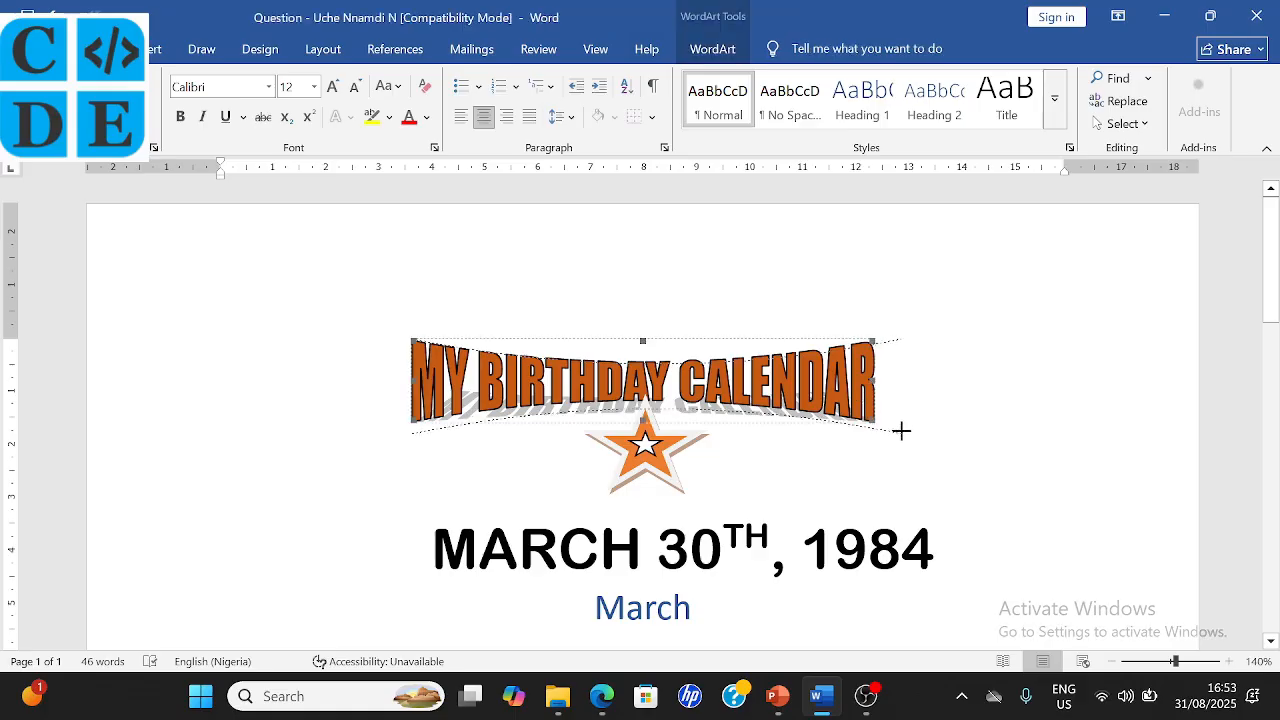
drag(901, 430, 927, 440)
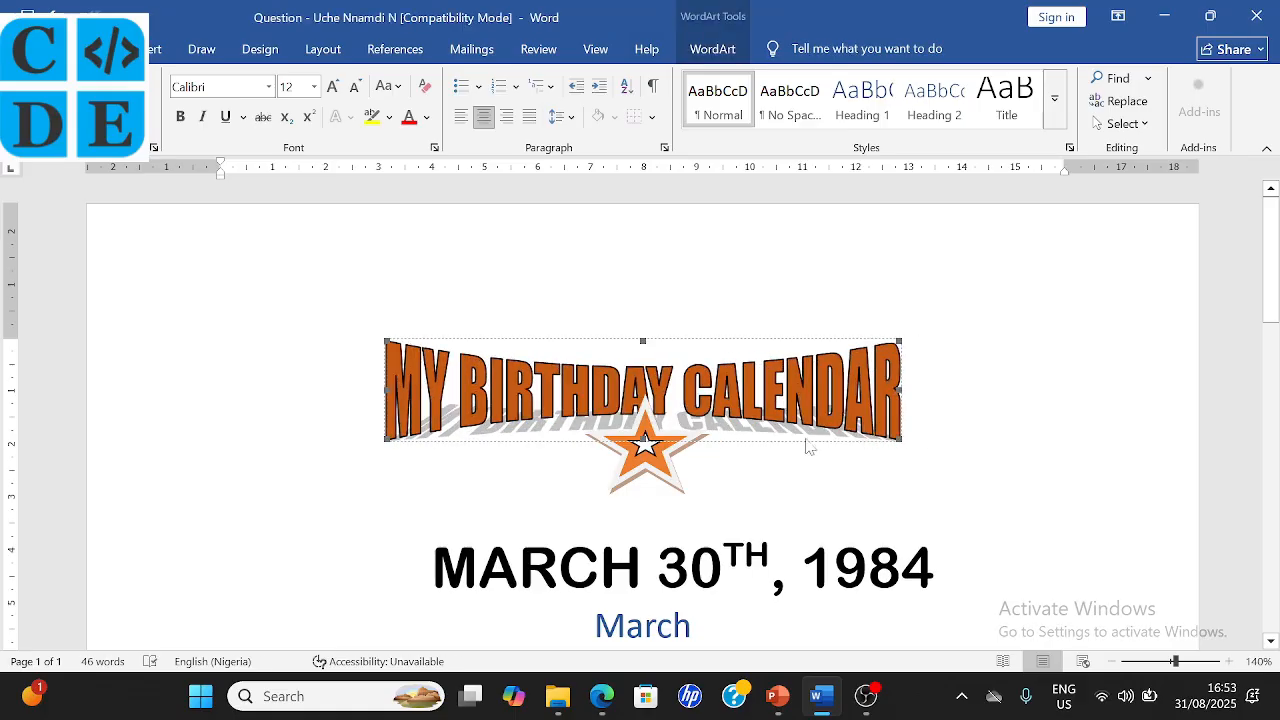
- Move the orange star below the title and centre the small white star inside it
click(656, 468)
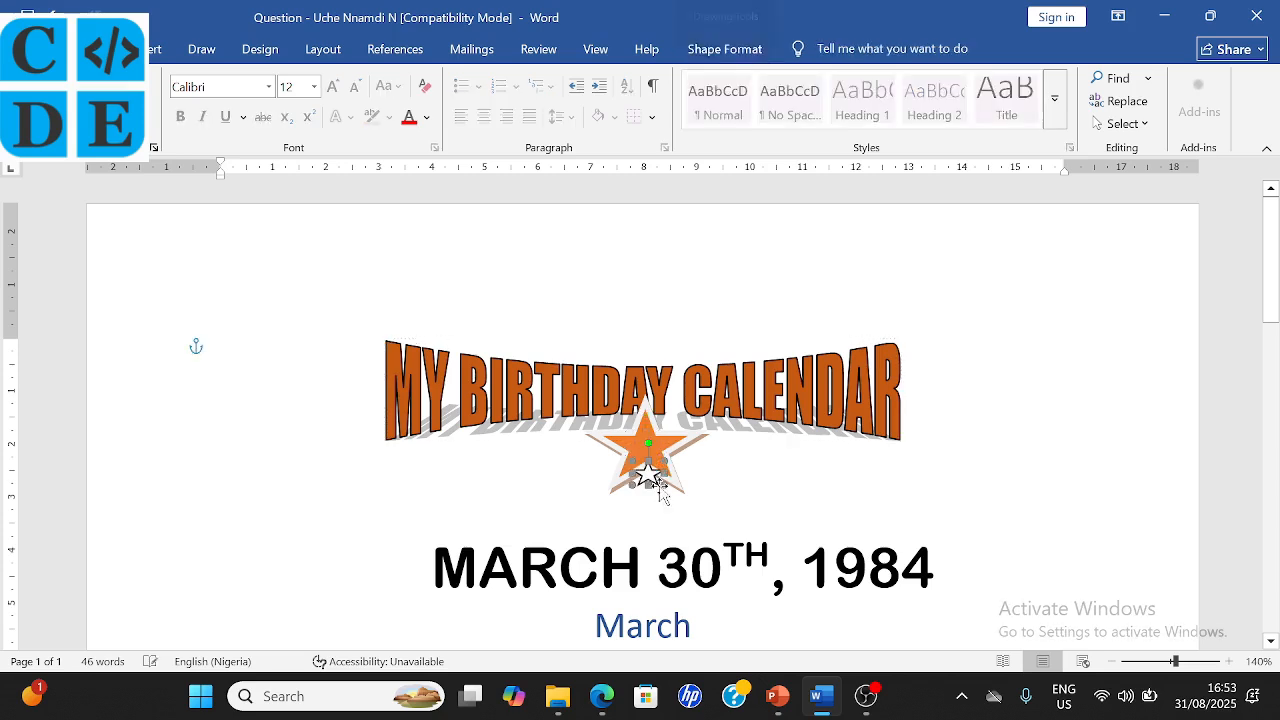
drag(660, 490, 658, 465)
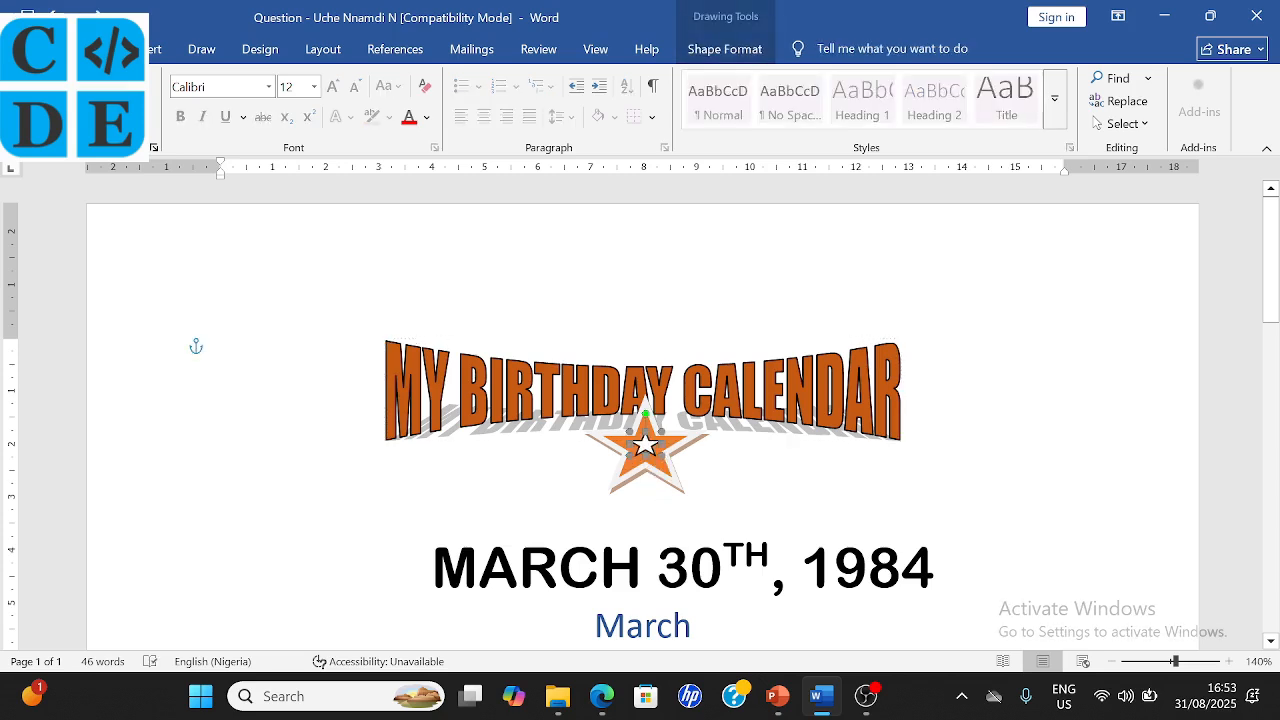
click(697, 352)
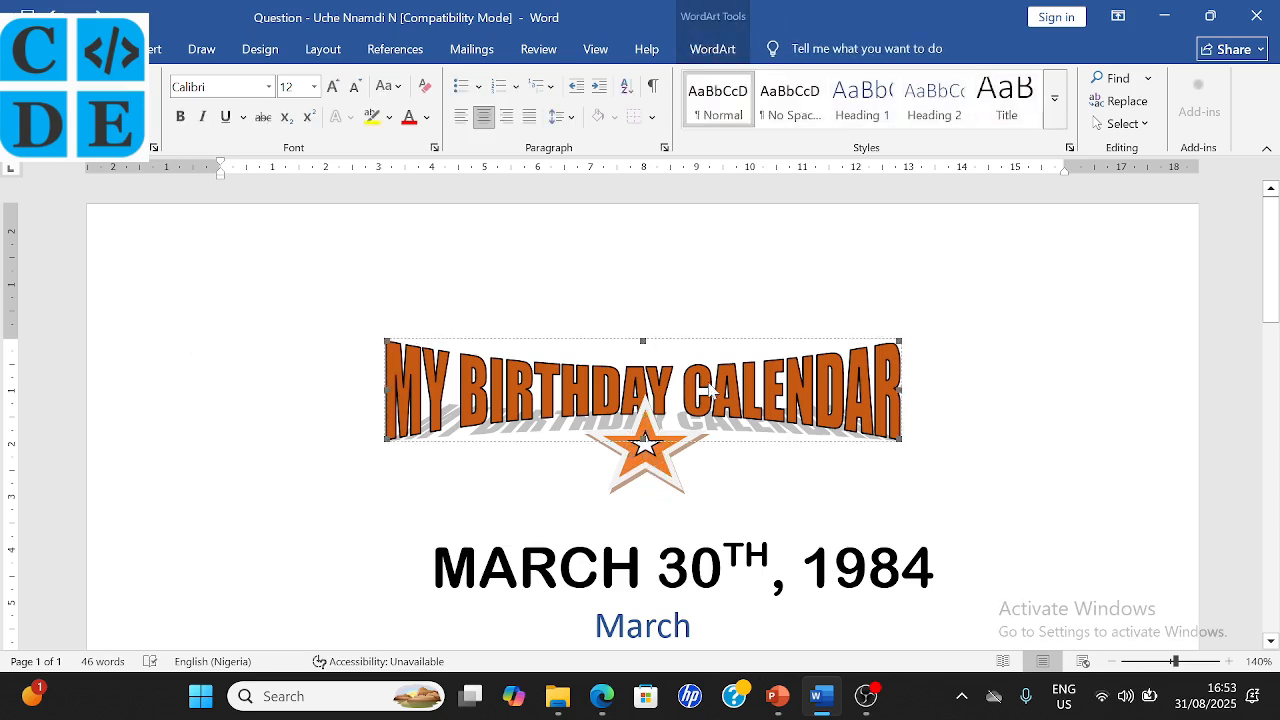
click(700, 329)
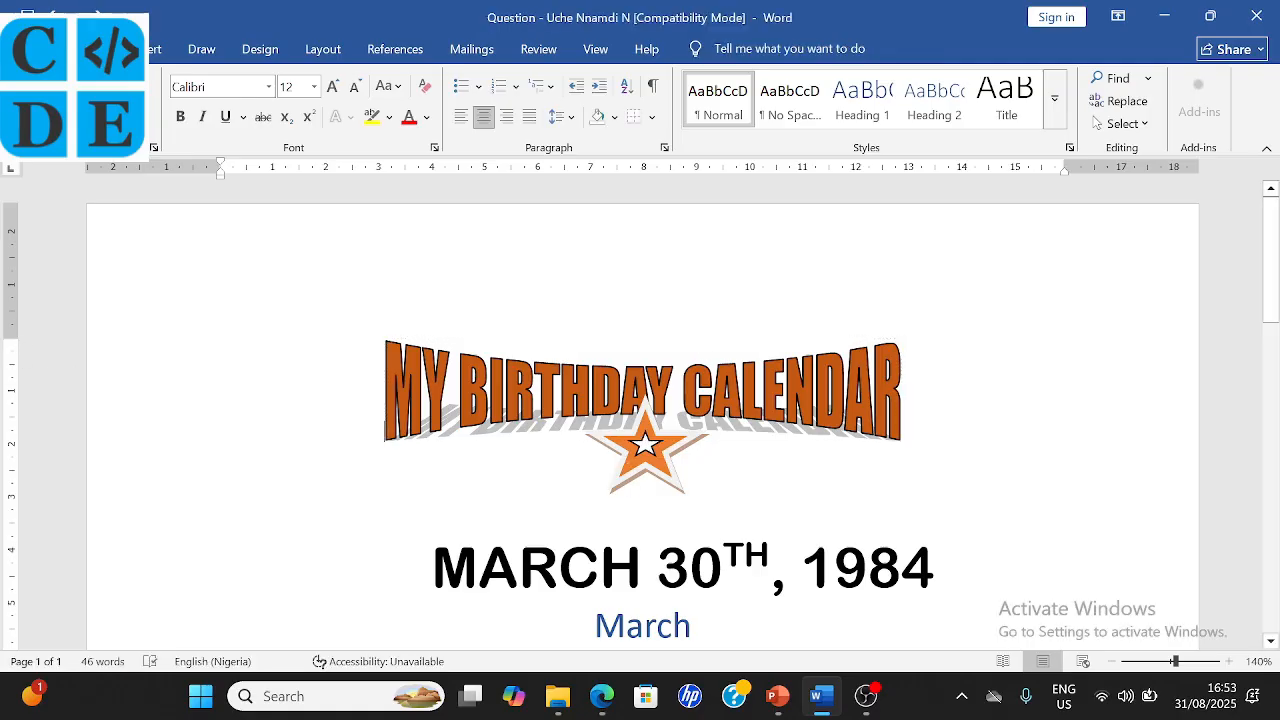
click(645, 472)
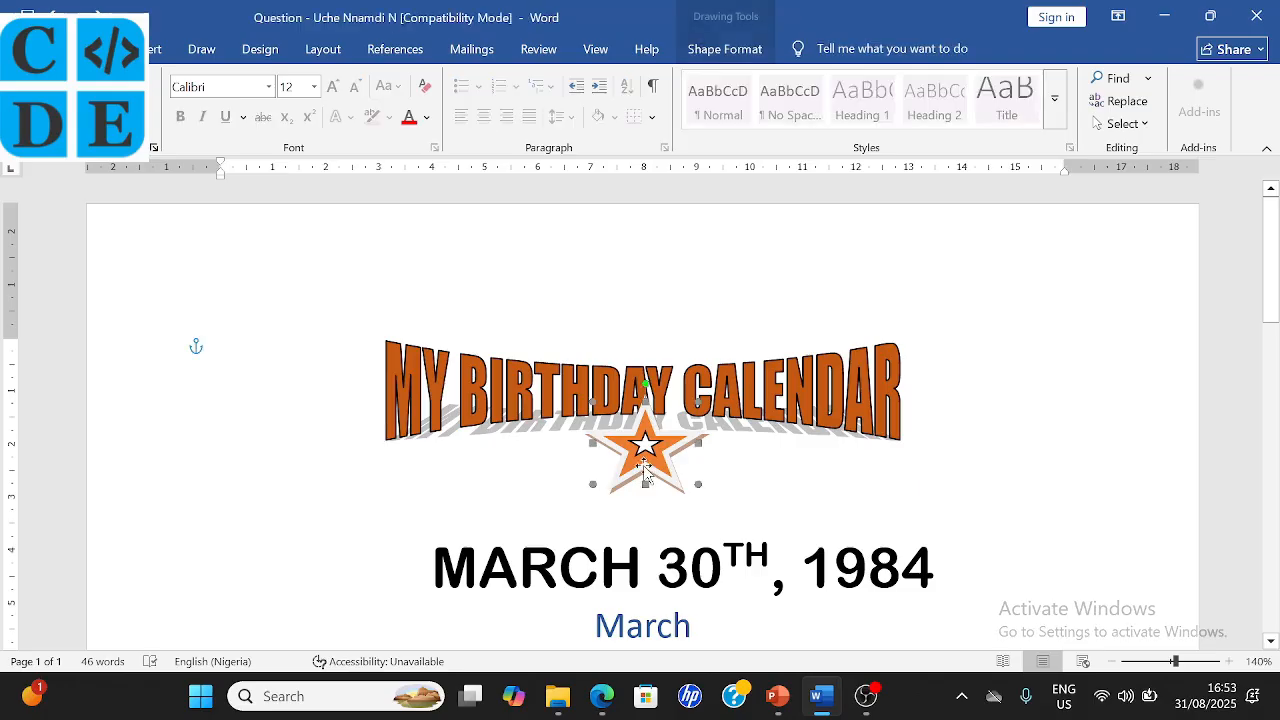
drag(645, 478, 648, 513)
drag(645, 452, 650, 488)
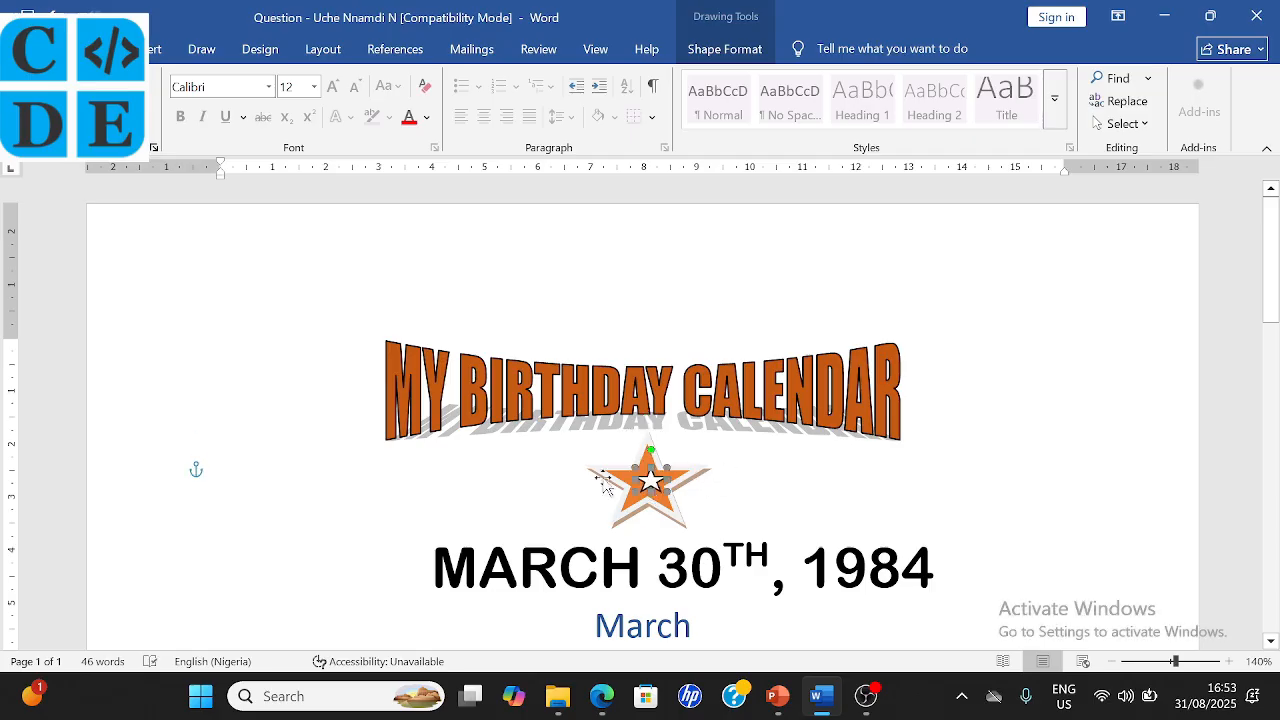
scroll(748, 543, down, 3)
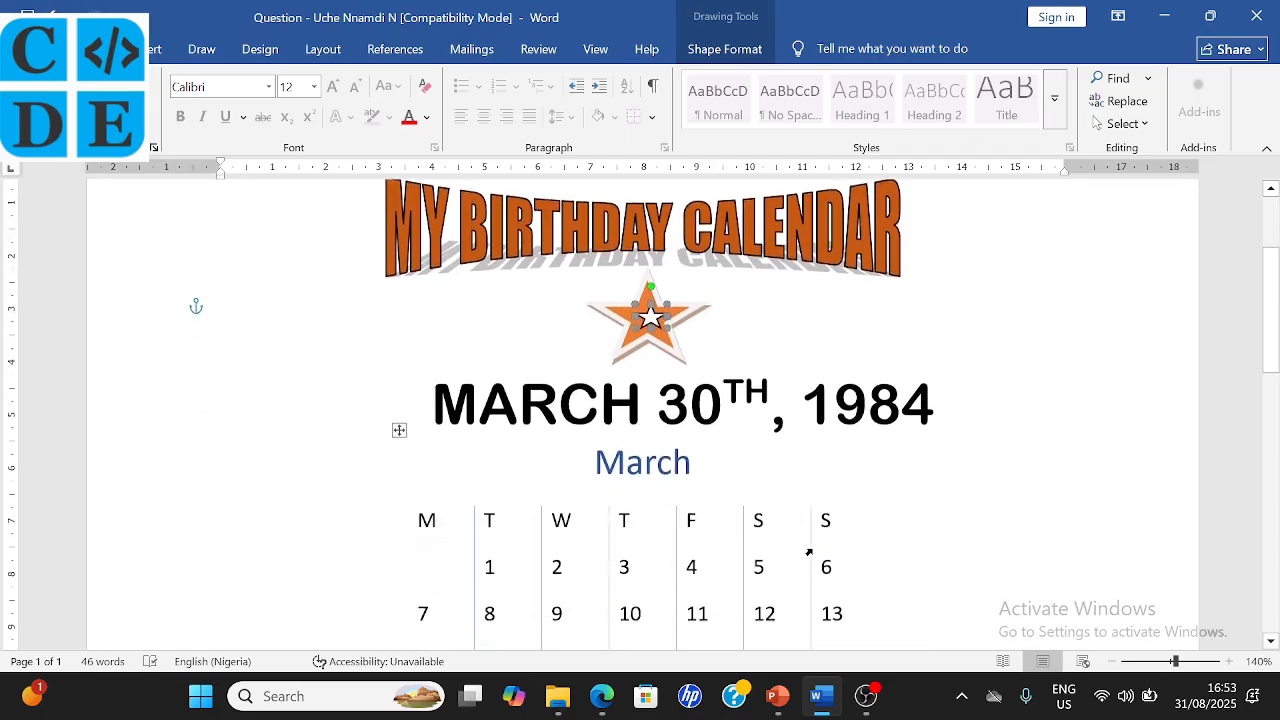
scroll(726, 549, up, 1)
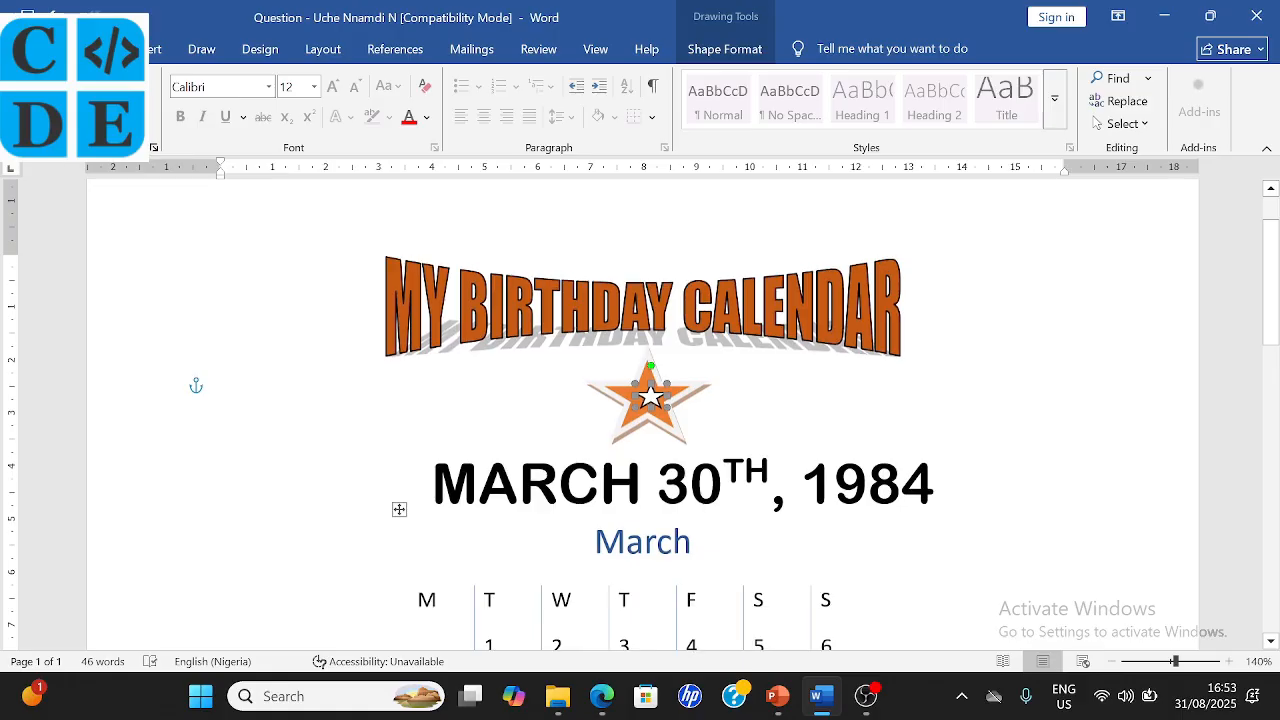
- Centre the WordArt title on the page and widen it further to the right
click(893, 344)
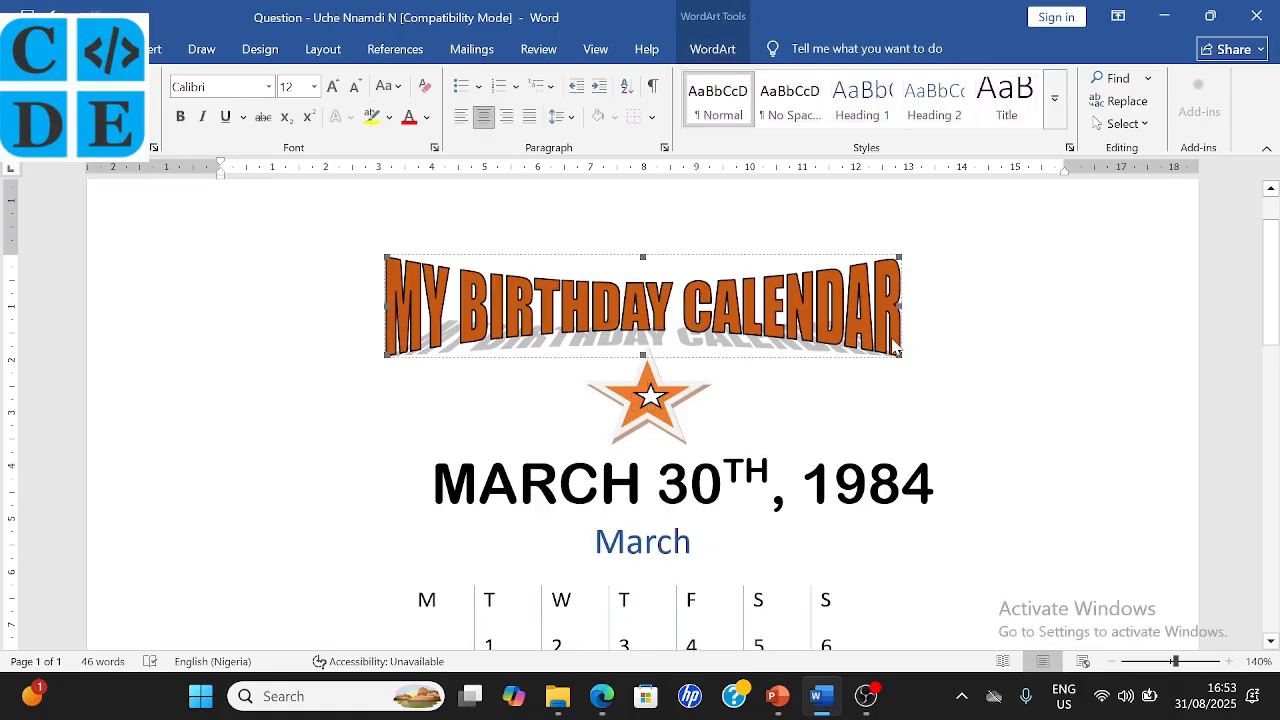
click(484, 117)
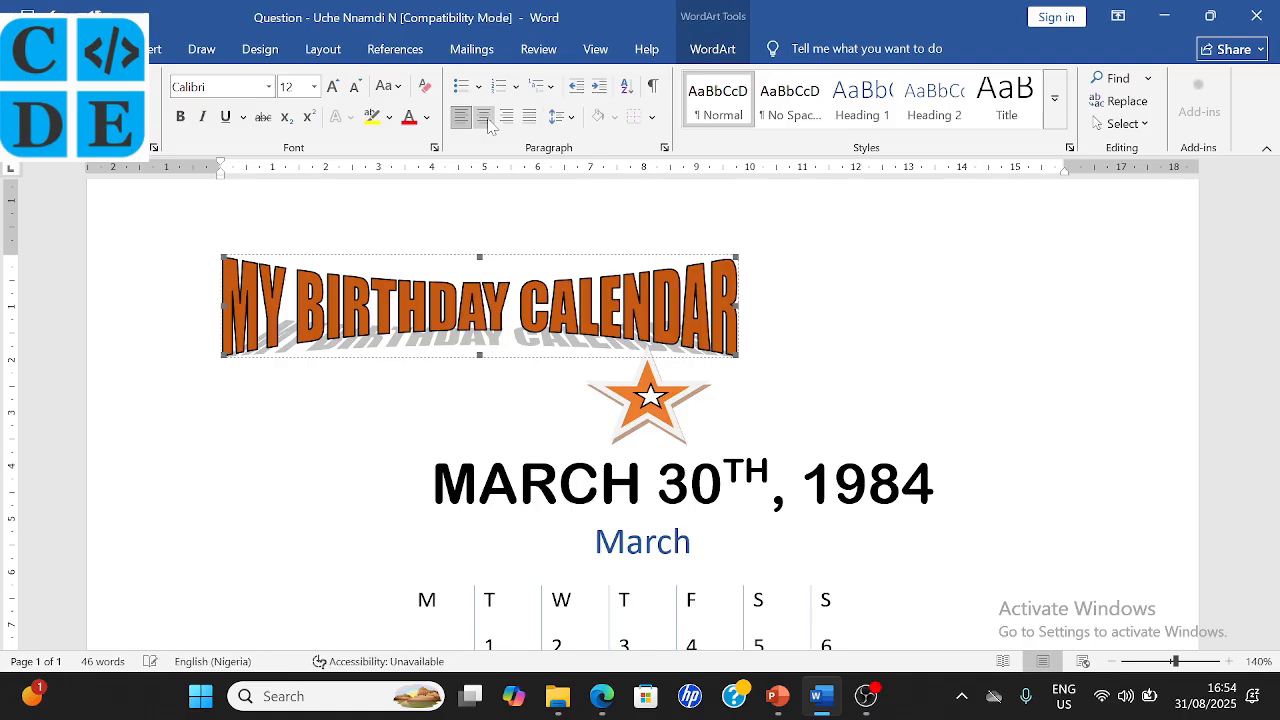
click(484, 117)
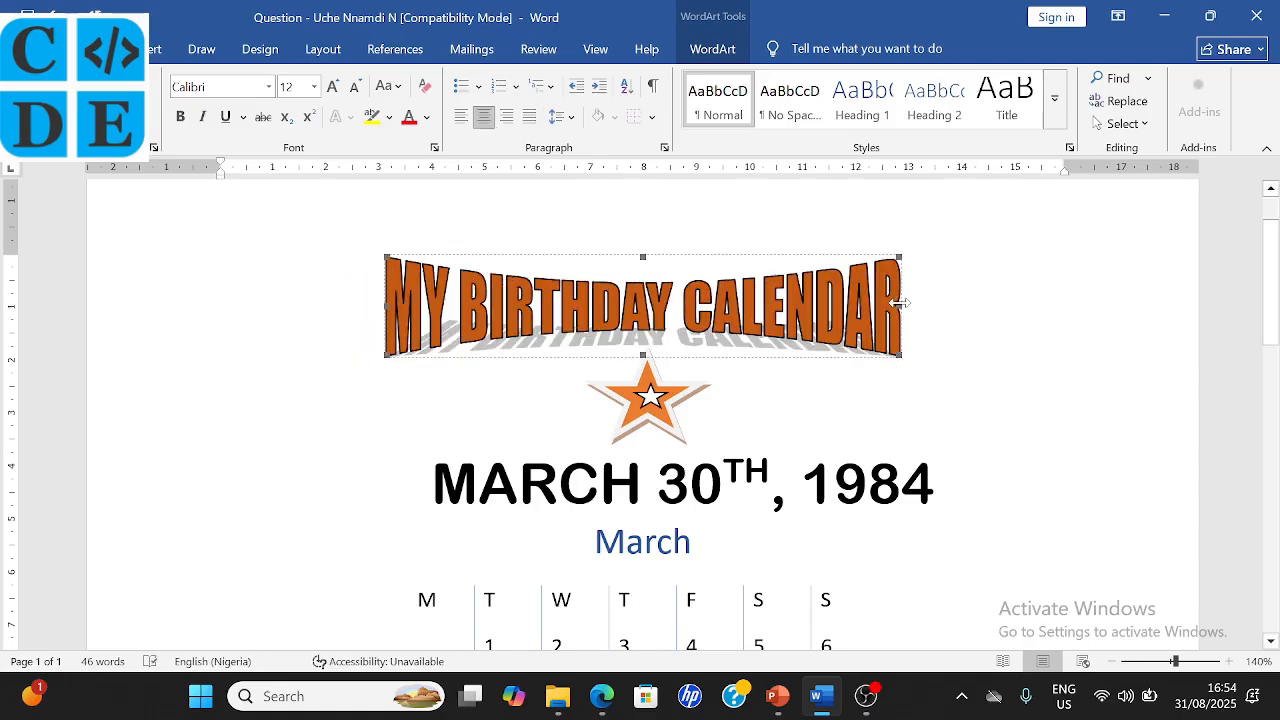
drag(900, 305, 967, 314)
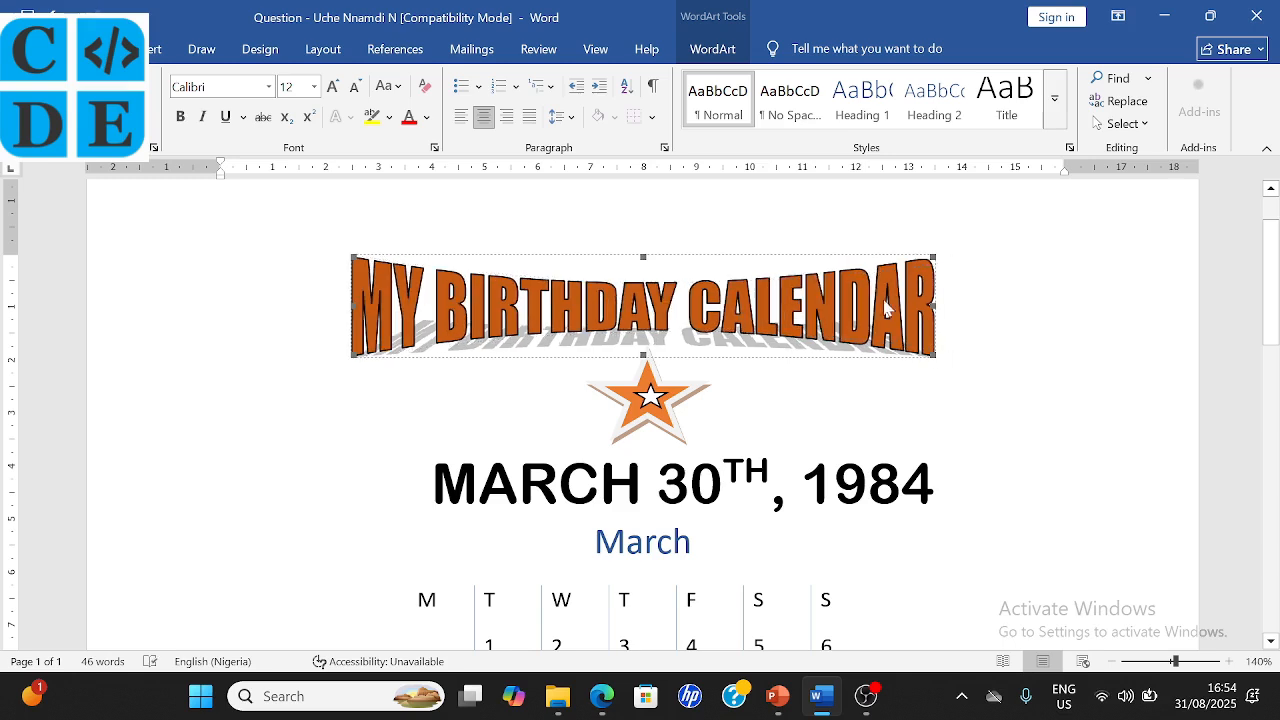
- Shift the MARCH 30TH, 1984 date box left until it sits centred beneath the star
click(644, 486)
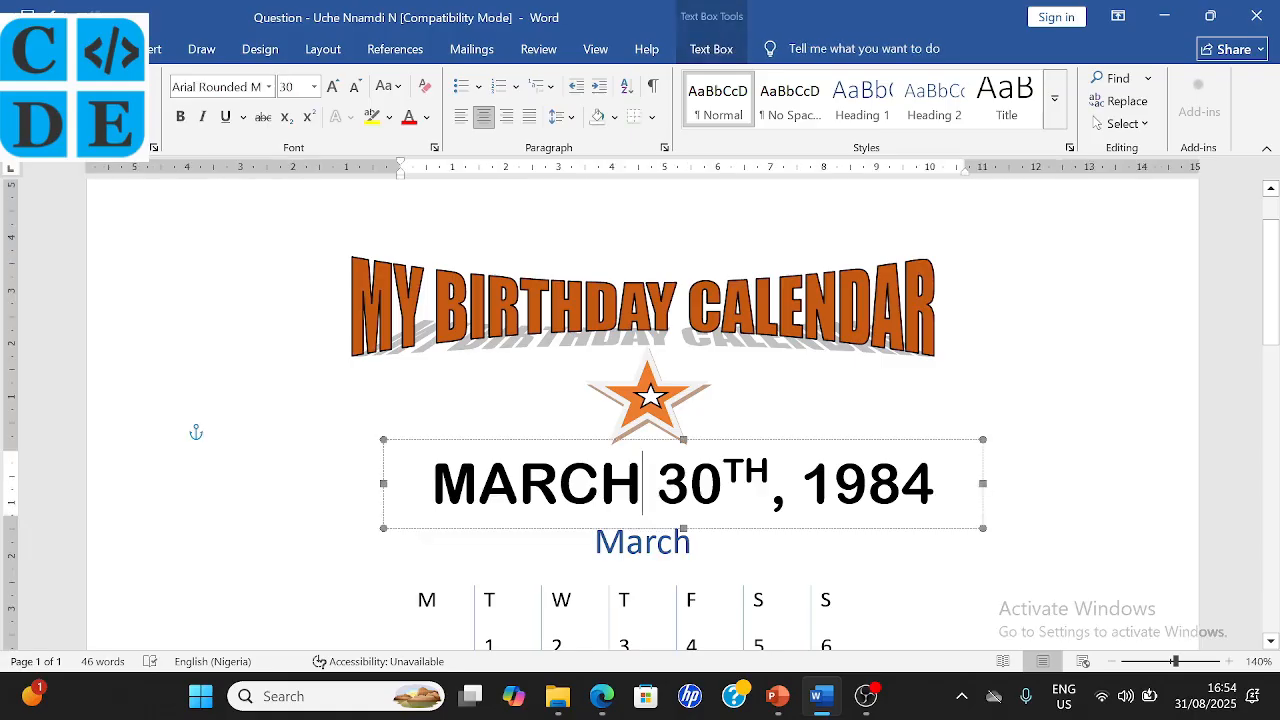
click(552, 328)
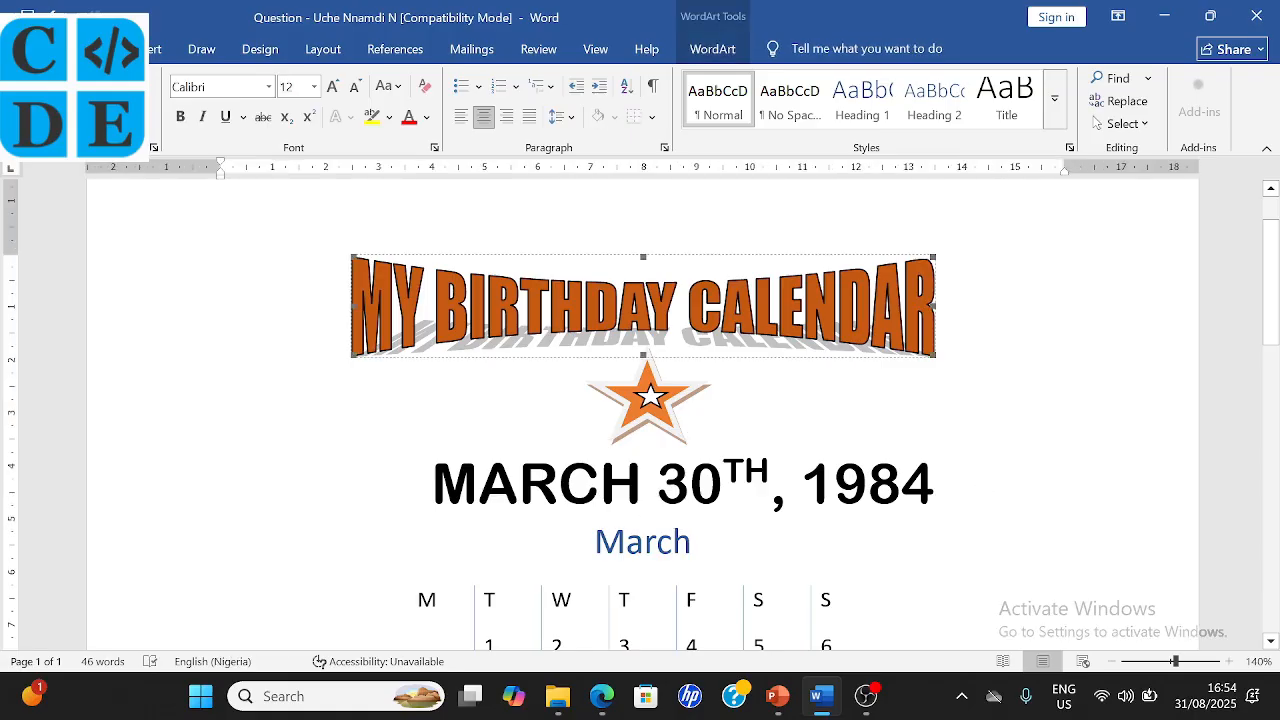
click(519, 484)
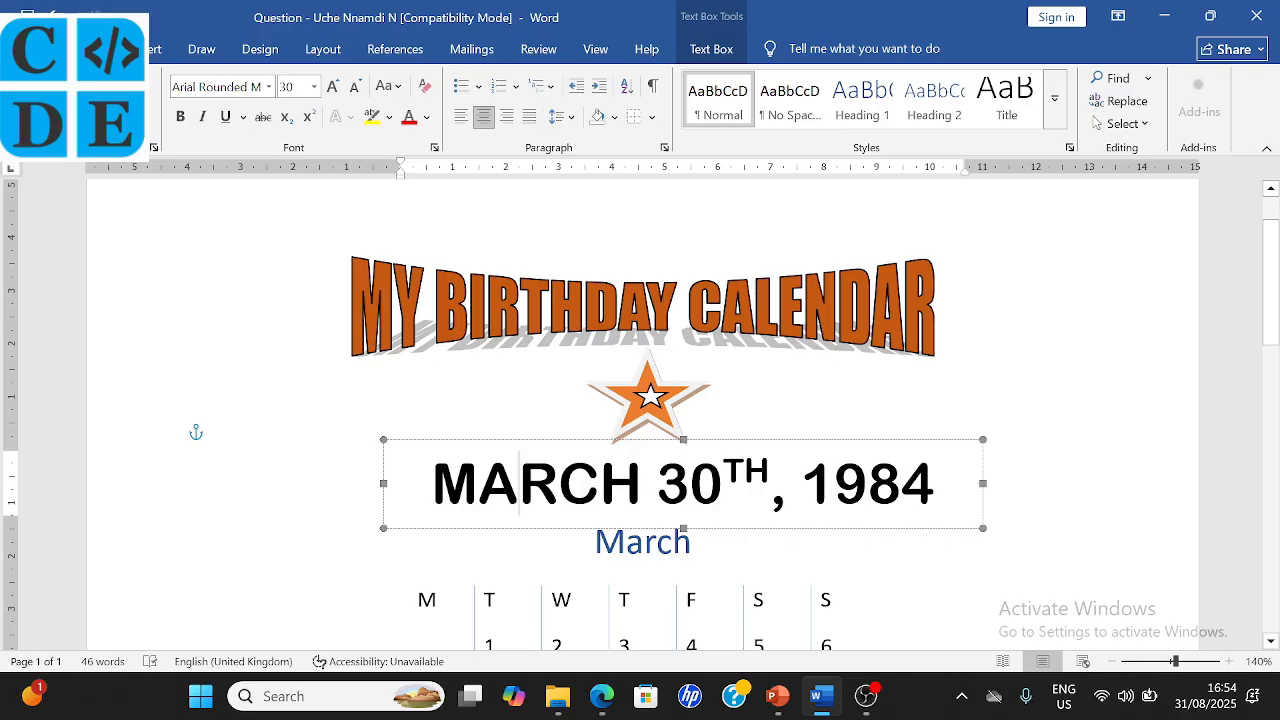
drag(521, 441, 500, 440)
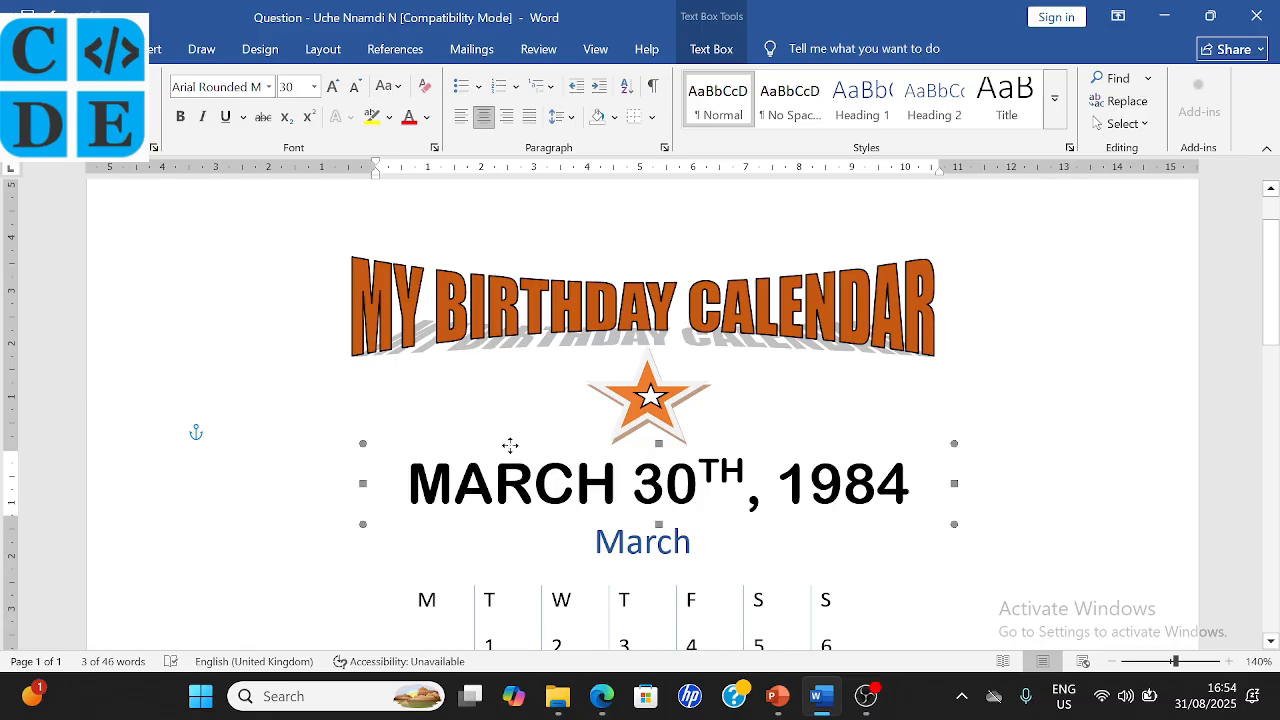
drag(509, 446, 499, 446)
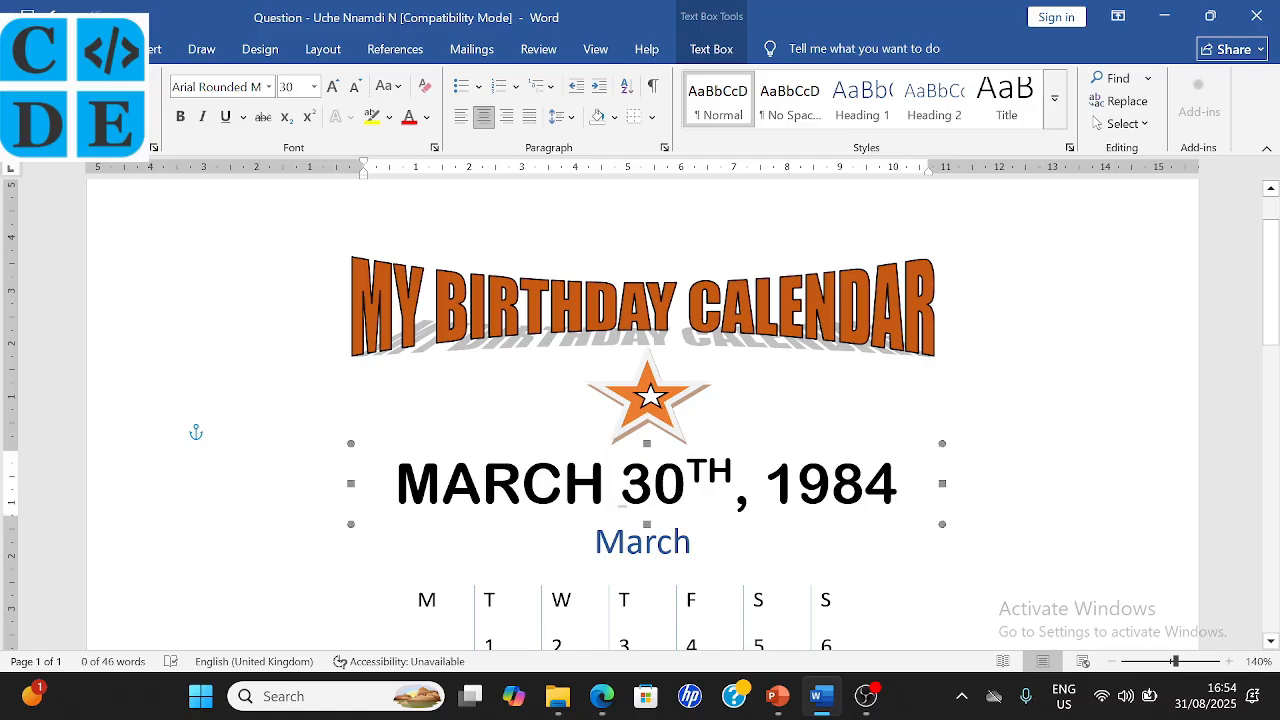
scroll(499, 446, down, 2)
scroll(499, 446, up, 3)
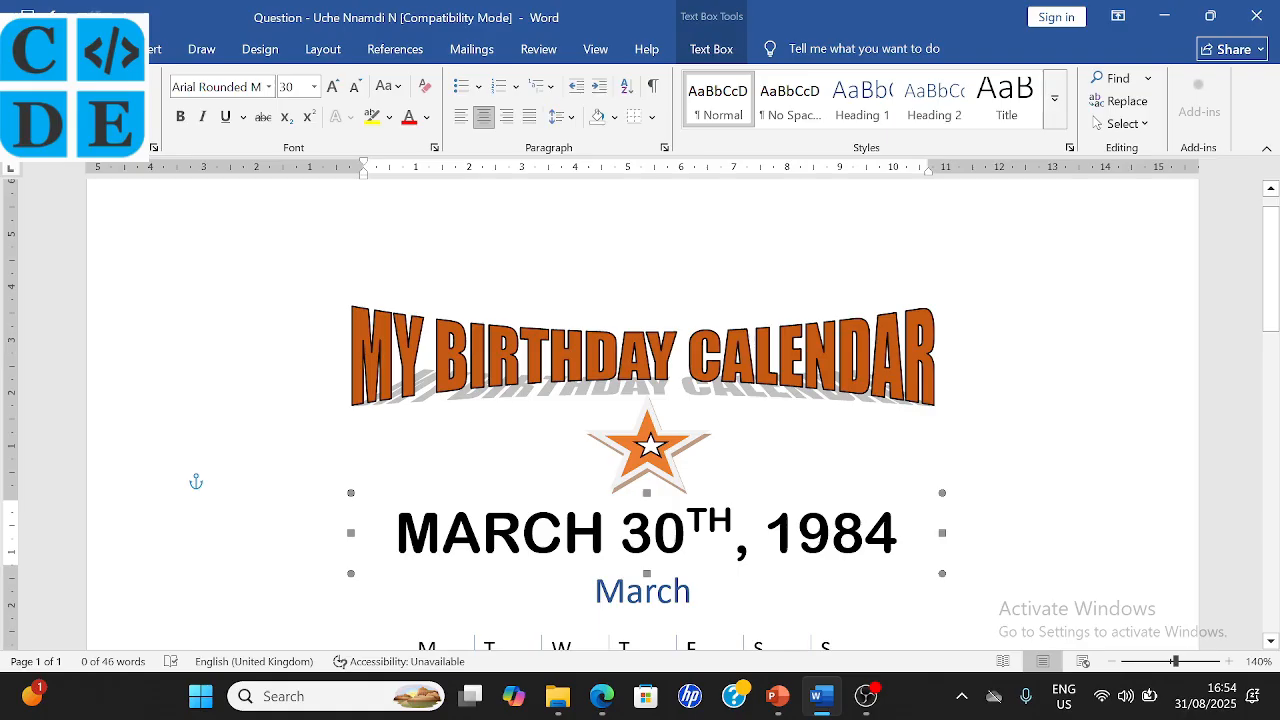
scroll(700, 466, down, 5)
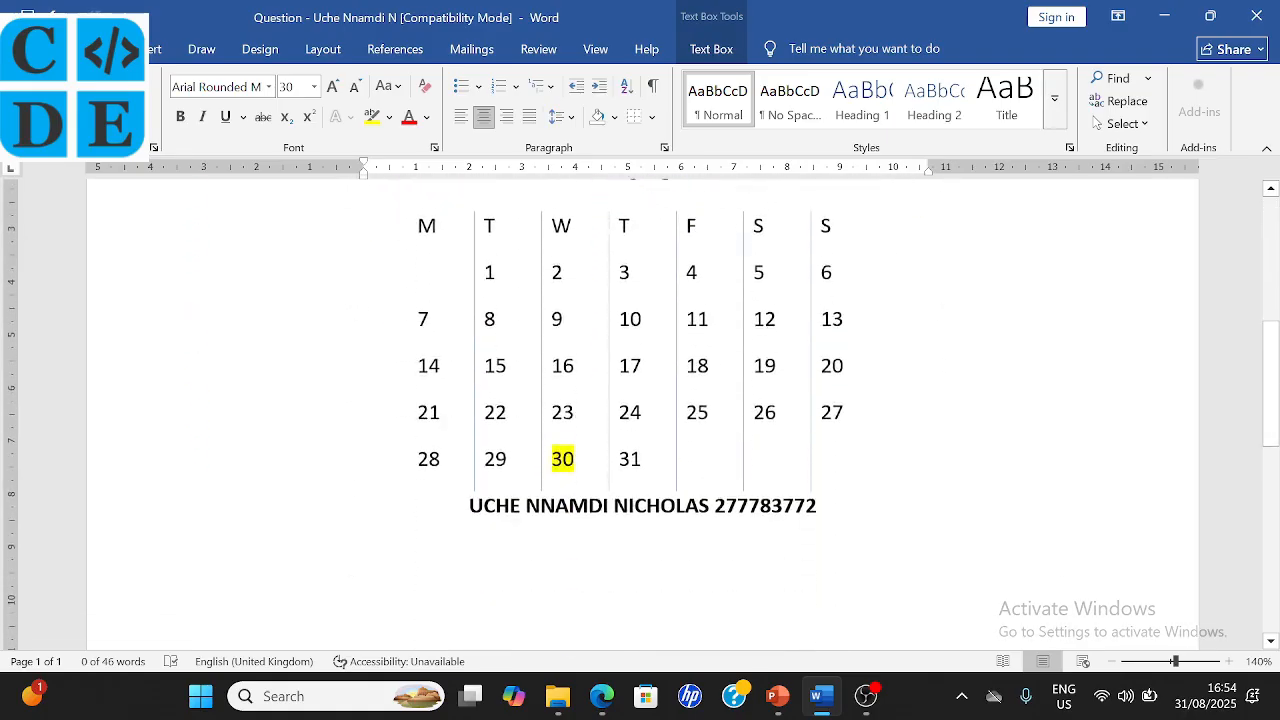
scroll(700, 466, up, 4)
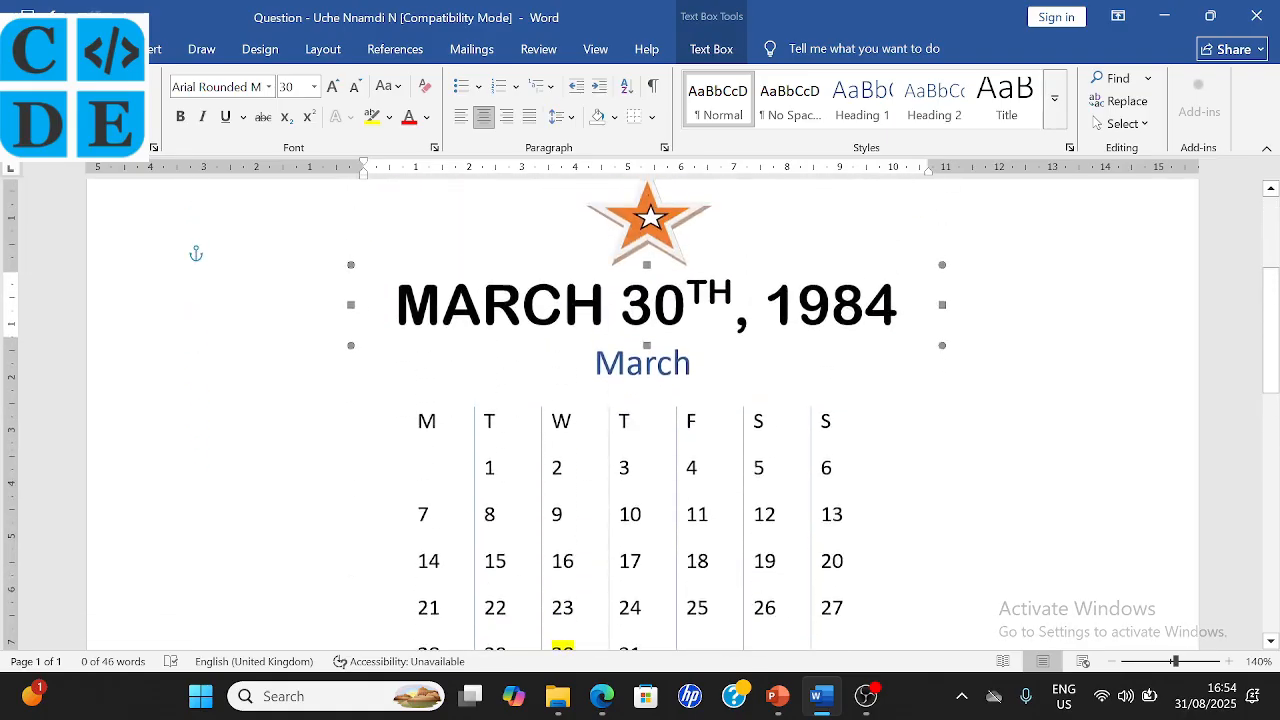
click(397, 329)
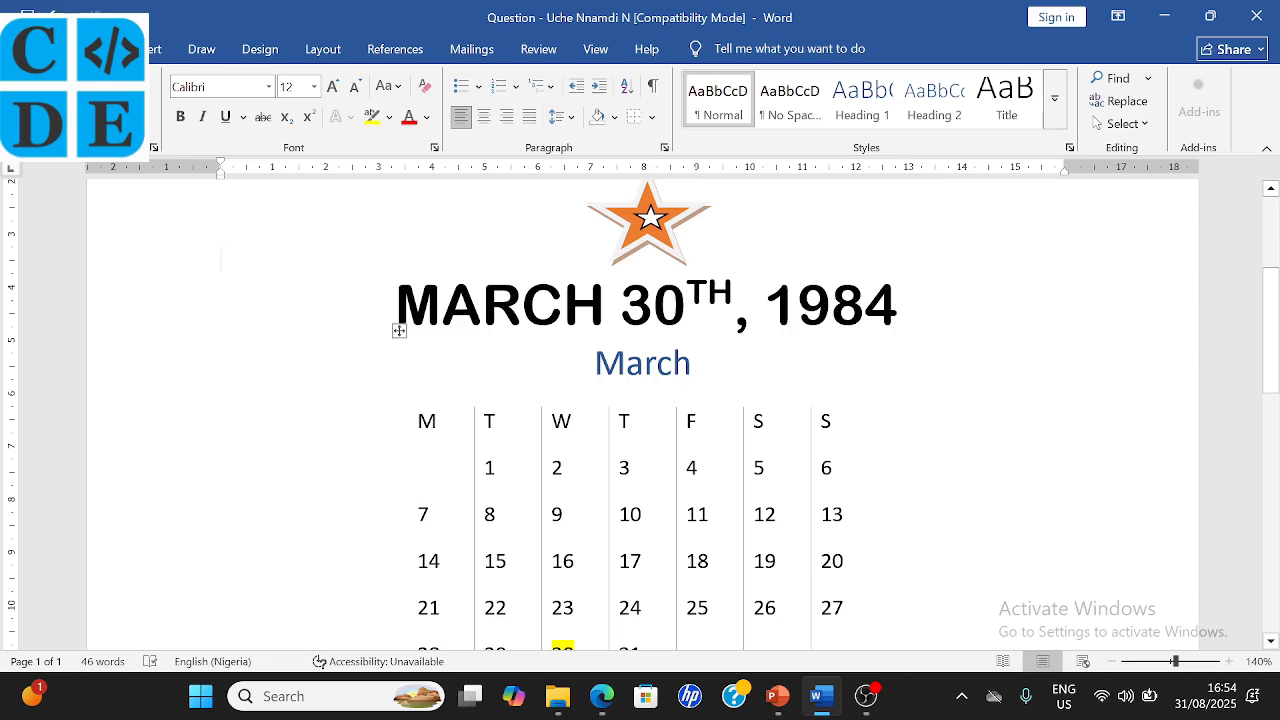
scroll(711, 467, up, 4)
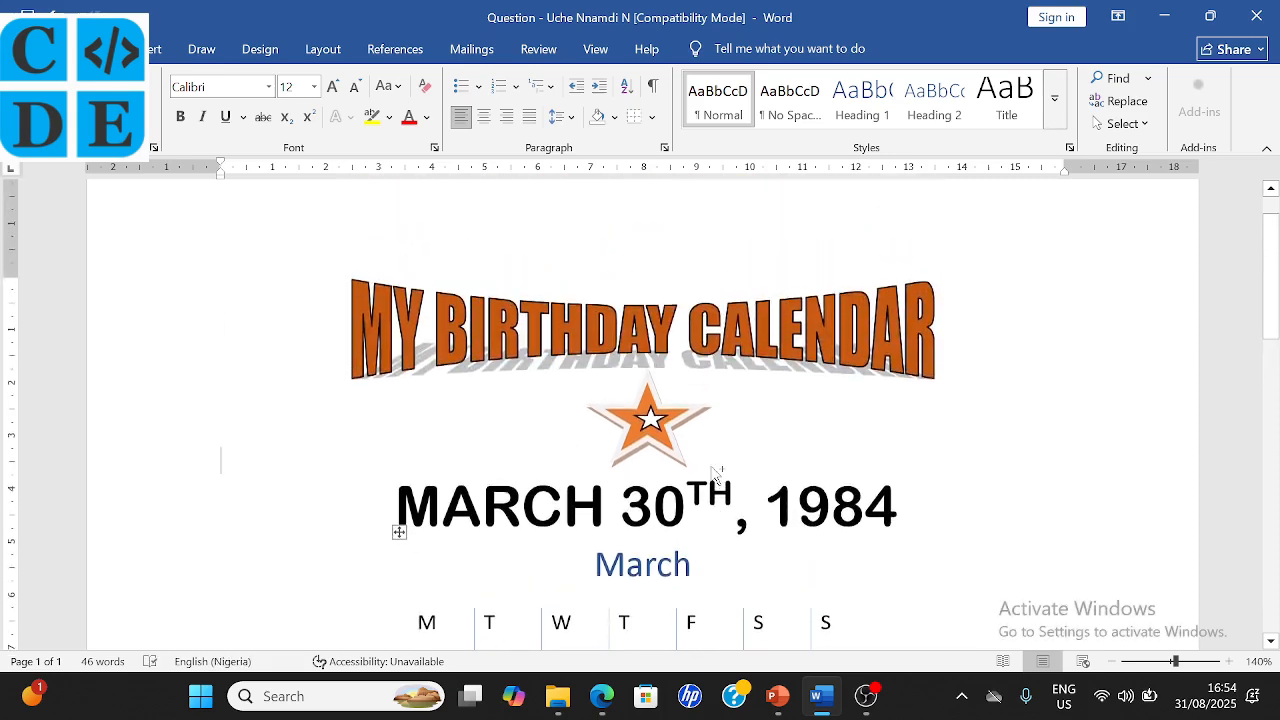
key(ctrl+p)
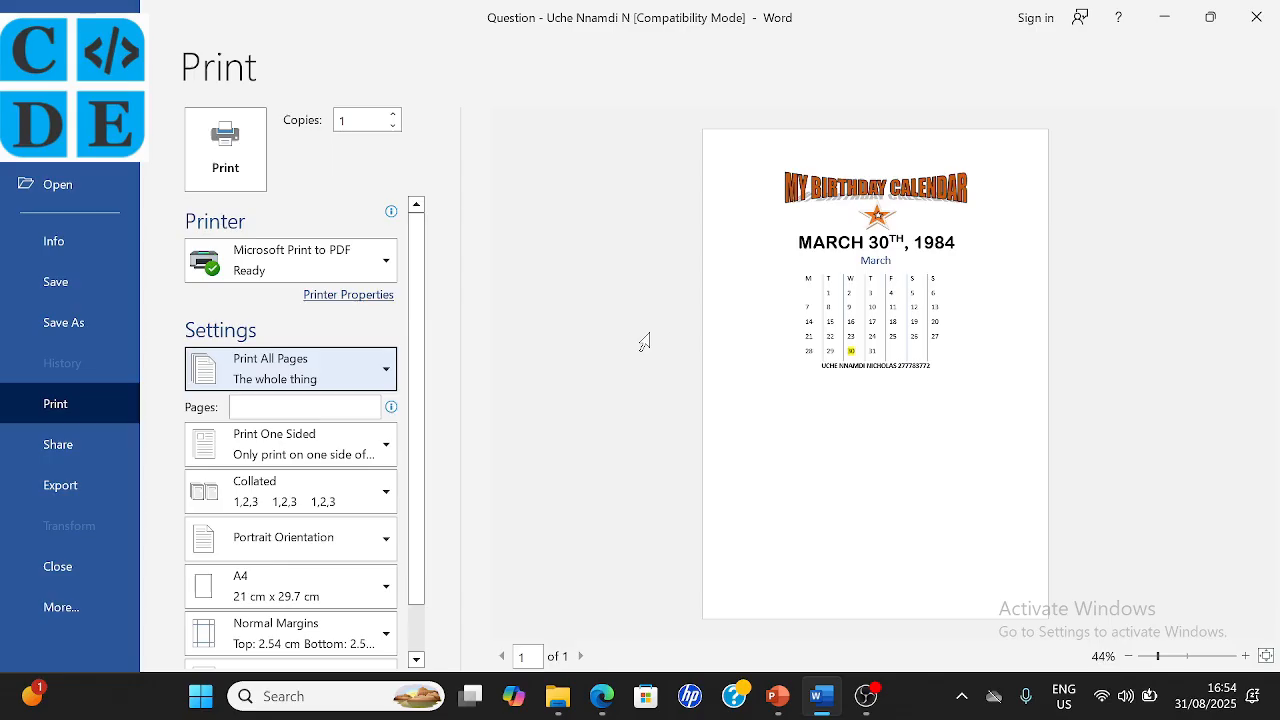
click(360, 266)
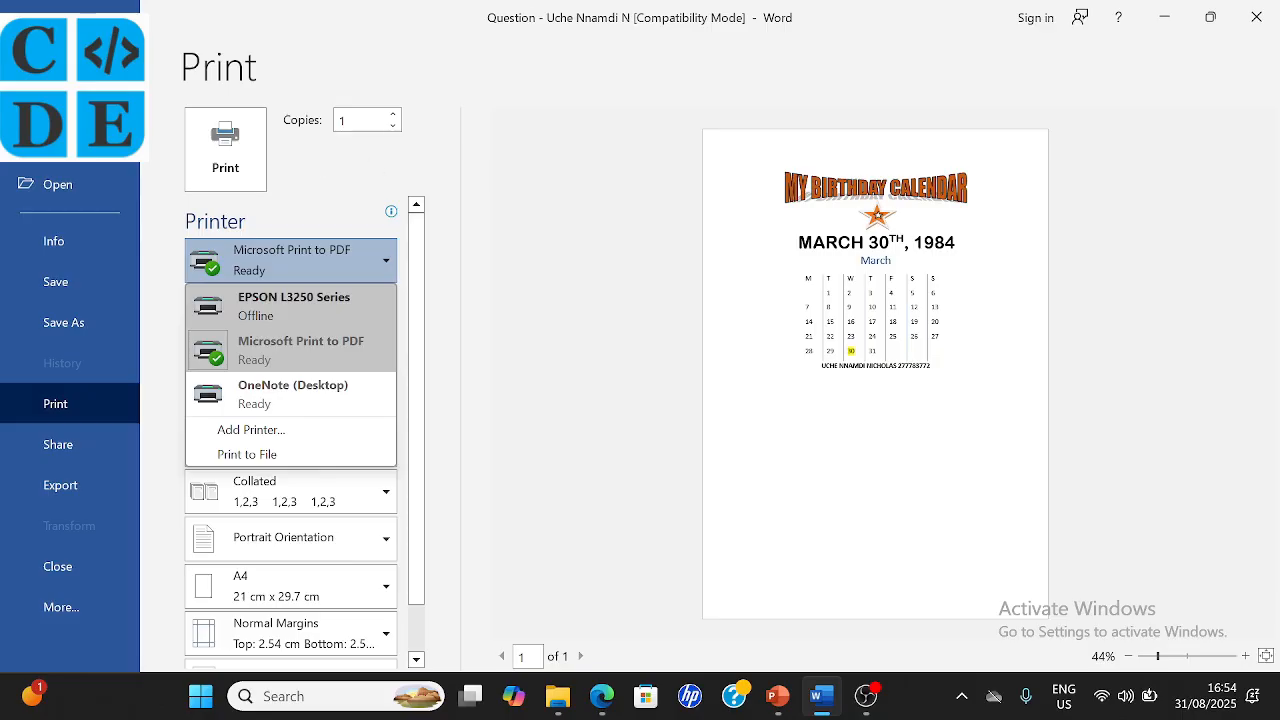
key(Escape)
key(Escape)
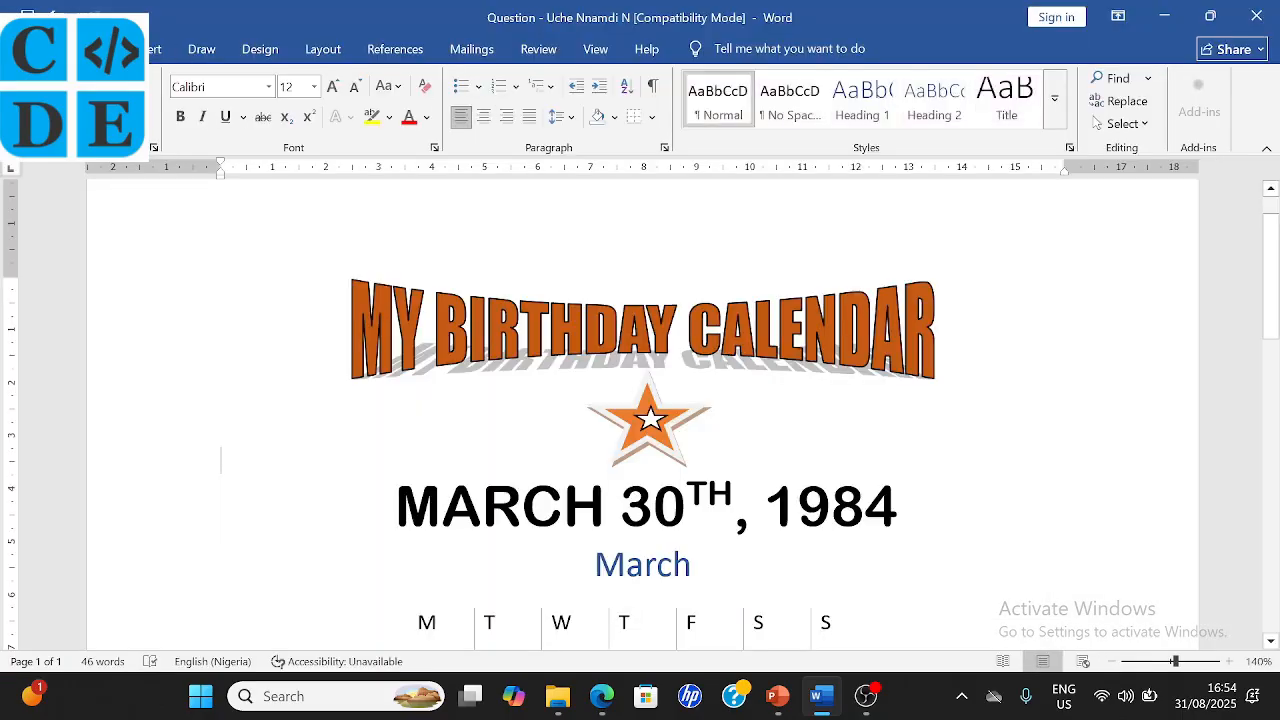
- Type the author's full name and ID number into the page header
scroll(221, 520, up, 2)
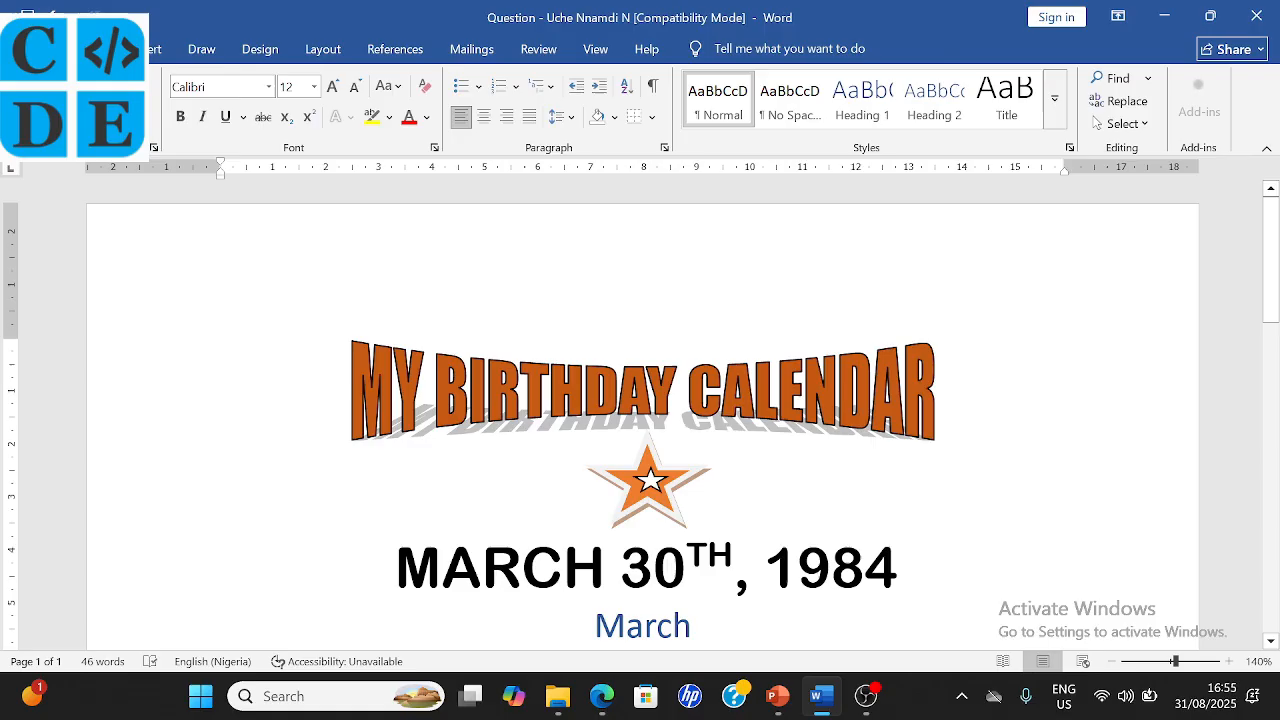
double_click(221, 283)
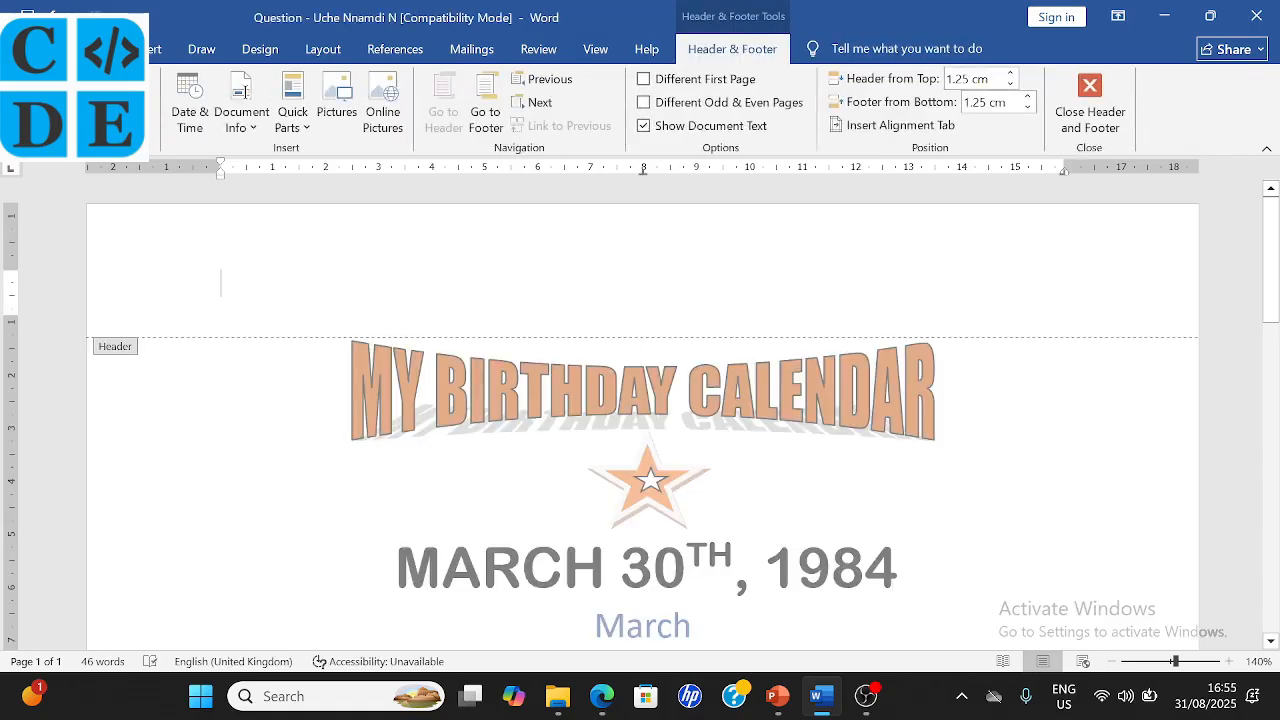
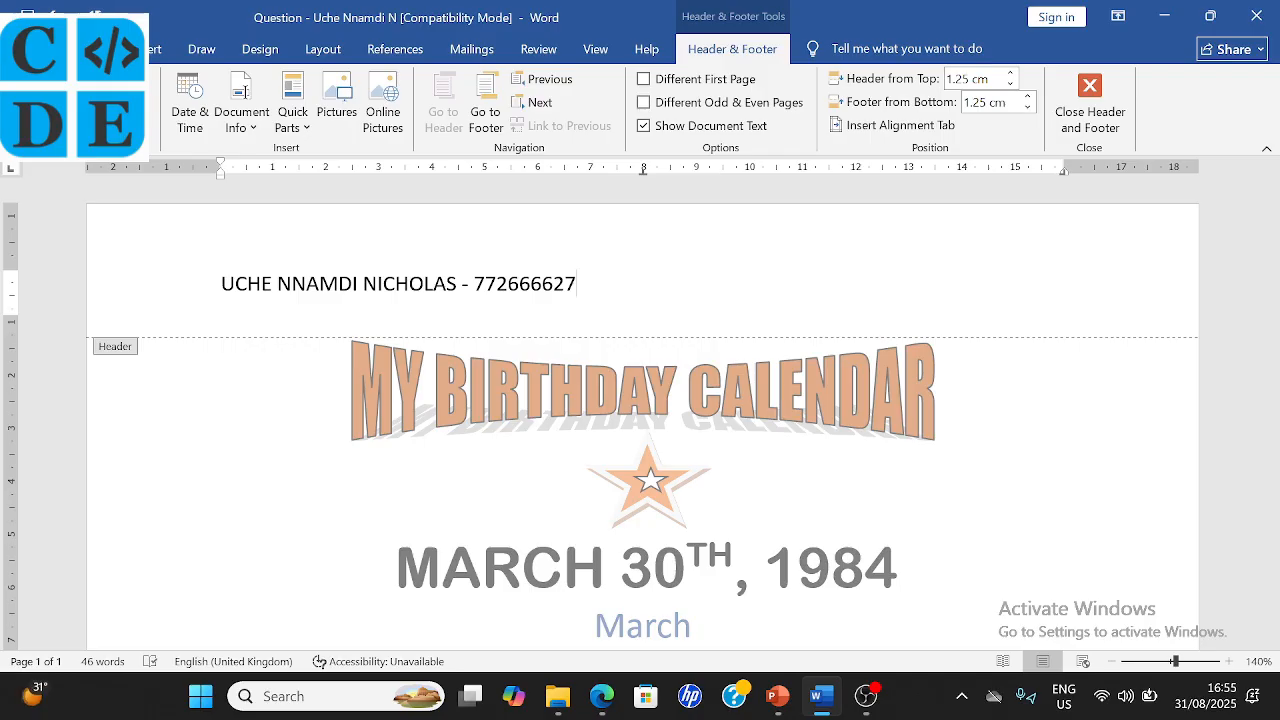
scroll(773, 418, down, 8)
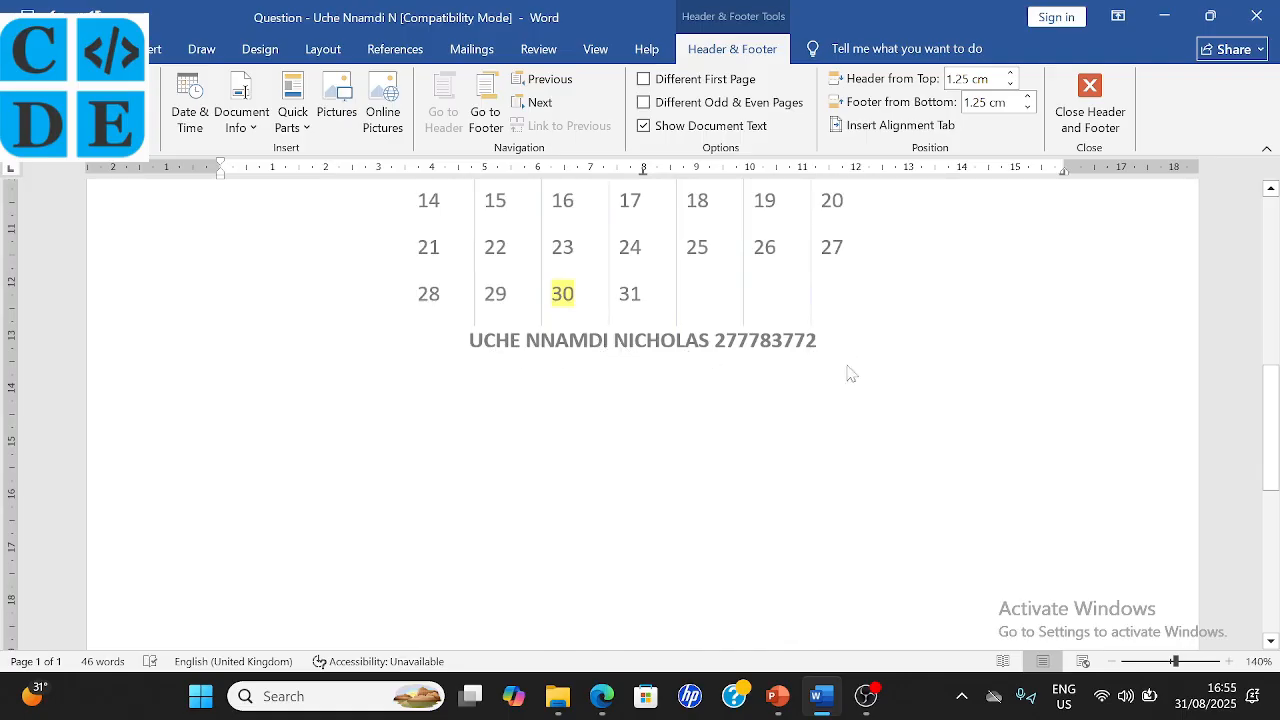
scroll(662, 362, up, 1)
scroll(662, 362, up, 15)
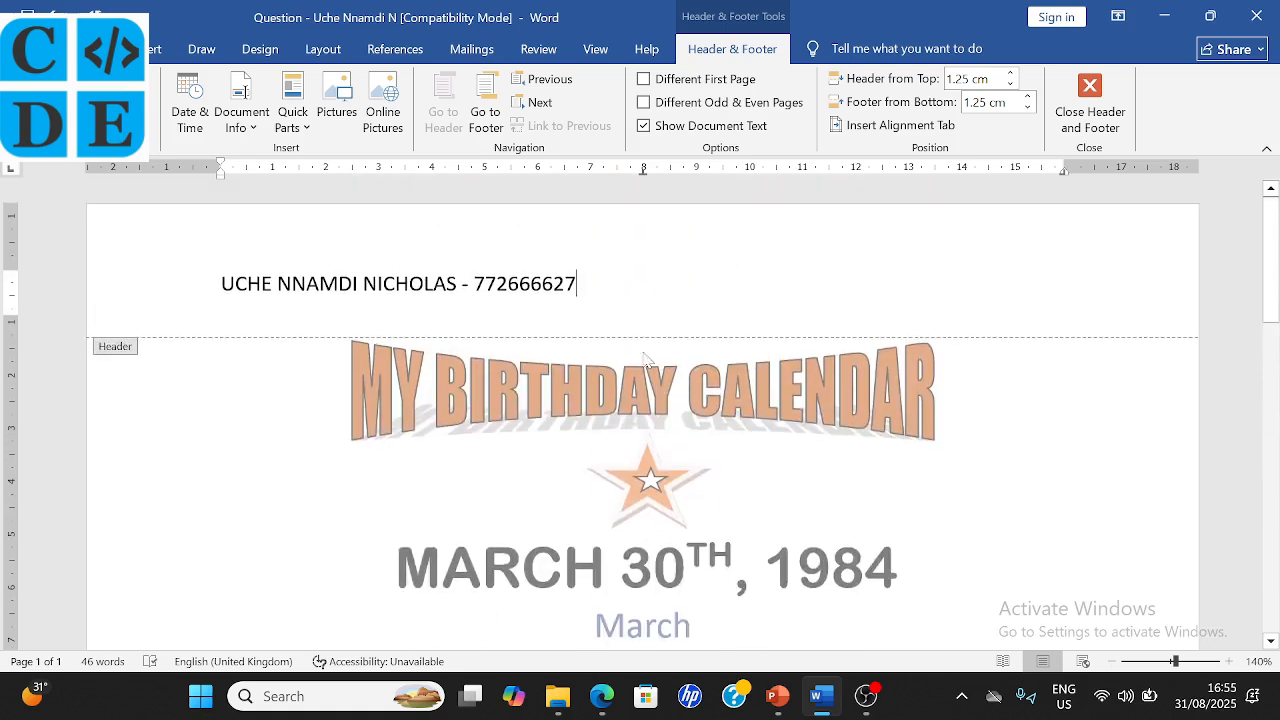
scroll(630, 550, down, 5)
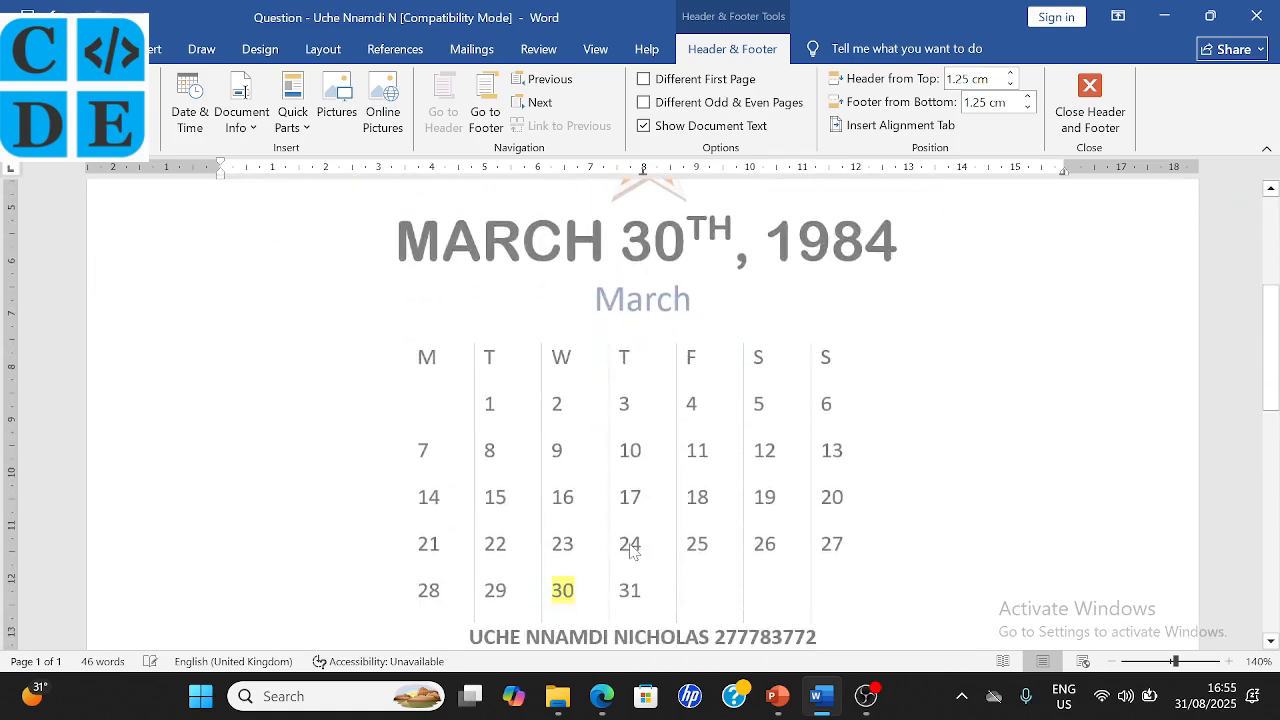
- Close the header and scroll back to the MY BIRTHDAY CALENDAR title
scroll(808, 533, down, 3)
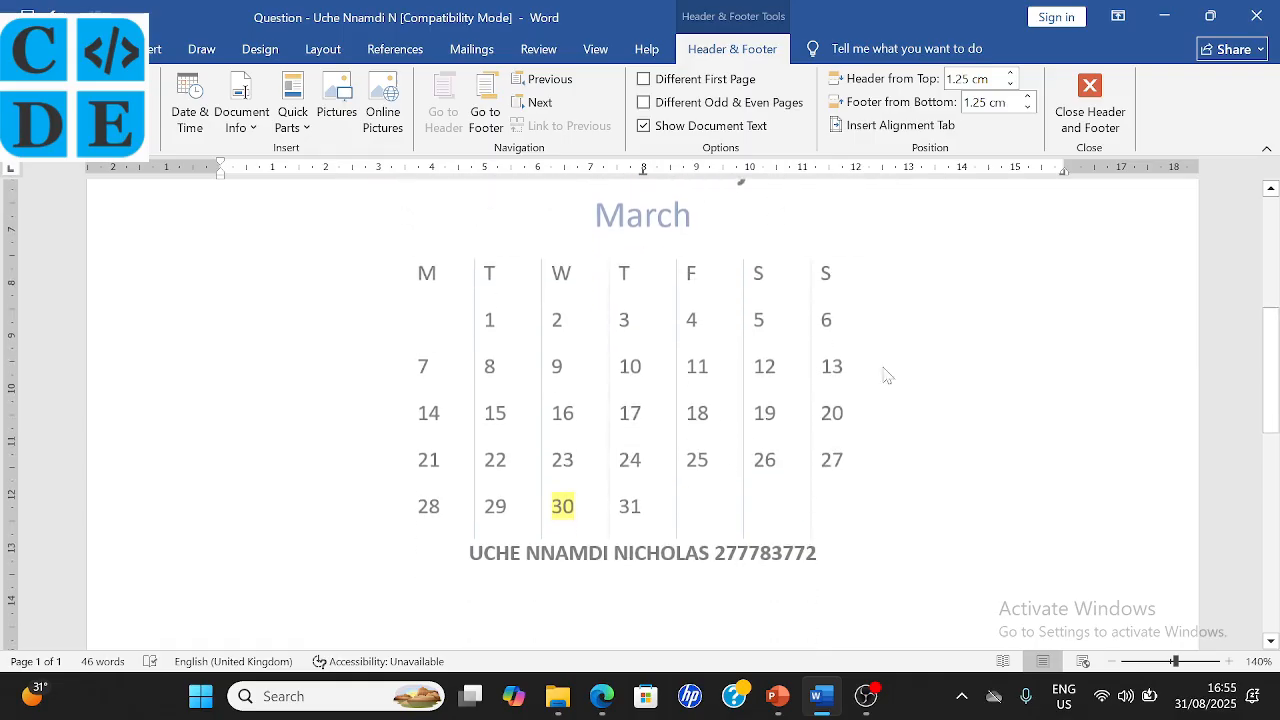
click(1112, 120)
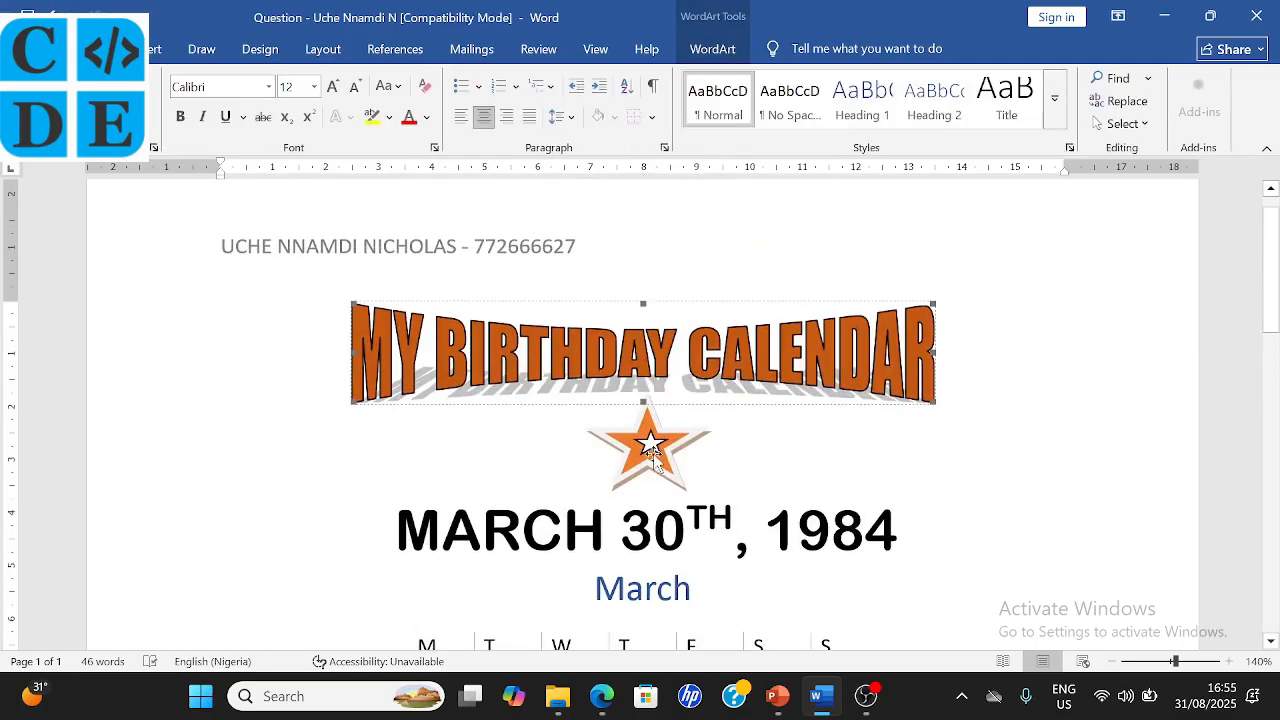
scroll(399, 398, down, 3)
scroll(643, 414, down, 5)
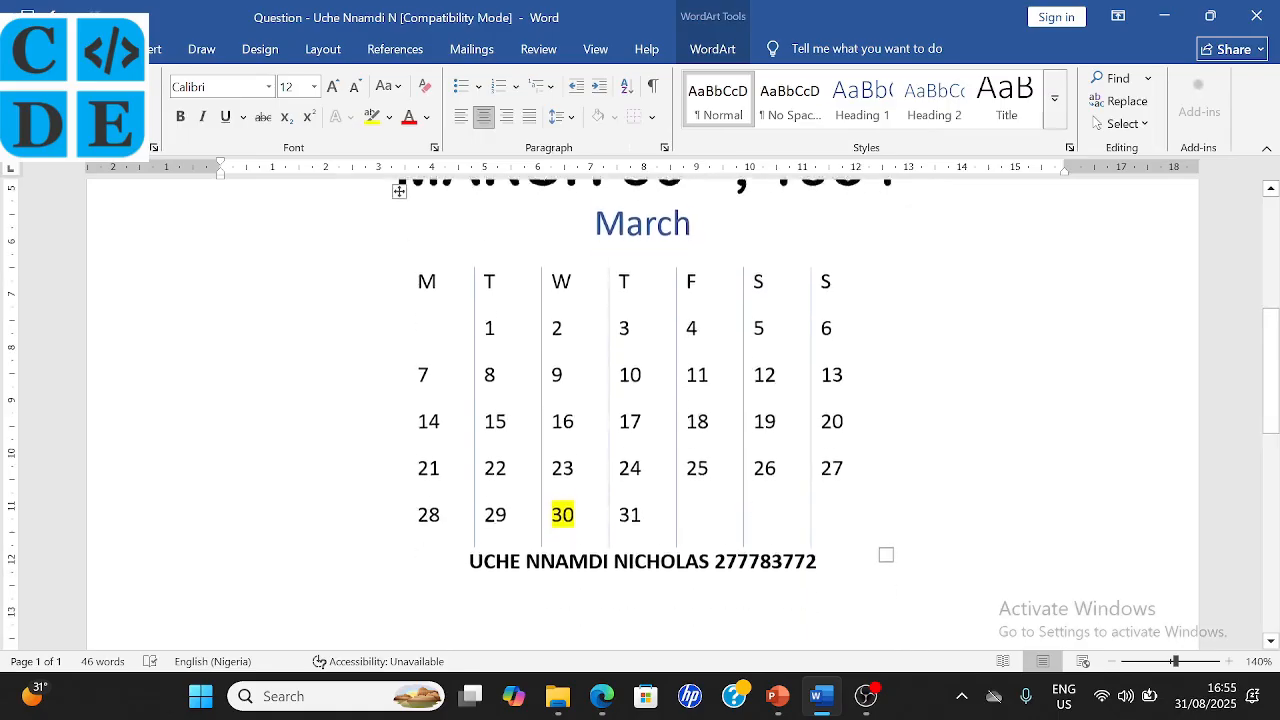
scroll(399, 245, up, 3)
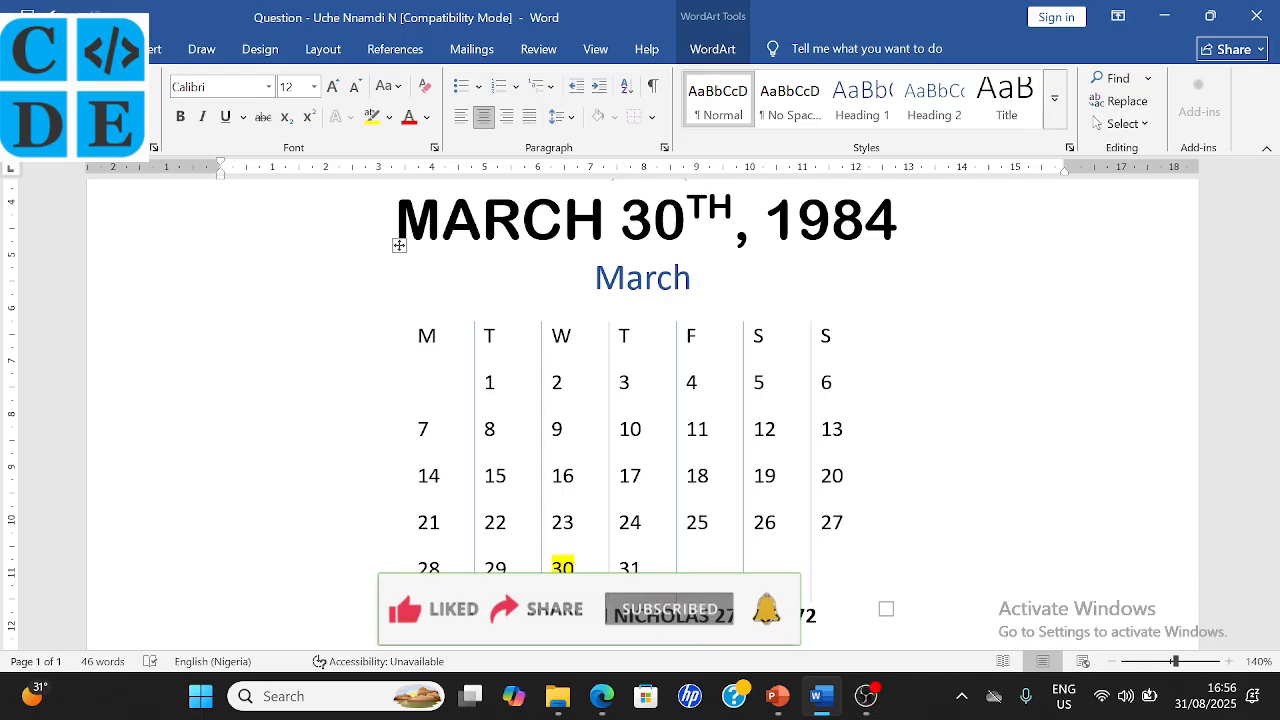
scroll(640, 414, up, 1)
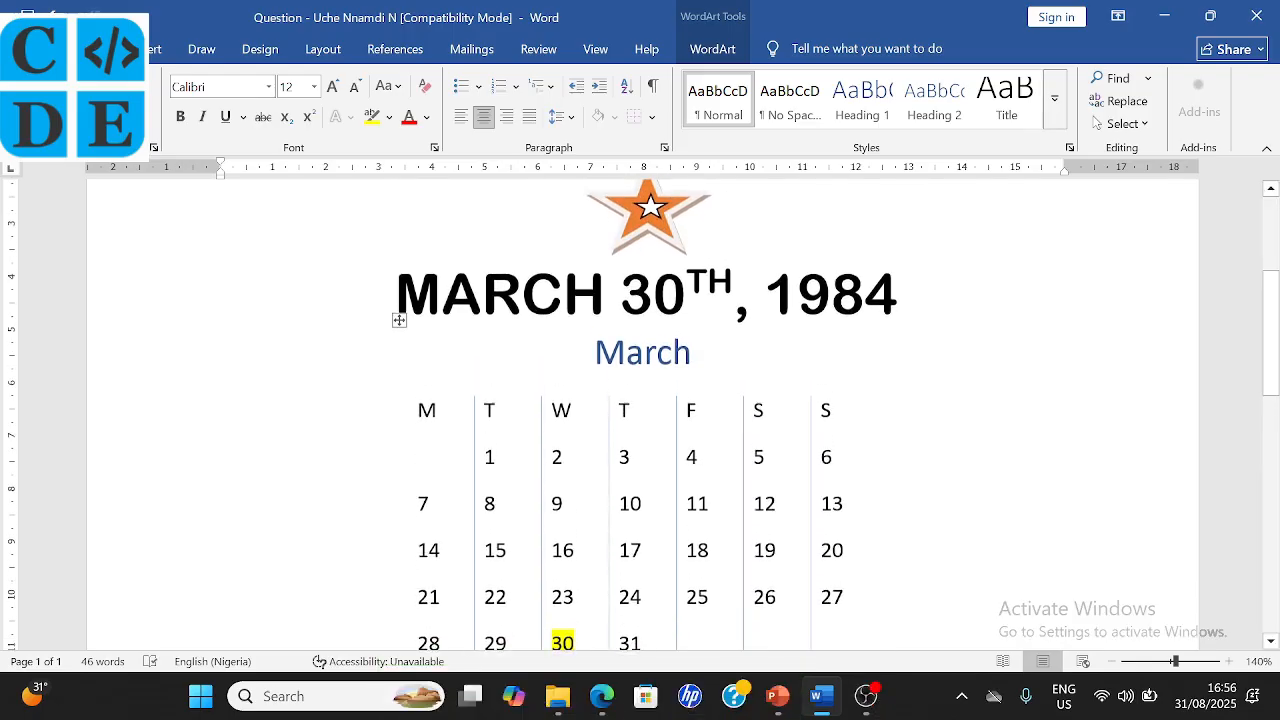
scroll(640, 414, up, 1)
scroll(640, 414, up, 1)
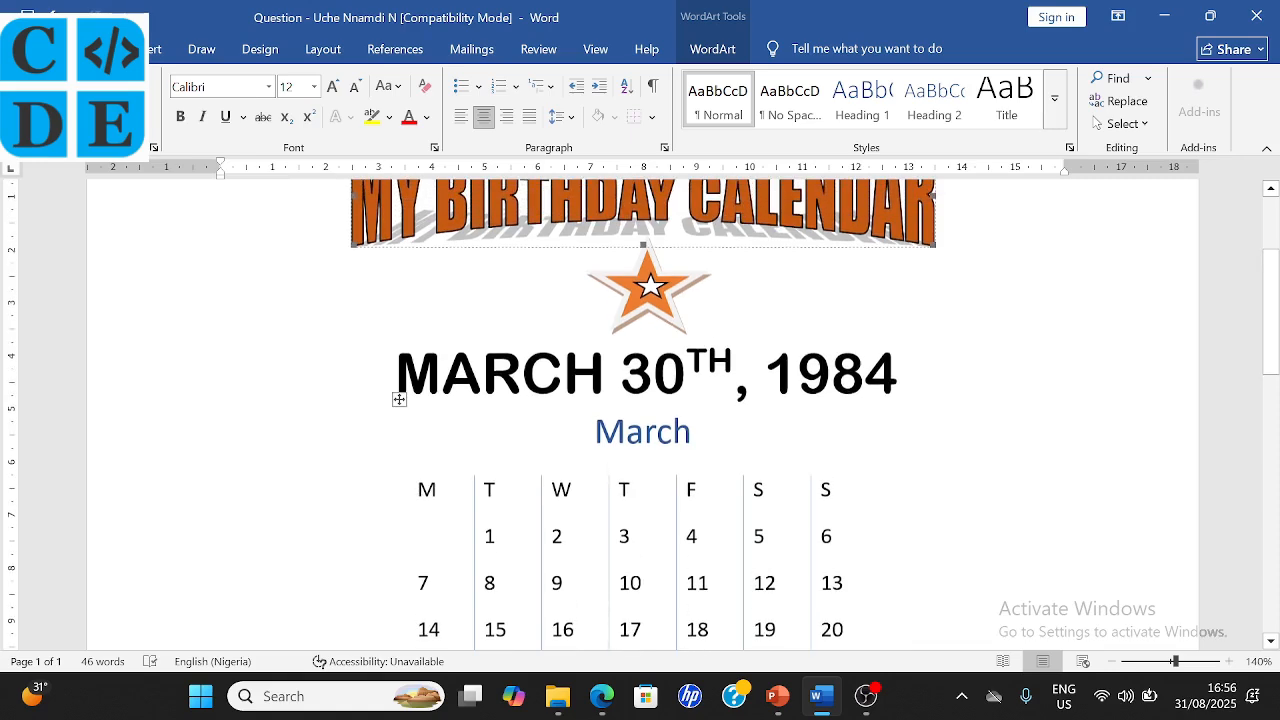
scroll(640, 414, up, 1)
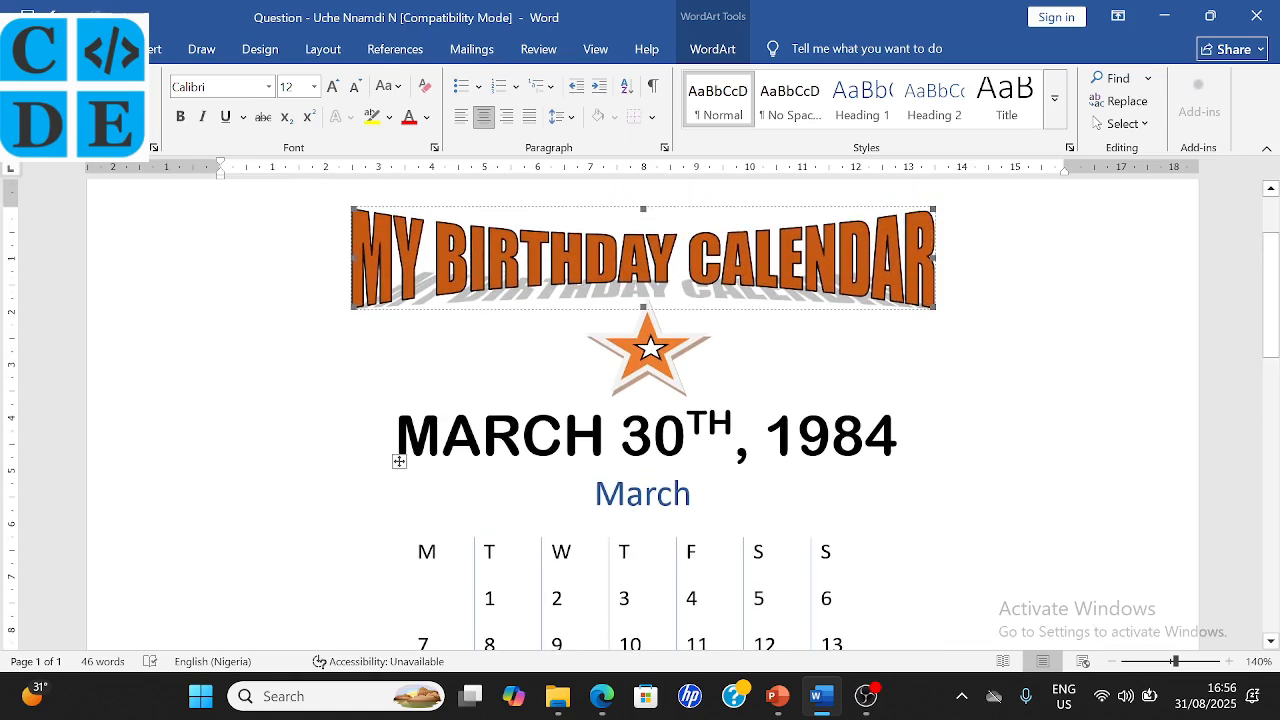